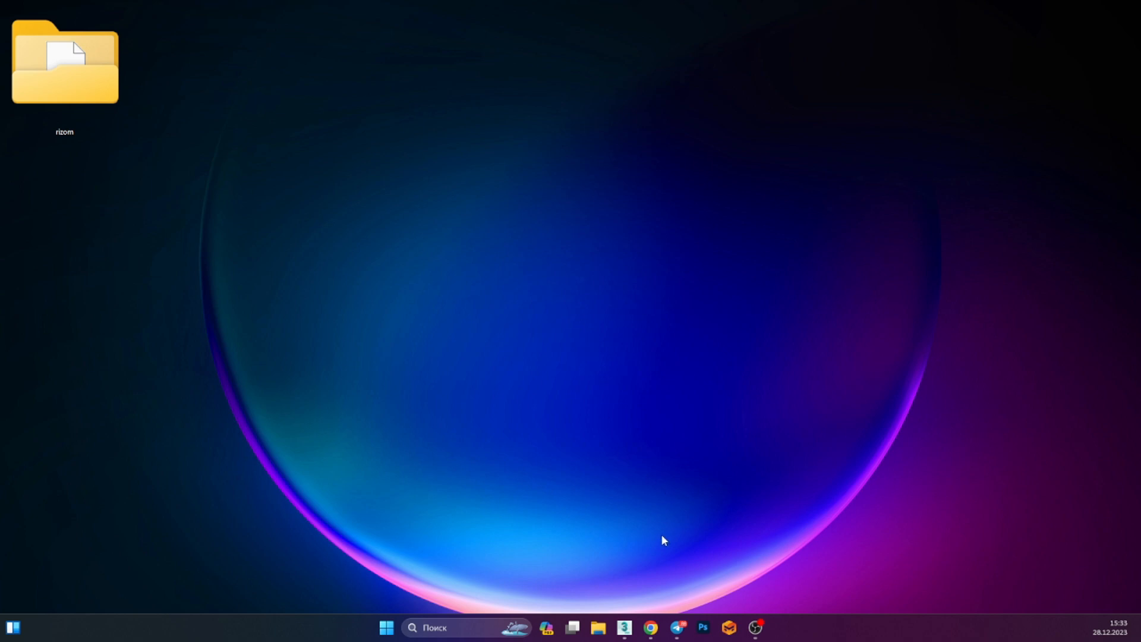
pyautogui.rightClick(612, 140)
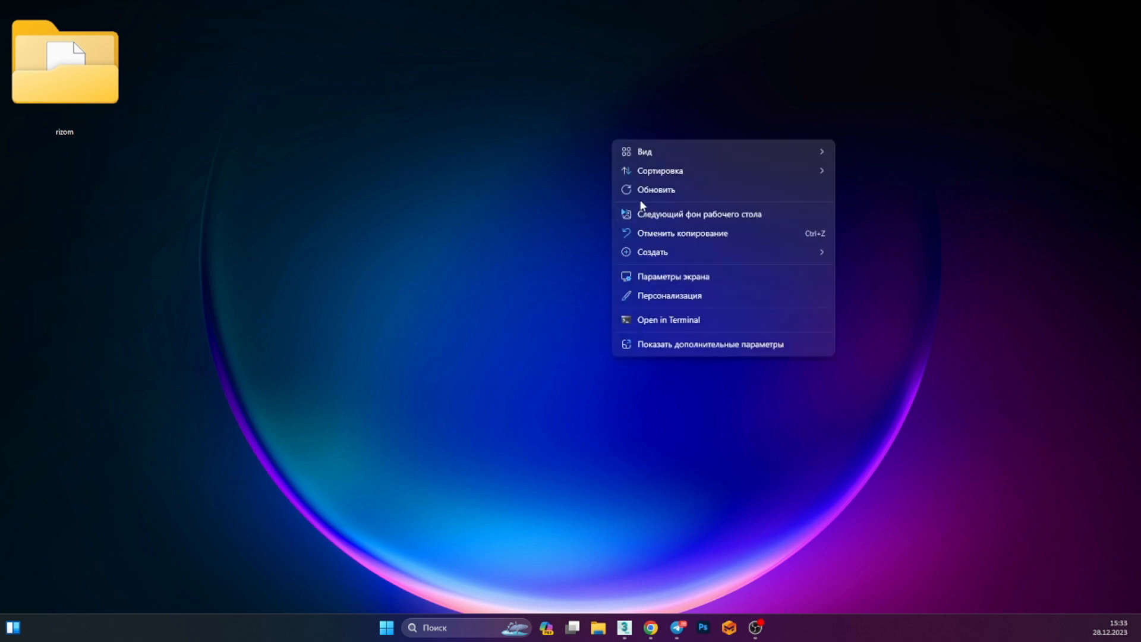
pyautogui.click(656, 192)
pyautogui.rightClick(694, 225)
pyautogui.click(697, 226)
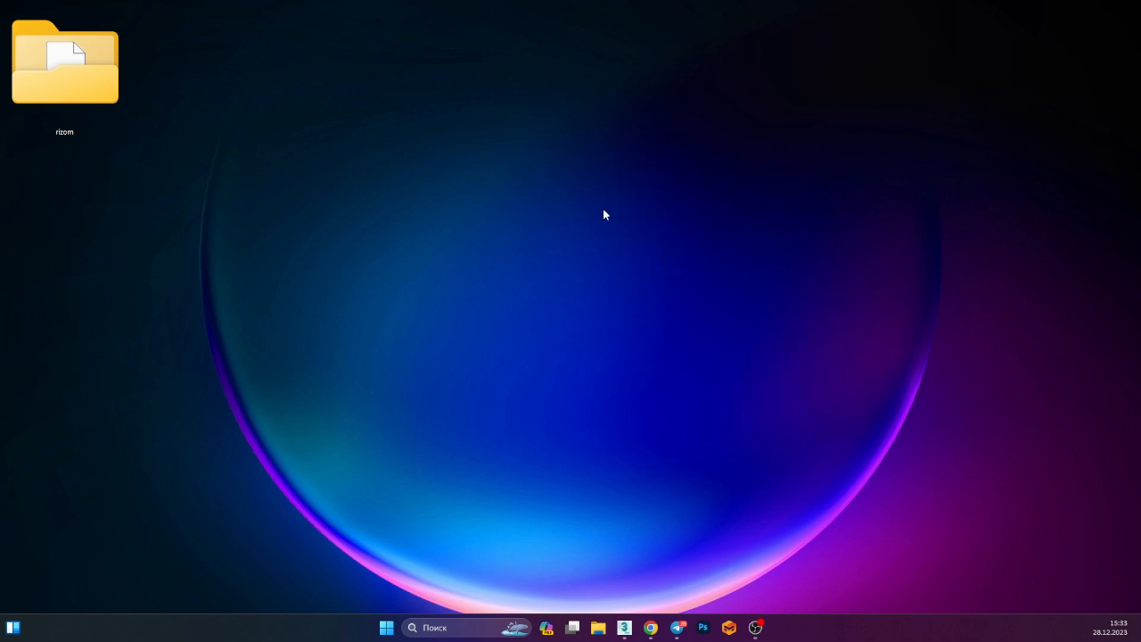
pyautogui.rightClick(602, 209)
pyautogui.click(620, 232)
pyautogui.rightClick(601, 269)
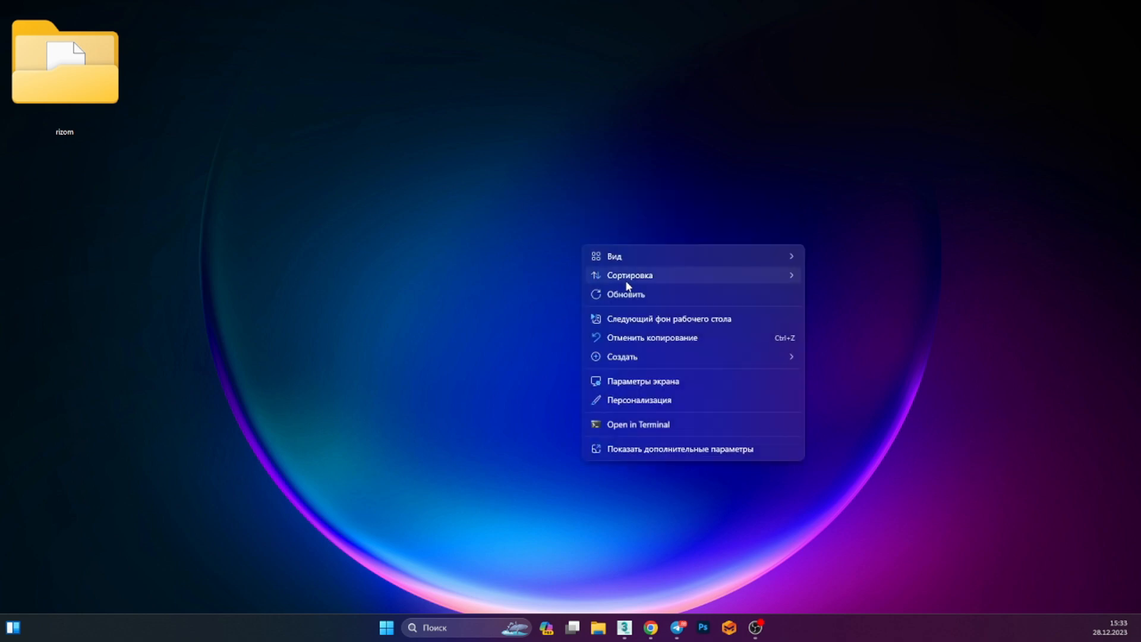
pyautogui.click(627, 290)
pyautogui.rightClick(558, 246)
pyautogui.click(557, 252)
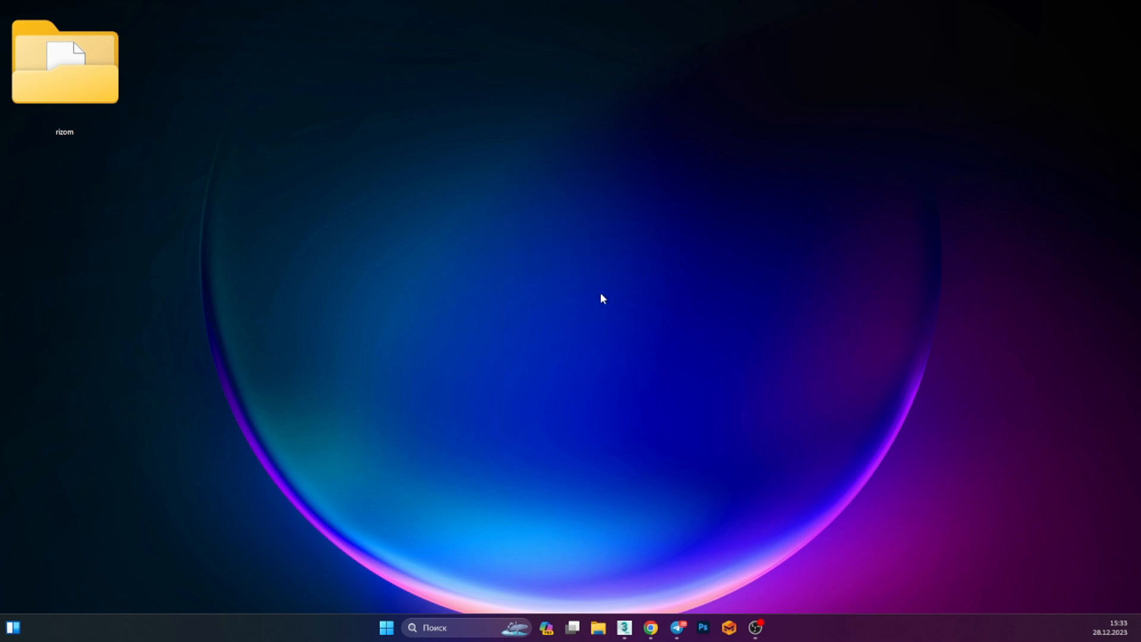
pyautogui.rightClick(509, 220)
pyautogui.click(572, 270)
pyautogui.rightClick(534, 218)
pyautogui.click(575, 269)
# Open the rizom folder on the desktop and open the RizomUV_VS_2020.0.89 zip archive
pyautogui.doubleClick(93, 54)
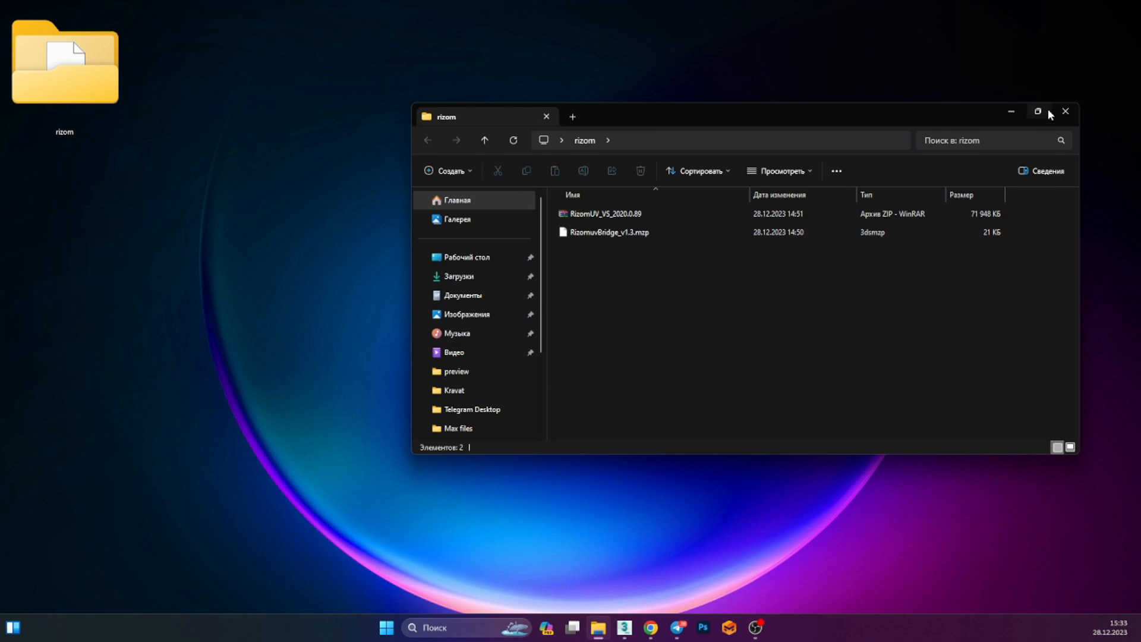
pyautogui.click(1038, 111)
pyautogui.keyDown('ctrl'); pyautogui.scroll(-1, 495, 244); pyautogui.keyUp('ctrl')
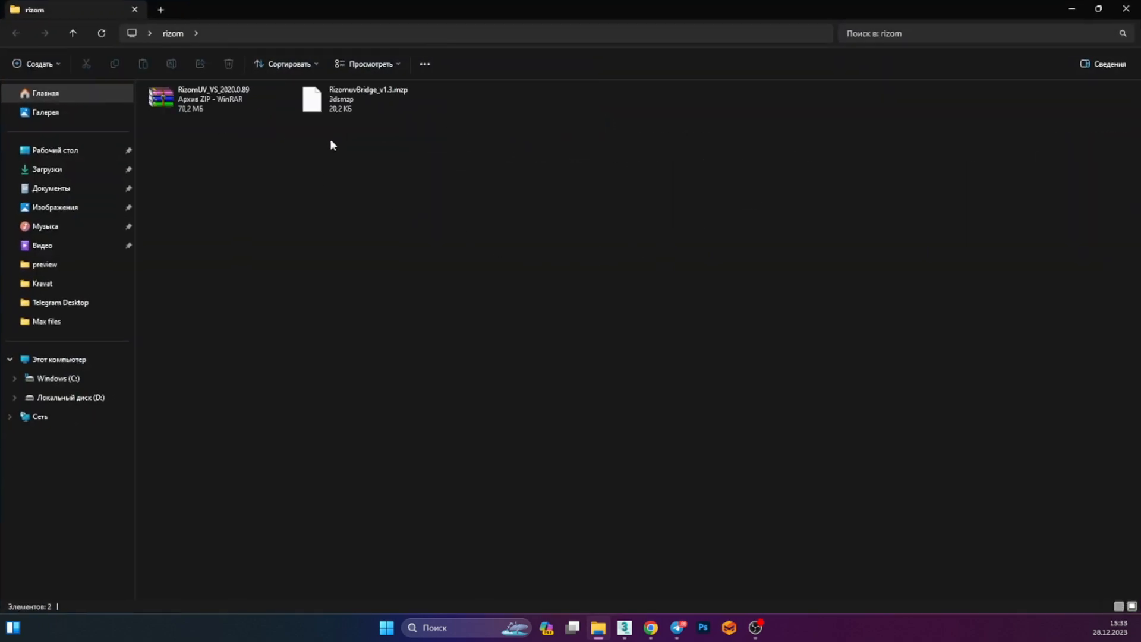
pyautogui.click(1099, 10)
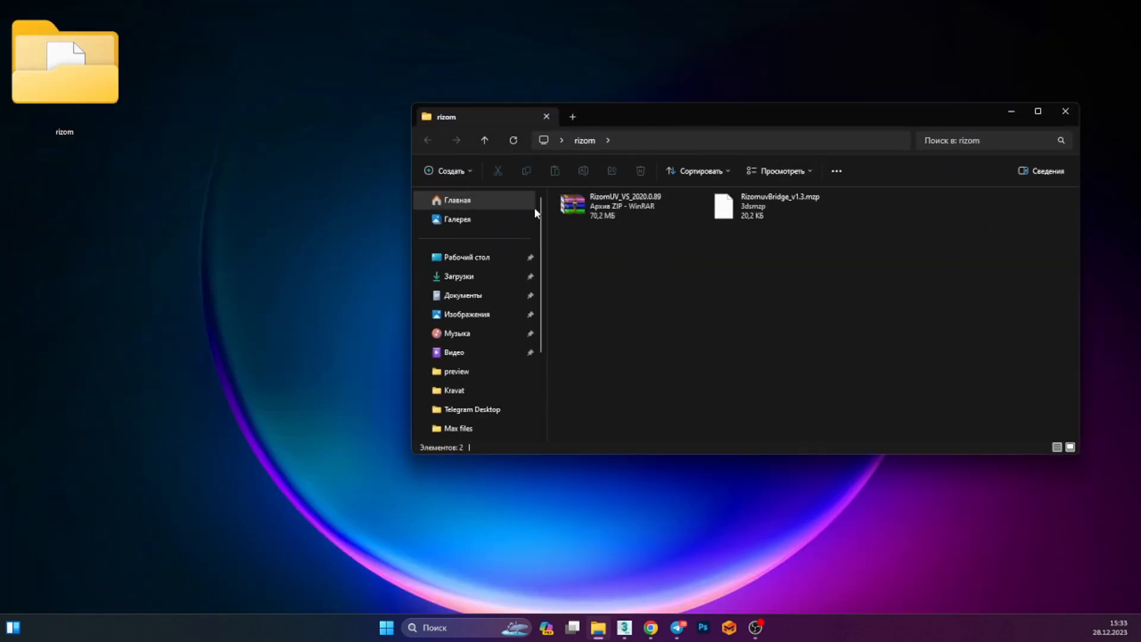
pyautogui.moveTo(632, 207); pyautogui.dragTo(655, 219)
pyautogui.moveTo(742, 210); pyautogui.dragTo(789, 234)
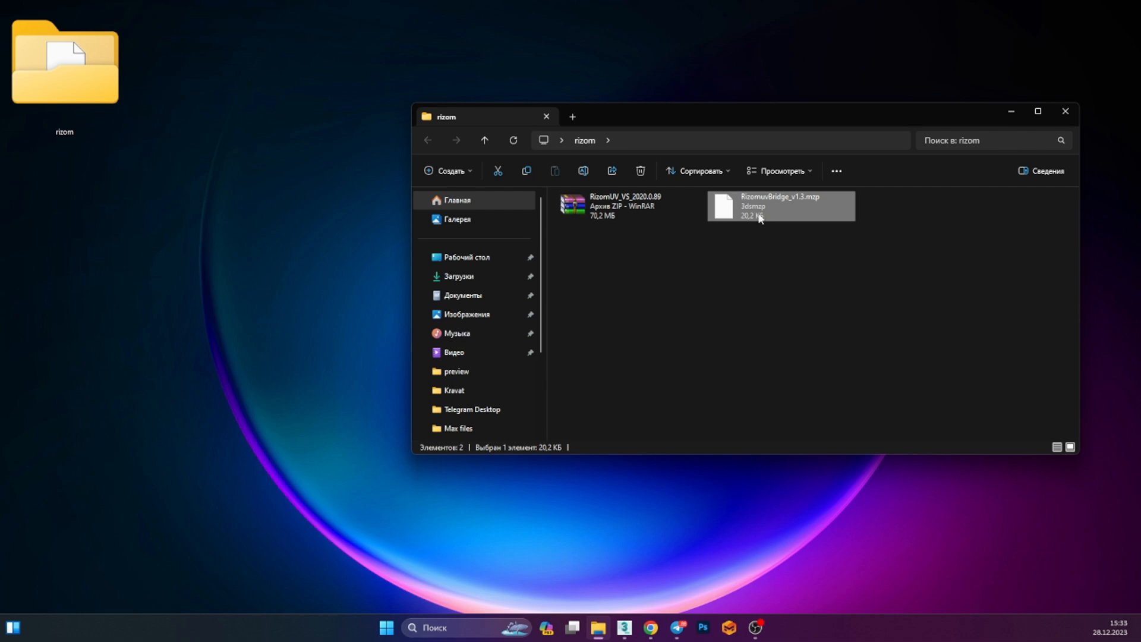
pyautogui.doubleClick(612, 205)
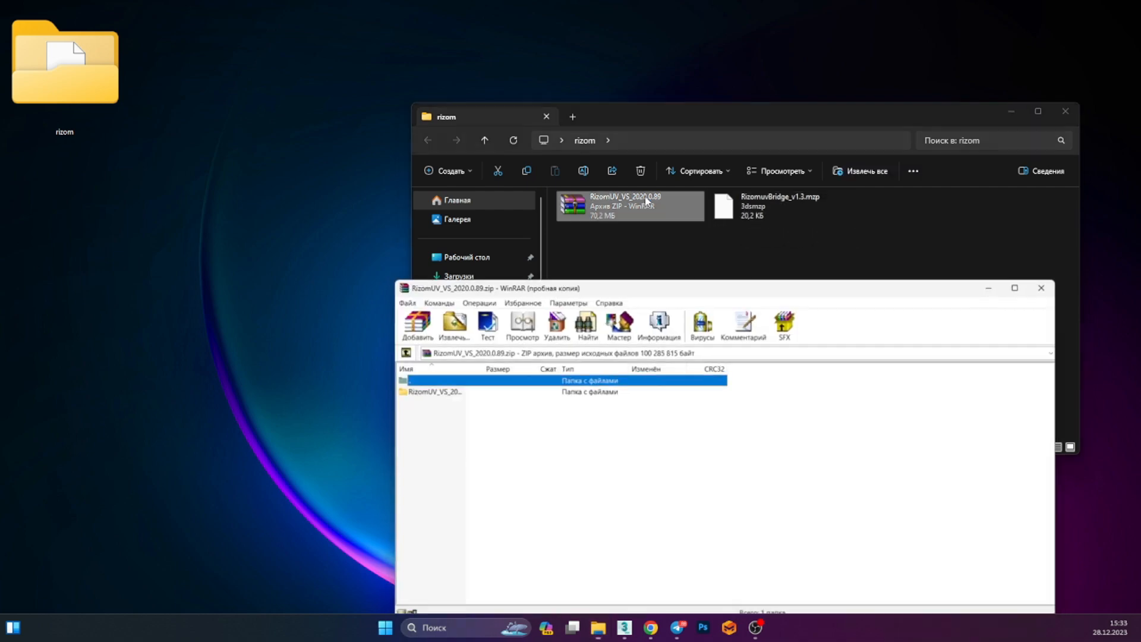
# Extract the RizomUV_VS_2020.0.89 folder from the archive into the rizom folder and open it
pyautogui.moveTo(517, 390); pyautogui.dragTo(693, 261)
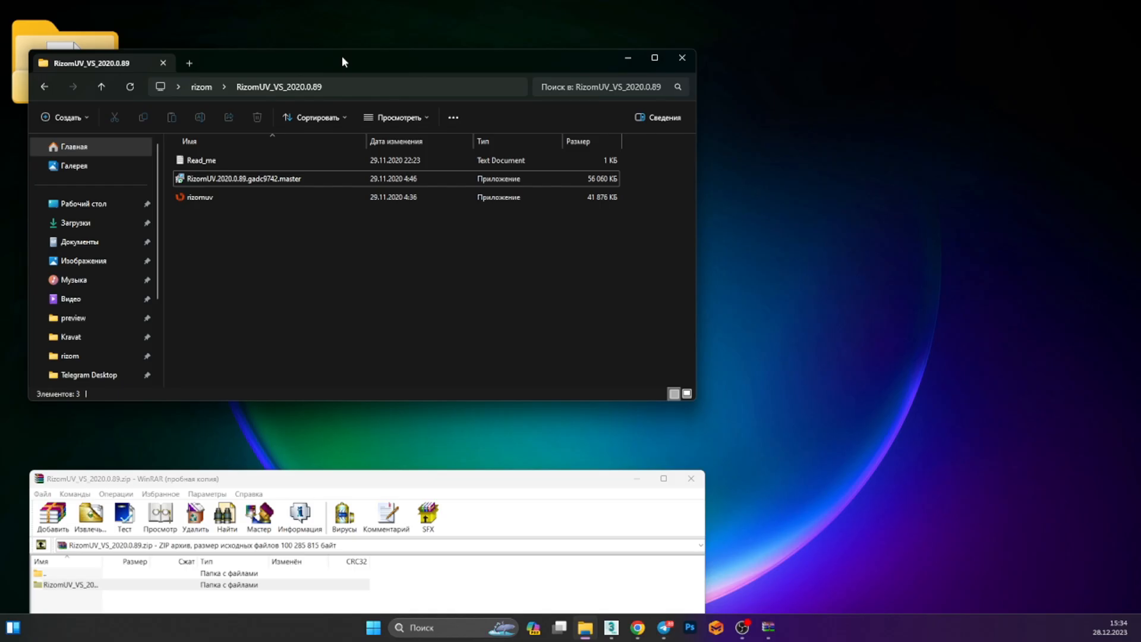
pyautogui.moveTo(341, 55); pyautogui.dragTo(725, 58)
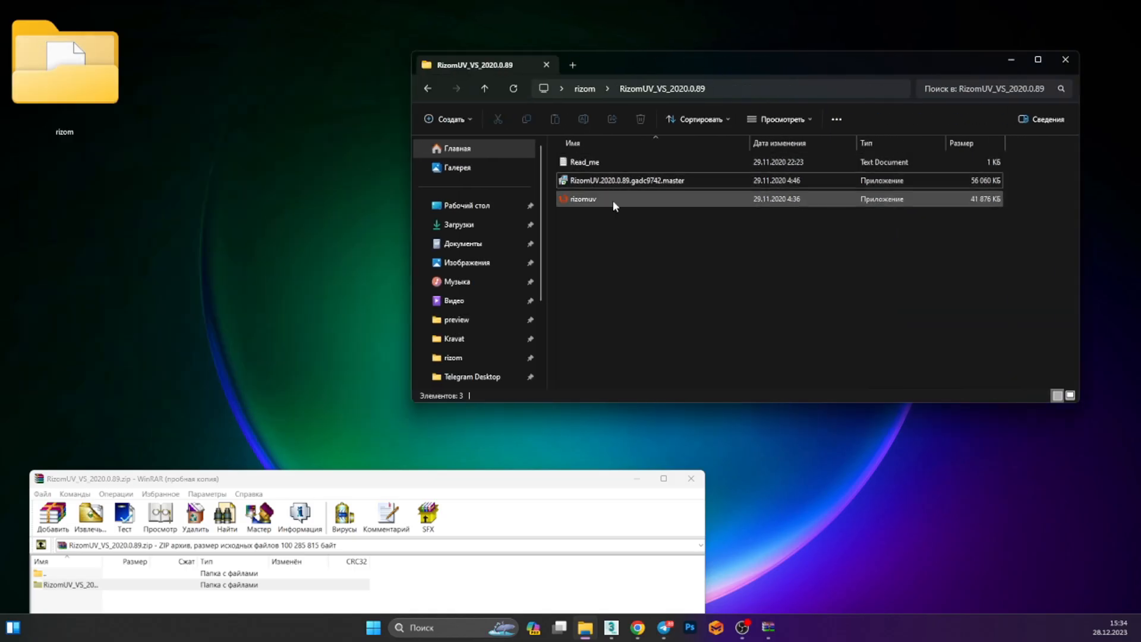
# Run the RizomUV.2020.0.89.gadc9742.master installer and accept the license agreement
pyautogui.click(615, 182)
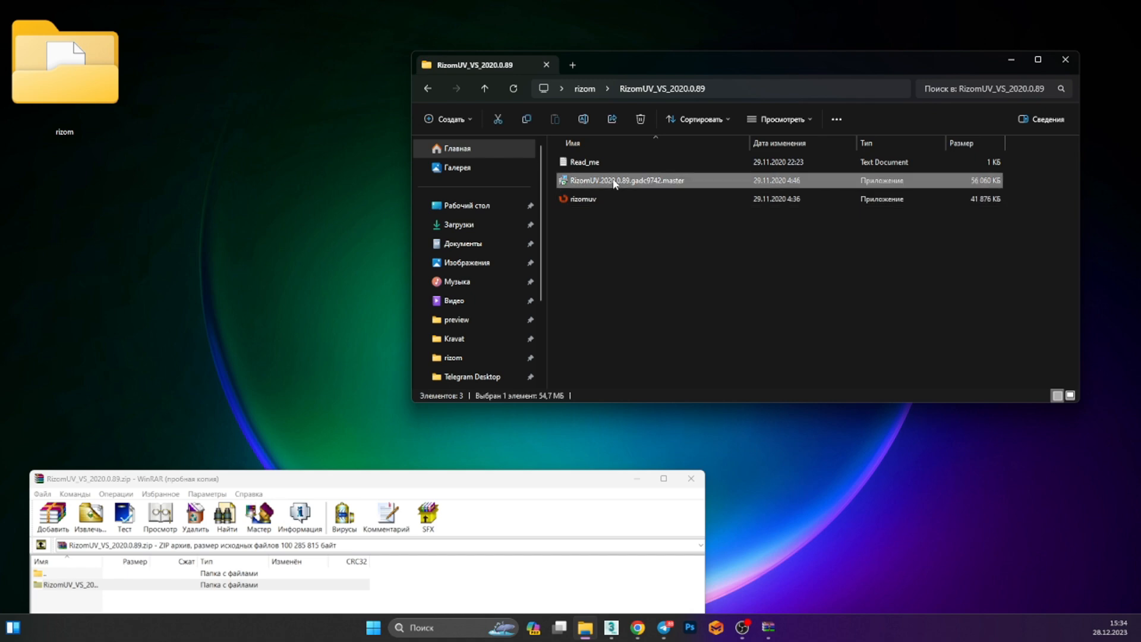
pyautogui.doubleClick(647, 186)
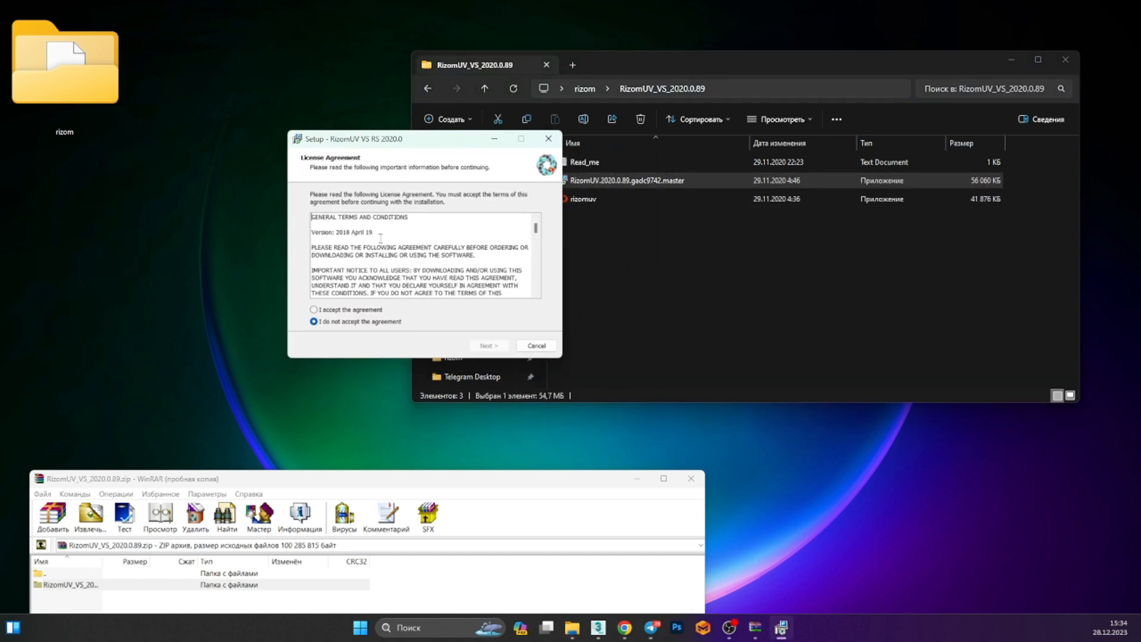
pyautogui.scroll(-5, 338, 300)
pyautogui.click(319, 310)
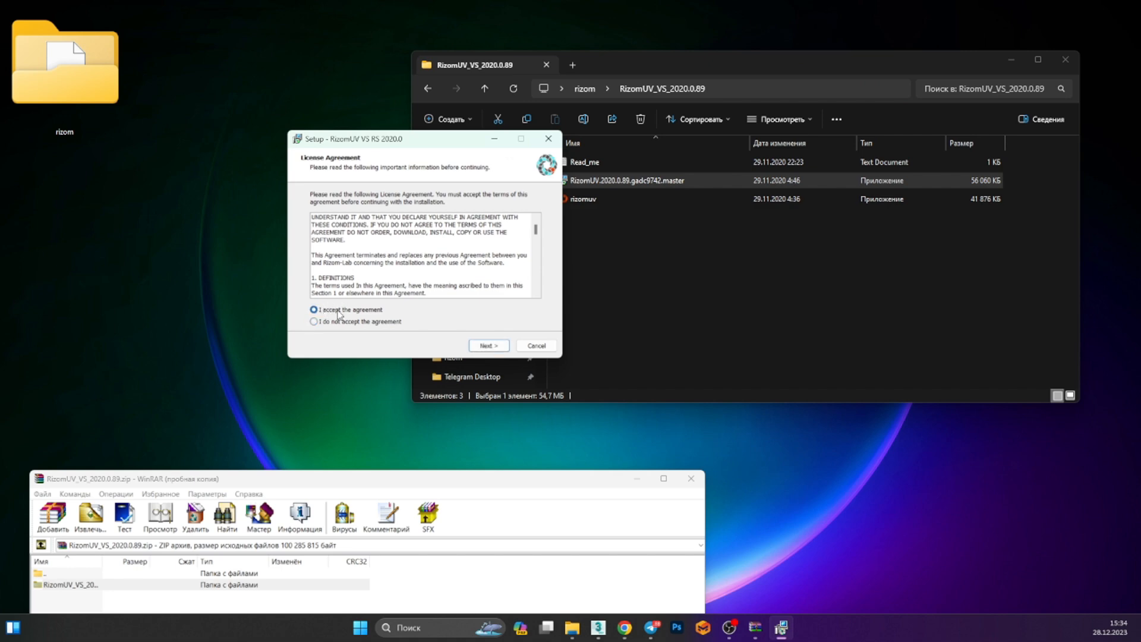
pyautogui.click(489, 346)
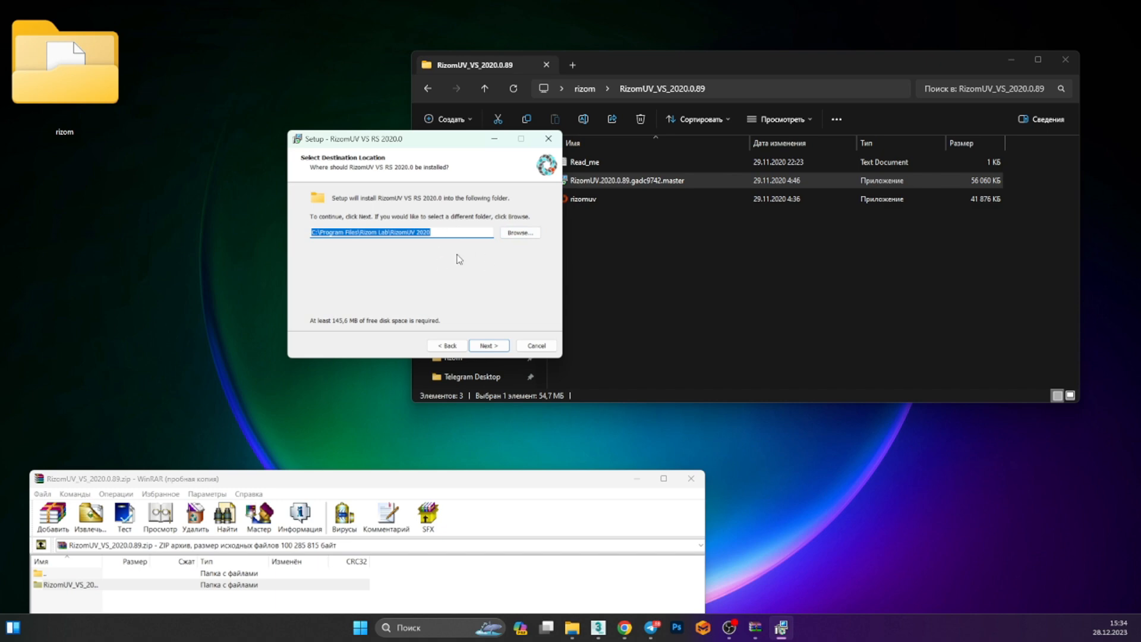
# Complete the setup wizard with the default destination folder and desktop icon option, then finish
pyautogui.click(494, 350)
pyautogui.click(498, 345)
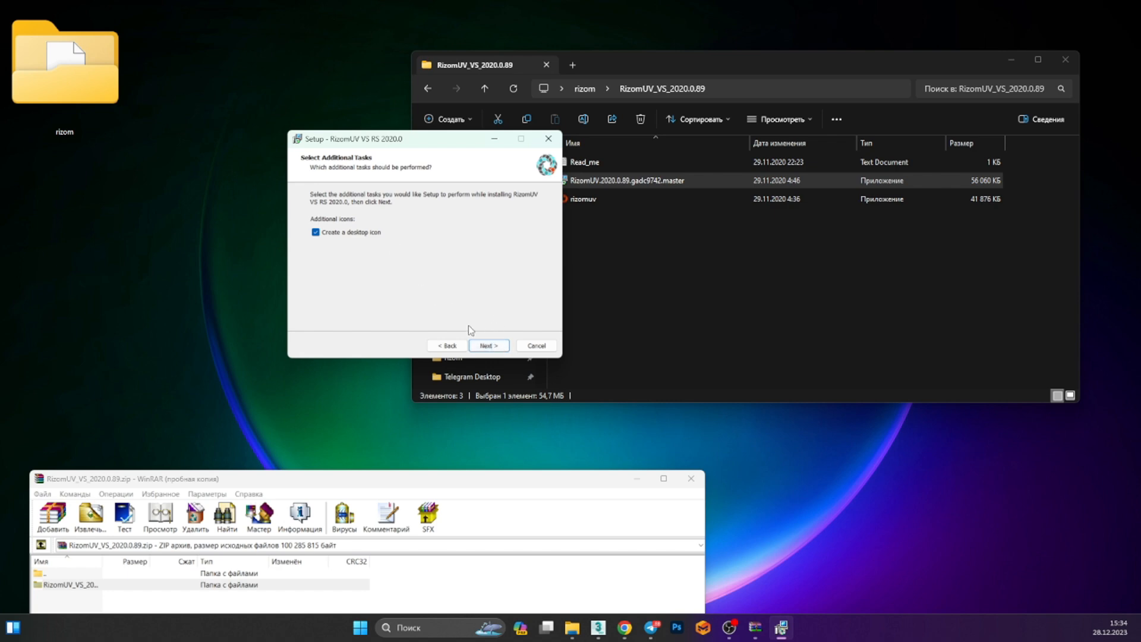
pyautogui.click(497, 347)
pyautogui.click(494, 347)
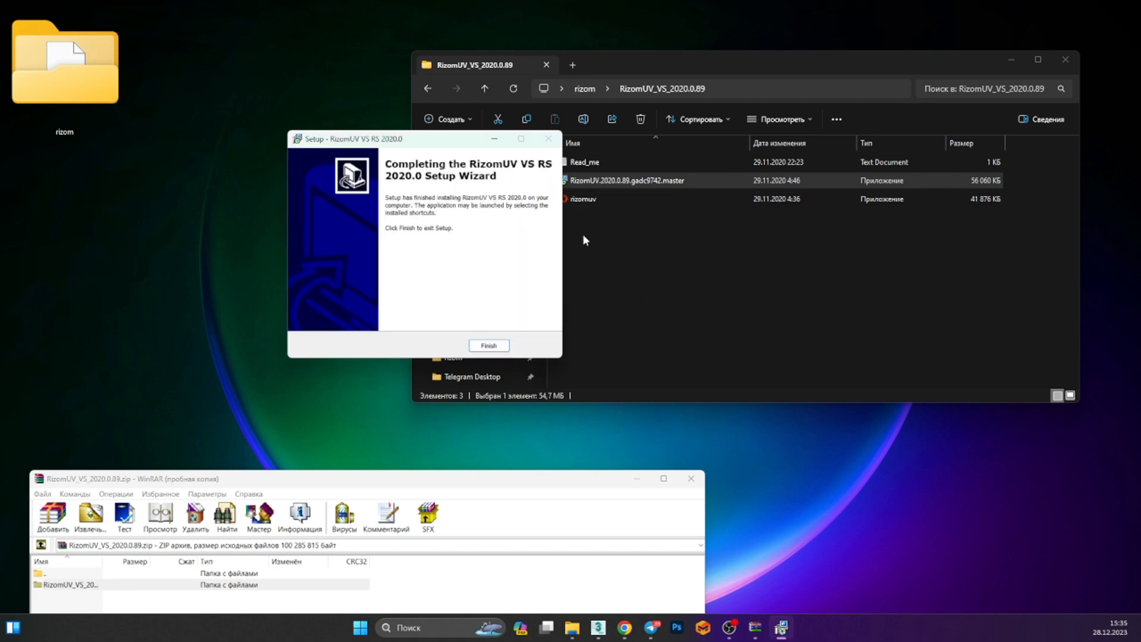
pyautogui.click(489, 345)
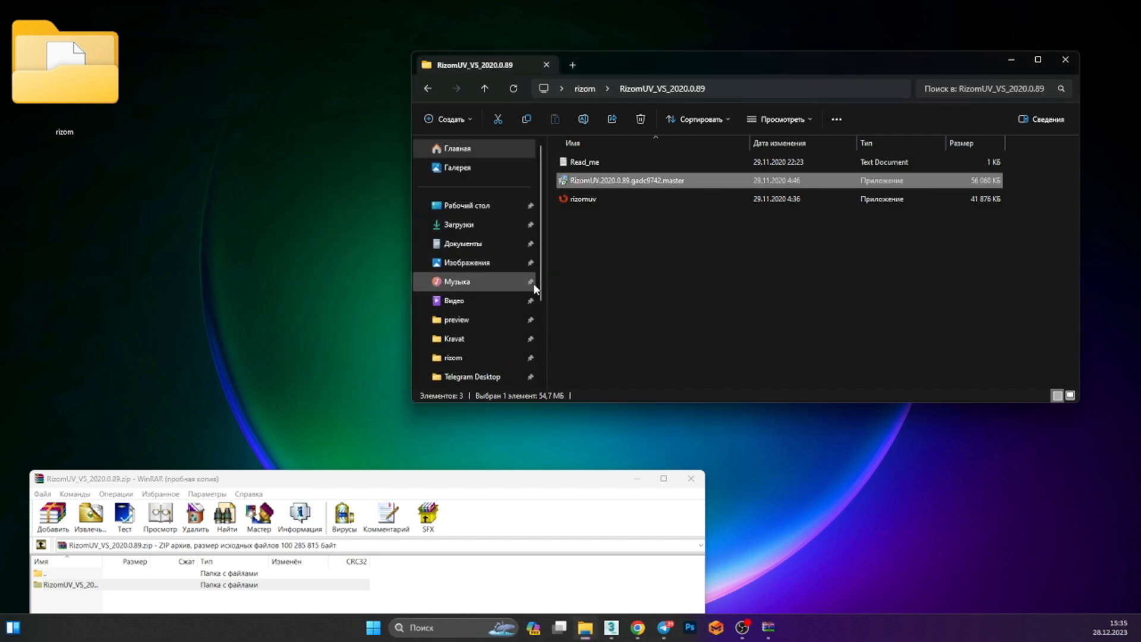
# Close the WinRAR window and open a second File Explorer window from the Start menu
pyautogui.click(690, 479)
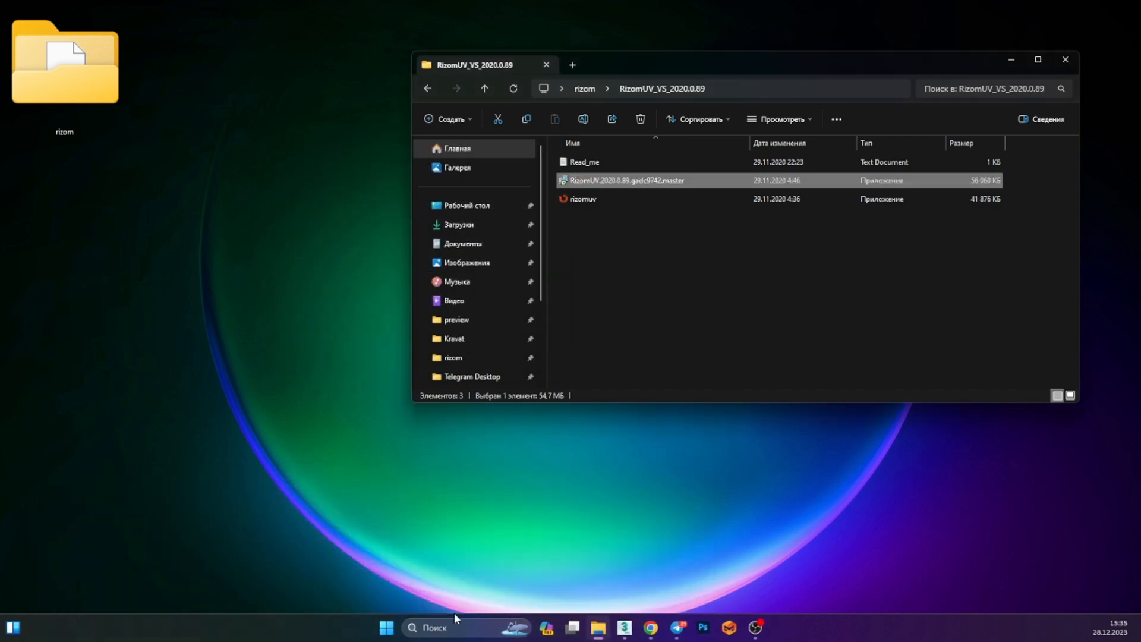
pyautogui.click(387, 628)
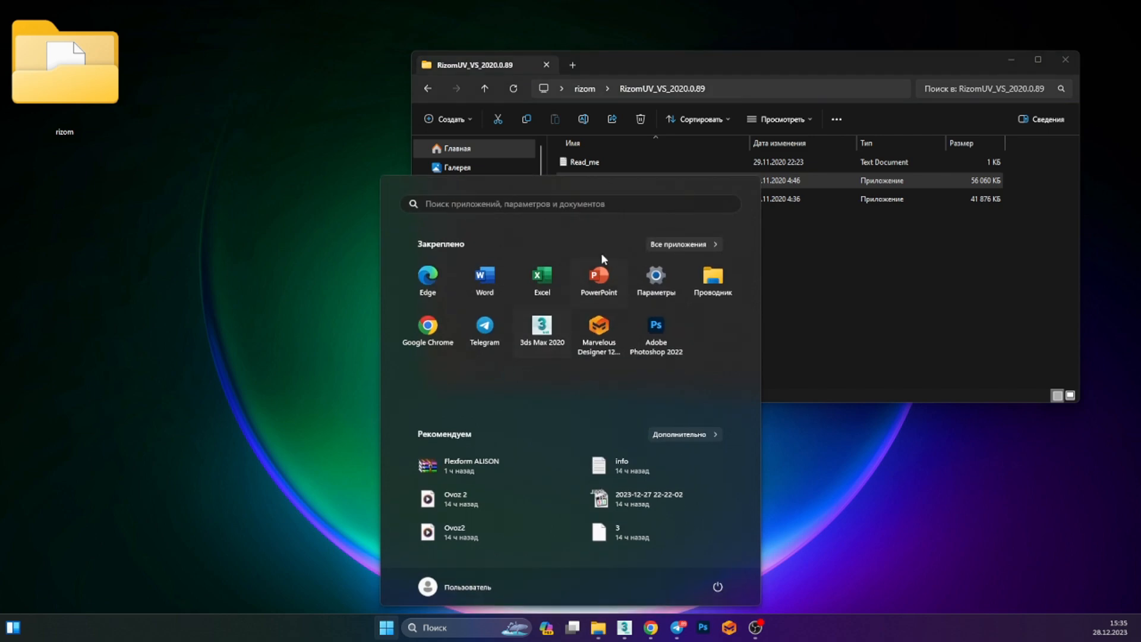
pyautogui.click(705, 278)
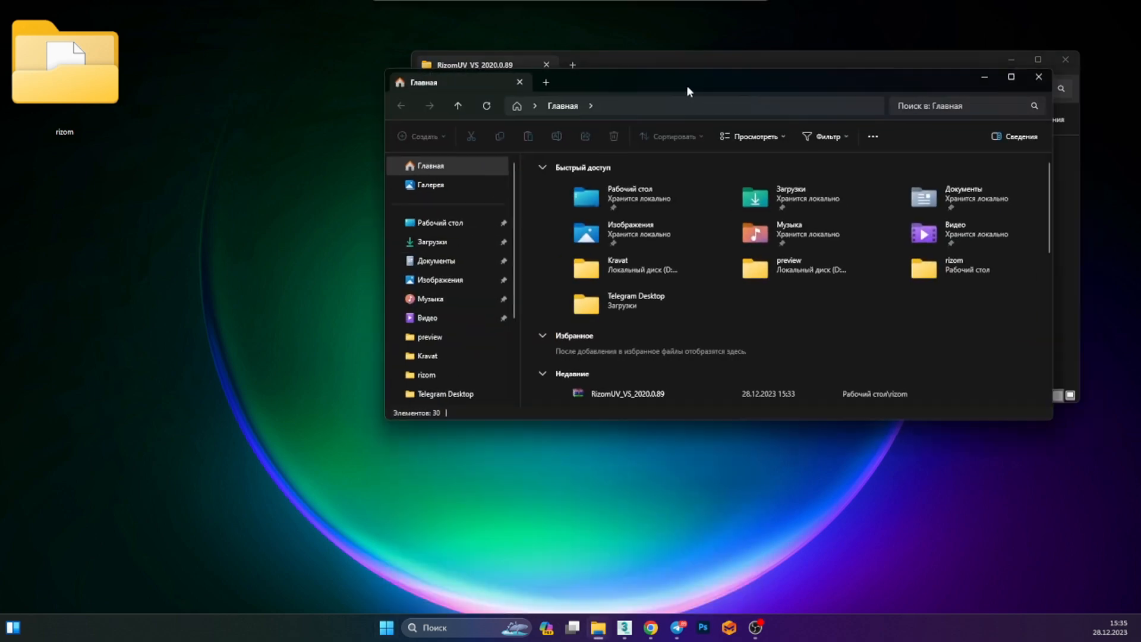
pyautogui.moveTo(688, 90); pyautogui.dragTo(554, 319)
pyautogui.scroll(-3, 297, 499)
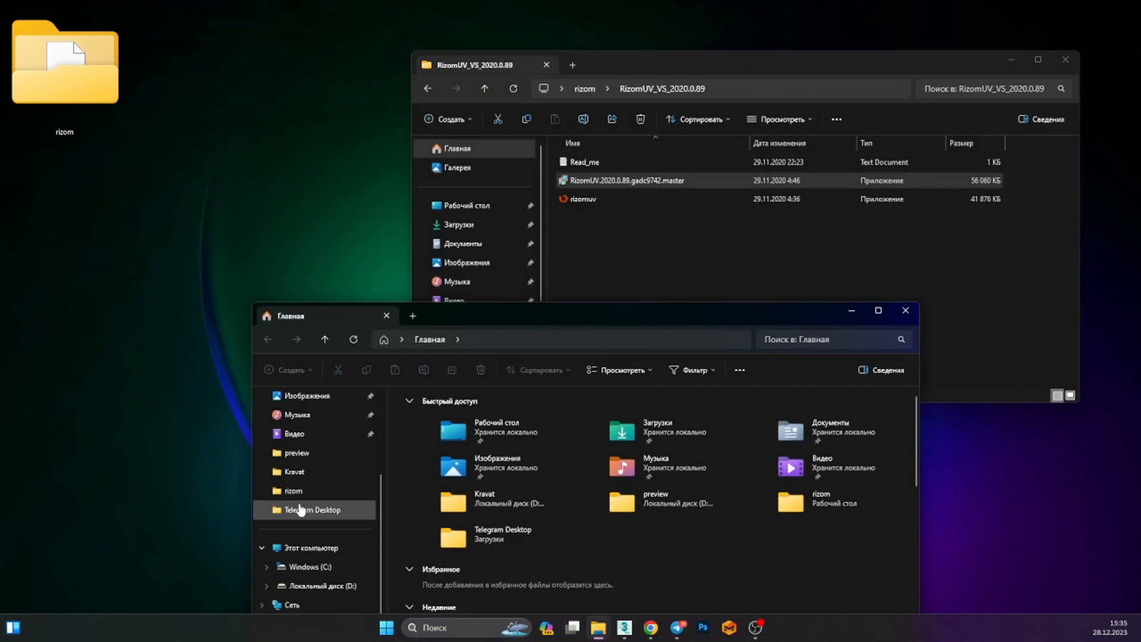
# Open drive C and inspect the RizomuvBridge_TMP folder before returning to the drive root
pyautogui.click(293, 566)
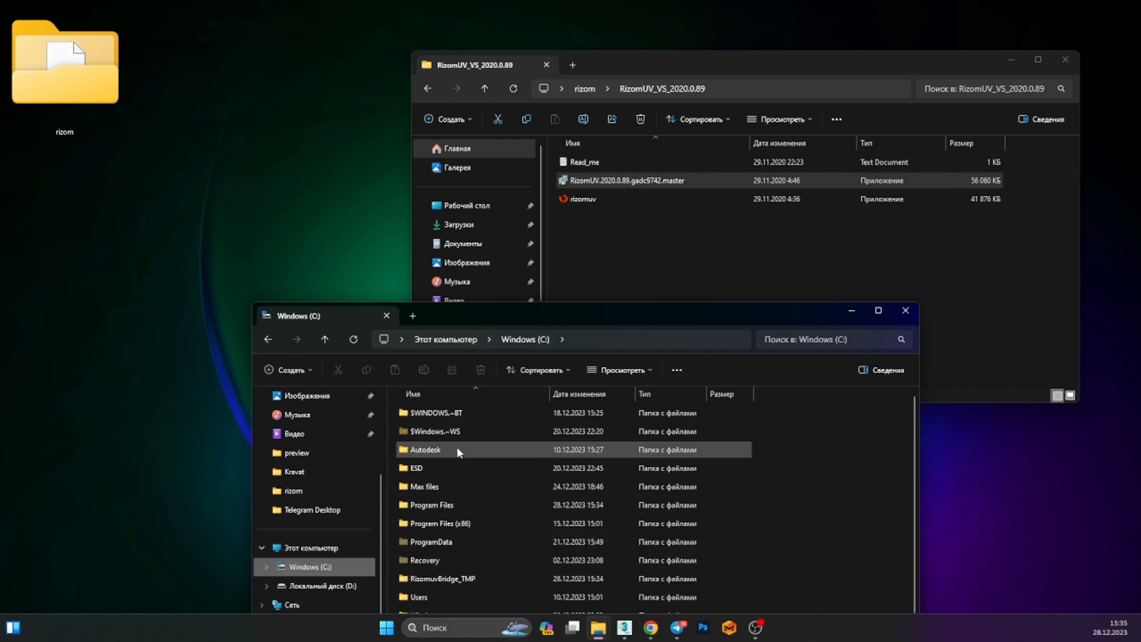
pyautogui.scroll(-1, 452, 504)
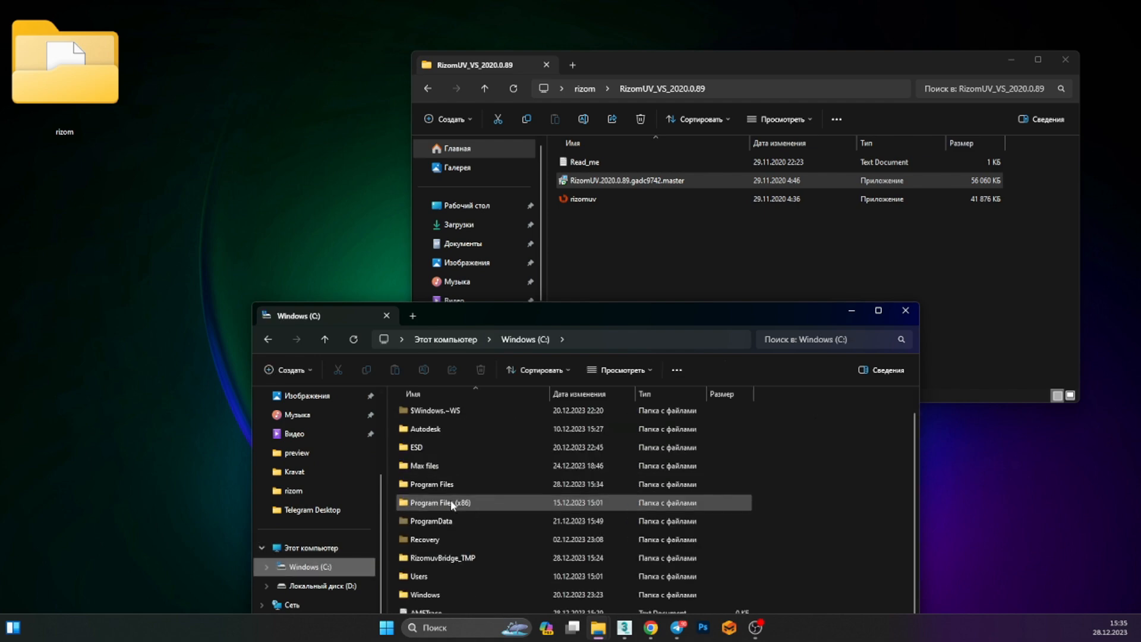
pyautogui.doubleClick(443, 558)
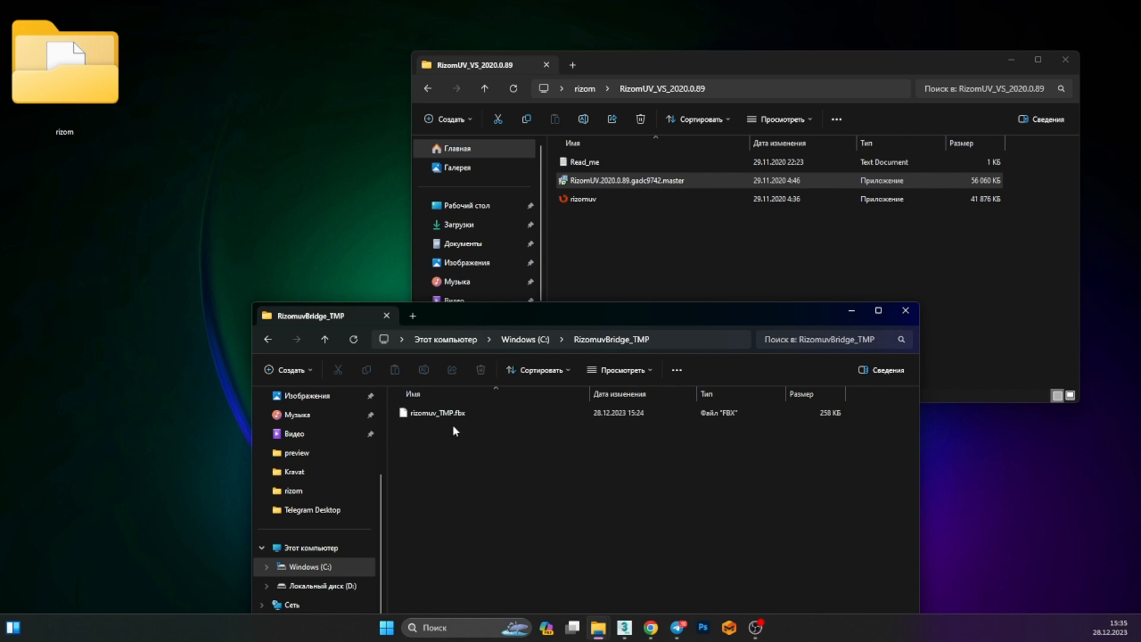
pyautogui.hotkey('alt', 'Left')
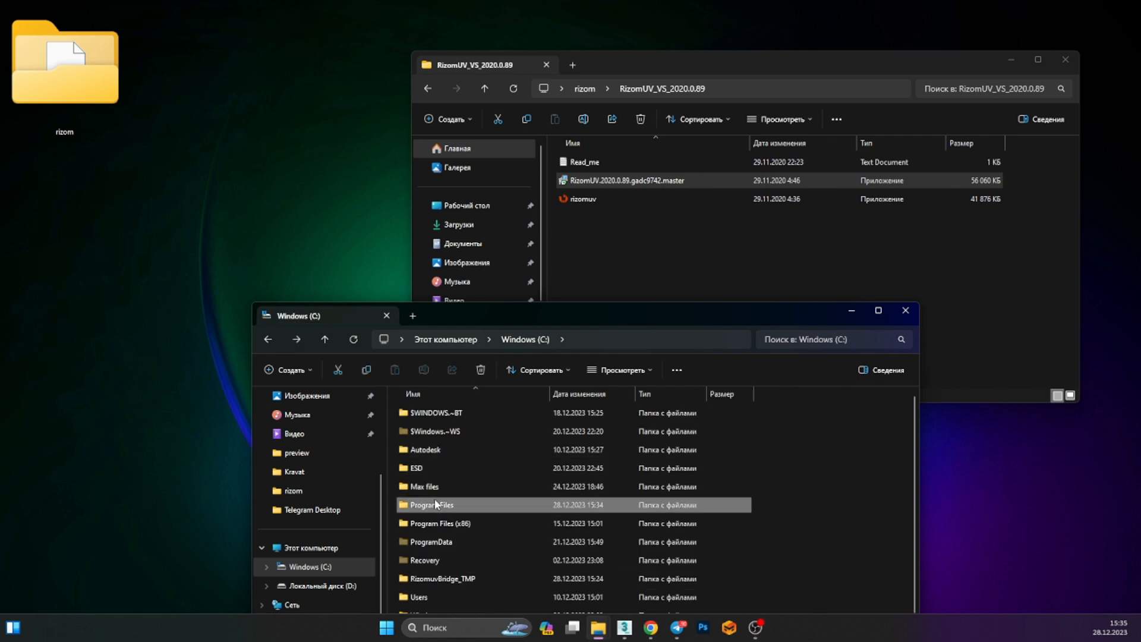
# Navigate to the RizomUV 2020 installation folder inside Program Files\Rizom Lab
pyautogui.doubleClick(434, 504)
pyautogui.scroll(-4, 443, 476)
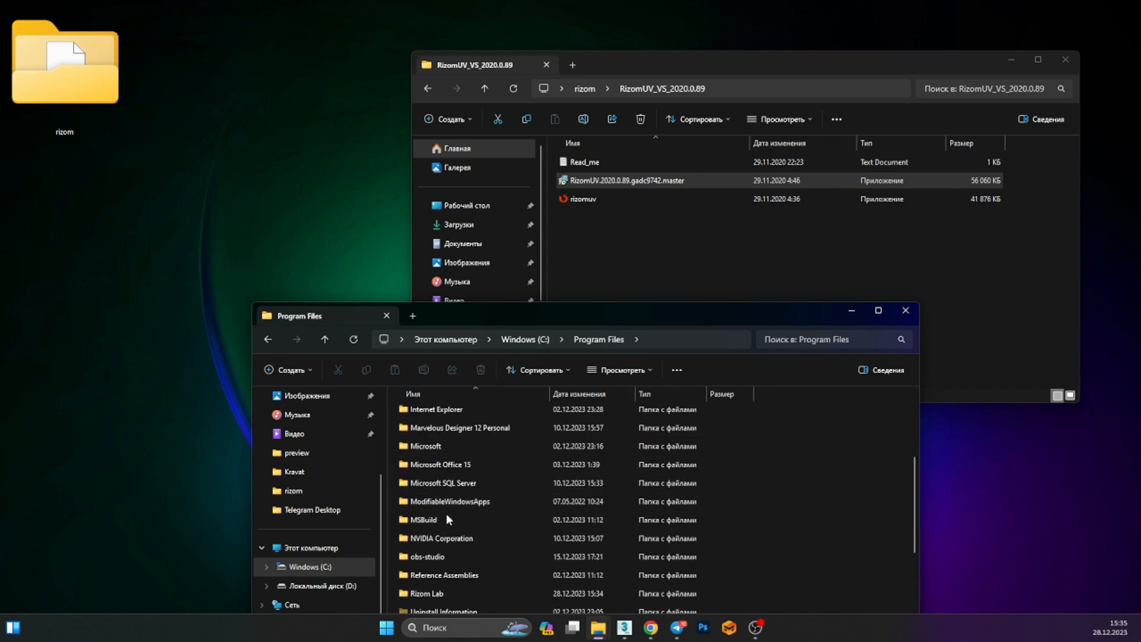
pyautogui.scroll(-1, 456, 478)
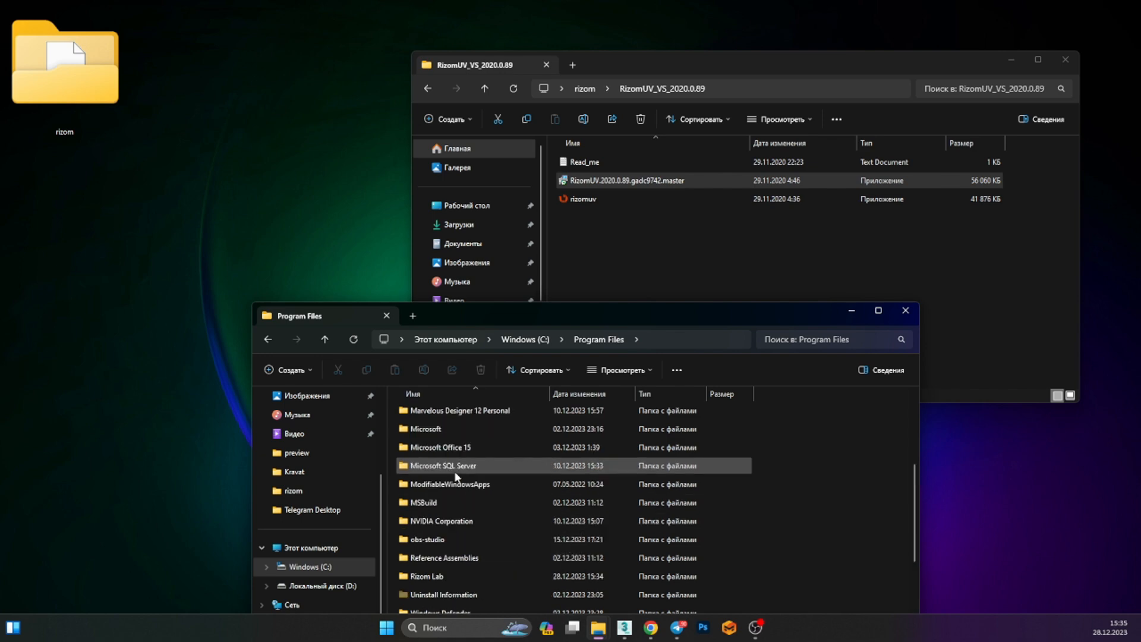
pyautogui.scroll(-3, 456, 476)
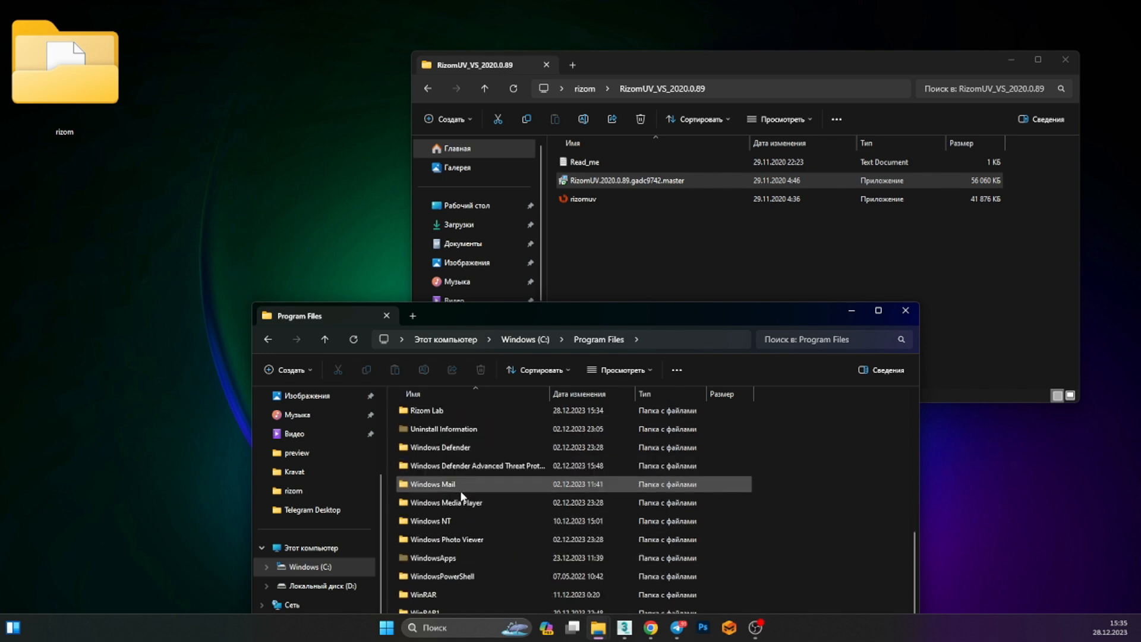
pyautogui.scroll(2, 461, 486)
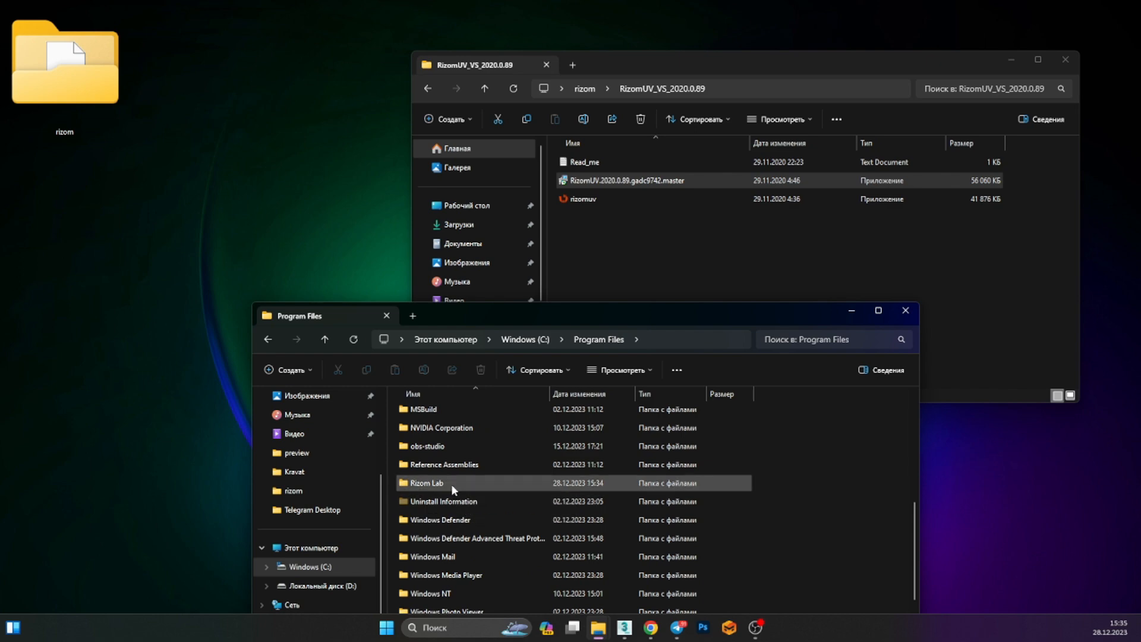
pyautogui.click(451, 483)
pyautogui.doubleClick(451, 484)
pyautogui.doubleClick(457, 415)
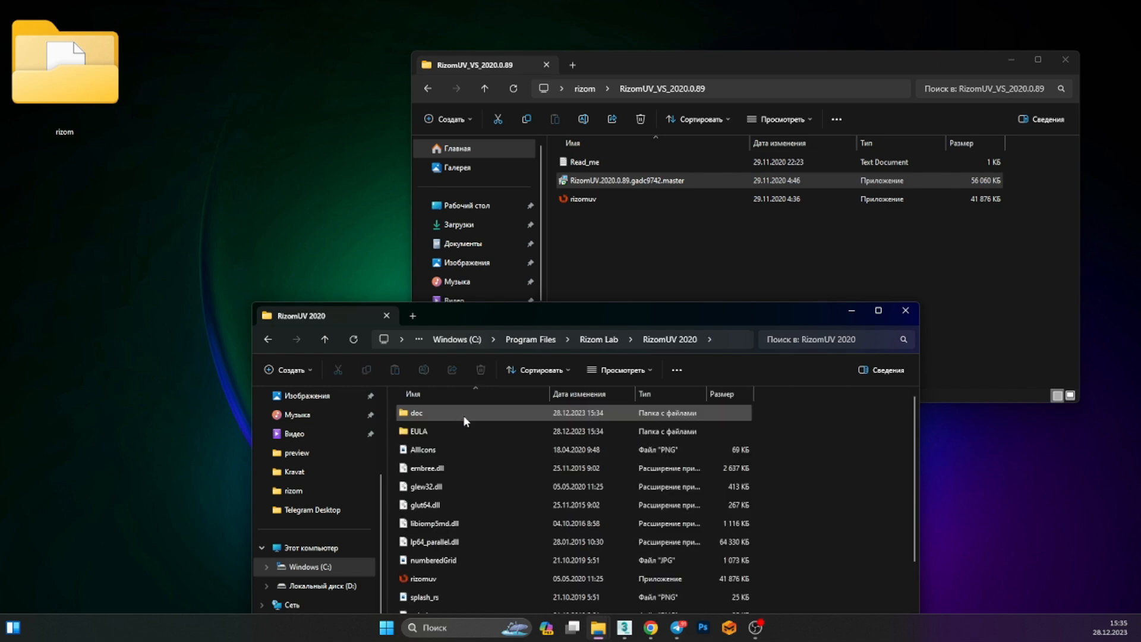
# Move the extracted rizomuv executable into the RizomUV 2020 folder, replacing the existing file
pyautogui.scroll(-1, 458, 439)
pyautogui.scroll(-1, 455, 470)
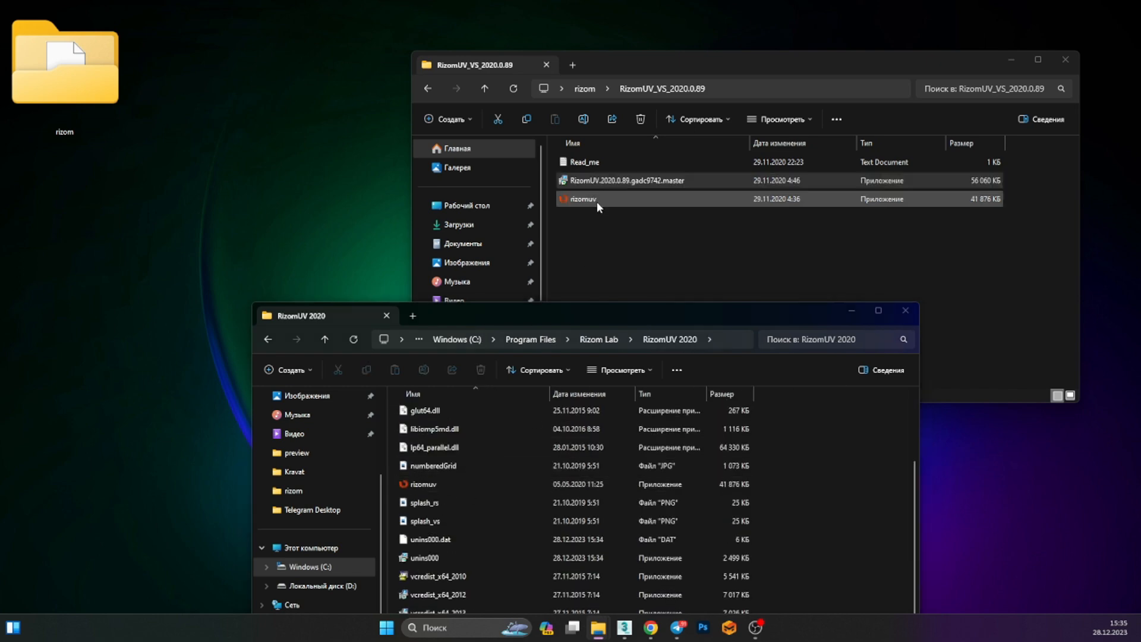
pyautogui.moveTo(597, 202); pyautogui.dragTo(628, 380)
pyautogui.moveTo(620, 197); pyautogui.dragTo(603, 486)
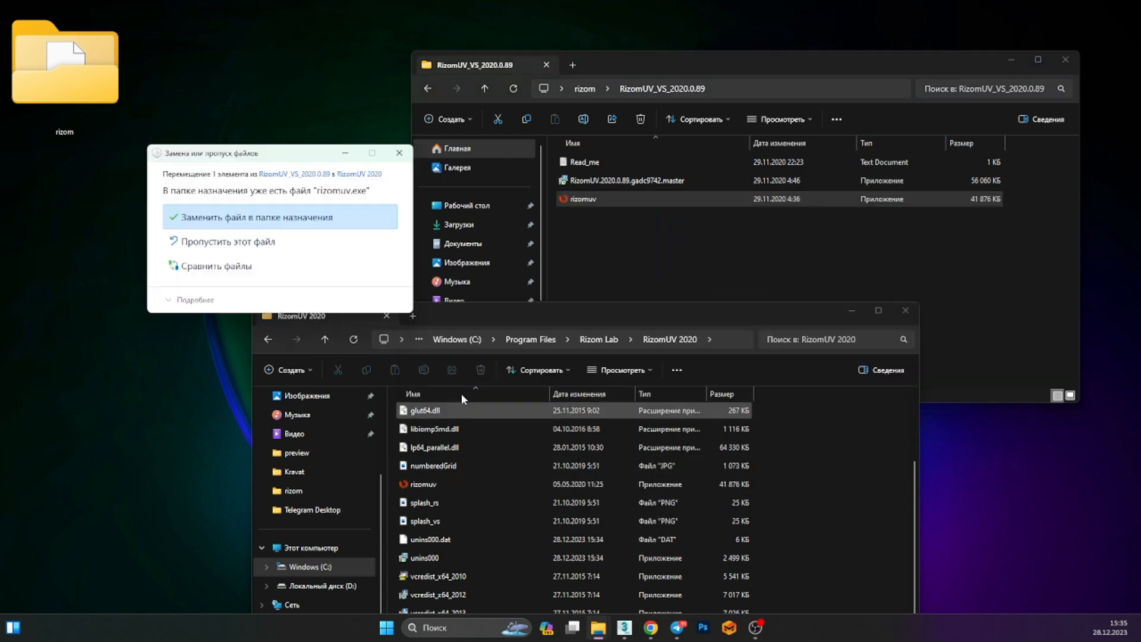
pyautogui.click(266, 217)
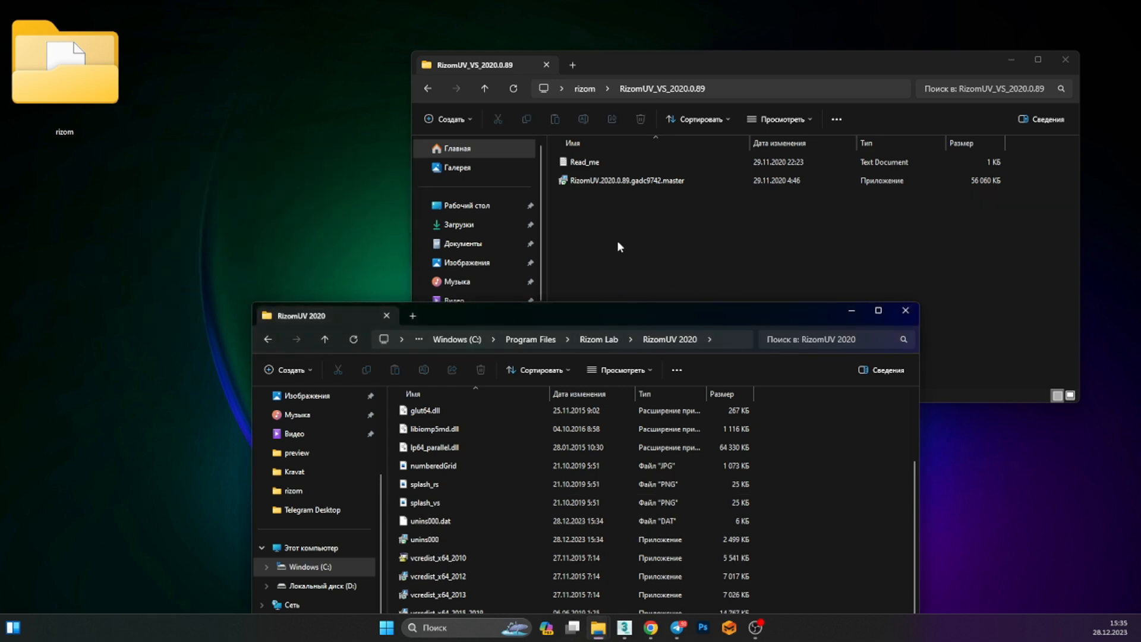
# Close both File Explorer windows and refresh the desktop
pyautogui.click(904, 320)
pyautogui.click(1066, 59)
pyautogui.rightClick(688, 96)
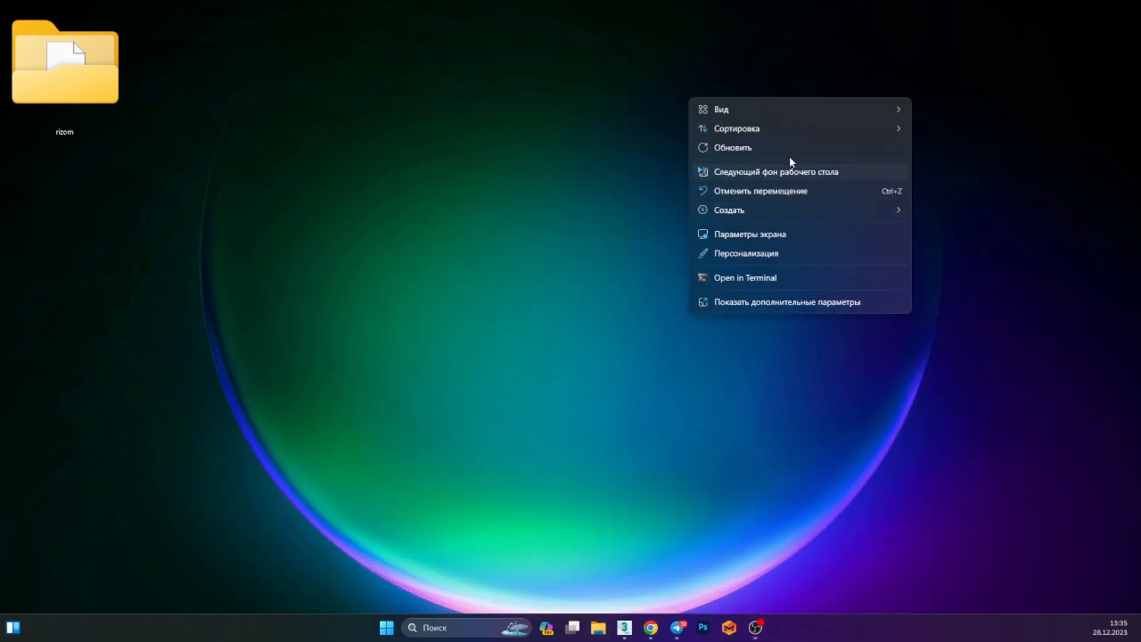
pyautogui.click(788, 152)
pyautogui.rightClick(665, 111)
pyautogui.click(738, 162)
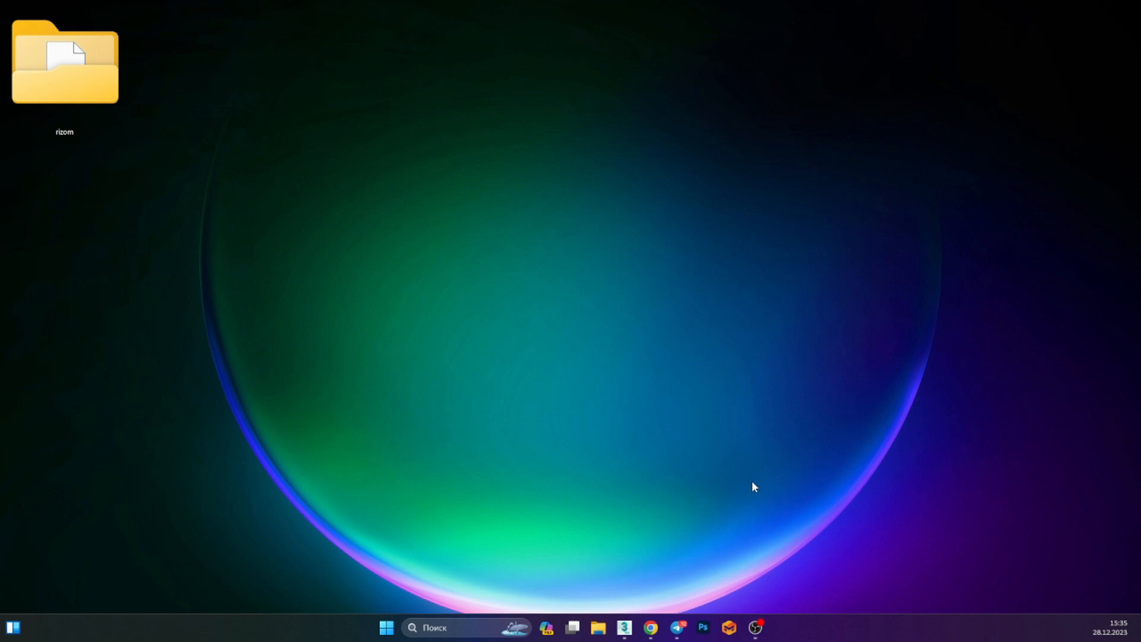
# Switch to 3ds Max and run the RizomuvBridge_v1.3.mzp script from the rizom folder on the Desktop as a MAXScript
pyautogui.click(625, 628)
pyautogui.scroll(5, 621, 327)
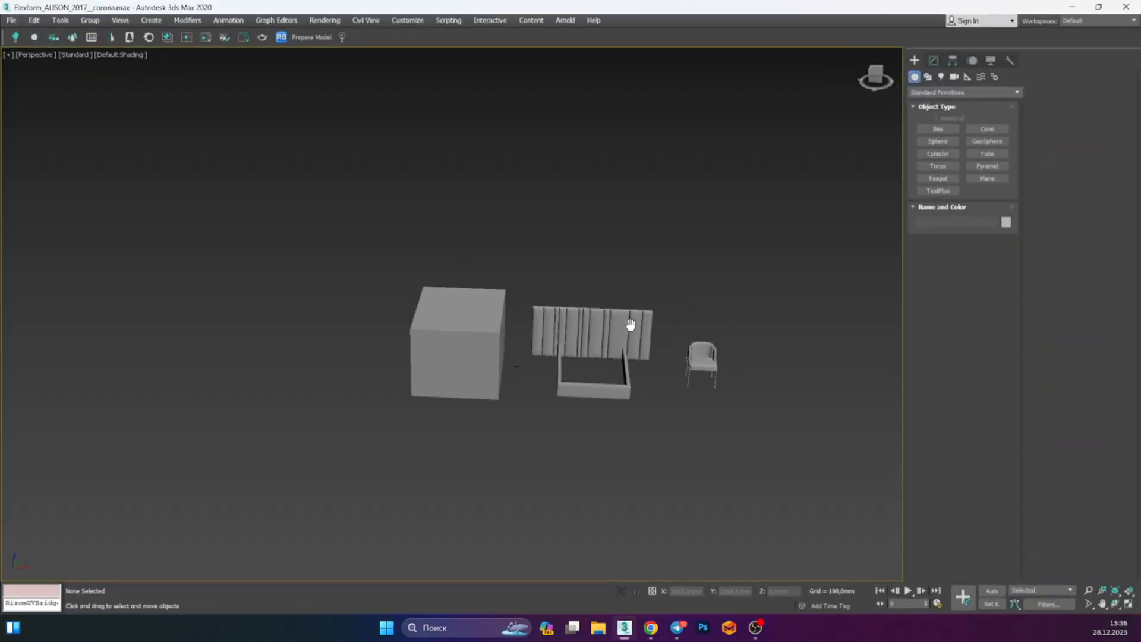
pyautogui.scroll(-3, 599, 340)
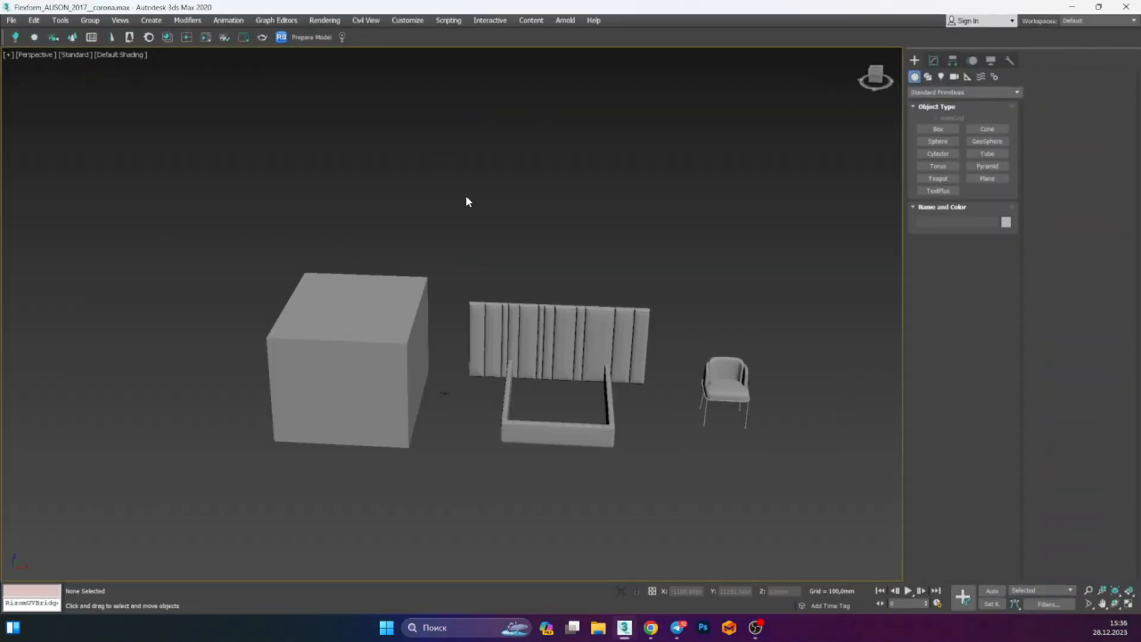
pyautogui.keyDown('alt'); pyautogui.moveTo(466, 202); pyautogui.dragTo(605, 346, button='middle'); pyautogui.keyUp('alt')
pyautogui.keyDown('alt'); pyautogui.moveTo(657, 386); pyautogui.dragTo(676, 361, button='middle'); pyautogui.keyUp('alt')
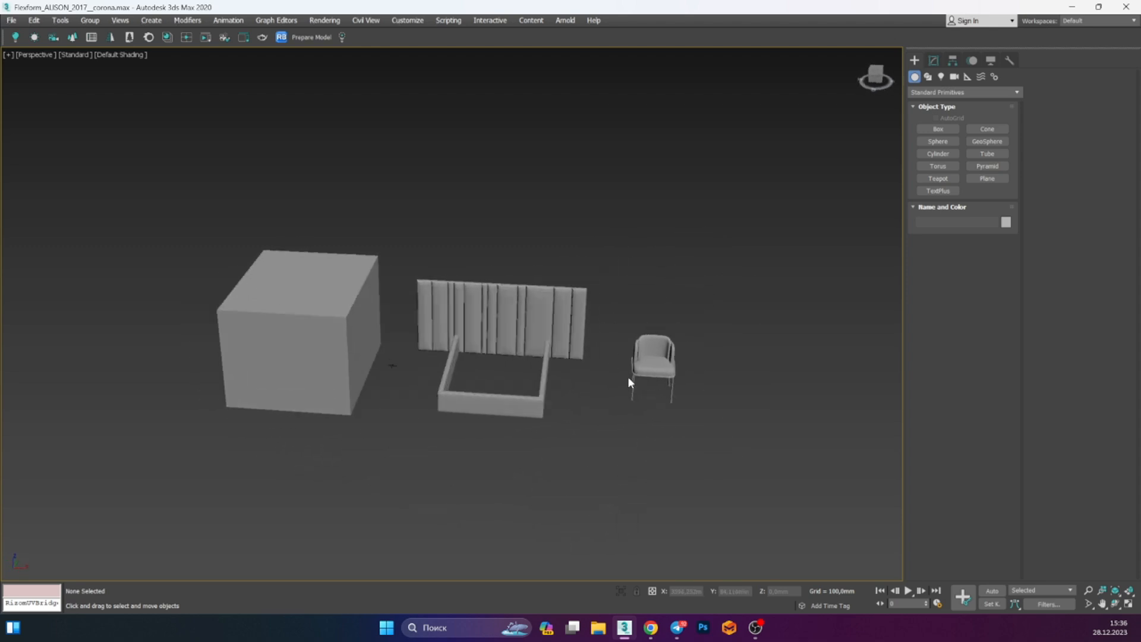
pyautogui.click(1007, 61)
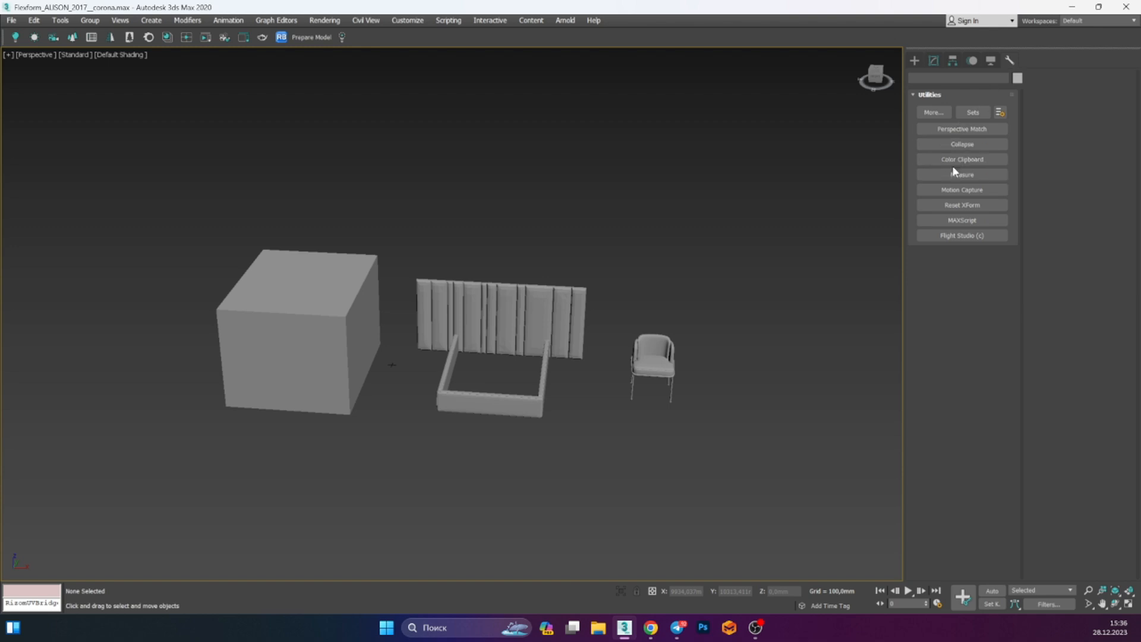
pyautogui.click(978, 218)
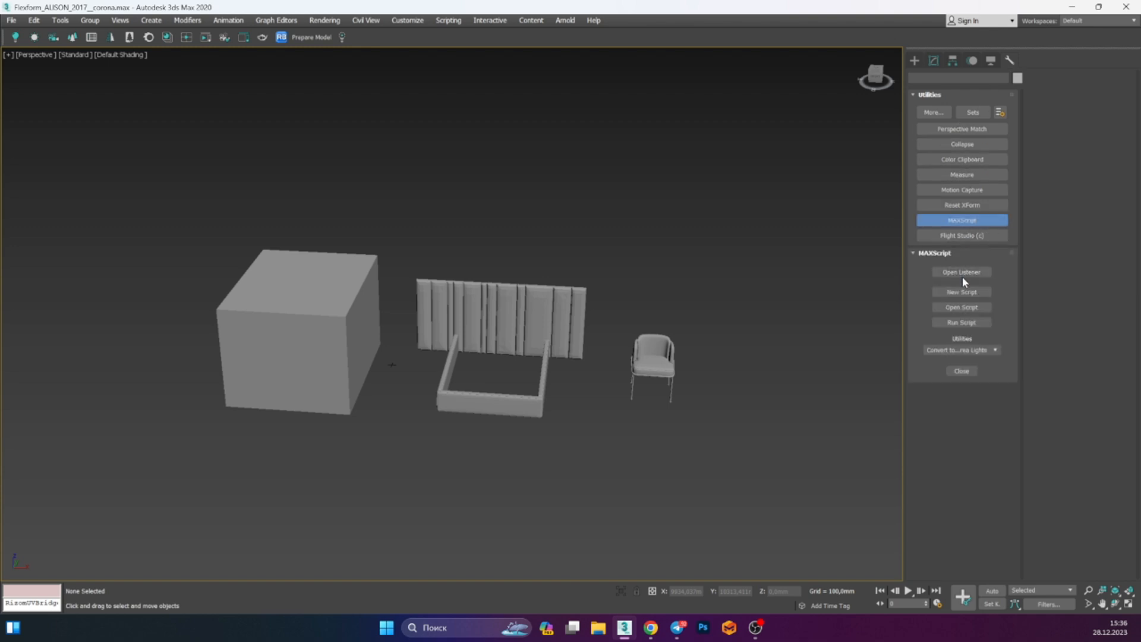
pyautogui.click(963, 323)
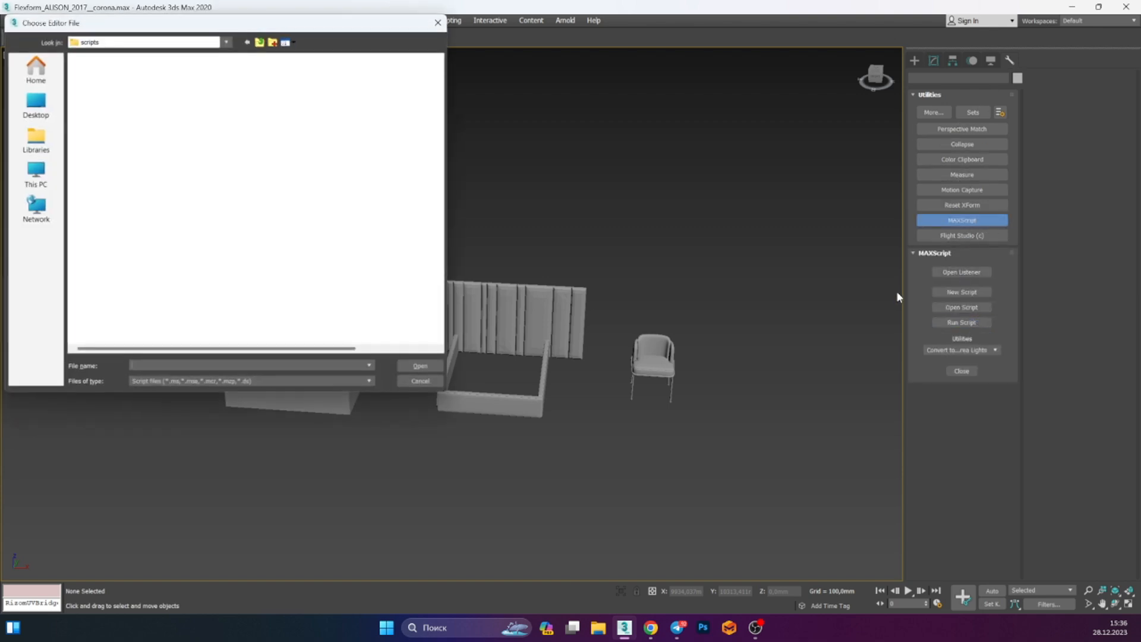
pyautogui.click(34, 109)
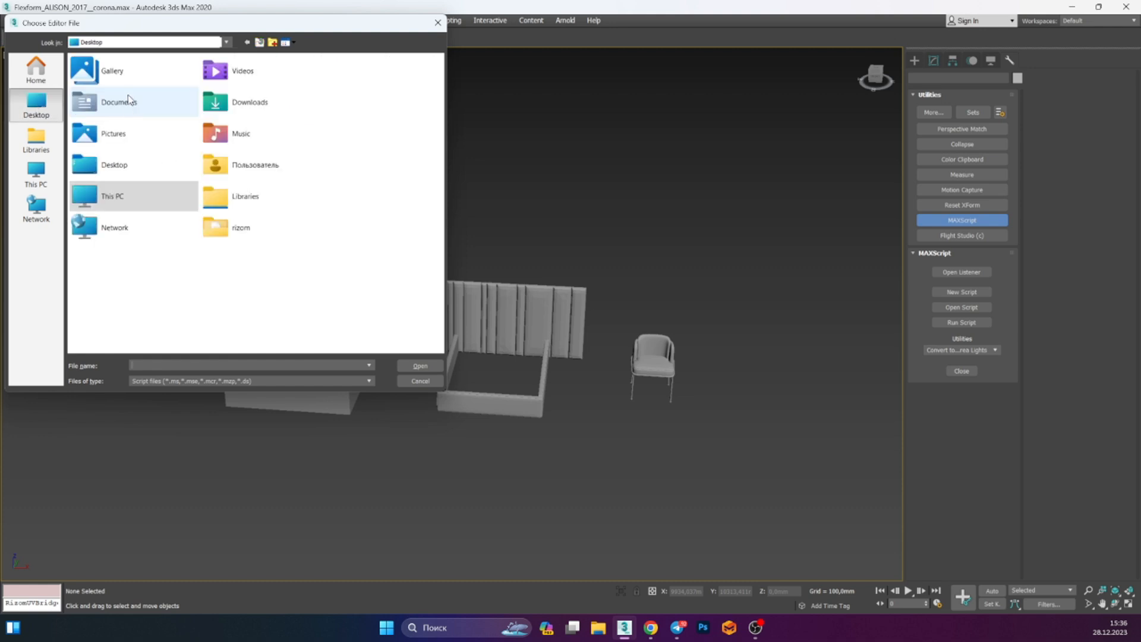
pyautogui.doubleClick(225, 226)
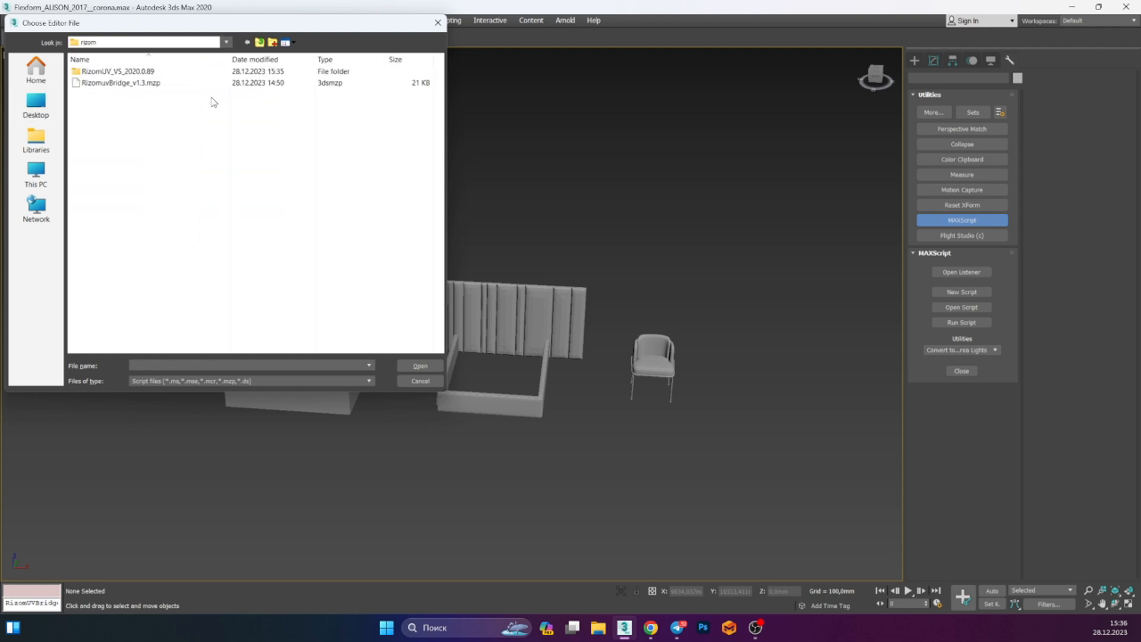
pyautogui.click(128, 84)
pyautogui.click(423, 366)
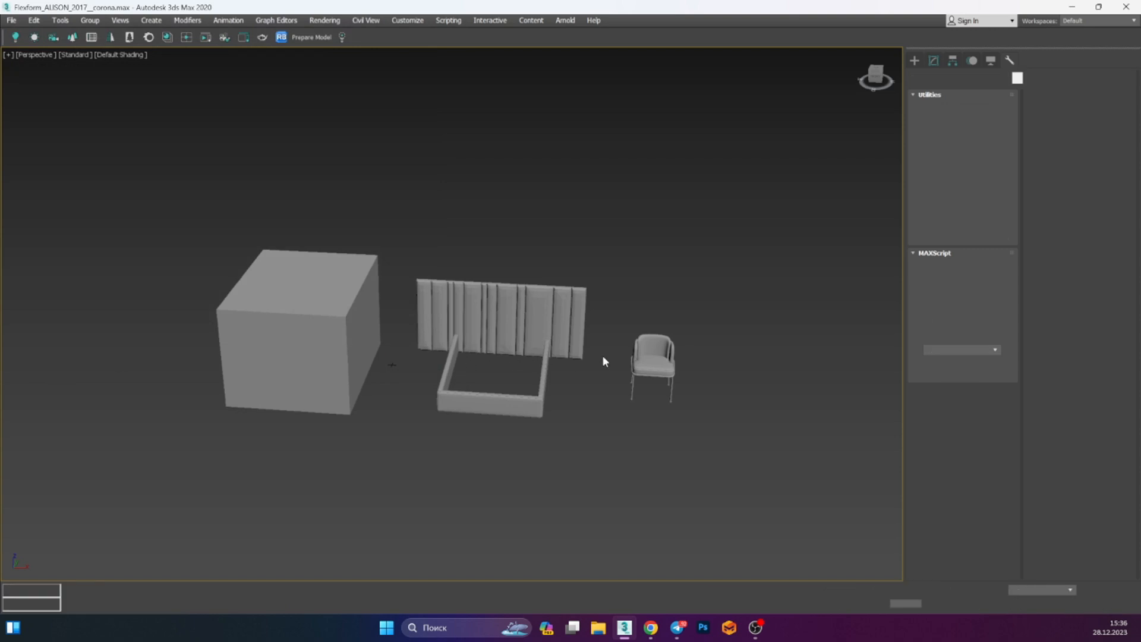
# Customize the user interface by adding the RizomUV Bridge action from All Commands to the main toolbar
pyautogui.scroll(3, 534, 312)
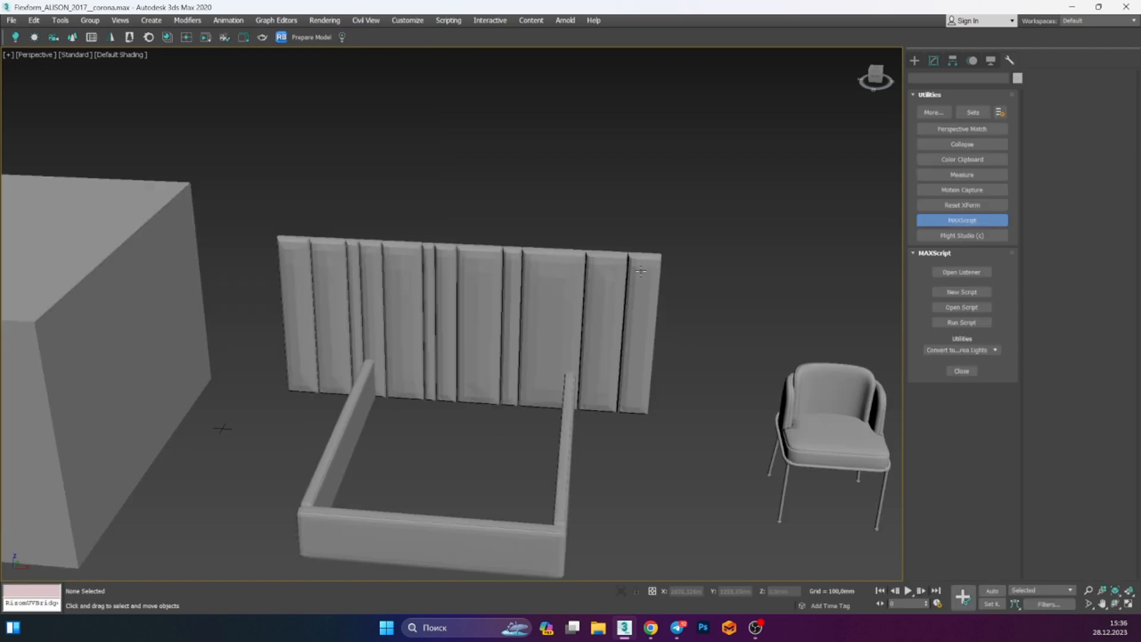
pyautogui.scroll(-3, 649, 261)
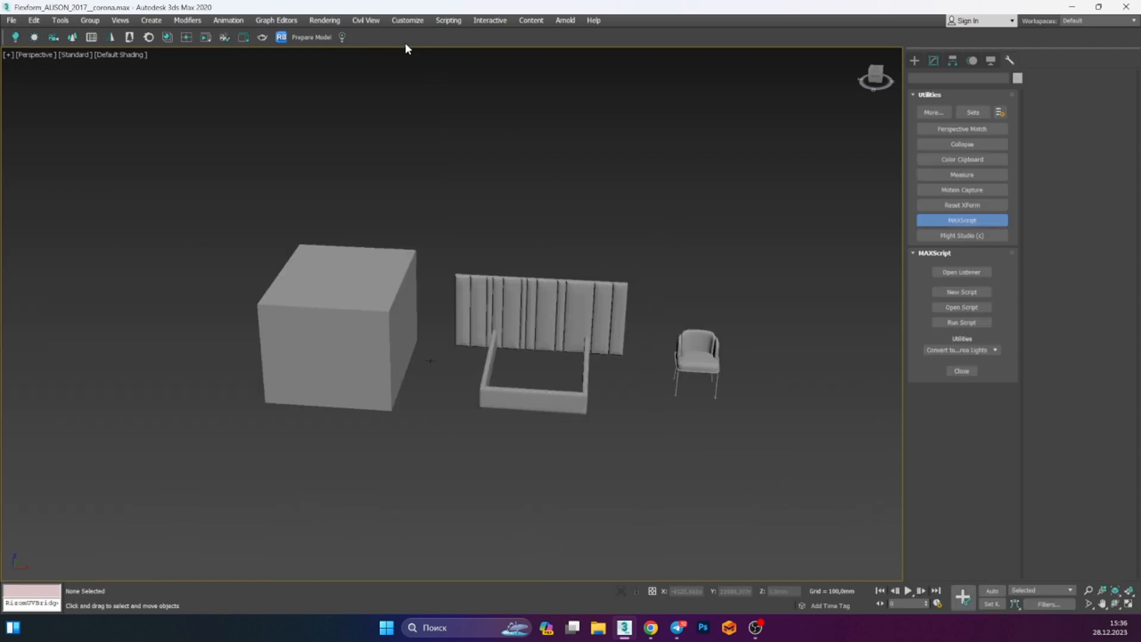
pyautogui.click(409, 21)
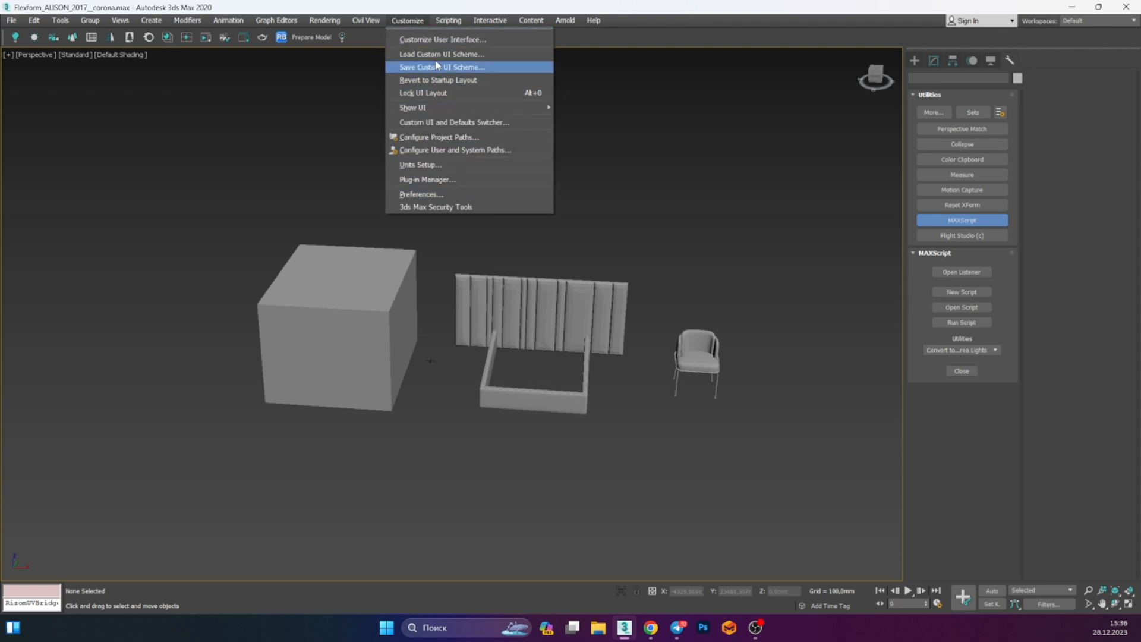
pyautogui.click(440, 39)
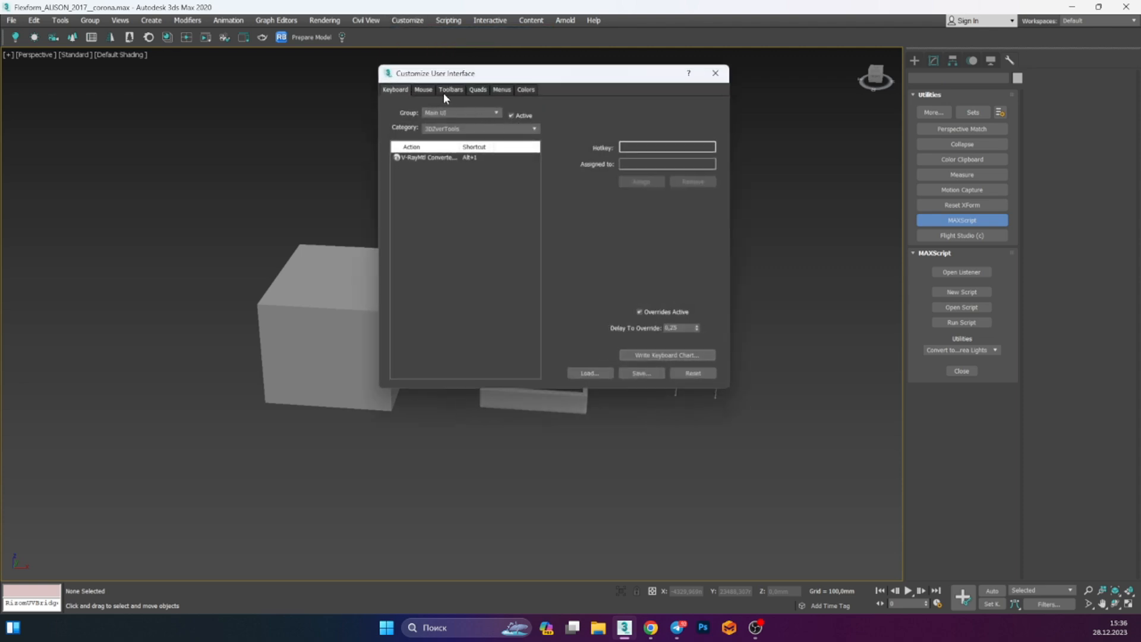
pyautogui.click(451, 90)
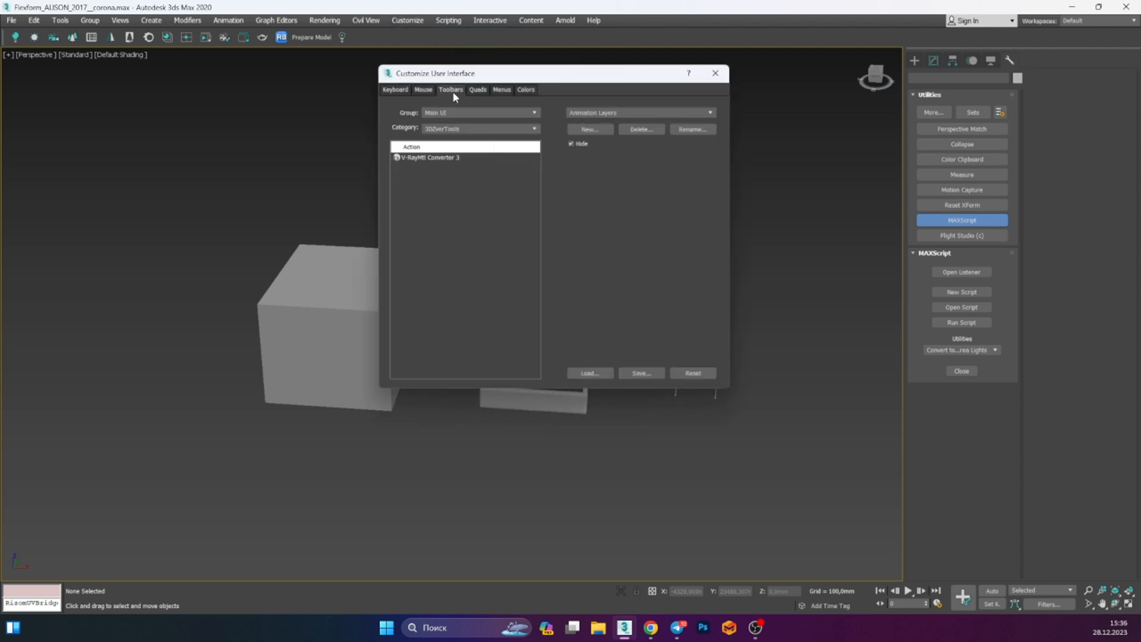
pyautogui.click(461, 129)
pyautogui.click(465, 147)
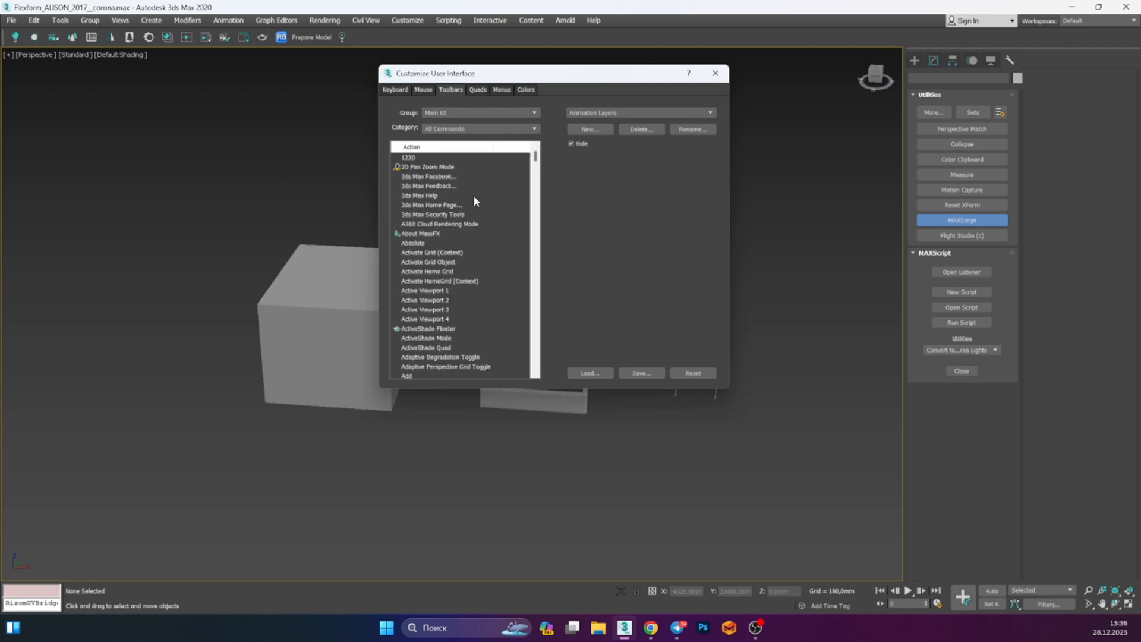
pyautogui.scroll(-10, 469, 205)
pyautogui.click(467, 205)
pyautogui.write('riz')
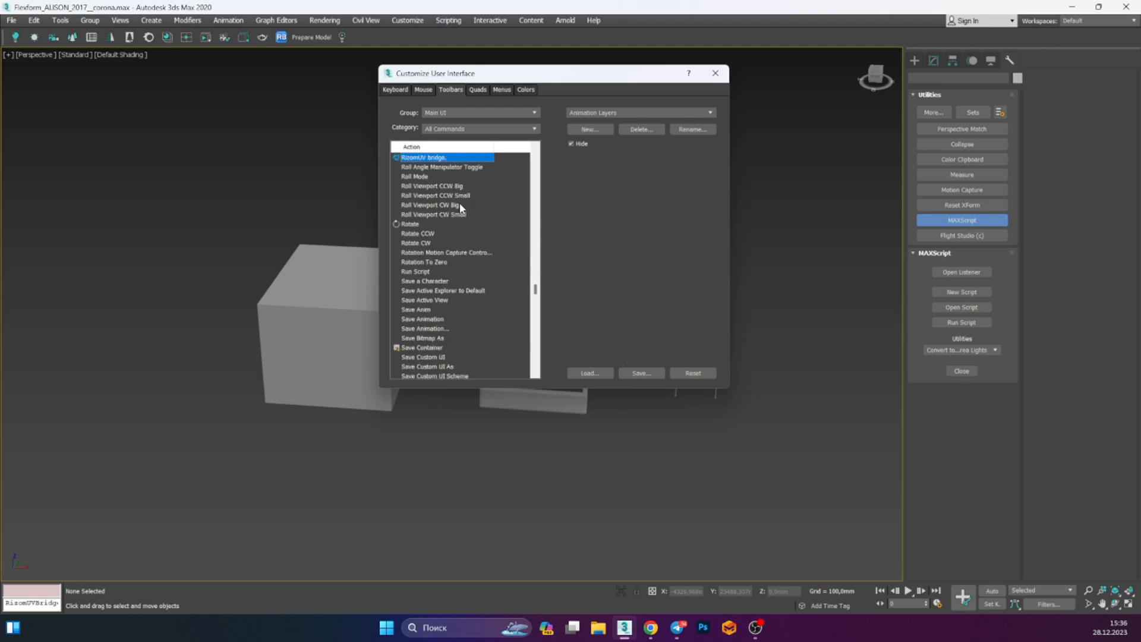
pyautogui.moveTo(436, 160); pyautogui.dragTo(339, 41)
pyautogui.click(715, 73)
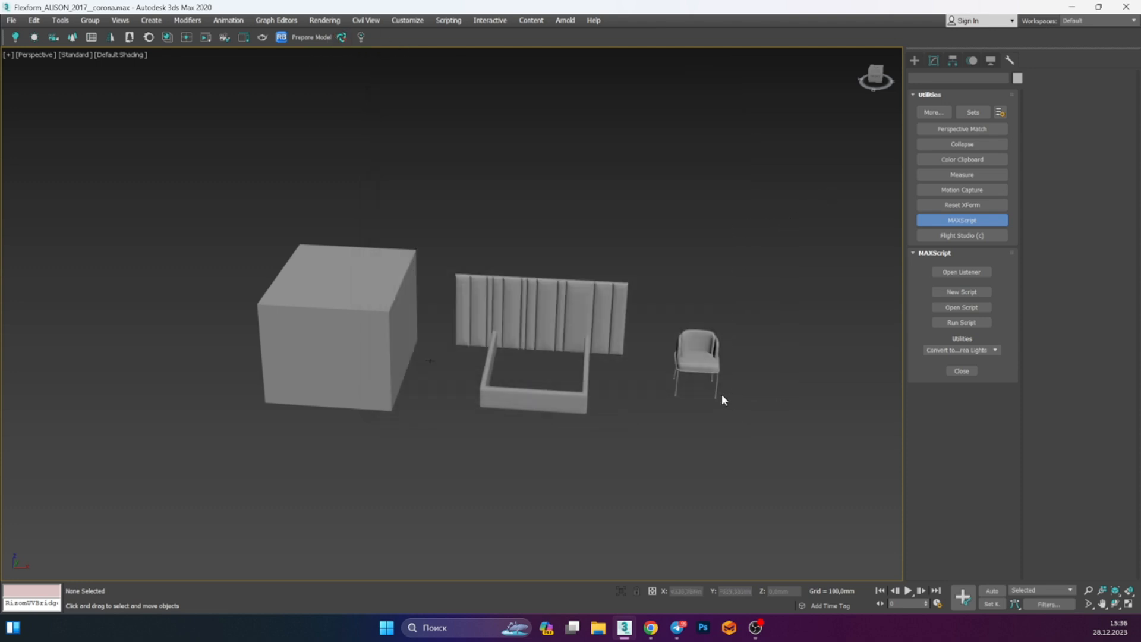
# Select the box in the viewport and turn on Edged Faces display
pyautogui.click(914, 60)
pyautogui.keyDown('alt'); pyautogui.moveTo(681, 255); pyautogui.dragTo(696, 281, button='middle'); pyautogui.keyUp('alt')
pyautogui.moveTo(400, 353); pyautogui.dragTo(358, 340, button='middle')
pyautogui.click(426, 324)
pyautogui.press('F4')
pyautogui.scroll(6, 446, 322)
pyautogui.scroll(-4, 480, 316)
pyautogui.scroll(-3, 363, 328)
pyautogui.scroll(6, 415, 253)
pyautogui.keyDown('alt'); pyautogui.moveTo(432, 249); pyautogui.dragTo(440, 375, button='middle'); pyautogui.keyUp('alt')
pyautogui.scroll(-6, 441, 375)
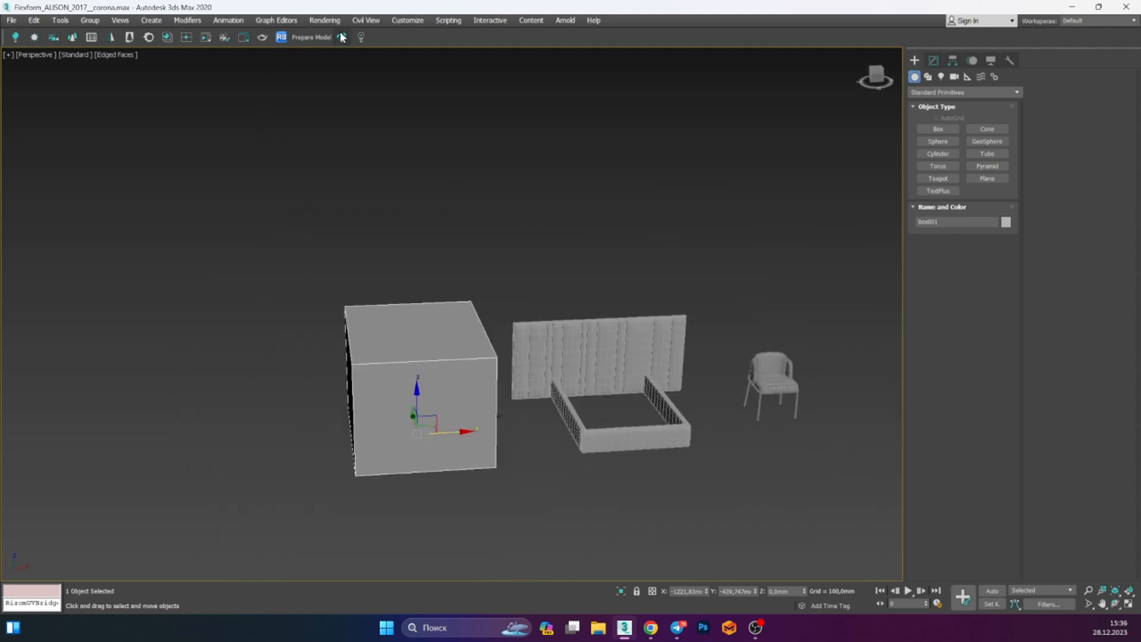
# Launch the RizomUV Bridge and set its executable to the RizomUV VS RS 2020.0 shortcut on the Desktop
pyautogui.click(342, 37)
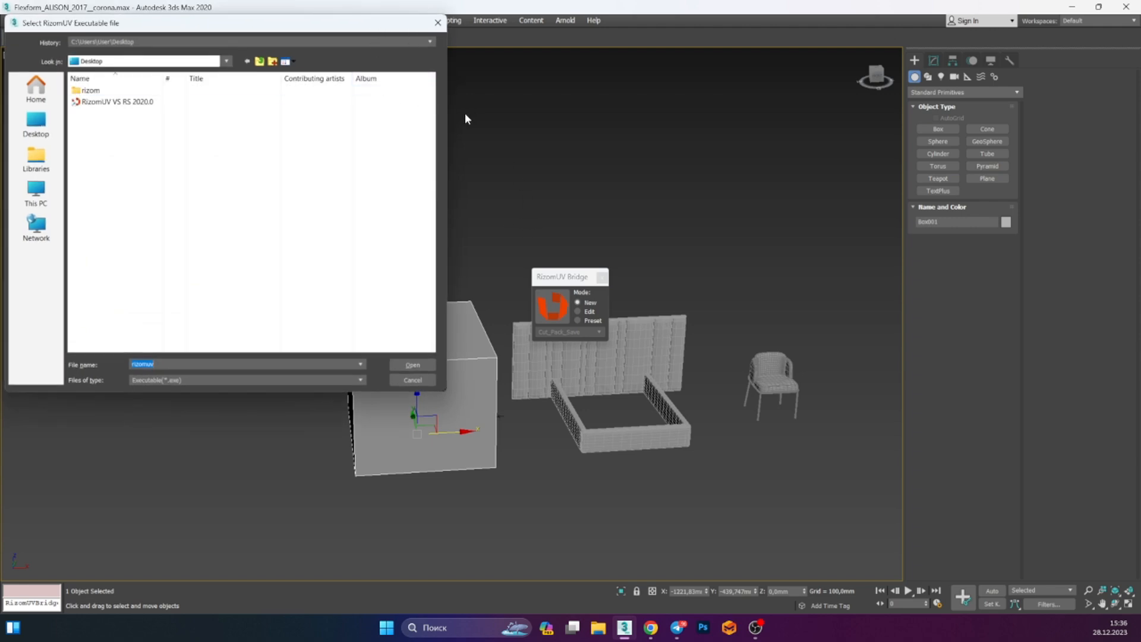
pyautogui.click(37, 129)
pyautogui.click(130, 290)
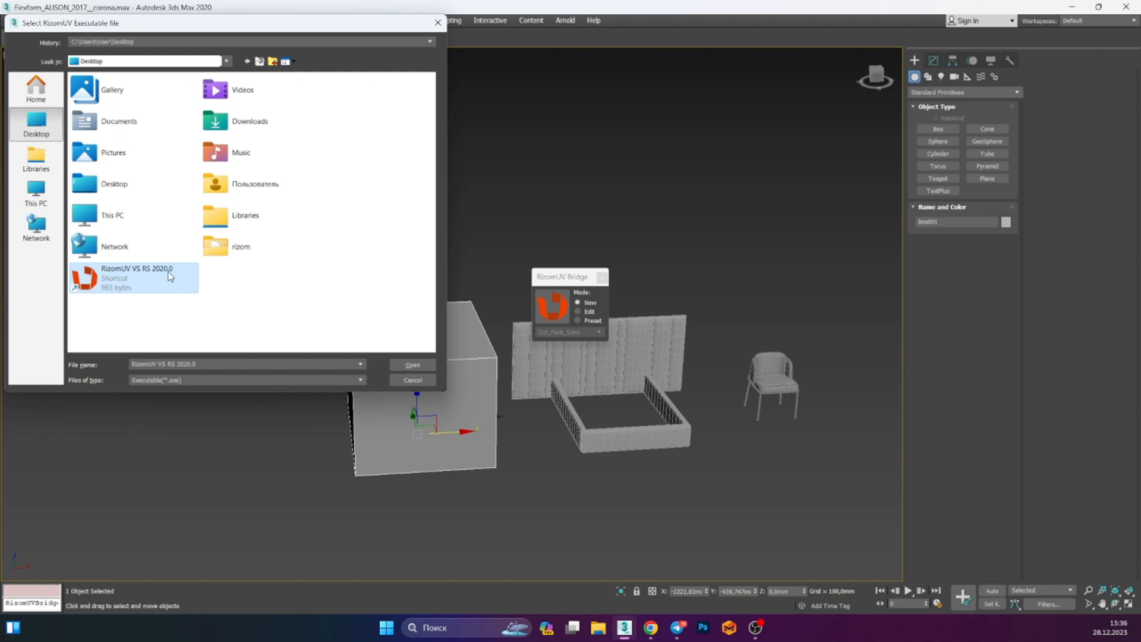
pyautogui.click(412, 365)
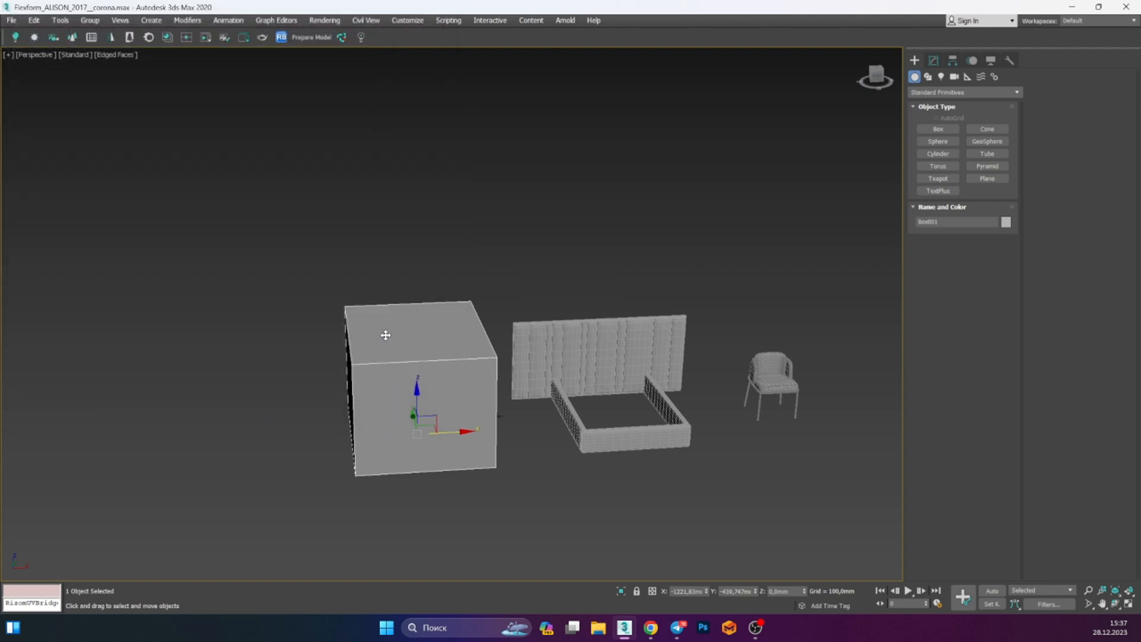
# Open the RizomUV Bridge panel and move it near the viewport's upper left corner
pyautogui.scroll(-4, 415, 323)
pyautogui.keyDown('alt'); pyautogui.moveTo(415, 323); pyautogui.dragTo(447, 336, button='middle'); pyautogui.keyUp('alt')
pyautogui.scroll(4, 391, 246)
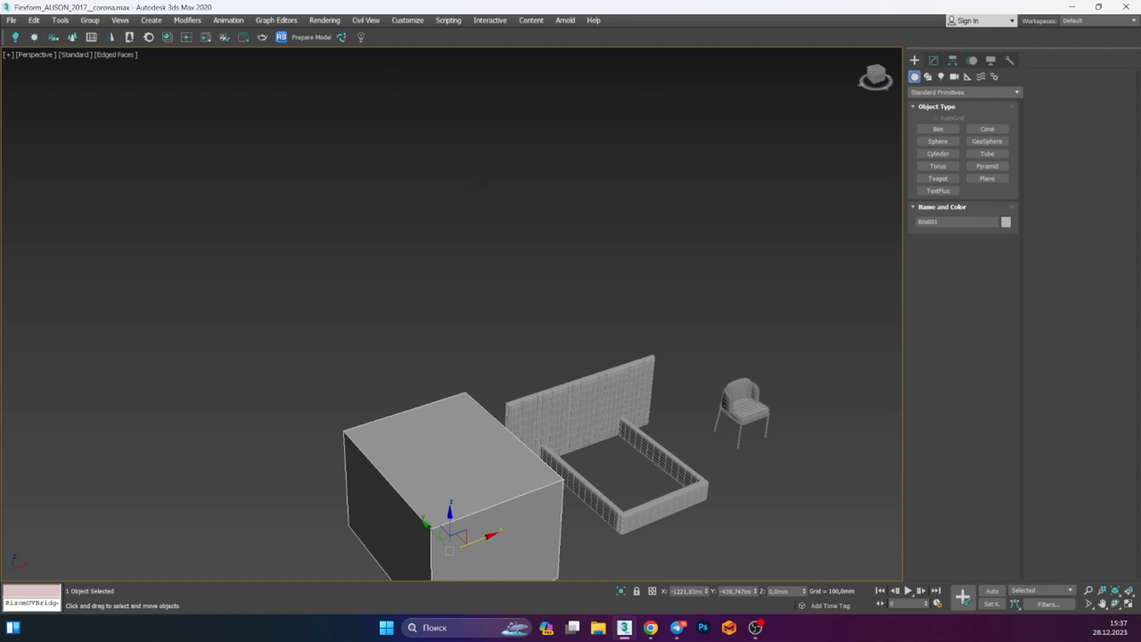
pyautogui.click(281, 37)
pyautogui.moveTo(235, 135); pyautogui.dragTo(256, 155)
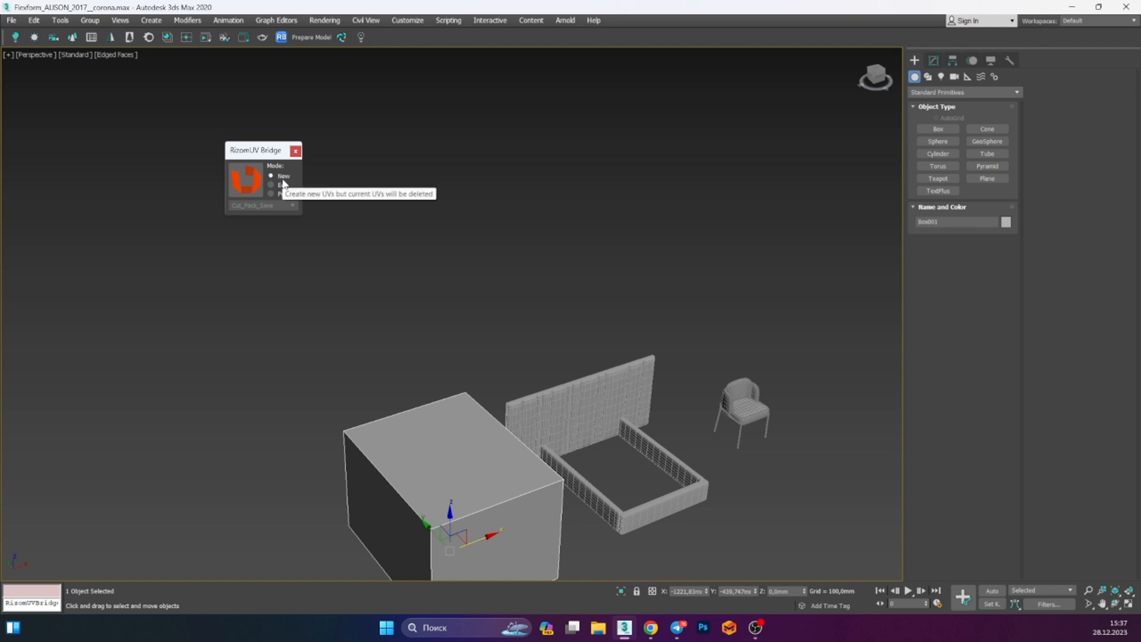
# Try to send the selected box to RizomUV in New mode and dismiss the warning
pyautogui.scroll(-4, 560, 433)
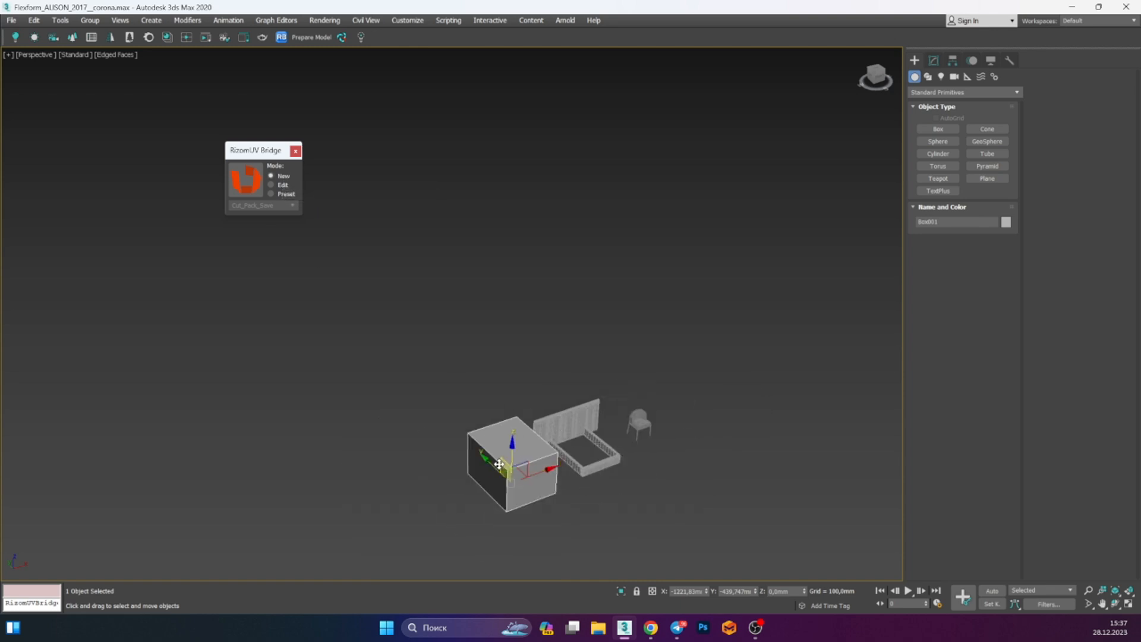
pyautogui.scroll(8, 535, 469)
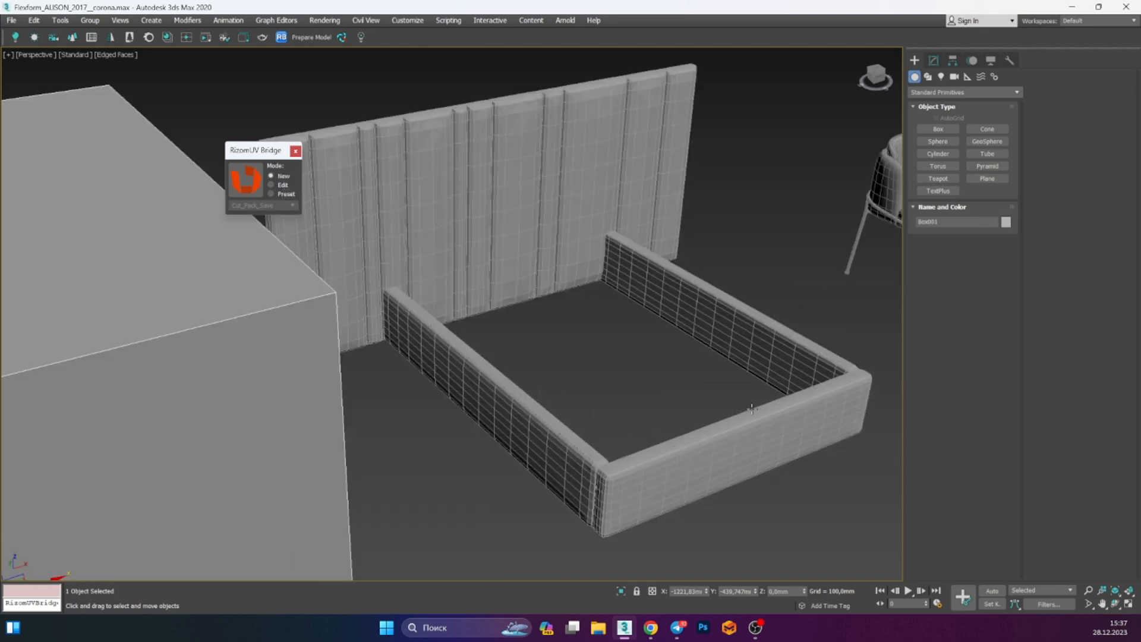
pyautogui.scroll(-6, 563, 207)
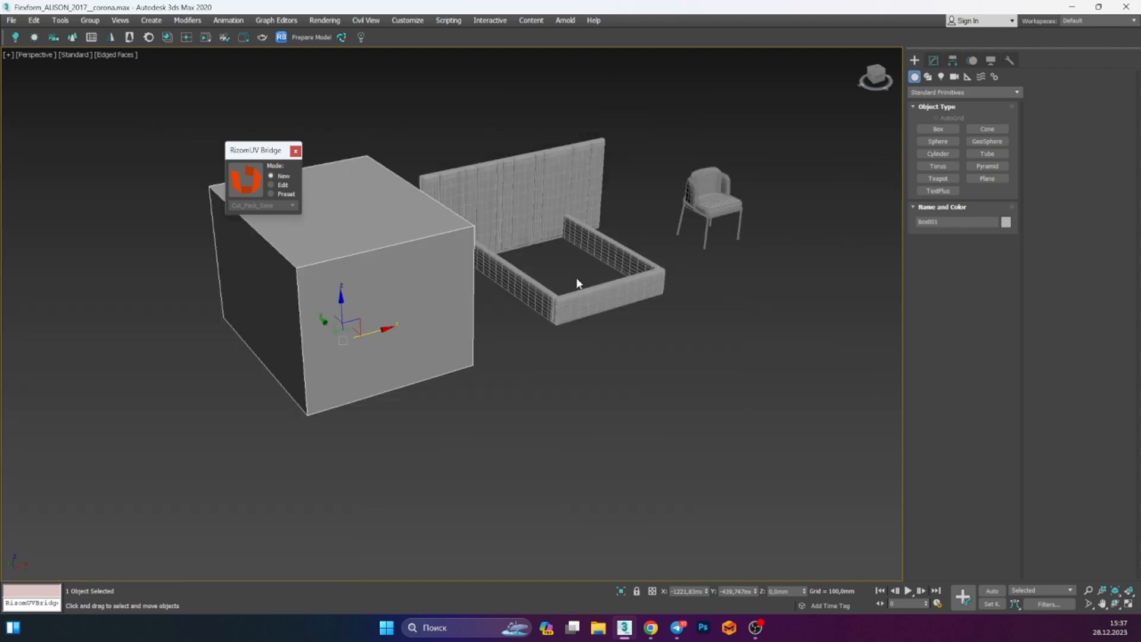
pyautogui.scroll(3, 591, 226)
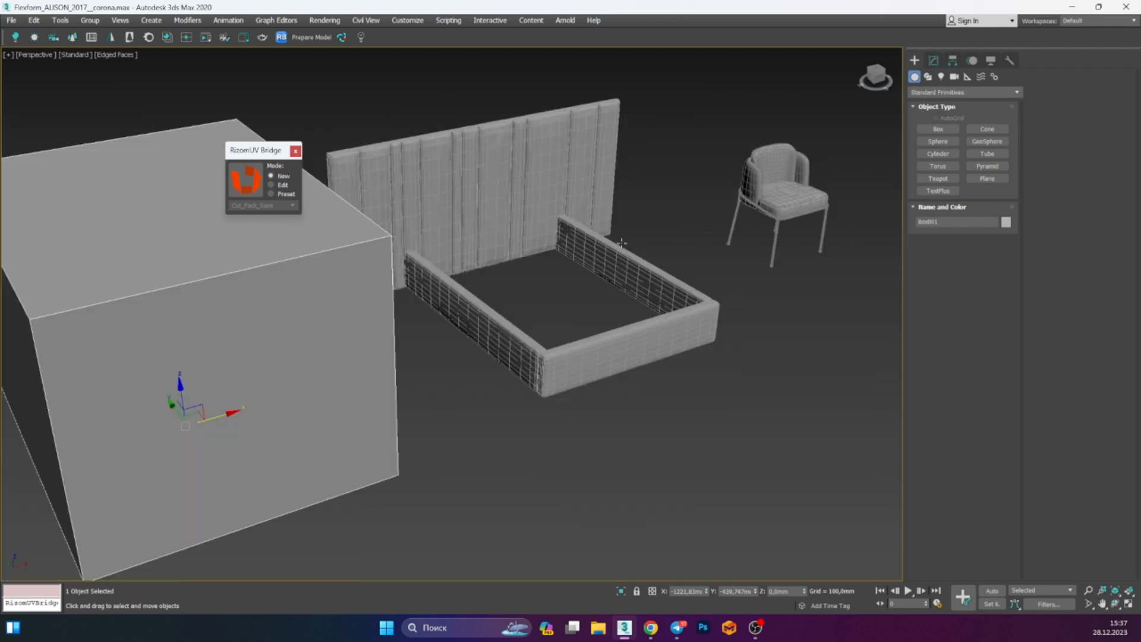
pyautogui.scroll(3, 565, 297)
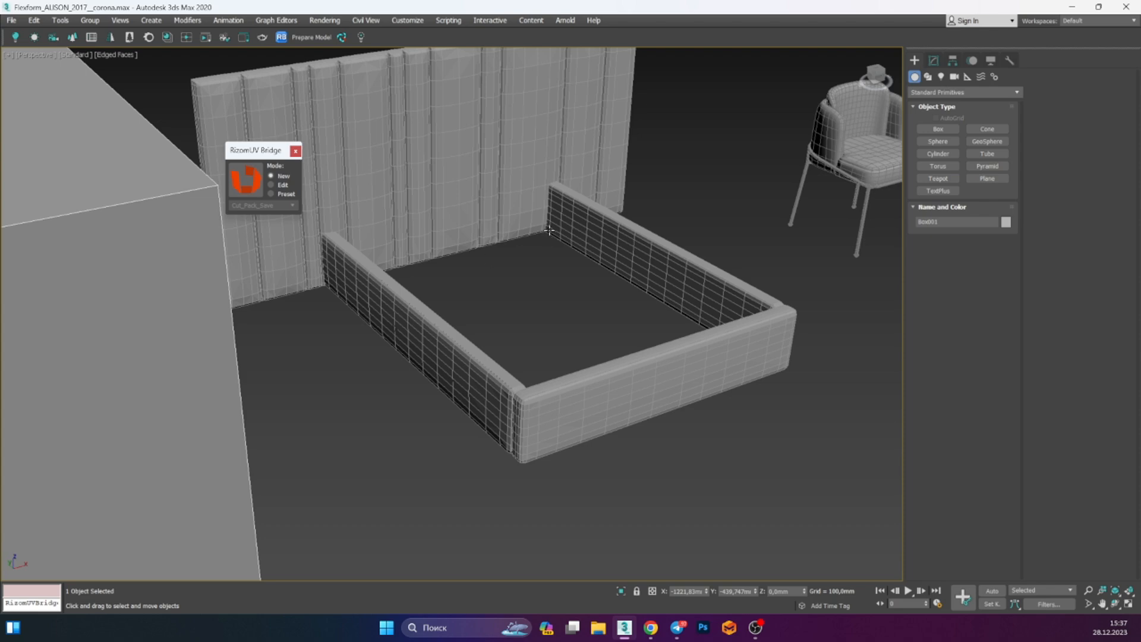
pyautogui.scroll(-10, 361, 177)
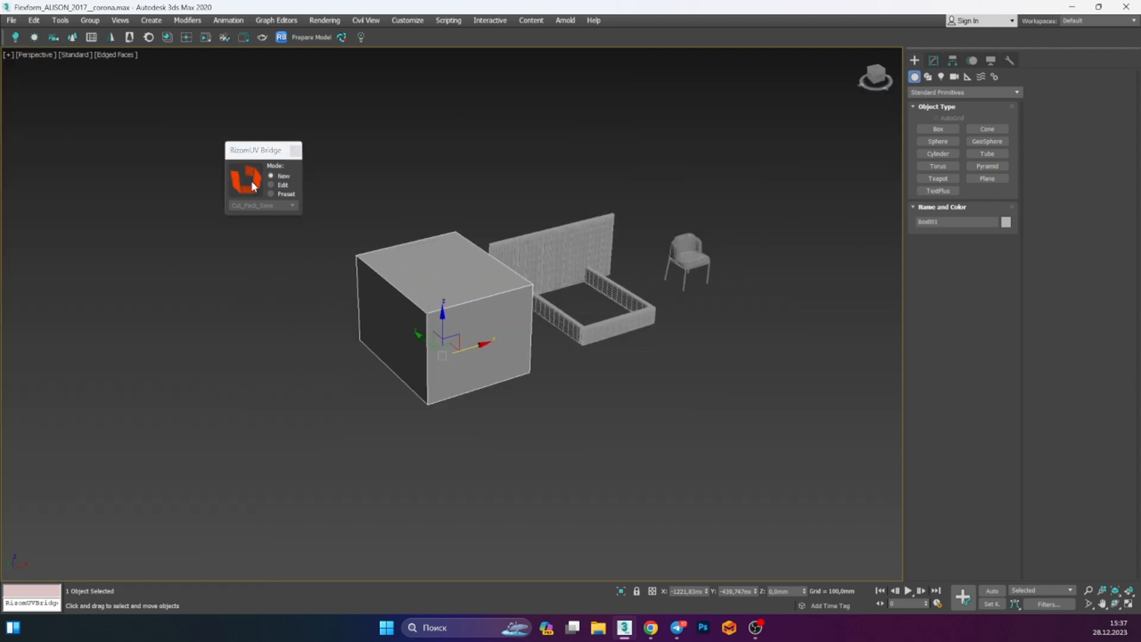
pyautogui.click(252, 182)
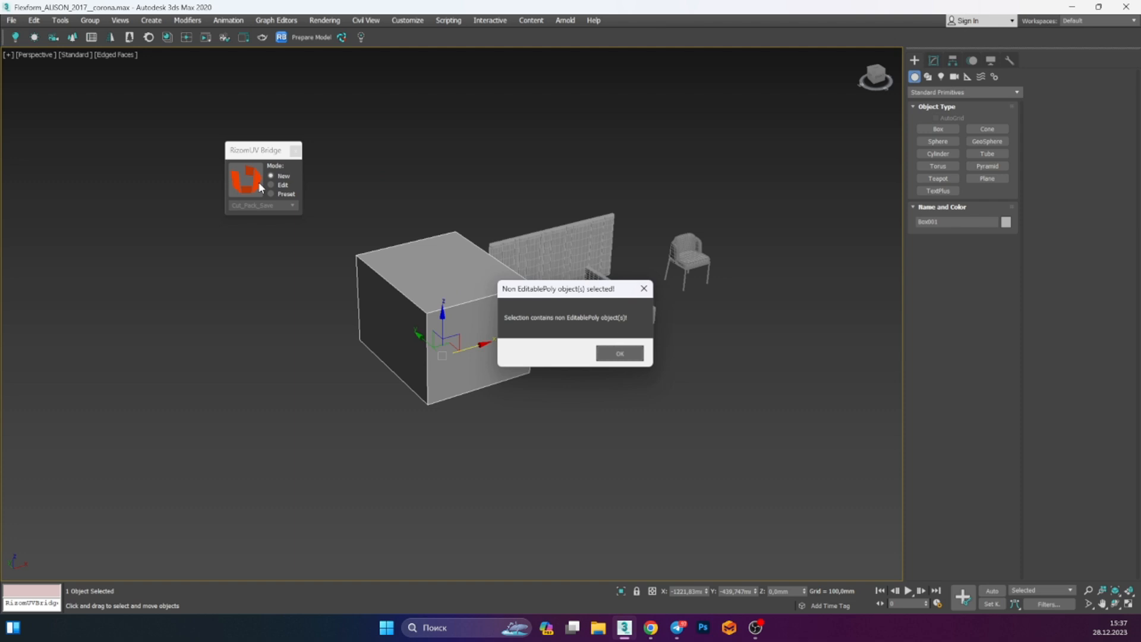
pyautogui.click(620, 354)
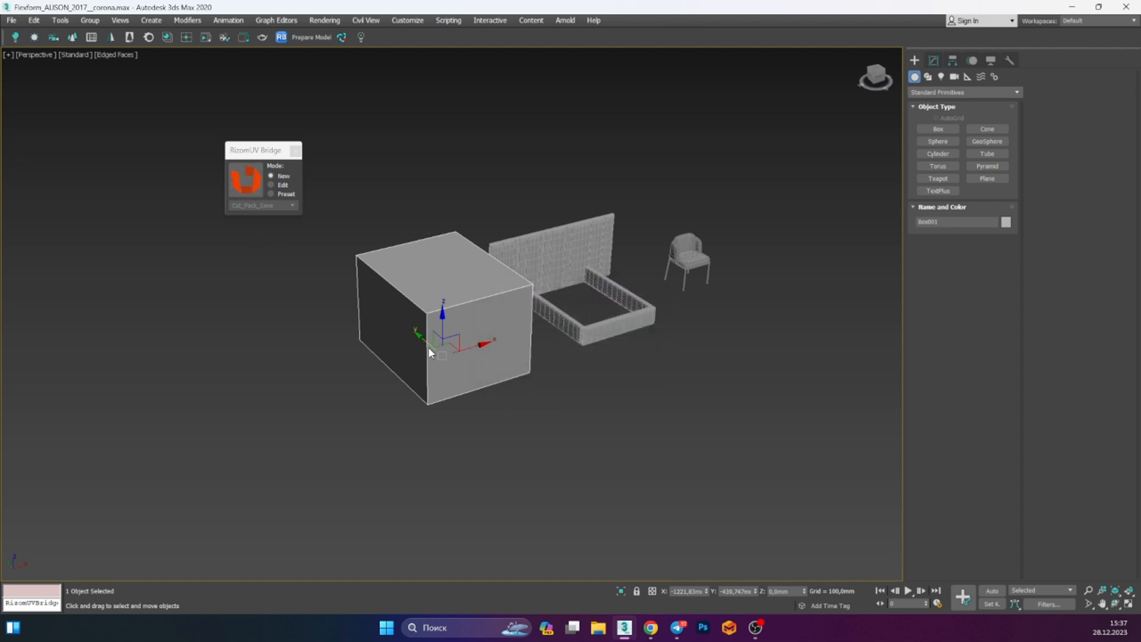
# Reselect the object and send it to RizomUV through the bridge in New mode
pyautogui.scroll(4, 462, 280)
pyautogui.scroll(-2, 565, 339)
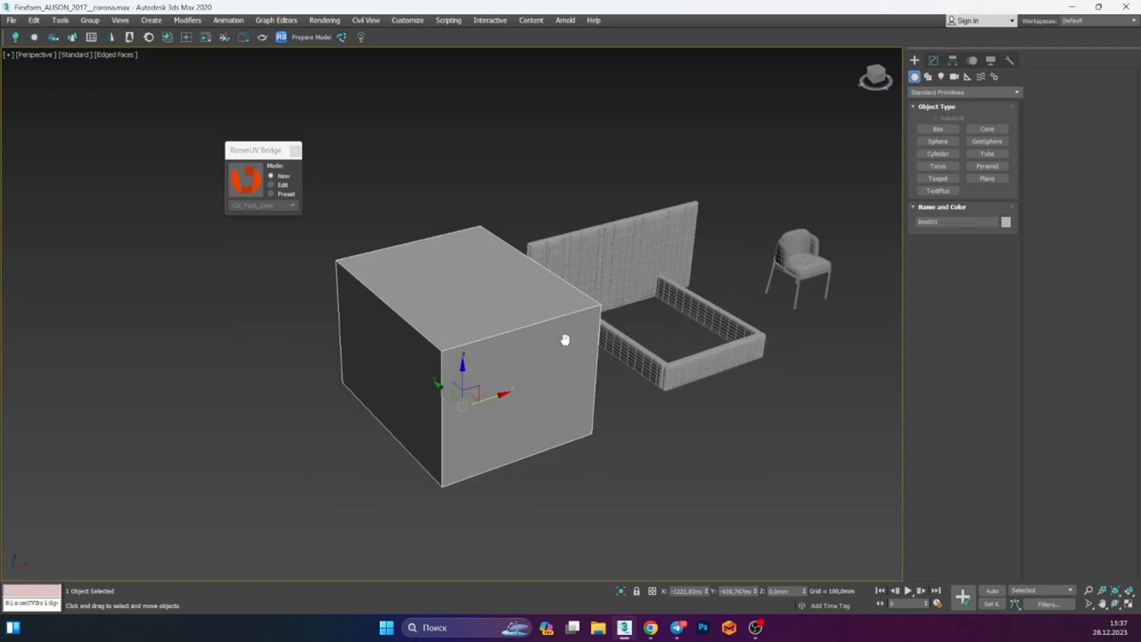
pyautogui.keyDown('alt'); pyautogui.moveTo(565, 340); pyautogui.dragTo(549, 344, button='middle'); pyautogui.keyUp('alt')
pyautogui.click(934, 60)
pyautogui.click(239, 186)
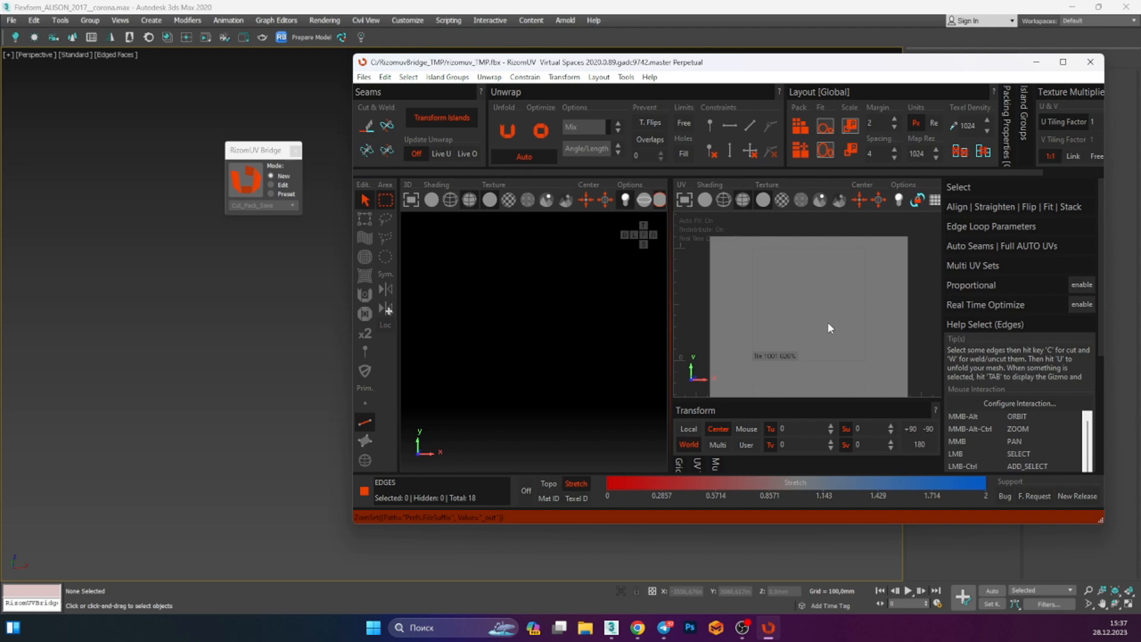
# Maximize the RizomUV window and switch to a 3D-only viewport, framing the box
pyautogui.click(1064, 63)
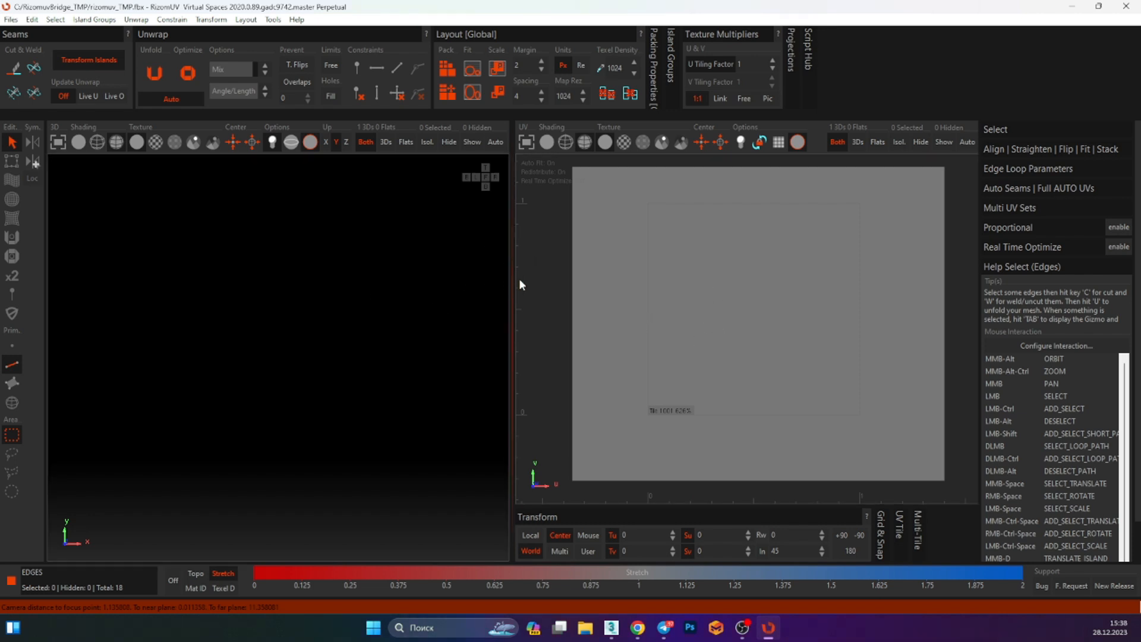
pyautogui.click(58, 142)
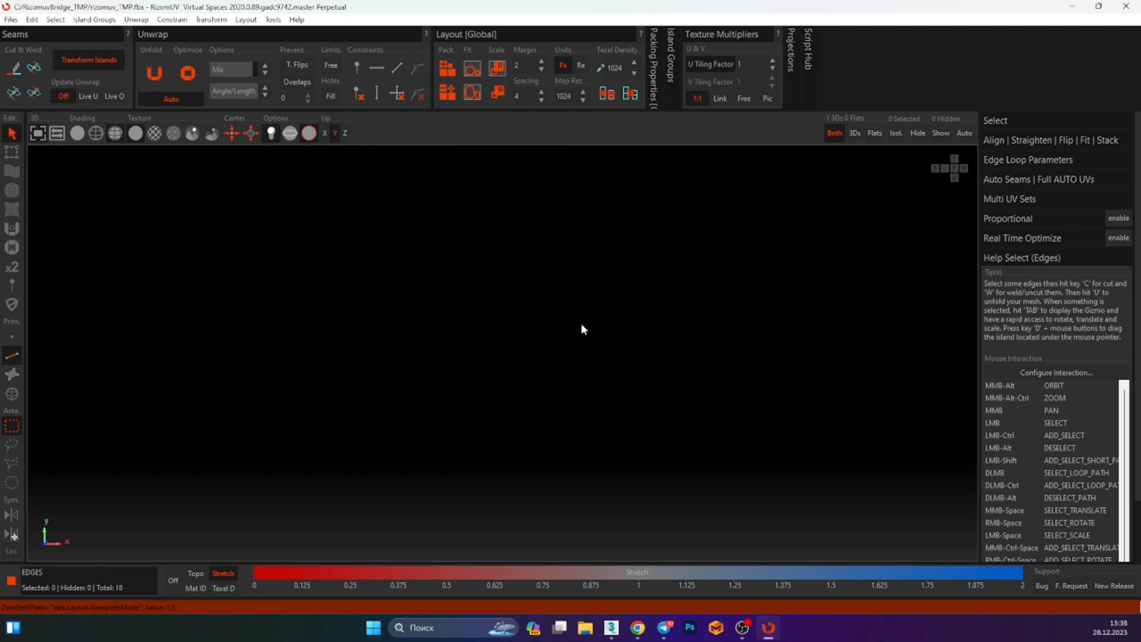
pyautogui.press('f')
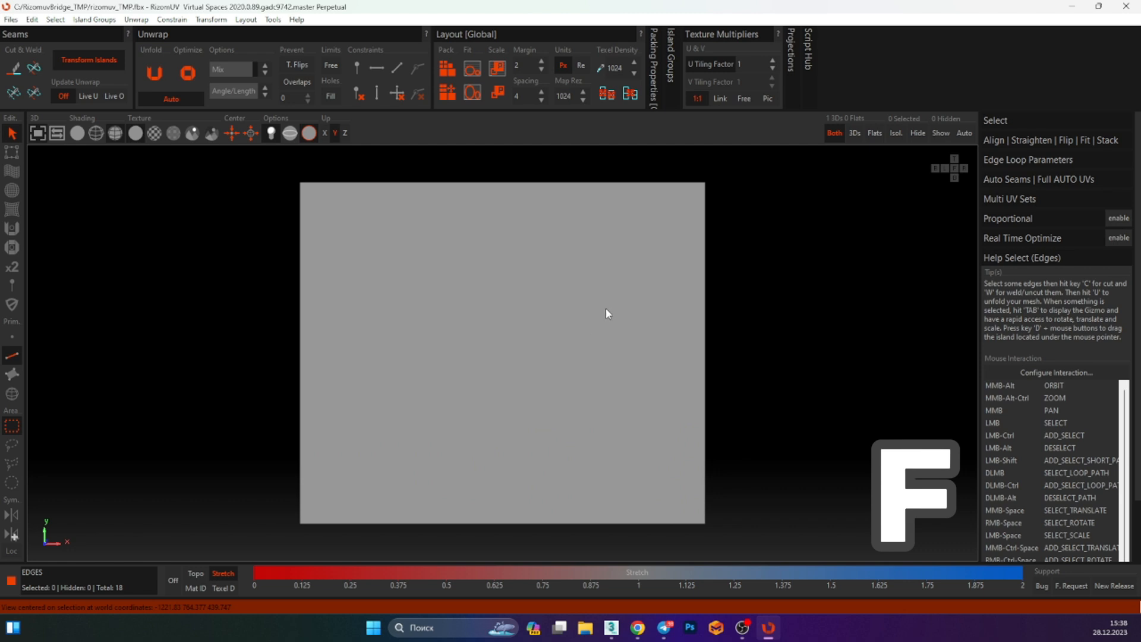
pyautogui.keyDown('alt'); pyautogui.moveTo(607, 313); pyautogui.dragTo(393, 223, button='middle'); pyautogui.keyUp('alt')
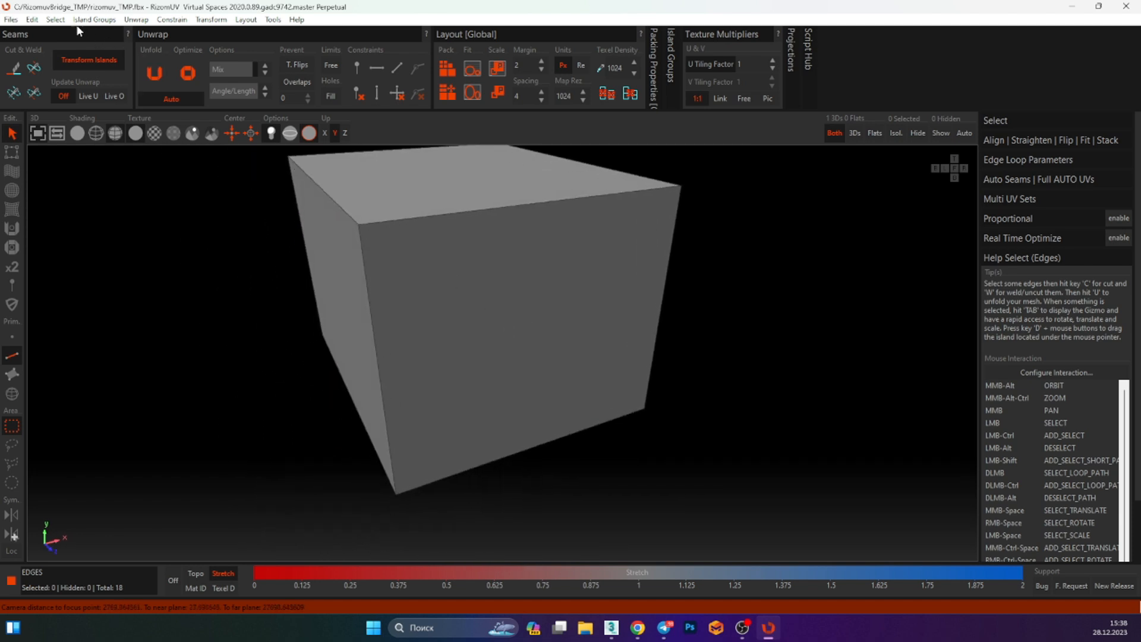
# Set the mouse interaction preset to 3DSMax in the Keyboard and Mouse Customizer, save it, and test navigating the box
pyautogui.click(32, 20)
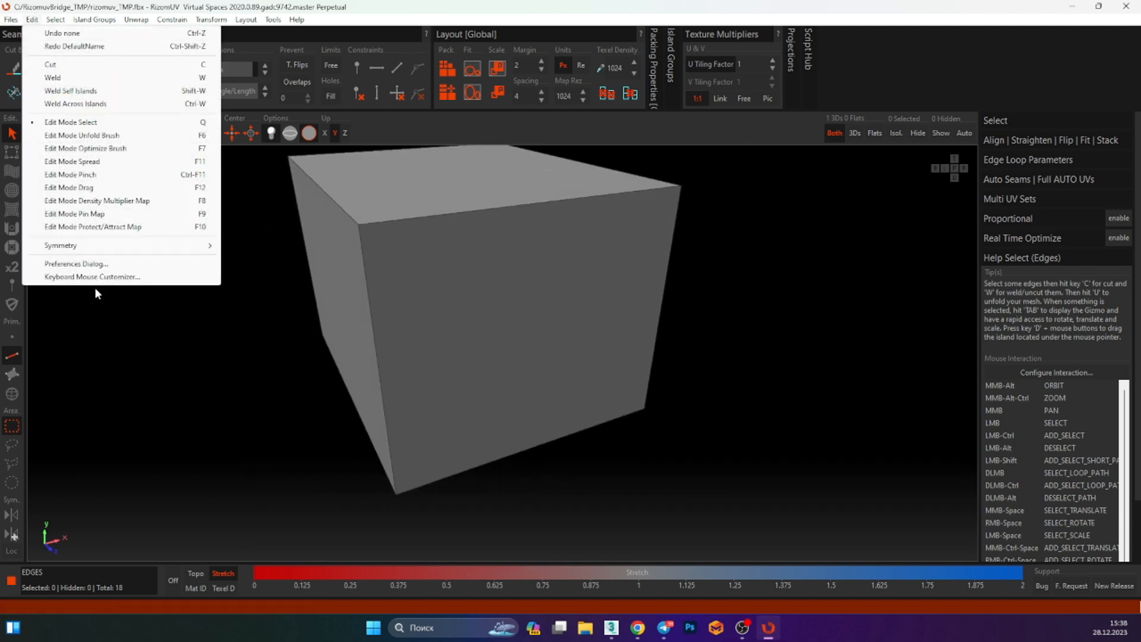
pyautogui.click(109, 277)
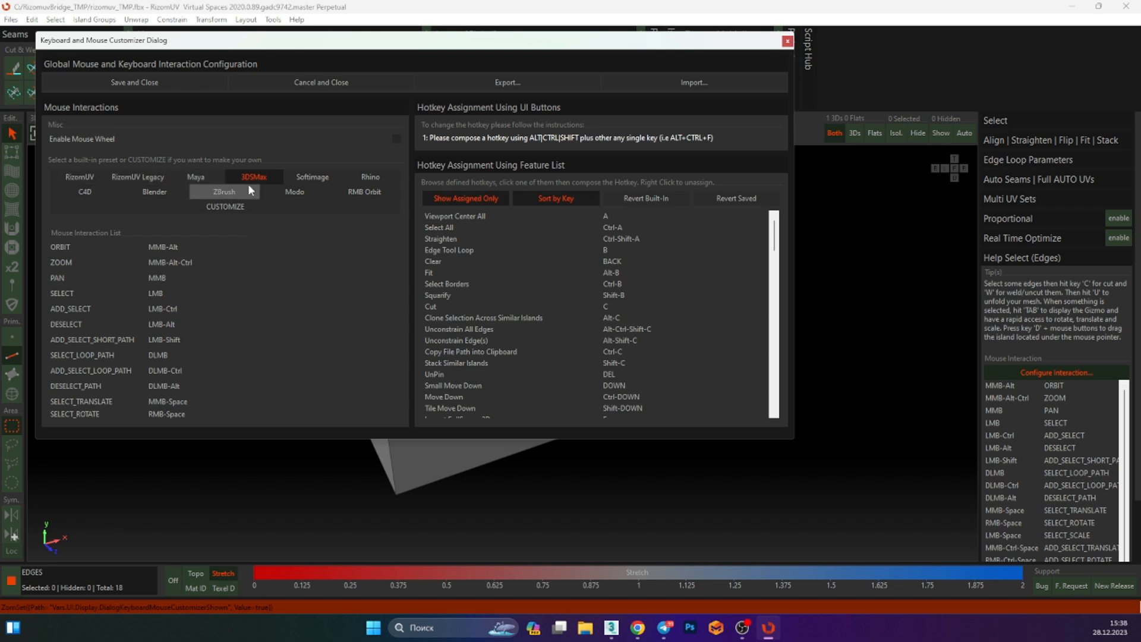
pyautogui.click(179, 85)
pyautogui.keyDown('alt'); pyautogui.moveTo(517, 266); pyautogui.dragTo(484, 310, button='middle'); pyautogui.keyUp('alt')
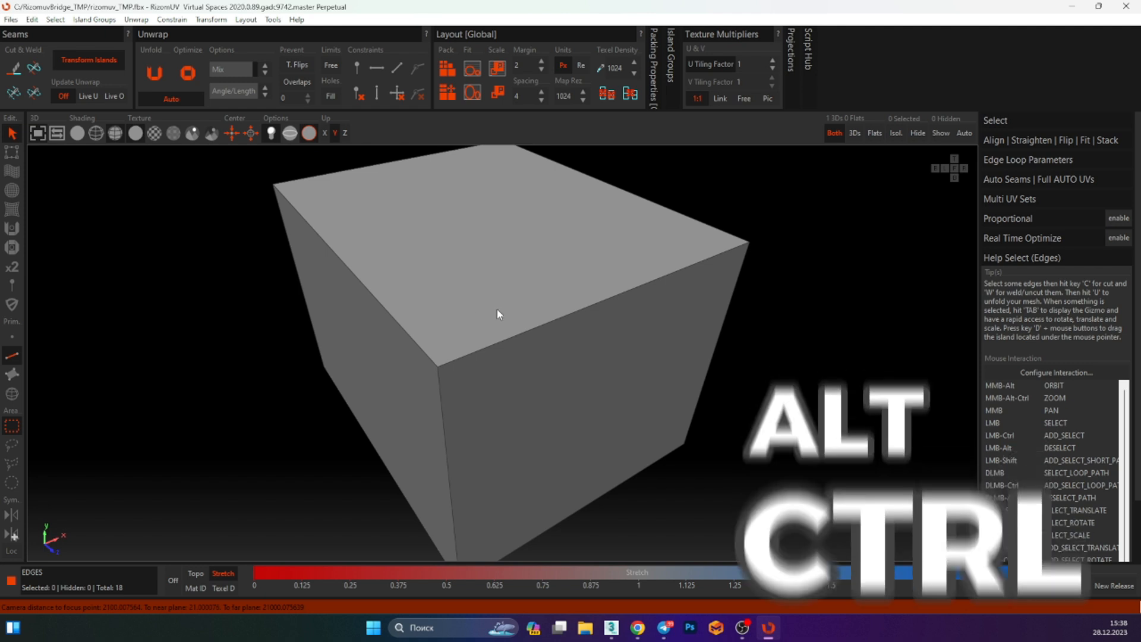
pyautogui.keyDown('ctrl'); pyautogui.keyDown('alt'); pyautogui.moveTo(497, 309); pyautogui.dragTo(622, 313, button='middle'); pyautogui.keyUp('alt'); pyautogui.keyUp('ctrl')
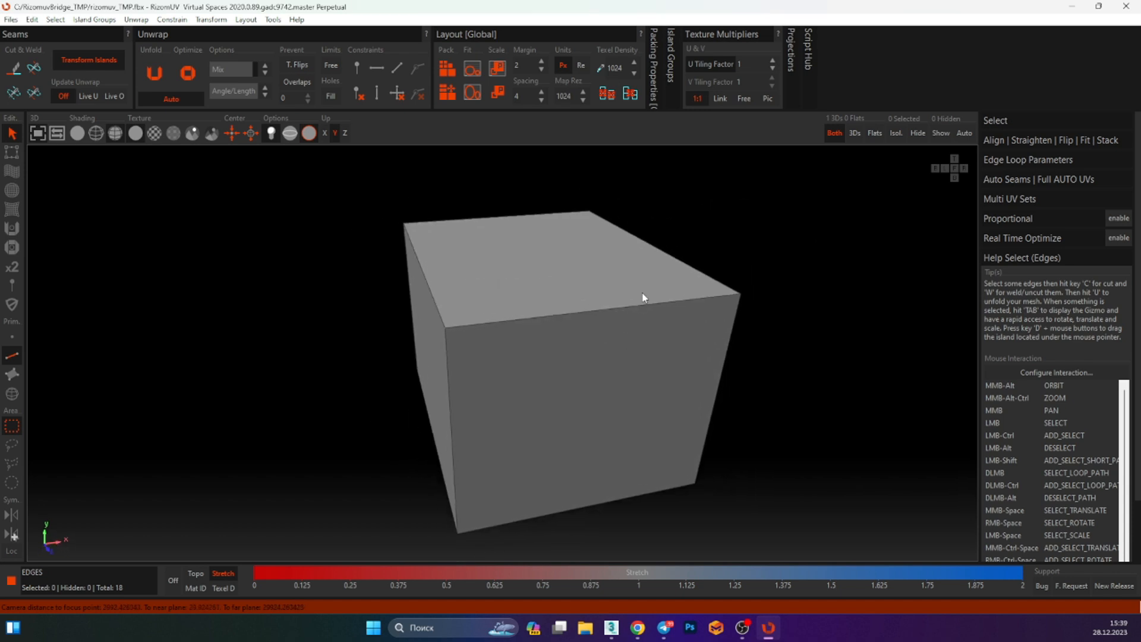
# Switch between the split 3D/UV, UV-only and 3D-only viewport layouts, ending on the 3D-only view
pyautogui.click(32, 134)
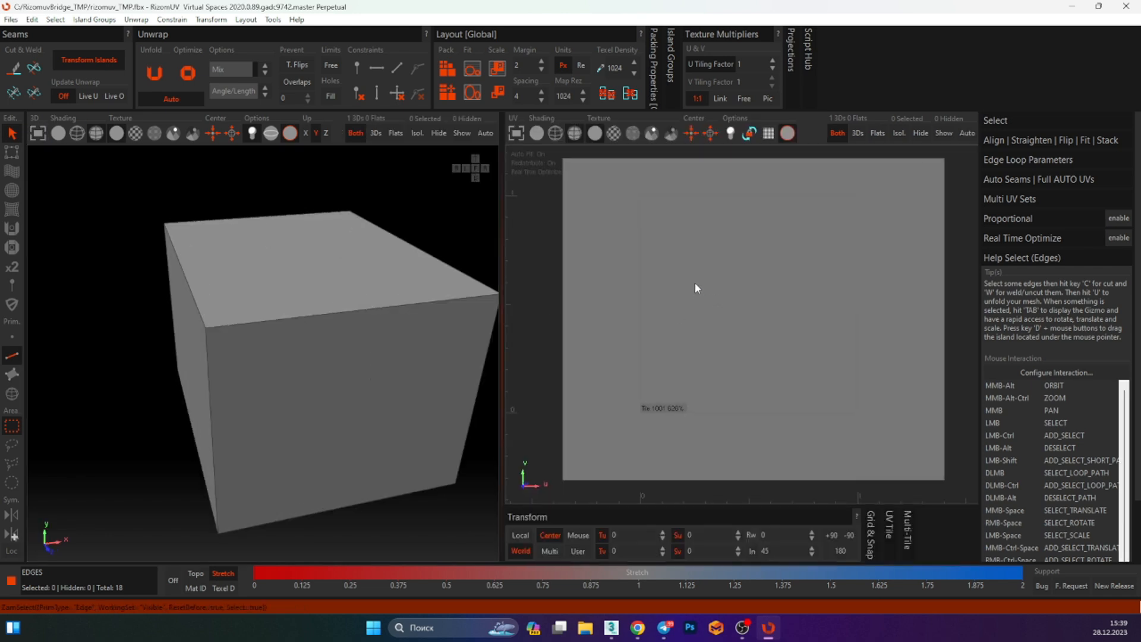
pyautogui.click(512, 133)
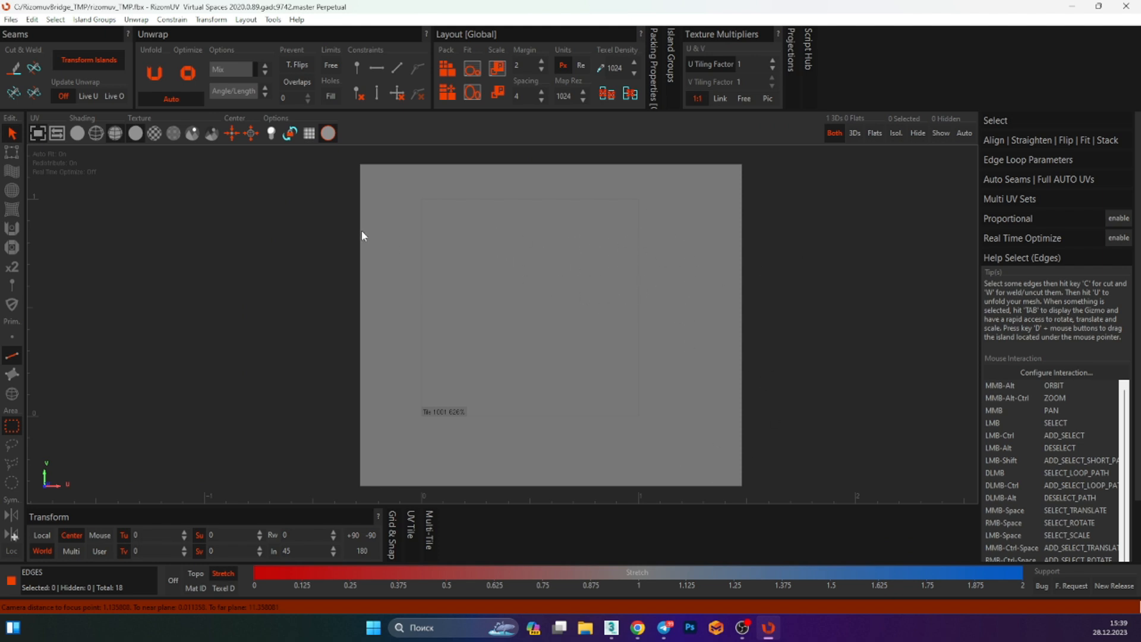
pyautogui.click(58, 134)
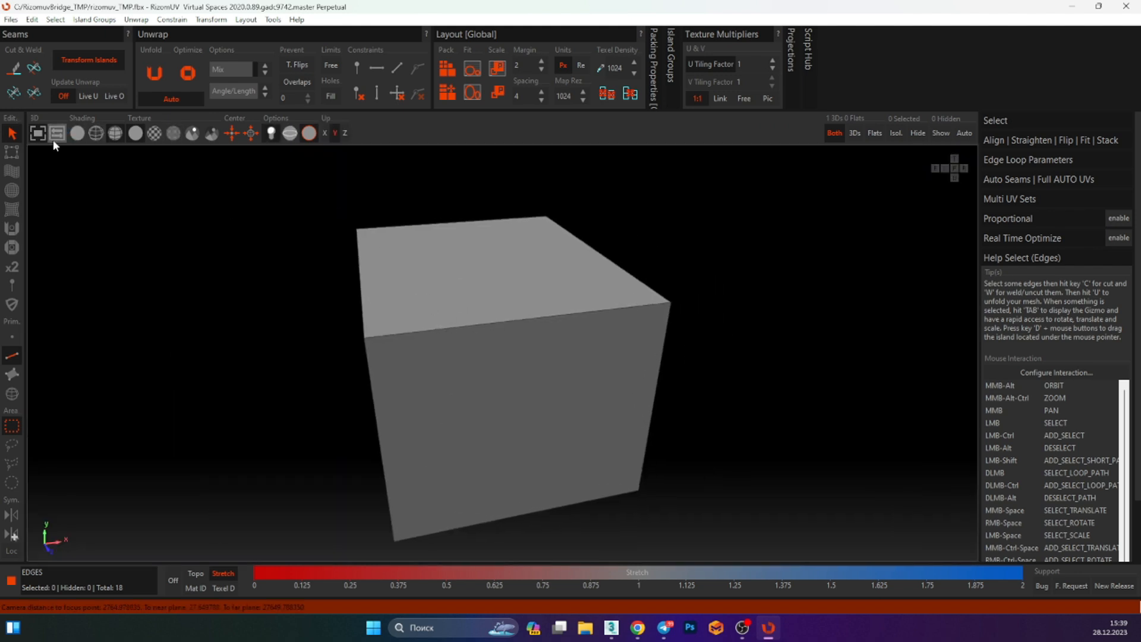
pyautogui.click(55, 137)
pyautogui.click(57, 133)
pyautogui.moveTo(405, 256); pyautogui.dragTo(386, 267, button='middle')
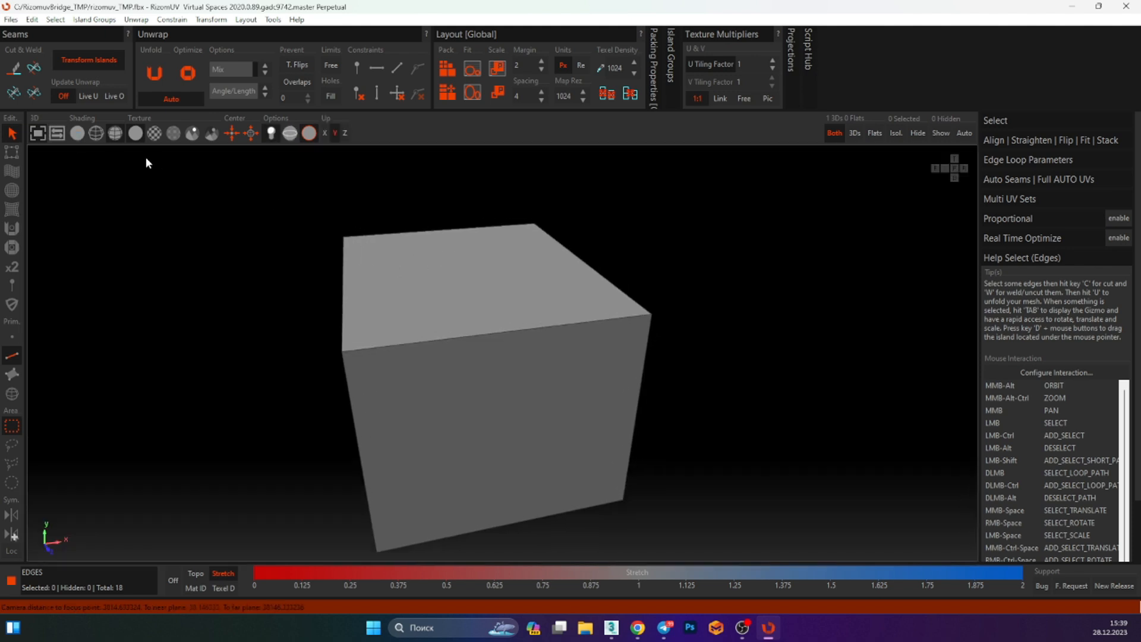
pyautogui.click(57, 133)
pyautogui.click(58, 133)
pyautogui.keyDown('alt'); pyautogui.moveTo(408, 325); pyautogui.dragTo(271, 230, button='middle'); pyautogui.keyUp('alt')
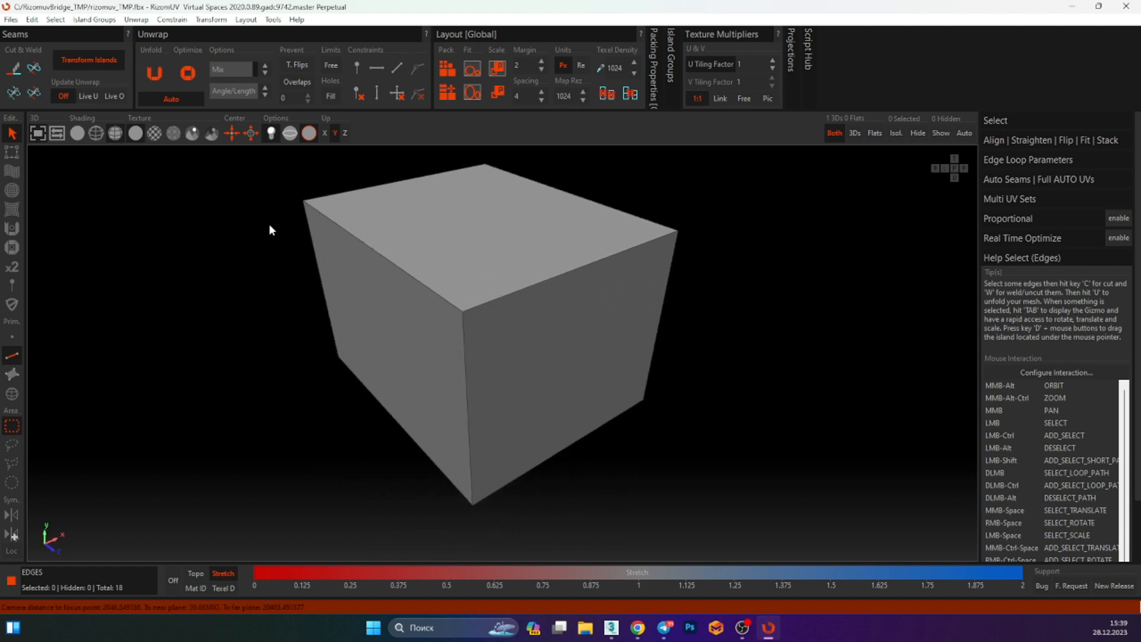
# Toggle the 3D viewport between shaded and wireframe display modes while orbiting the box
pyautogui.click(78, 135)
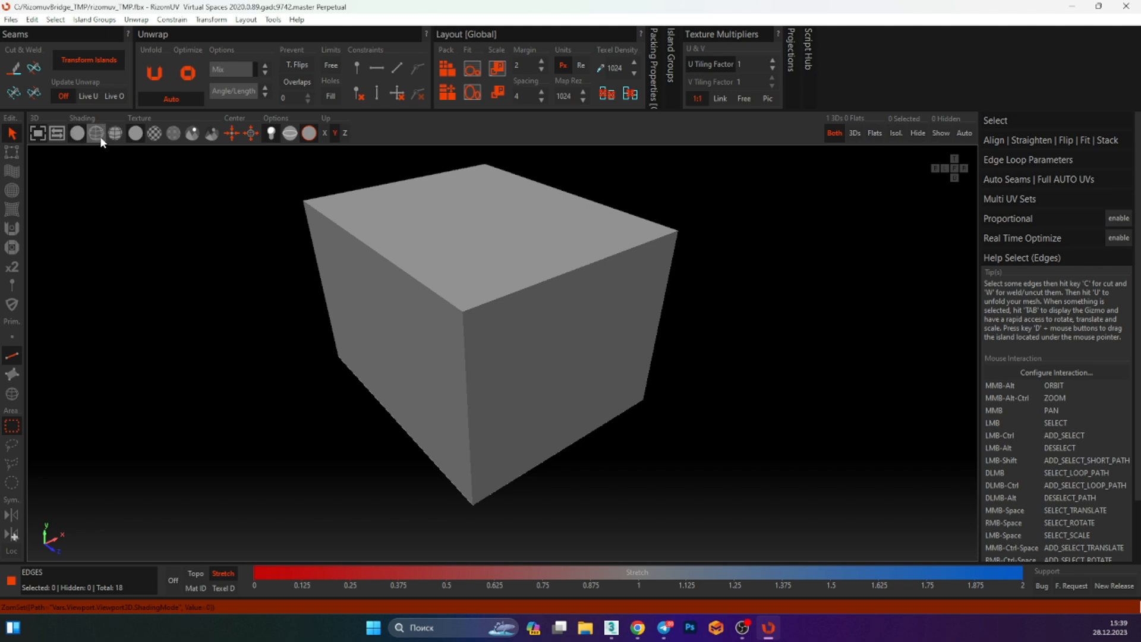
pyautogui.keyDown('alt'); pyautogui.moveTo(462, 264); pyautogui.dragTo(435, 268, button='middle'); pyautogui.keyUp('alt')
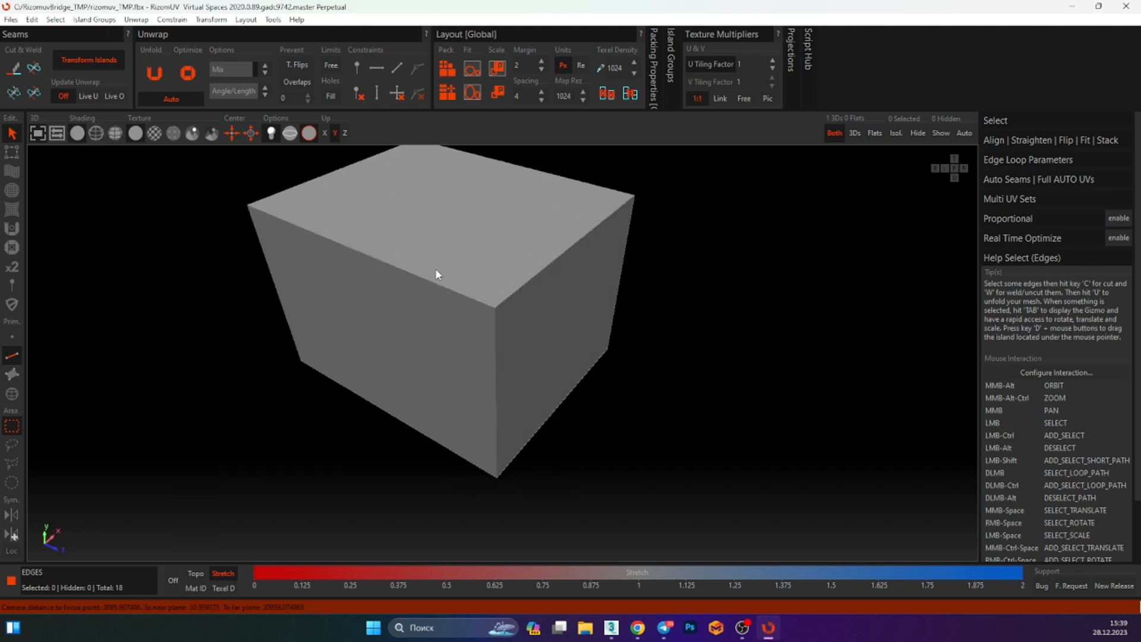
pyautogui.moveTo(530, 315)
pyautogui.keyDown('alt'); pyautogui.mouseDown(button='middle')
pyautogui.moveTo(469, 297)
pyautogui.moveTo(521, 283)
pyautogui.moveTo(505, 207)
pyautogui.moveTo(512, 282)
pyautogui.moveTo(433, 259)
pyautogui.moveTo(464, 296)
pyautogui.moveTo(514, 301)
pyautogui.moveTo(230, 189)
pyautogui.mouseUp(button='middle'); pyautogui.keyUp('alt')
pyautogui.click(97, 132)
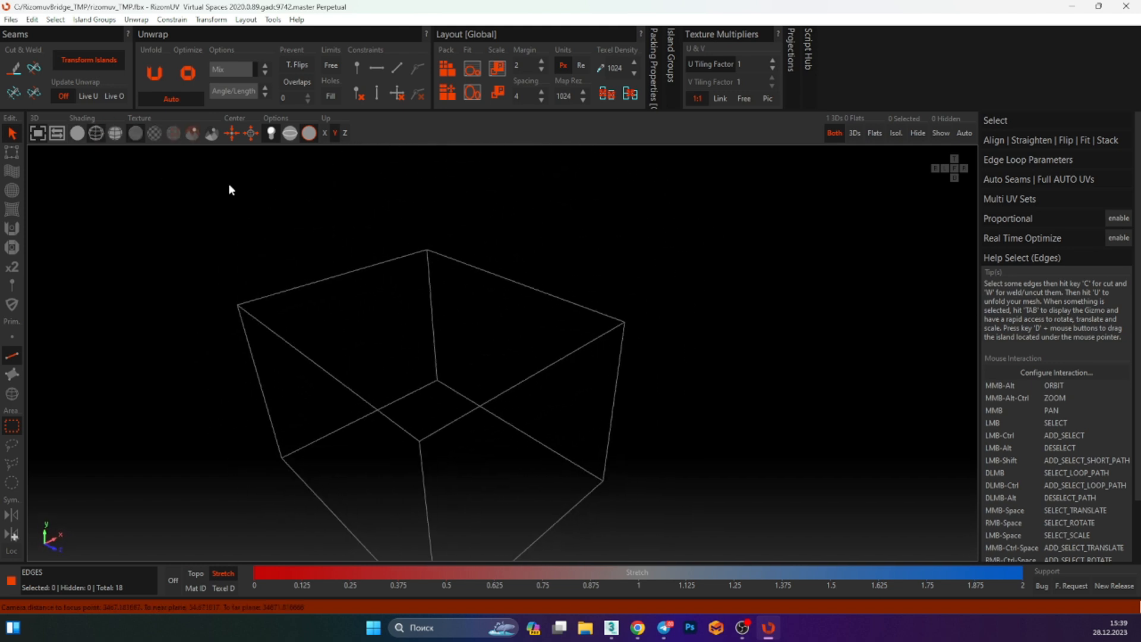
pyautogui.click(115, 133)
pyautogui.moveTo(441, 312)
pyautogui.keyDown('alt'); pyautogui.mouseDown(button='middle')
pyautogui.moveTo(486, 326)
pyautogui.moveTo(454, 369)
pyautogui.mouseUp(button='middle'); pyautogui.keyUp('alt')
pyautogui.click(77, 133)
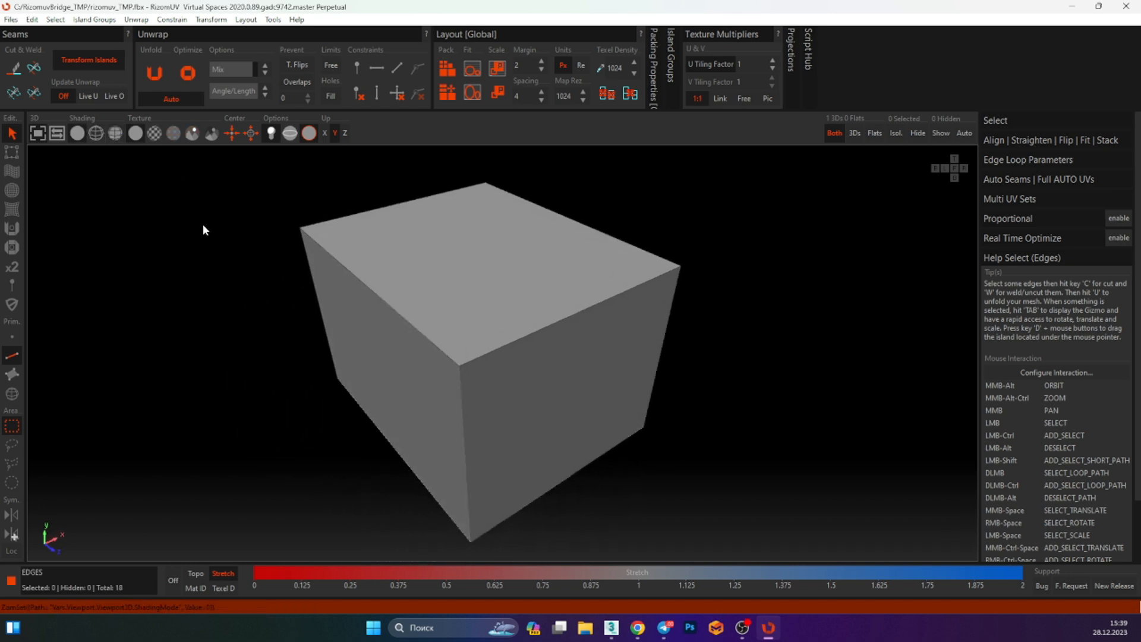
pyautogui.keyDown('alt'); pyautogui.moveTo(202, 223); pyautogui.dragTo(198, 171, button='middle'); pyautogui.keyUp('alt')
pyautogui.click(96, 132)
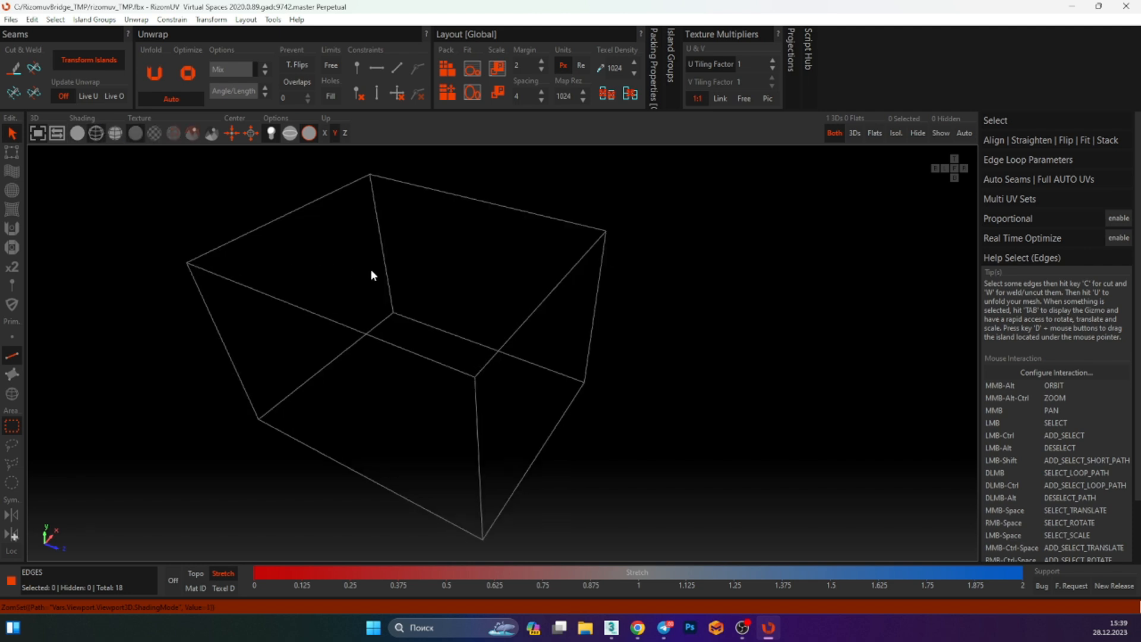
pyautogui.keyDown('alt'); pyautogui.moveTo(370, 269); pyautogui.dragTo(142, 143, button='middle'); pyautogui.keyUp('alt')
pyautogui.click(117, 133)
pyautogui.moveTo(286, 226)
pyautogui.keyDown('alt'); pyautogui.mouseDown(button='middle')
pyautogui.moveTo(334, 257)
pyautogui.moveTo(414, 235)
pyautogui.moveTo(463, 288)
pyautogui.mouseUp(button='middle'); pyautogui.keyUp('alt')
# Toggle the texture display in the 3D viewport on and off while orbiting the box
pyautogui.click(154, 133)
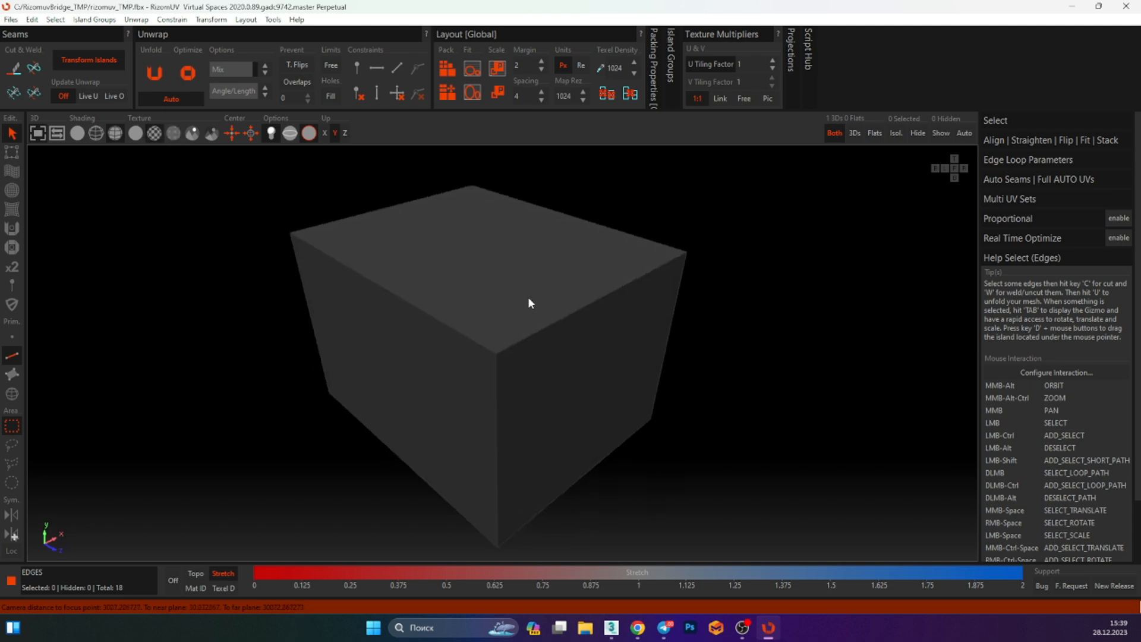
pyautogui.keyDown('alt'); pyautogui.moveTo(528, 299); pyautogui.dragTo(464, 290, button='middle'); pyautogui.keyUp('alt')
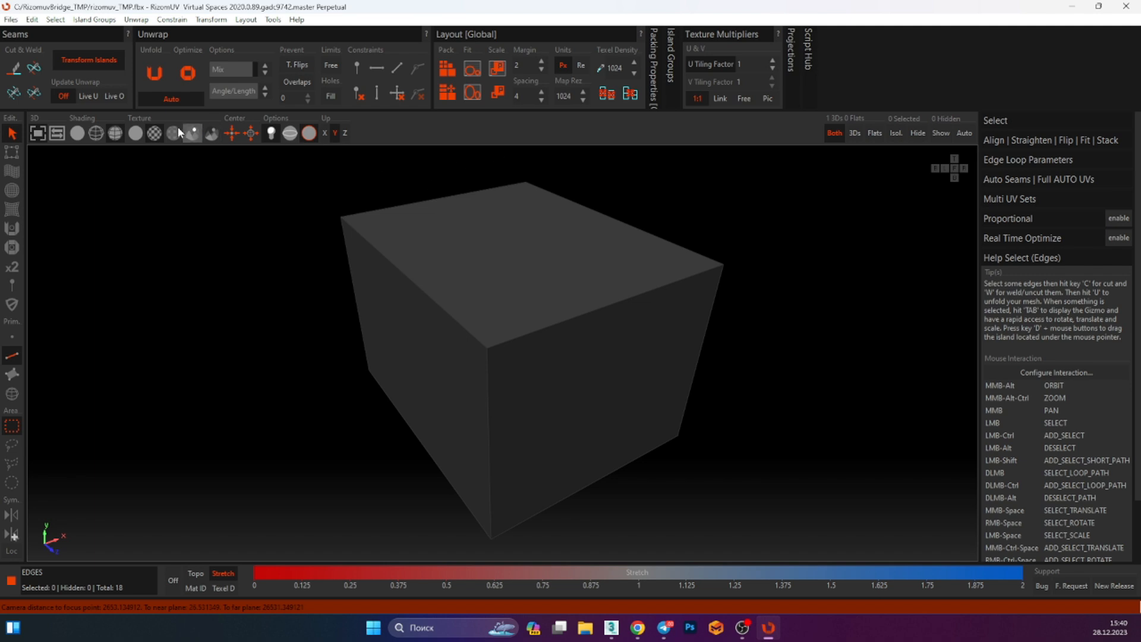
pyautogui.click(135, 132)
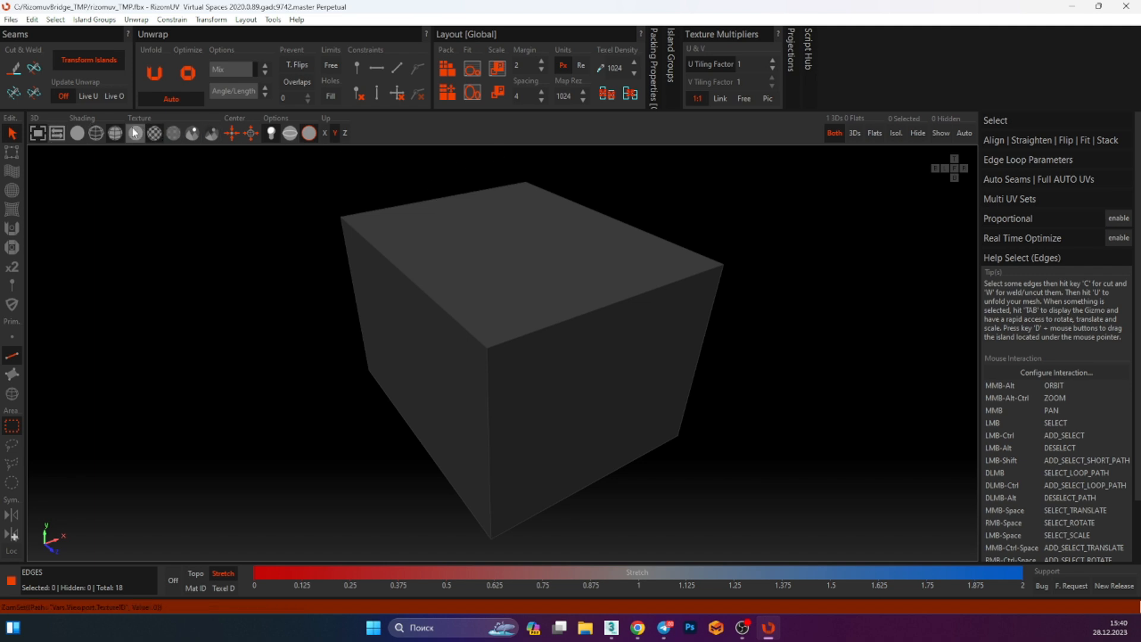
pyautogui.click(136, 132)
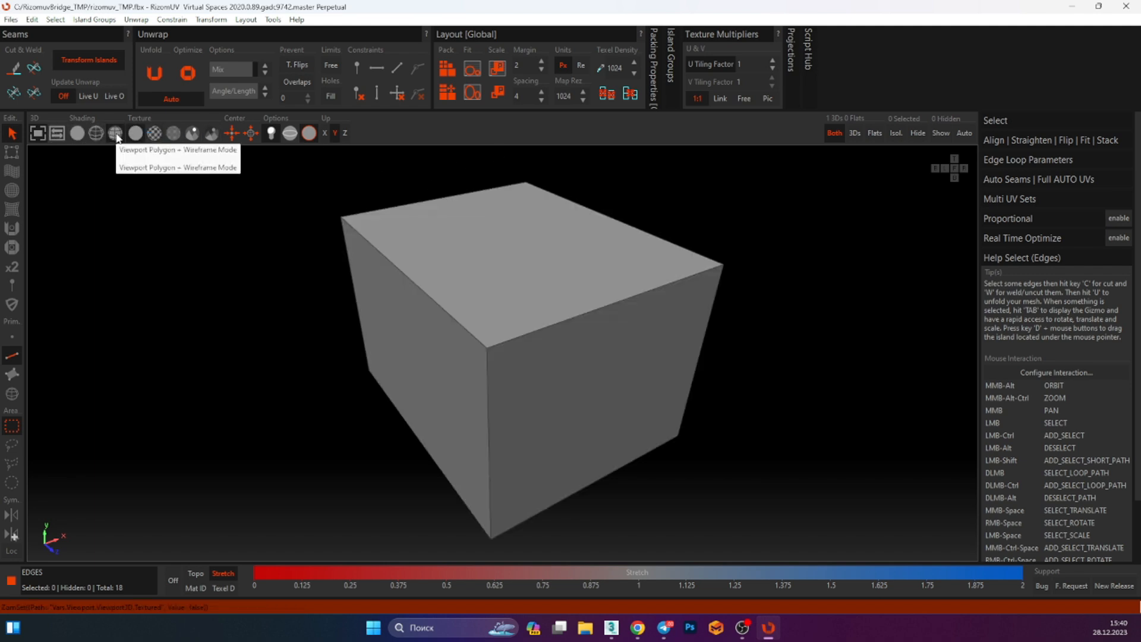
pyautogui.moveTo(262, 222); pyautogui.dragTo(210, 197, button='middle')
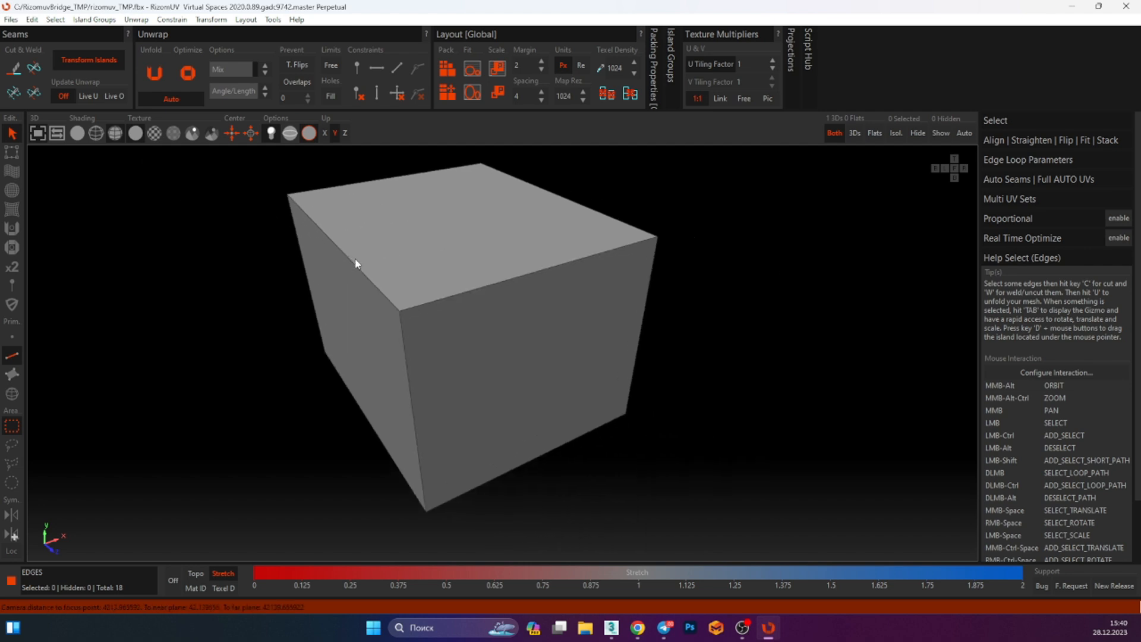
pyautogui.moveTo(344, 274); pyautogui.dragTo(317, 355, button='middle')
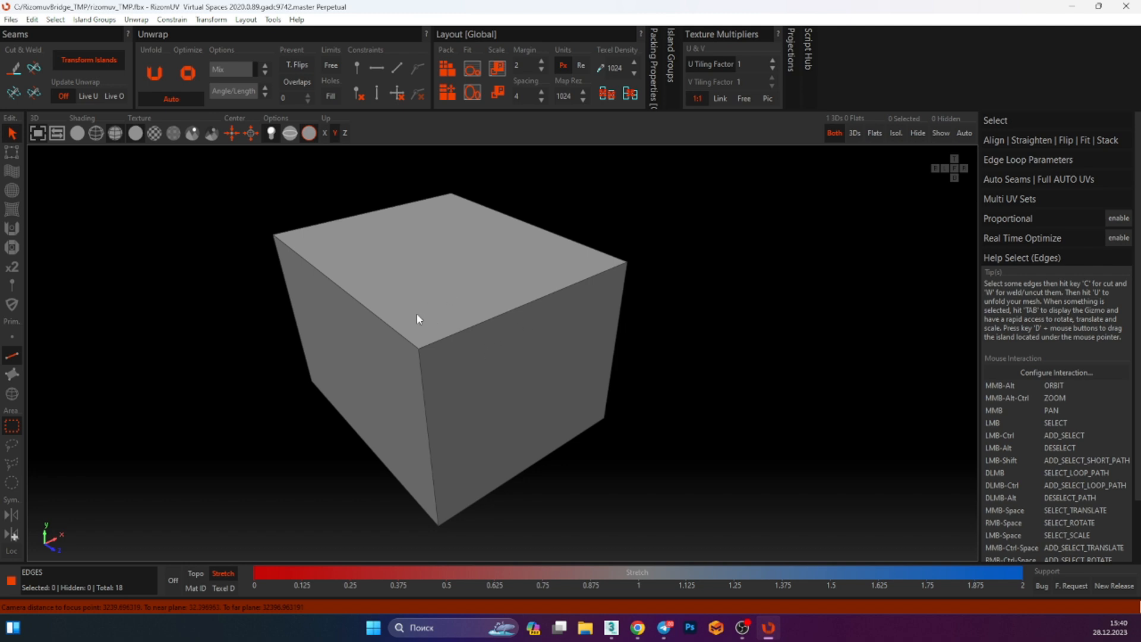
pyautogui.keyDown('alt'); pyautogui.moveTo(466, 334); pyautogui.dragTo(479, 366, button='middle'); pyautogui.keyUp('alt')
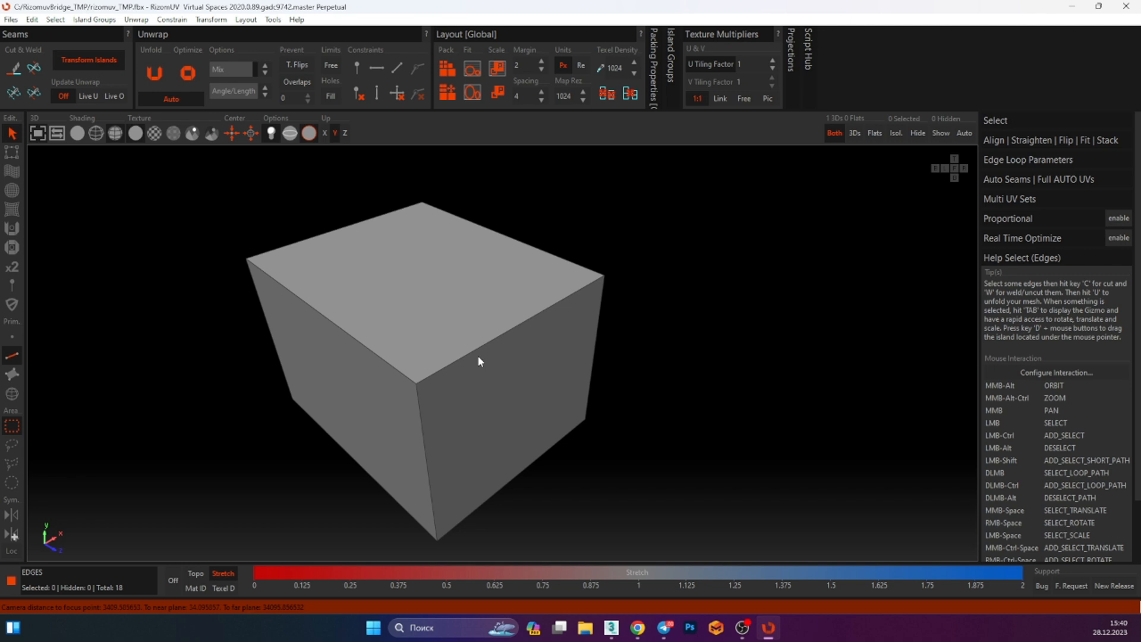
# Switch to point selection mode and select a vertex of the box while orbiting around it
pyautogui.press('F1')
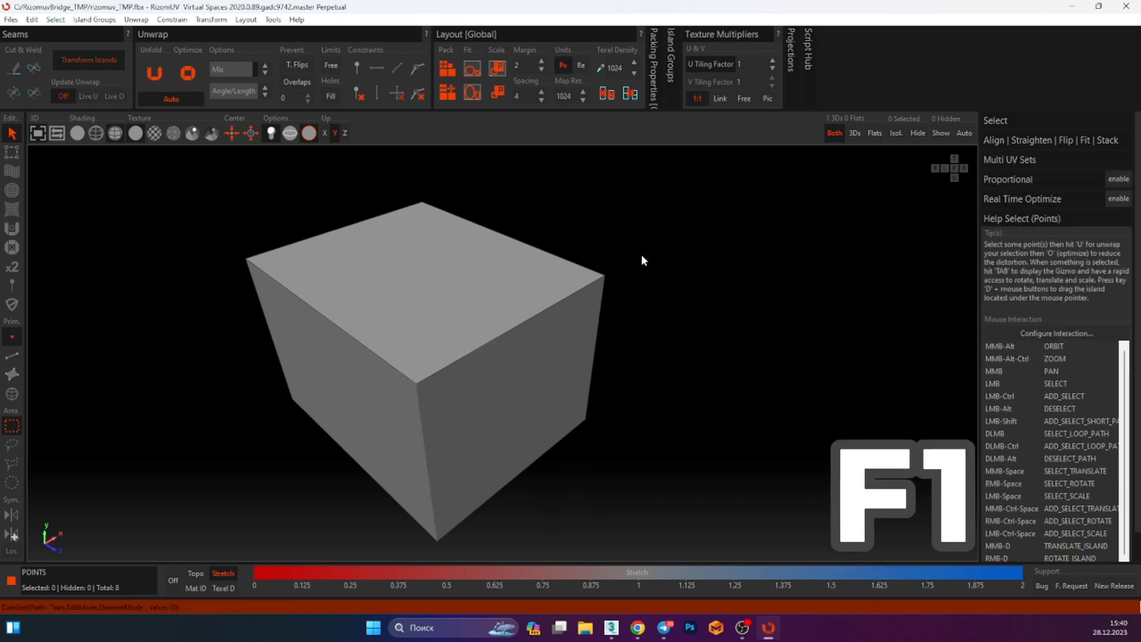
pyautogui.moveTo(642, 256); pyautogui.dragTo(556, 293)
pyautogui.keyDown('alt'); pyautogui.moveTo(654, 292); pyautogui.dragTo(530, 290, button='middle'); pyautogui.keyUp('alt')
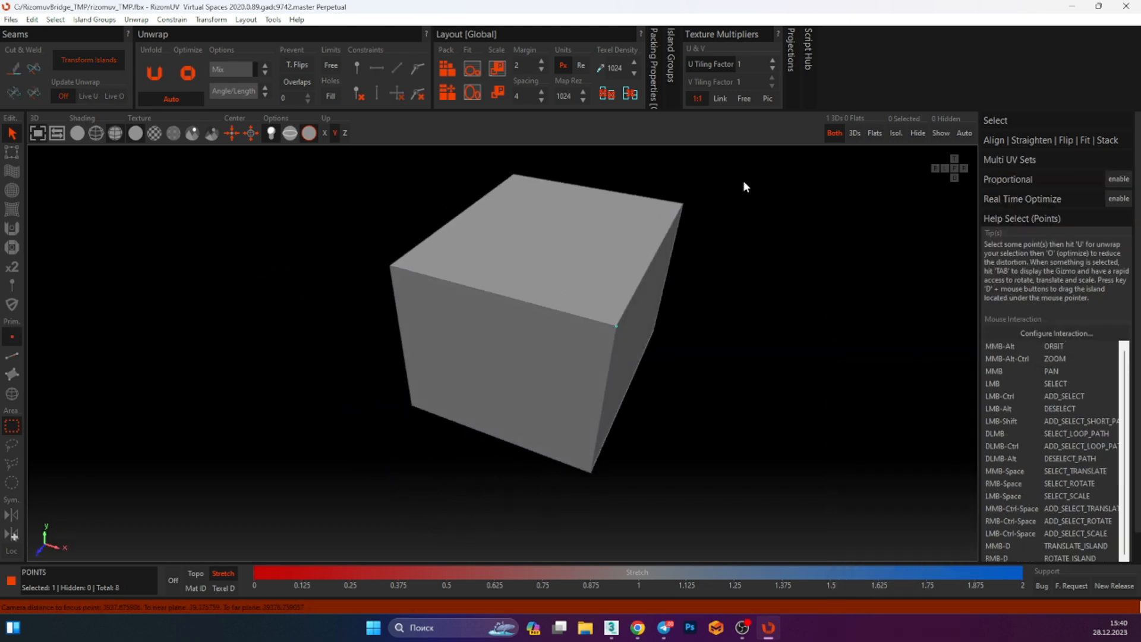
pyautogui.keyDown('alt'); pyautogui.moveTo(700, 242); pyautogui.dragTo(589, 242, button='middle'); pyautogui.keyUp('alt')
pyautogui.moveTo(529, 158); pyautogui.dragTo(382, 224)
pyautogui.keyDown('alt'); pyautogui.moveTo(382, 224); pyautogui.dragTo(684, 312, button='middle'); pyautogui.keyUp('alt')
pyautogui.moveTo(568, 219); pyautogui.dragTo(452, 310)
pyautogui.keyDown('alt'); pyautogui.moveTo(452, 310); pyautogui.dragTo(446, 325, button='middle'); pyautogui.keyUp('alt')
pyautogui.keyDown('alt'); pyautogui.moveTo(489, 289); pyautogui.dragTo(331, 359, button='middle'); pyautogui.keyUp('alt')
# Switch to edge selection mode, select several edges around the box's top, then clear the selection
pyautogui.press('F2')
pyautogui.click(548, 302)
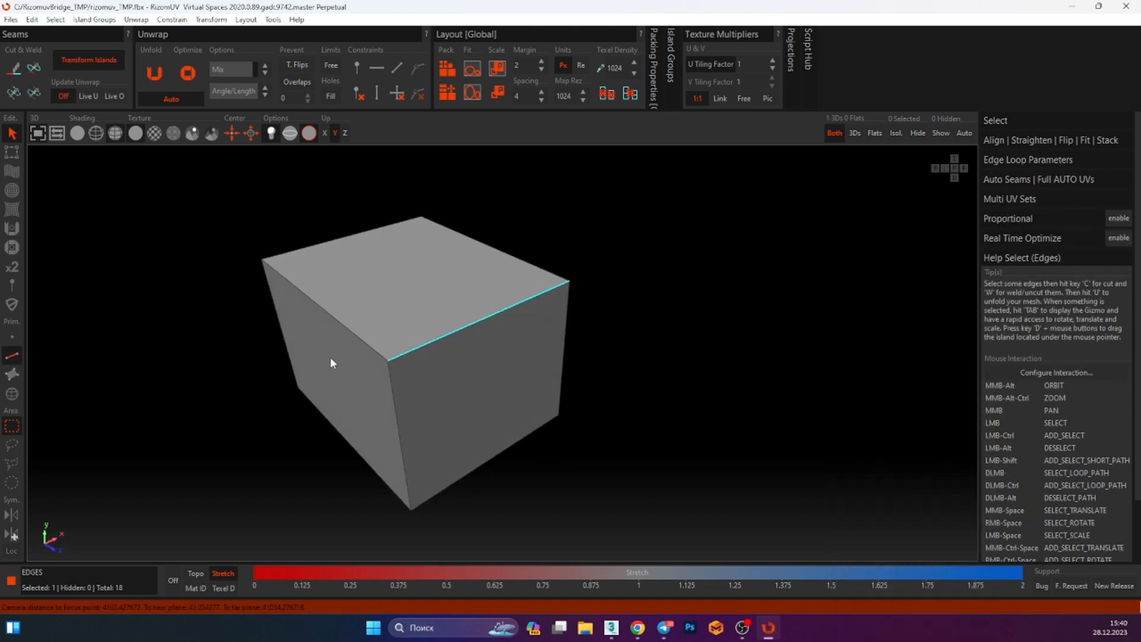
pyautogui.keyDown('ctrl'); pyautogui.click(373, 347); pyautogui.keyUp('ctrl')
pyautogui.keyDown('ctrl'); pyautogui.click(392, 382); pyautogui.keyUp('ctrl')
pyautogui.keyDown('alt'); pyautogui.moveTo(392, 381); pyautogui.dragTo(388, 298, button='middle'); pyautogui.keyUp('alt')
pyautogui.moveTo(309, 516); pyautogui.dragTo(362, 398, button='middle')
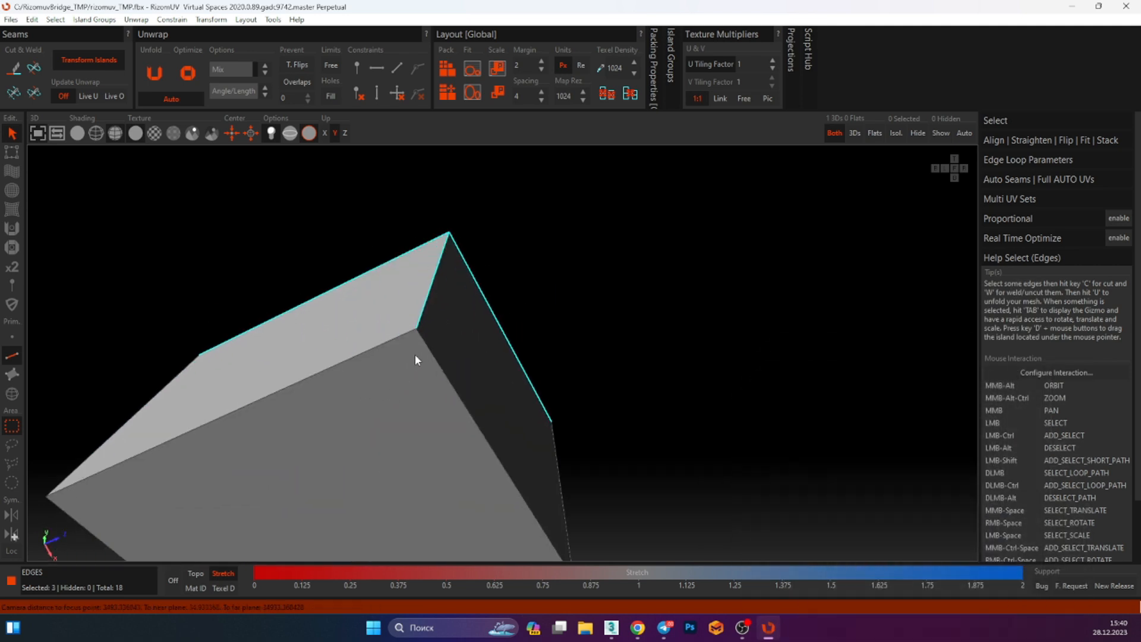
pyautogui.keyDown('ctrl'); pyautogui.moveTo(440, 347); pyautogui.dragTo(418, 371); pyautogui.keyUp('ctrl')
pyautogui.keyDown('ctrl'); pyautogui.moveTo(399, 325); pyautogui.dragTo(388, 363); pyautogui.keyUp('ctrl')
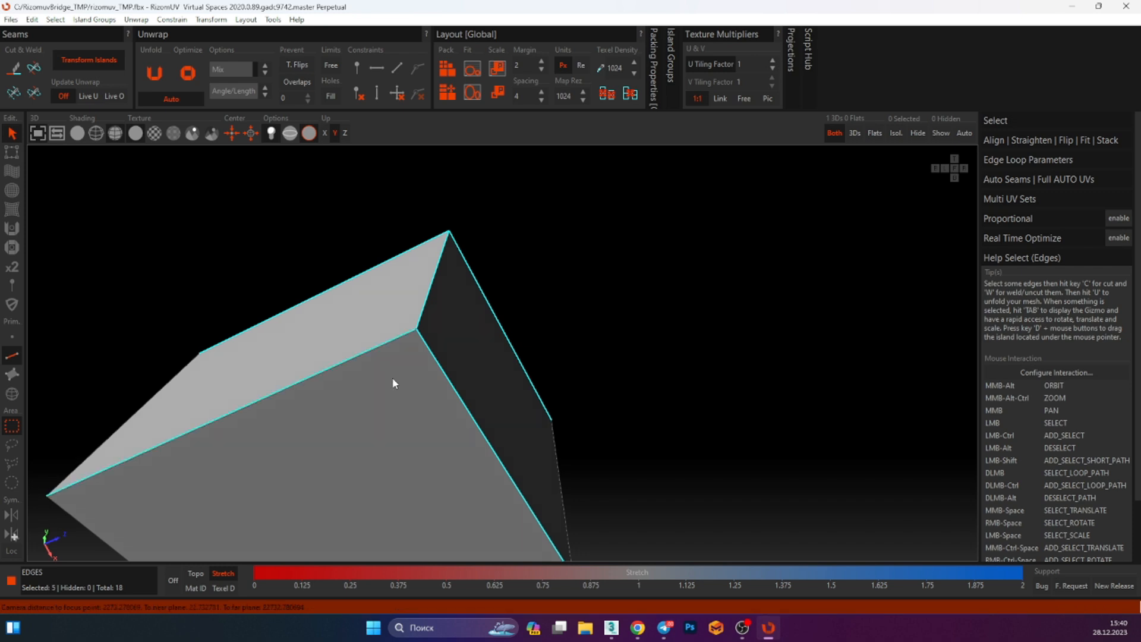
pyautogui.keyDown('alt'); pyautogui.moveTo(393, 381); pyautogui.dragTo(522, 288, button='middle'); pyautogui.keyUp('alt')
pyautogui.keyDown('alt'); pyautogui.moveTo(448, 374); pyautogui.dragTo(553, 324, button='middle'); pyautogui.keyUp('alt')
pyautogui.click(571, 392)
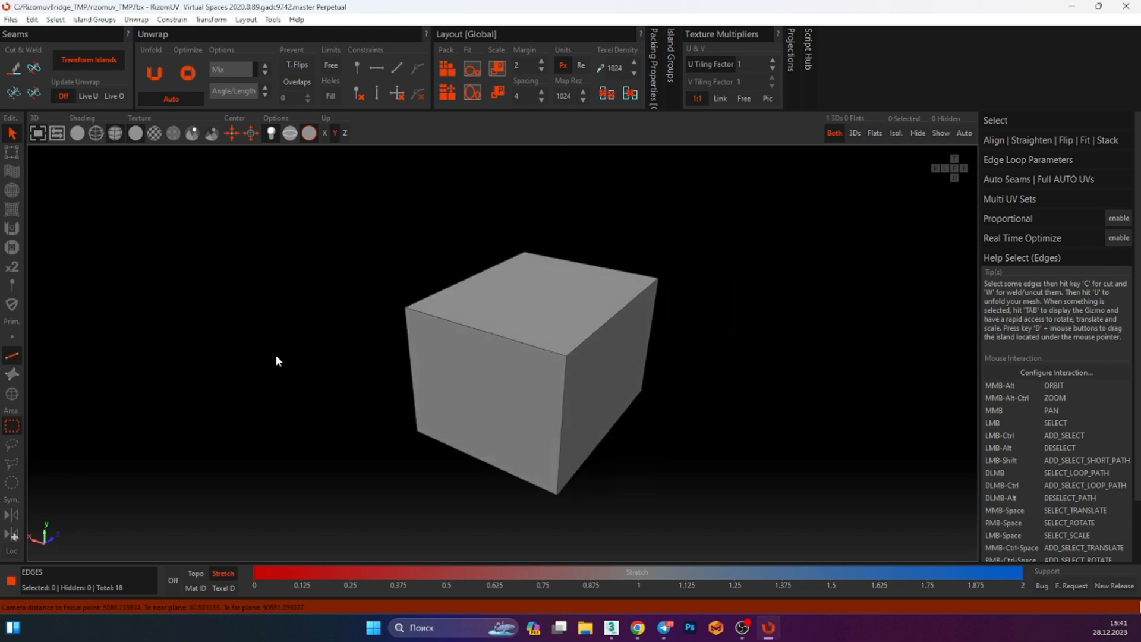
# Switch to polygon selection mode and select the box's front face, then its top face
pyautogui.press('F3')
pyautogui.click(531, 394)
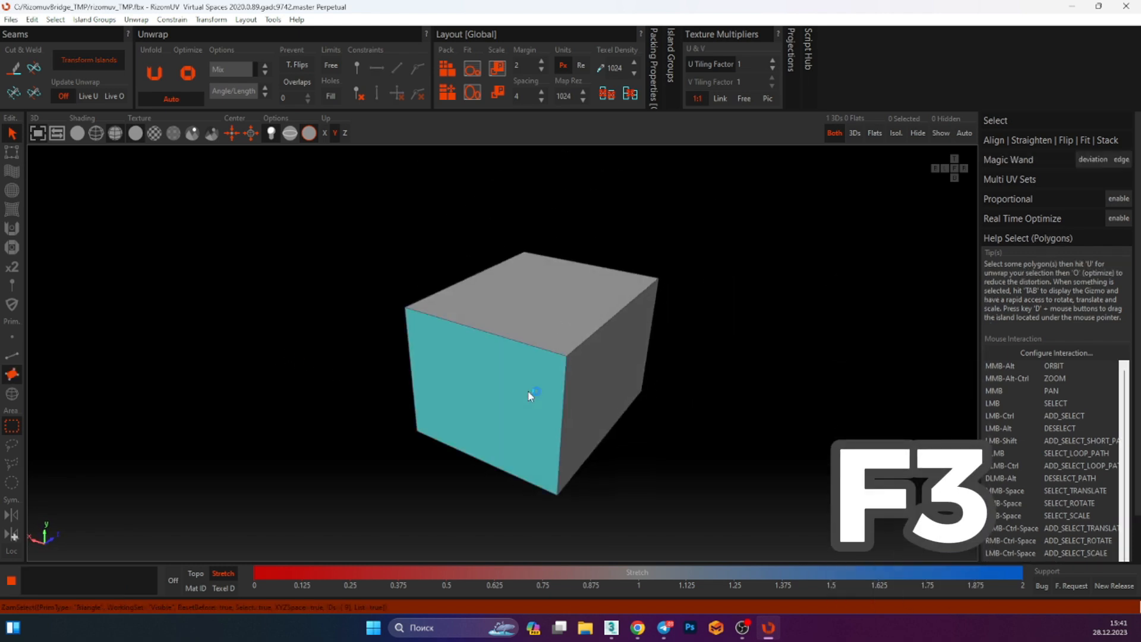
pyautogui.click(505, 342)
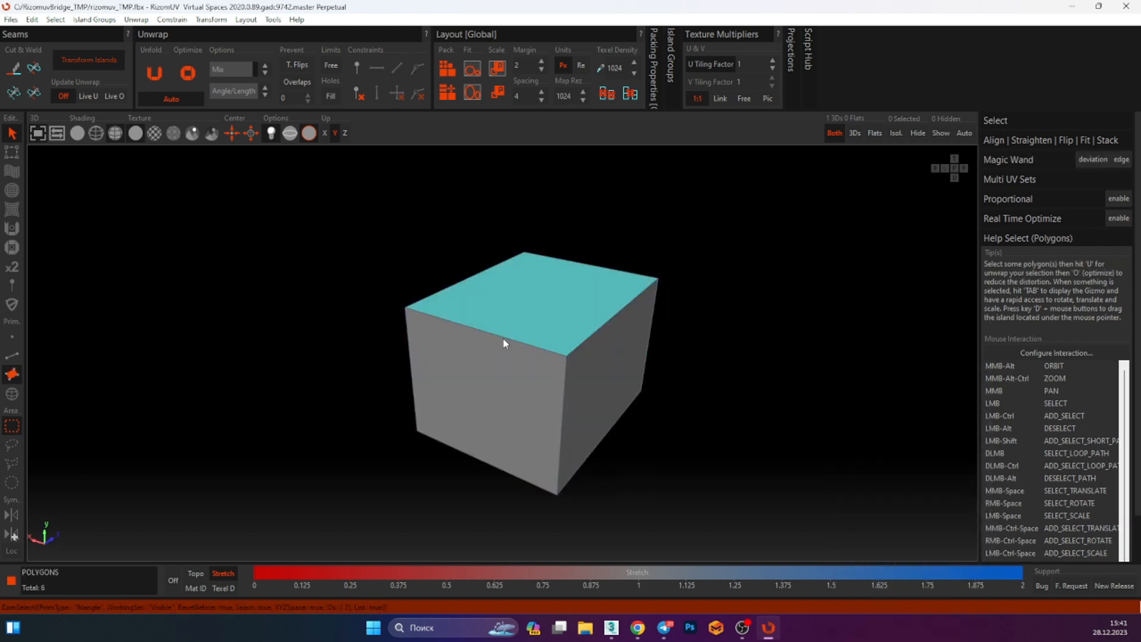
# Switch to island selection mode and select the whole box as one island
pyautogui.click(11, 392)
pyautogui.click(467, 329)
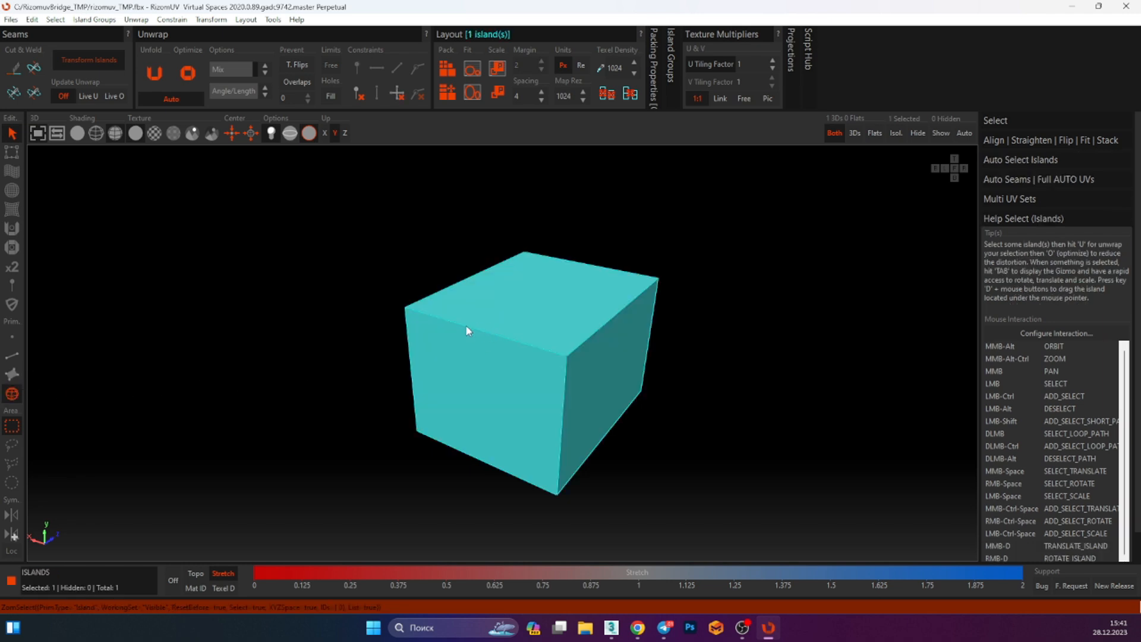
pyautogui.press('F4')
pyautogui.moveTo(420, 242); pyautogui.dragTo(563, 388)
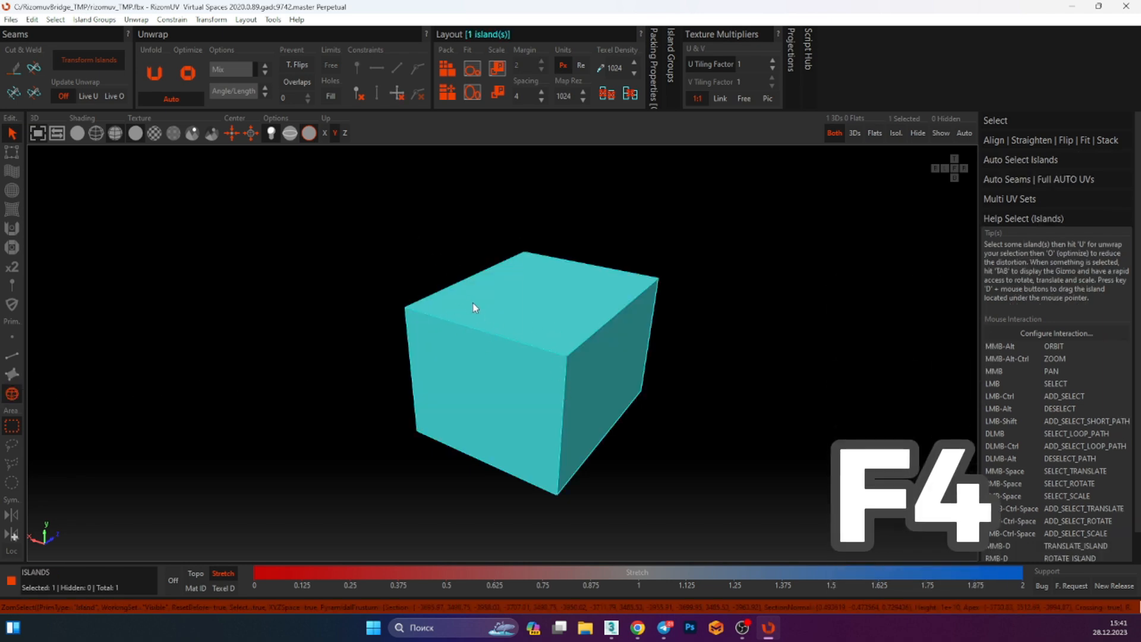
# Switch to edge selection mode and select edges along the box's top with the lasso selection tool
pyautogui.click(12, 355)
pyautogui.keyDown('alt'); pyautogui.moveTo(158, 349); pyautogui.dragTo(357, 351, button='middle'); pyautogui.keyUp('alt')
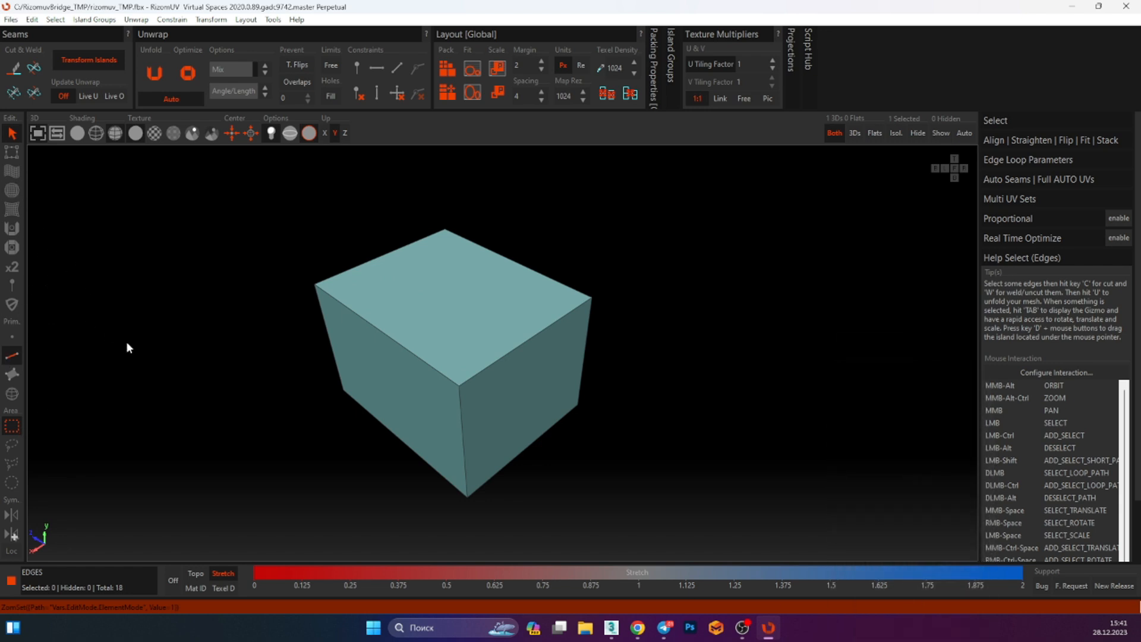
pyautogui.keyDown('alt'); pyautogui.moveTo(127, 348); pyautogui.dragTo(130, 390, button='middle'); pyautogui.keyUp('alt')
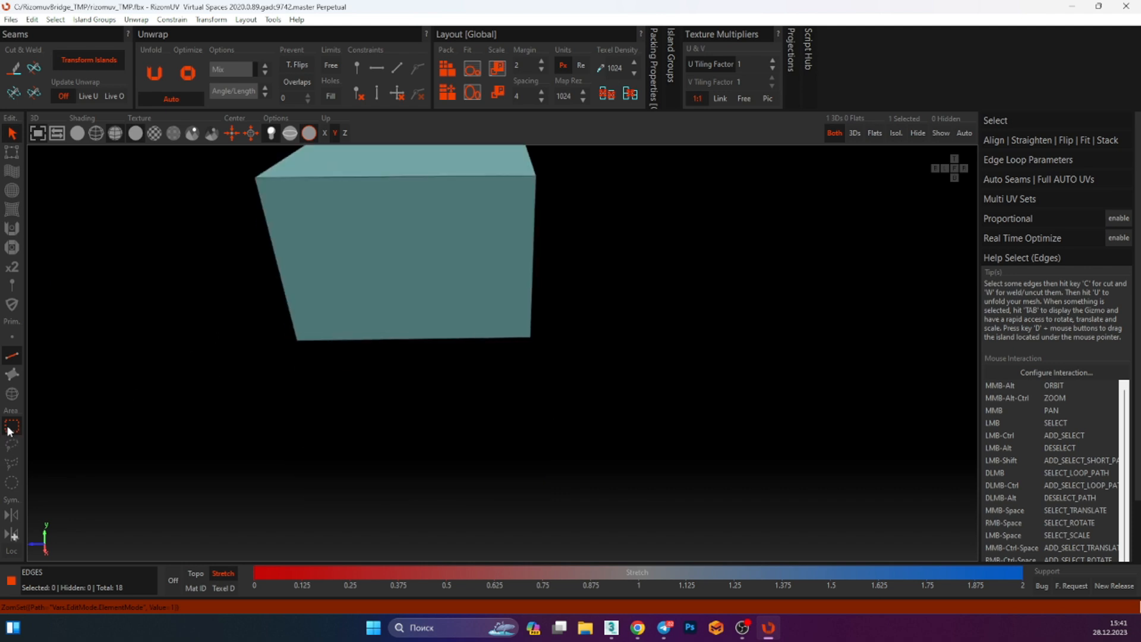
pyautogui.keyDown('alt'); pyautogui.moveTo(71, 430); pyautogui.dragTo(439, 359, button='middle'); pyautogui.keyUp('alt')
pyautogui.moveTo(686, 248); pyautogui.dragTo(597, 336)
pyautogui.click(20, 448)
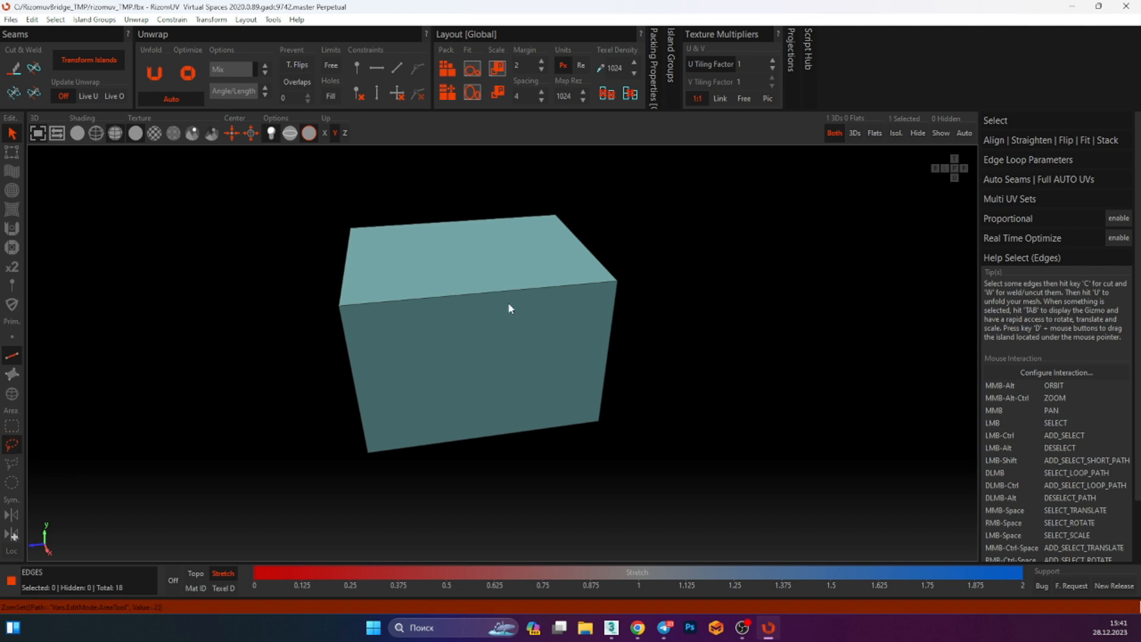
pyautogui.moveTo(642, 227)
pyautogui.mouseDown()
pyautogui.moveTo(537, 282)
pyautogui.moveTo(716, 219)
pyautogui.moveTo(509, 338)
pyautogui.moveTo(587, 301)
pyautogui.mouseUp()
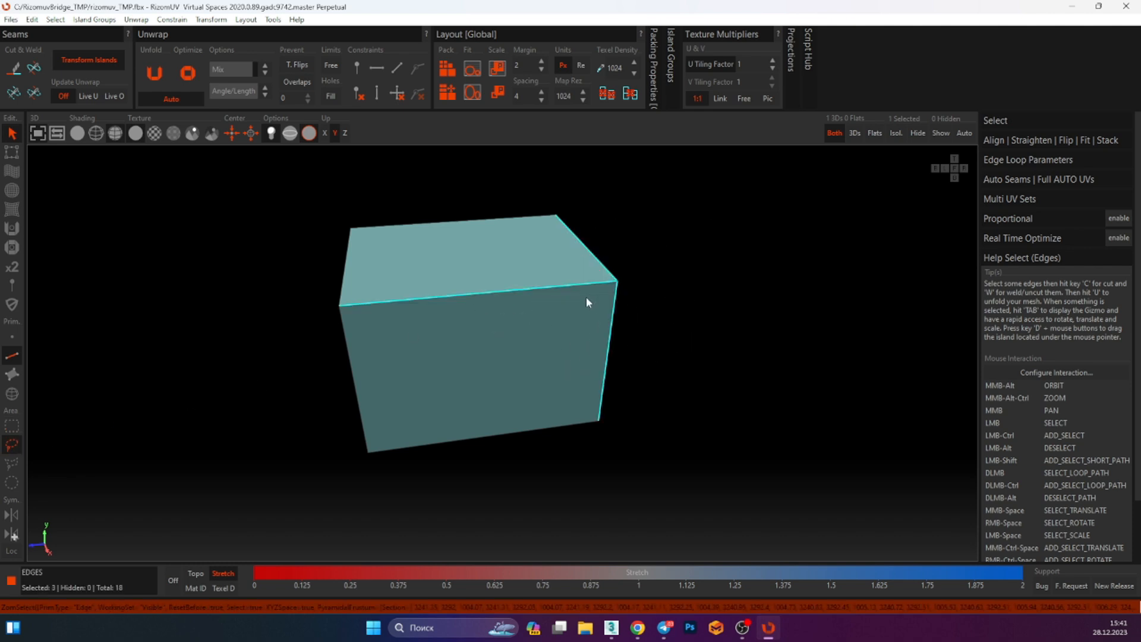
# Add the box's left-side edges to the selection using the polygon lasso and paint selection tools
pyautogui.click(11, 463)
pyautogui.click(330, 226)
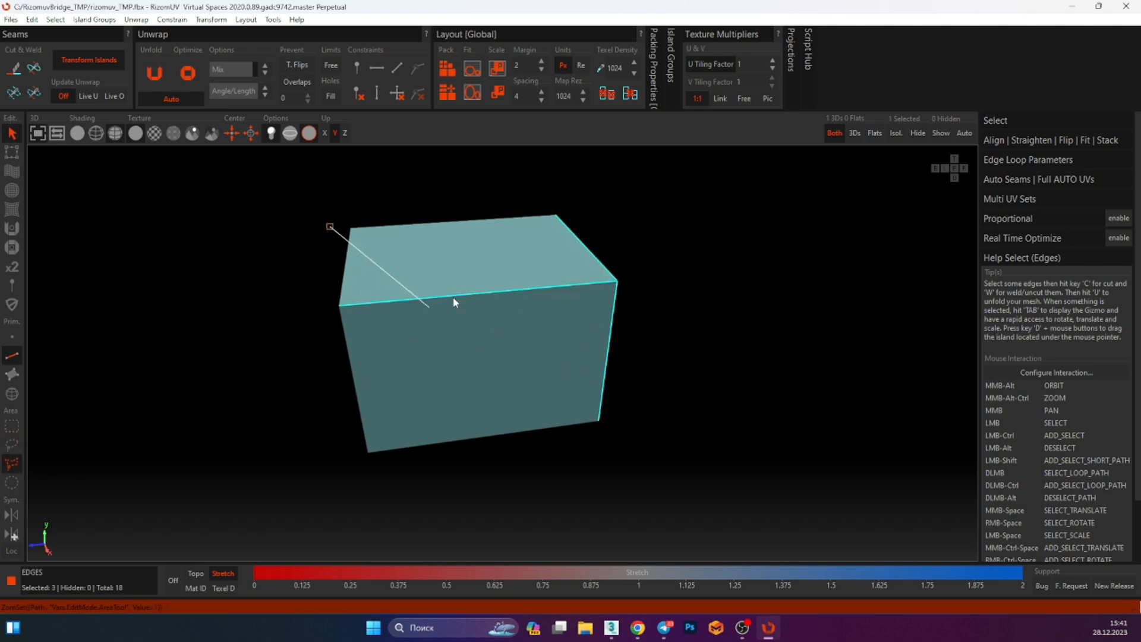
pyautogui.click(430, 317)
pyautogui.click(399, 414)
pyautogui.click(343, 345)
pyautogui.click(310, 242)
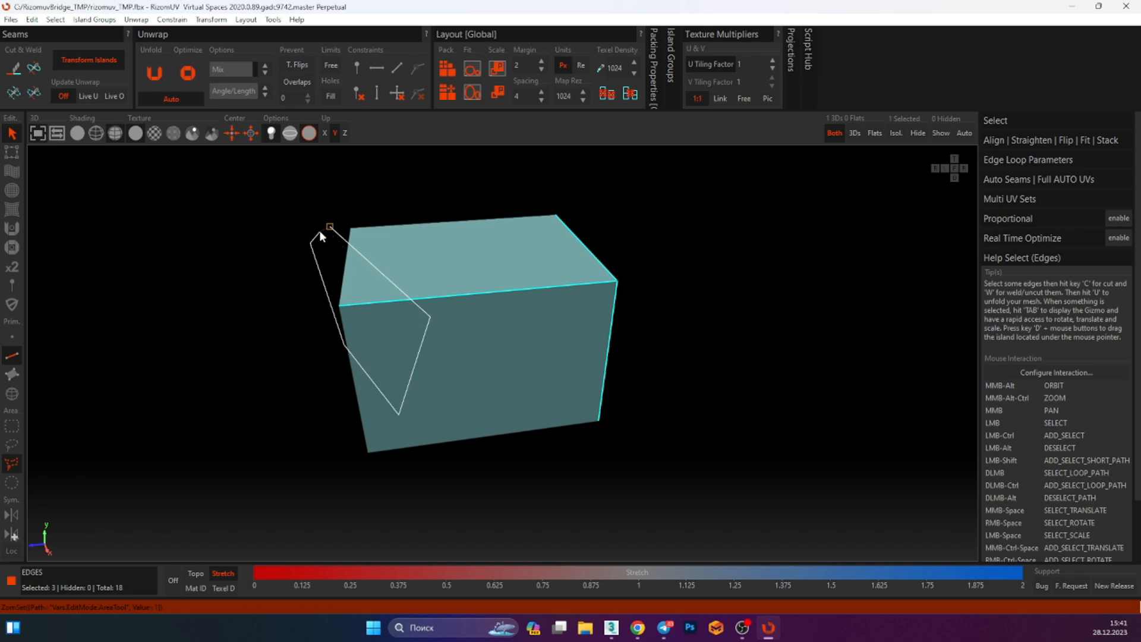
pyautogui.click(330, 228)
pyautogui.click(13, 480)
pyautogui.moveTo(251, 259); pyautogui.dragTo(401, 337)
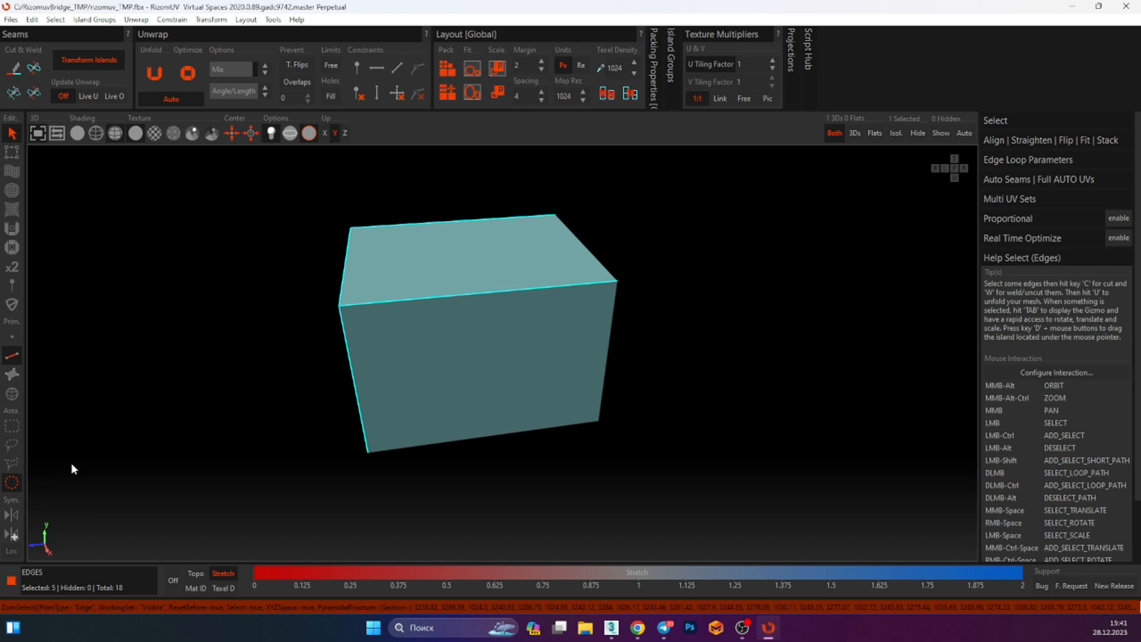
pyautogui.keyDown('alt'); pyautogui.moveTo(433, 370); pyautogui.dragTo(206, 365, button='middle'); pyautogui.keyUp('alt')
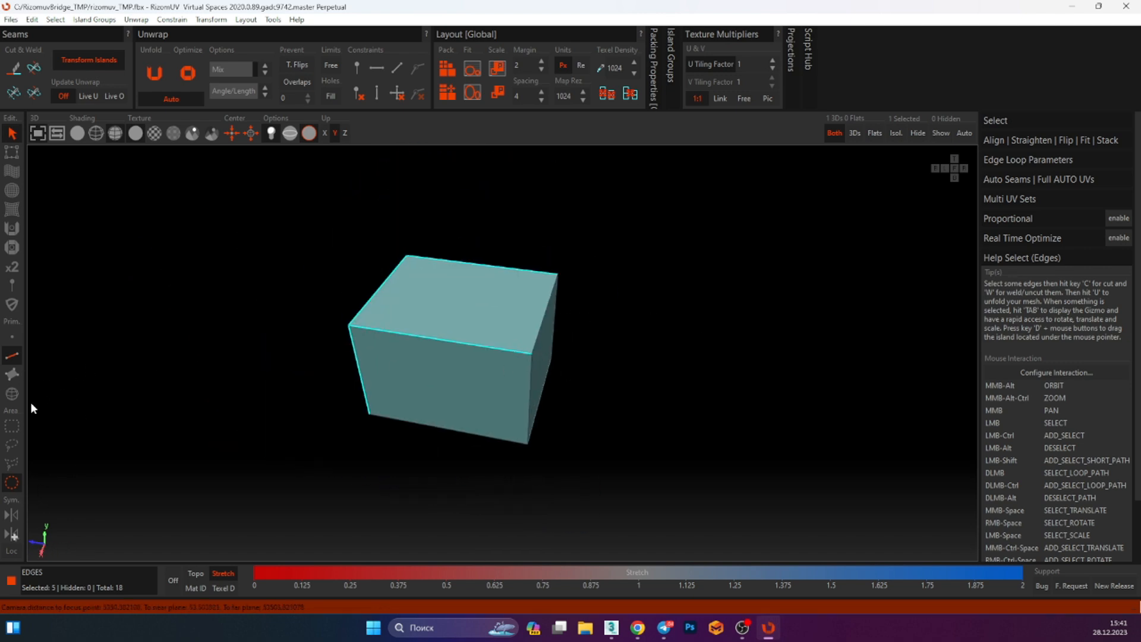
# Switch to rectangle selection, drag-select edges on the box, then clear the selection
pyautogui.click(14, 426)
pyautogui.keyDown('alt'); pyautogui.moveTo(315, 338); pyautogui.dragTo(425, 331, button='middle'); pyautogui.keyUp('alt')
pyautogui.moveTo(617, 339); pyautogui.dragTo(507, 301, button='middle')
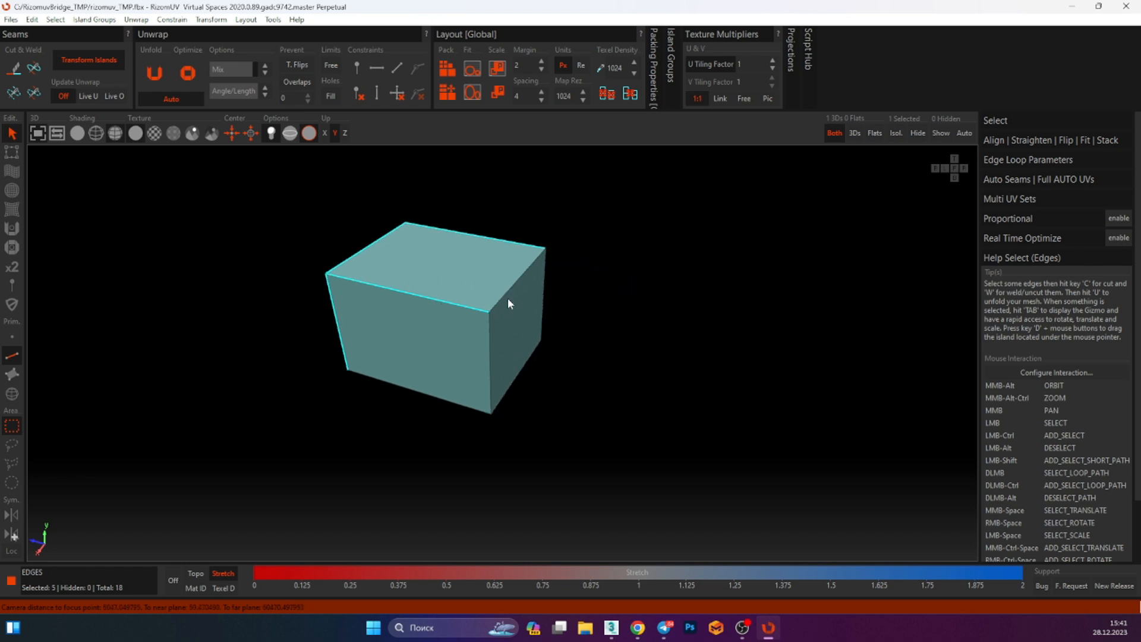
pyautogui.click(651, 278)
# Select all twelve edges of the box and cut them as seams
pyautogui.keyDown('alt'); pyautogui.moveTo(651, 278); pyautogui.dragTo(588, 313, button='middle'); pyautogui.keyUp('alt')
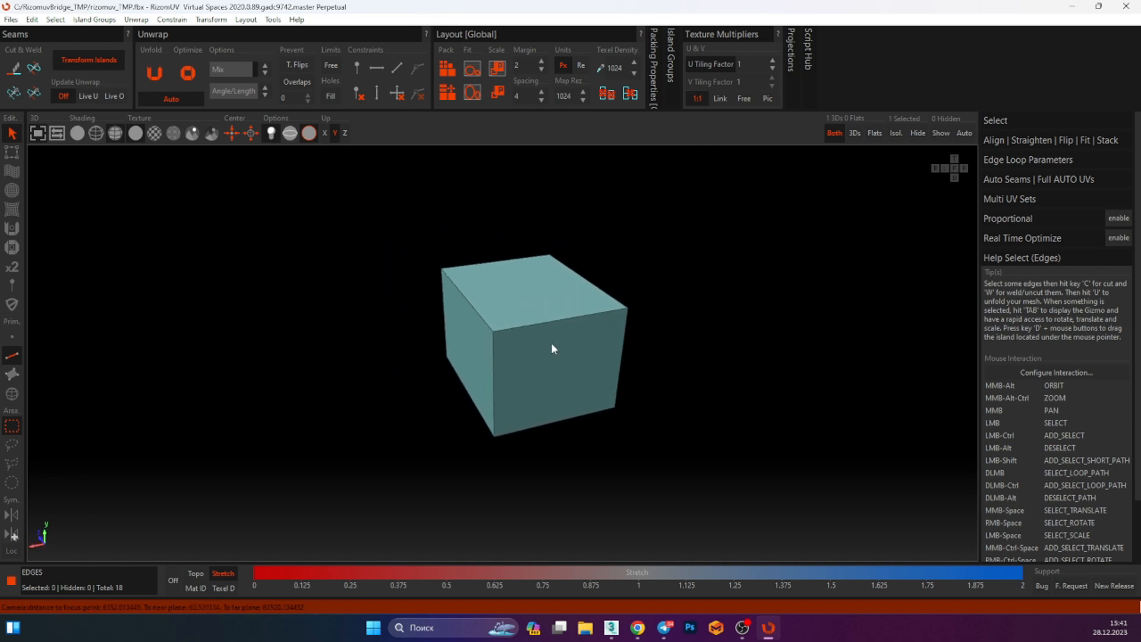
pyautogui.keyDown('alt'); pyautogui.moveTo(422, 312); pyautogui.dragTo(448, 255, button='middle'); pyautogui.keyUp('alt')
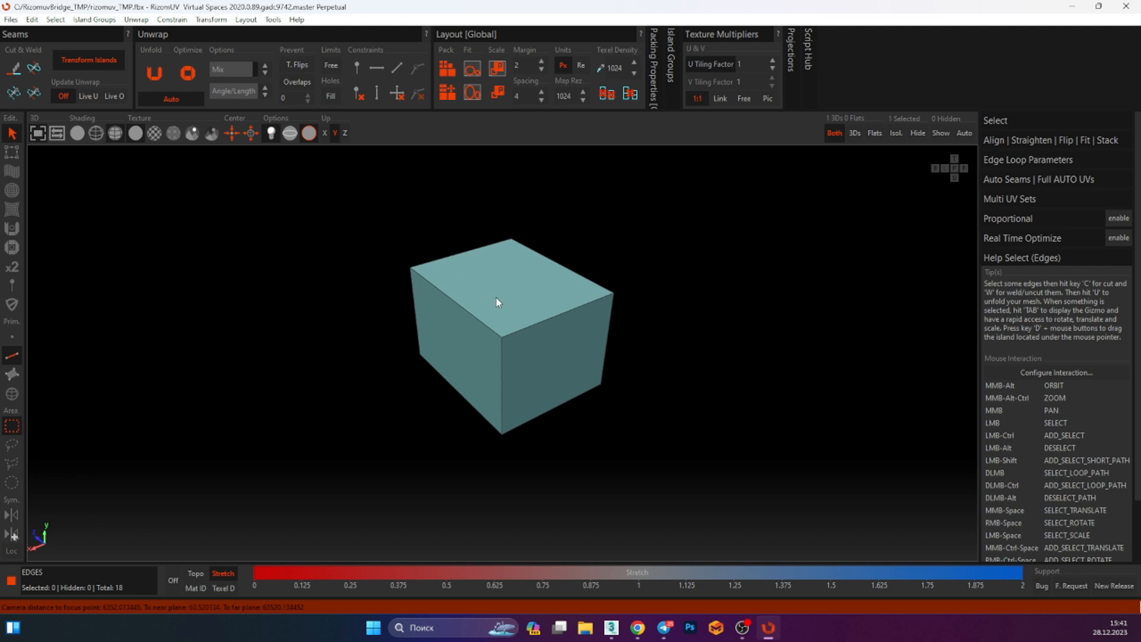
pyautogui.click(534, 323)
pyautogui.keyDown('alt'); pyautogui.moveTo(534, 323); pyautogui.dragTo(630, 244, button='middle'); pyautogui.keyUp('alt')
pyautogui.moveTo(703, 202); pyautogui.dragTo(228, 491)
pyautogui.keyDown('alt'); pyautogui.moveTo(434, 410); pyautogui.dragTo(649, 296, button='middle'); pyautogui.keyUp('alt')
pyautogui.moveTo(709, 199); pyautogui.dragTo(196, 523)
pyautogui.keyDown('alt'); pyautogui.moveTo(392, 436); pyautogui.dragTo(178, 219, button='middle'); pyautogui.keyUp('alt')
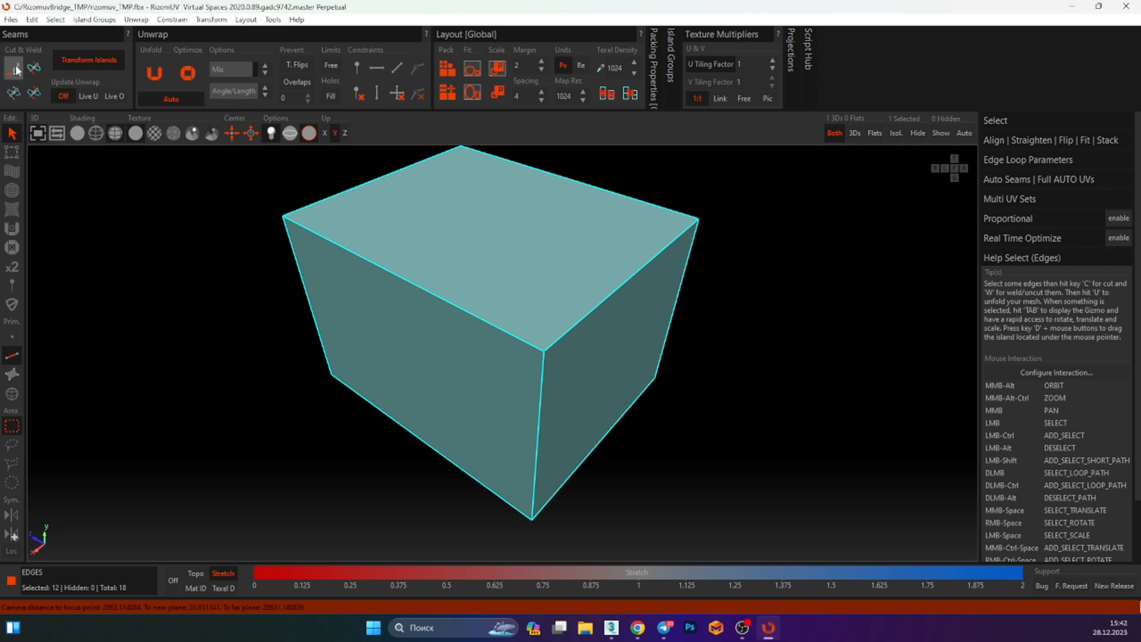
pyautogui.moveTo(249, 201); pyautogui.dragTo(253, 220, button='middle')
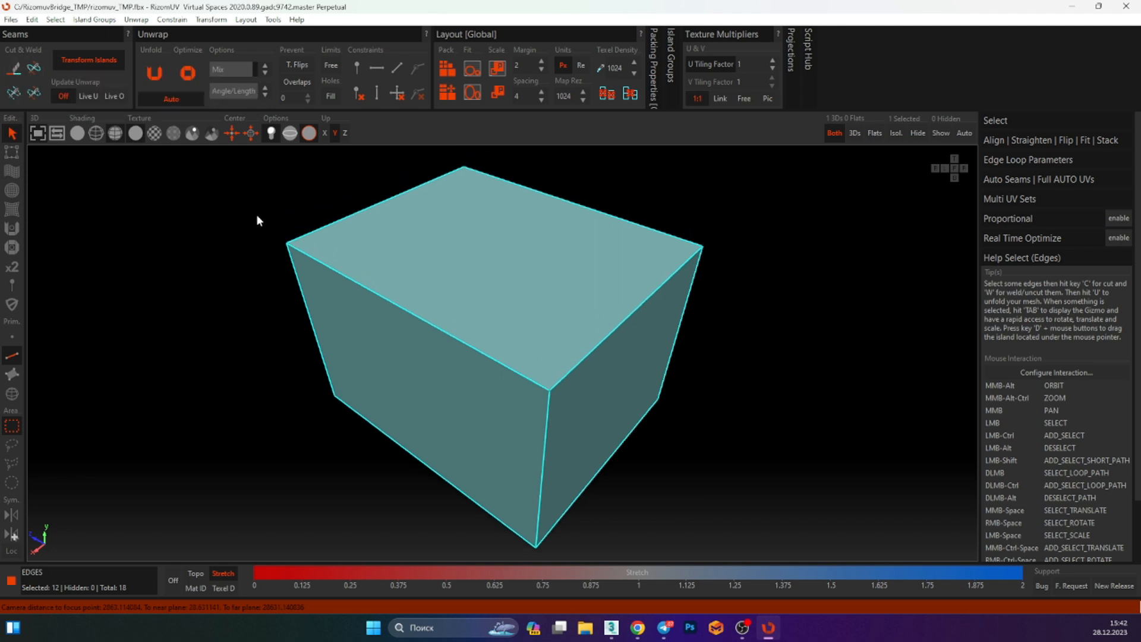
pyautogui.press('c')
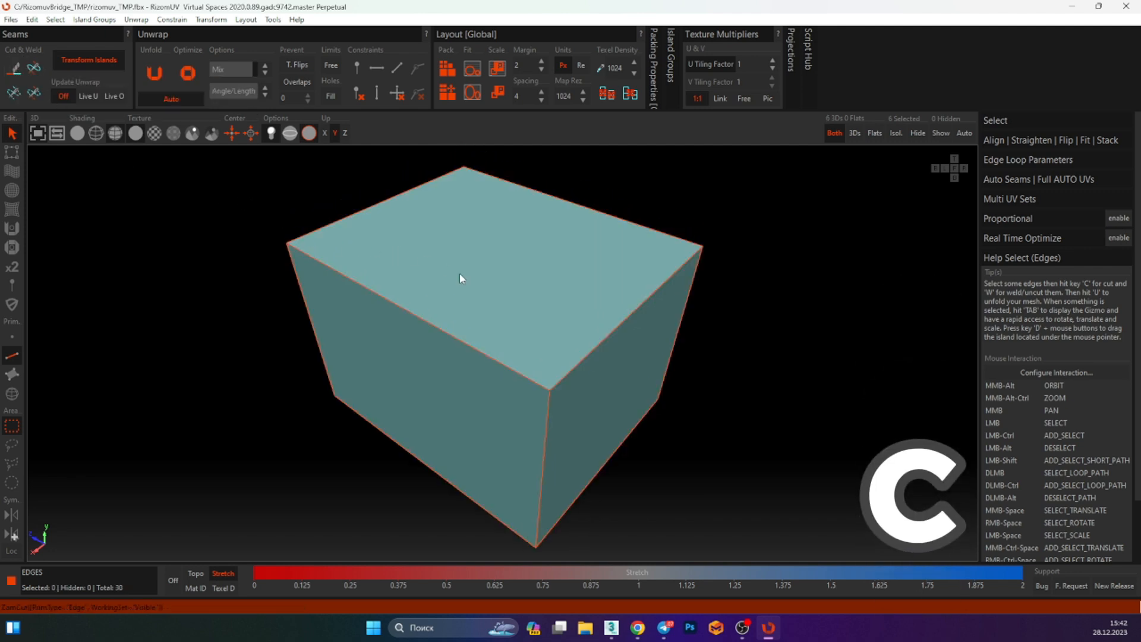
# Open the UV viewport beside the 3D view and select all edges in it
pyautogui.keyDown('alt'); pyautogui.moveTo(515, 295); pyautogui.dragTo(405, 263, button='middle'); pyautogui.keyUp('alt')
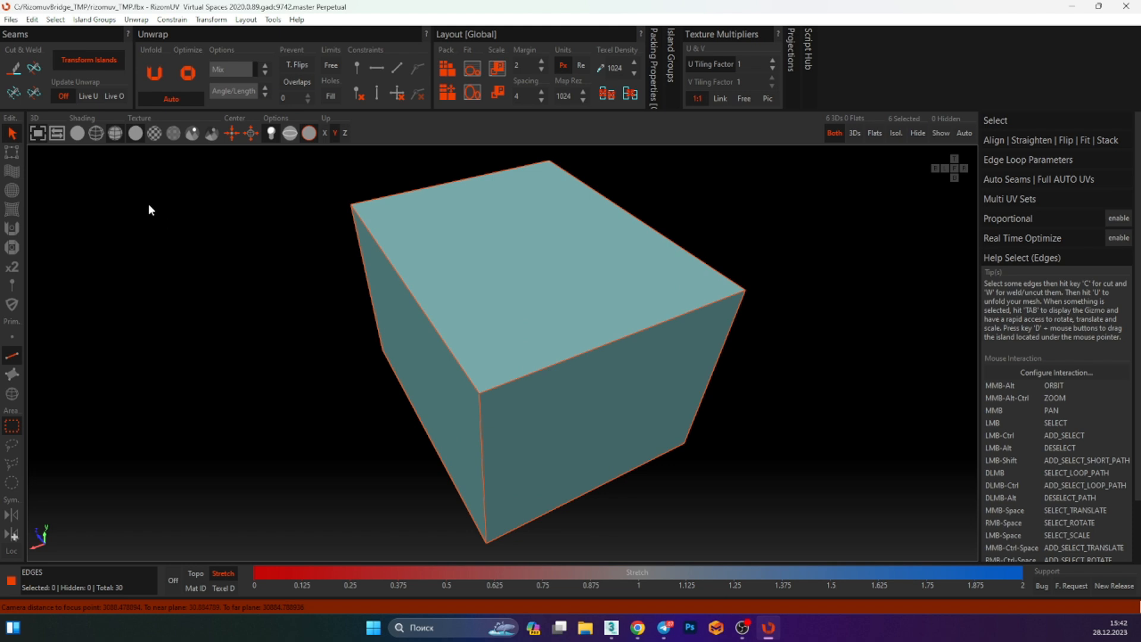
pyautogui.click(42, 136)
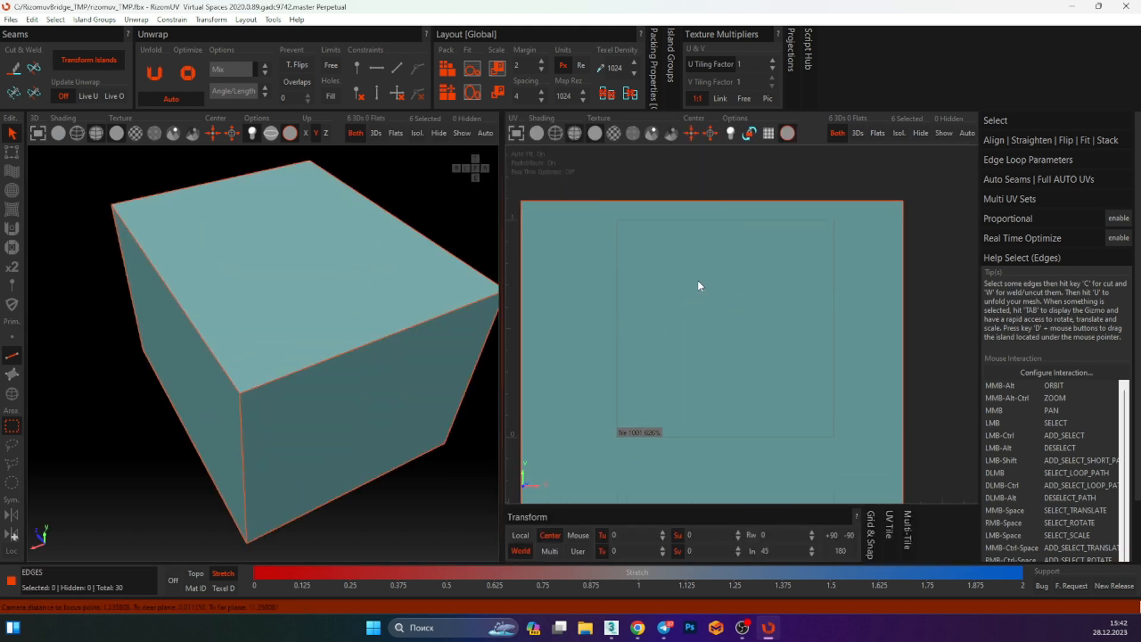
pyautogui.moveTo(793, 277); pyautogui.dragTo(821, 227, button='middle')
pyautogui.moveTo(893, 207); pyautogui.dragTo(889, 225, button='middle')
pyautogui.moveTo(933, 162); pyautogui.dragTo(539, 549)
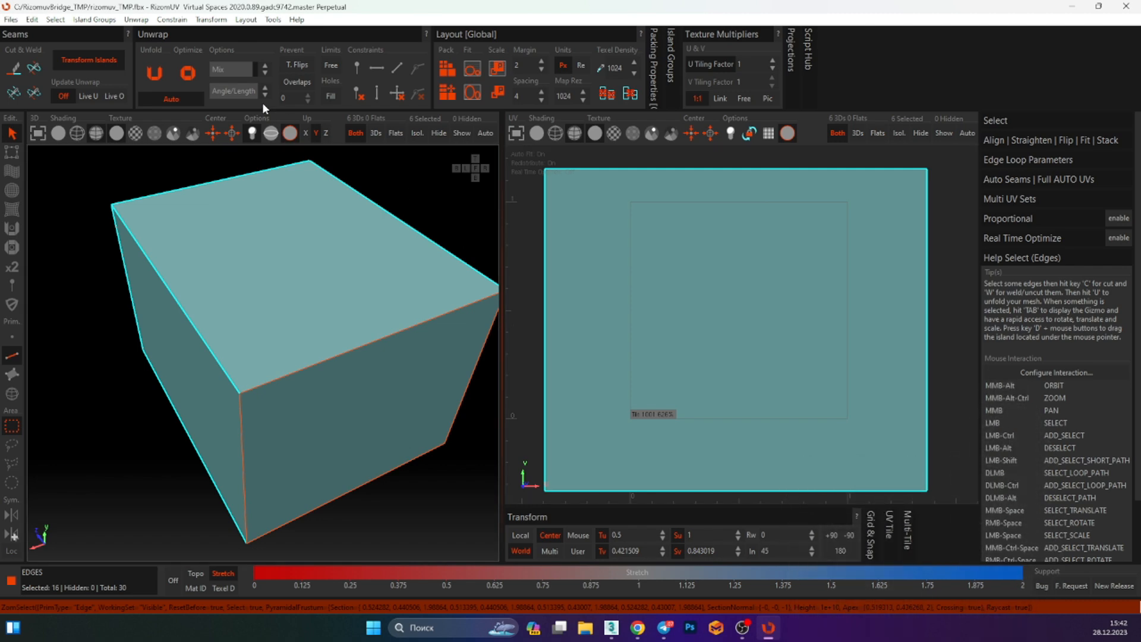
# Unfold and optimize the selected UV islands, then clear the selection
pyautogui.click(153, 74)
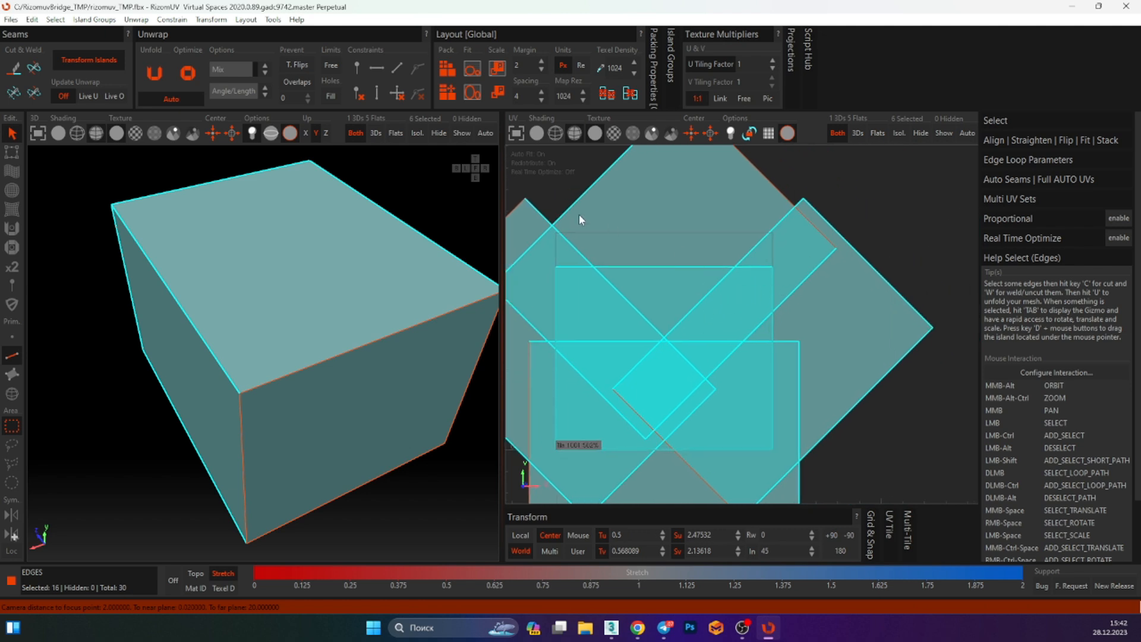
pyautogui.click(194, 75)
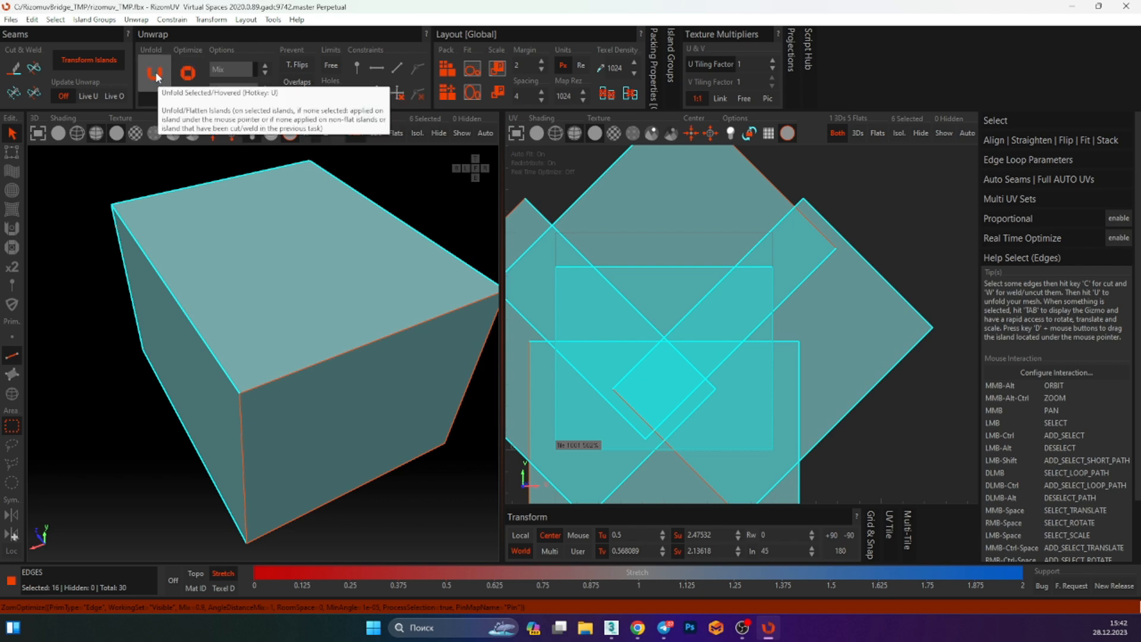
pyautogui.moveTo(641, 257); pyautogui.dragTo(685, 291, button='middle')
pyautogui.moveTo(750, 245); pyautogui.dragTo(715, 255, button='middle')
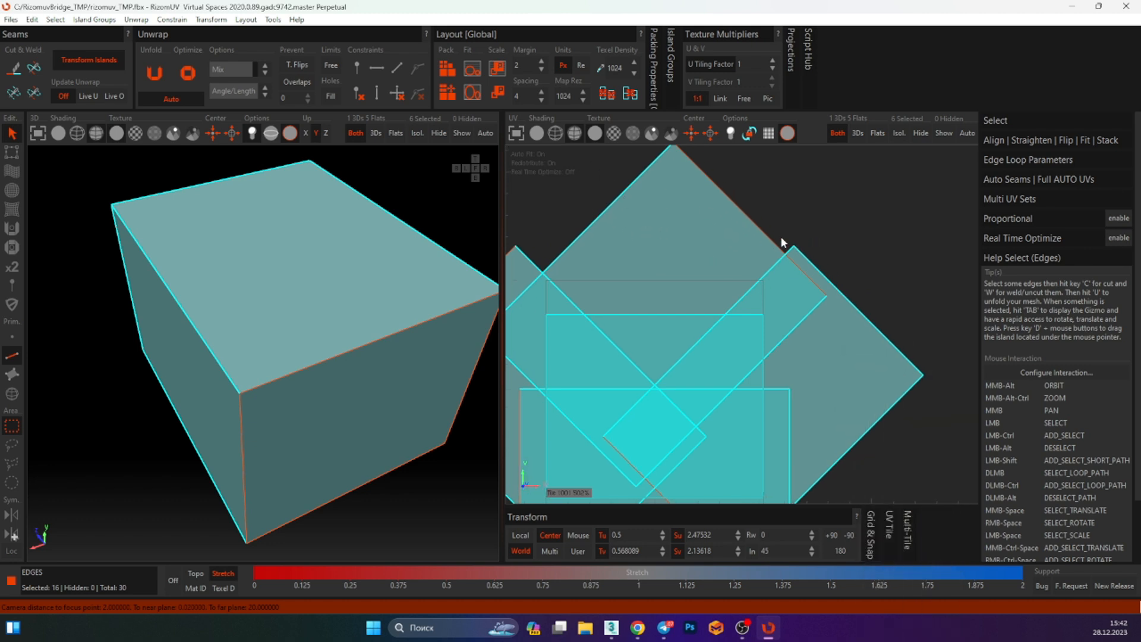
pyautogui.click(842, 226)
pyautogui.moveTo(817, 257); pyautogui.dragTo(810, 239, button='middle')
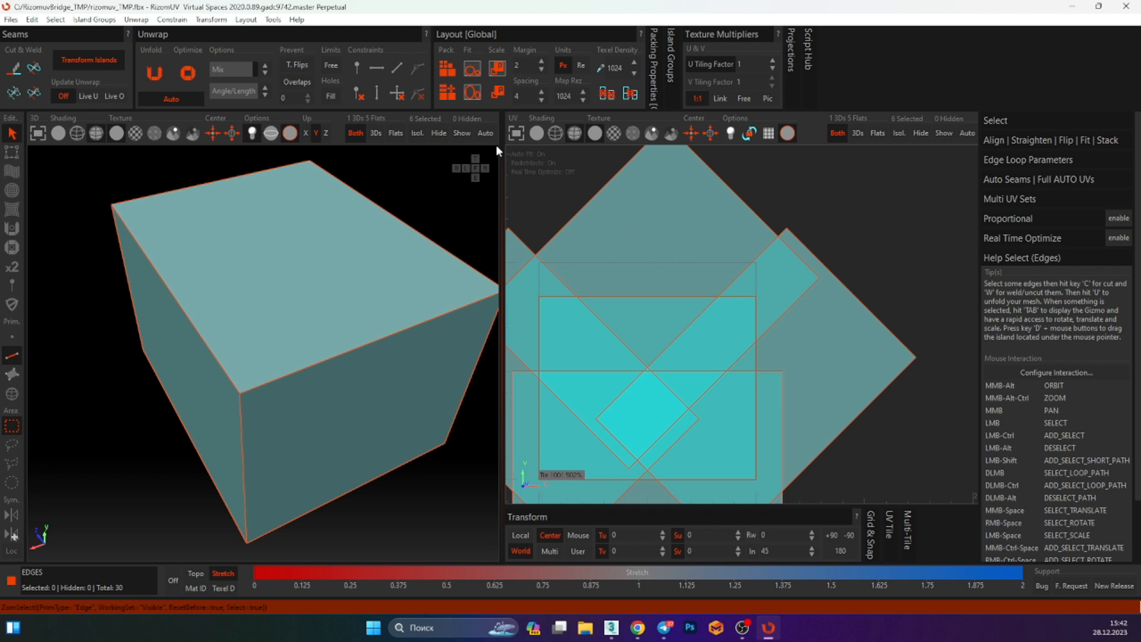
# Pack the box's six islands into the UV tile
pyautogui.click(447, 88)
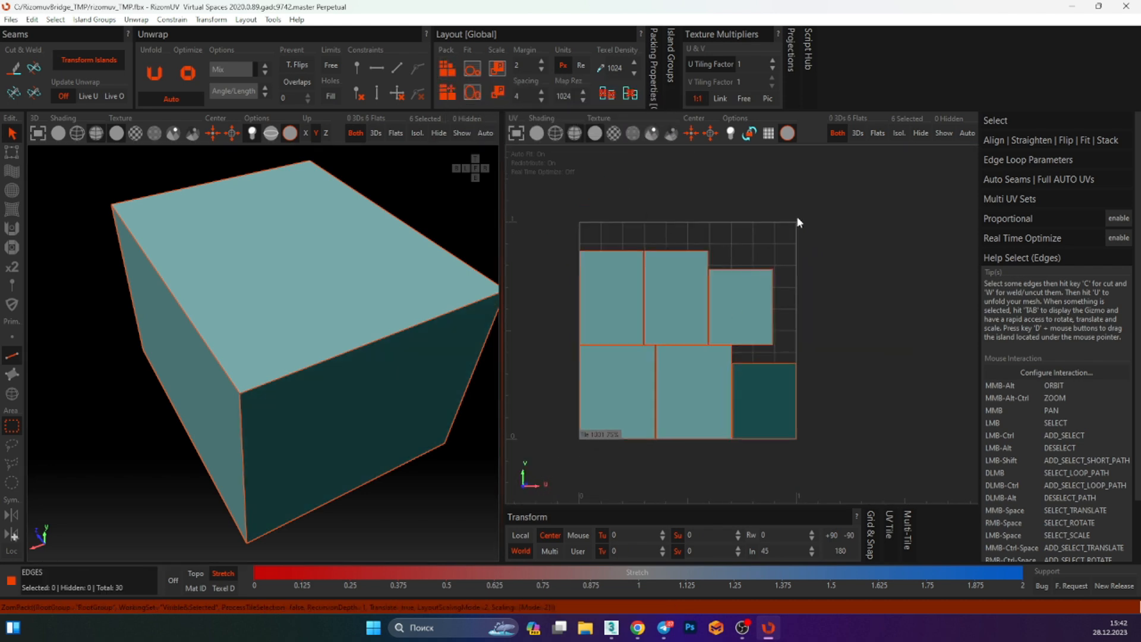
pyautogui.click(813, 320)
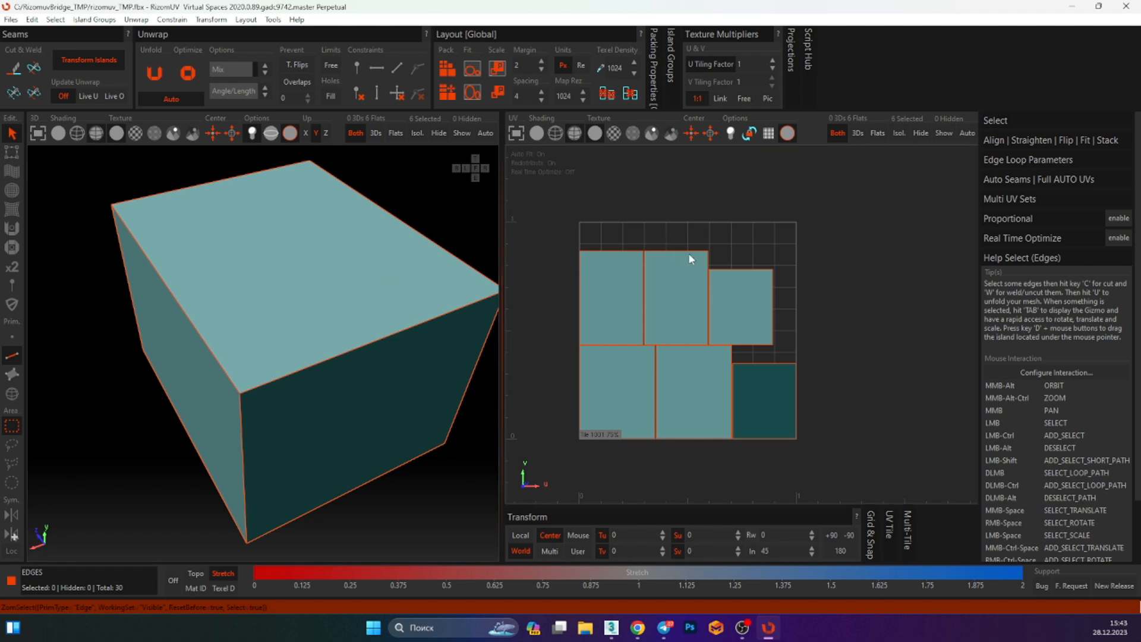
pyautogui.moveTo(580, 193); pyautogui.dragTo(916, 477)
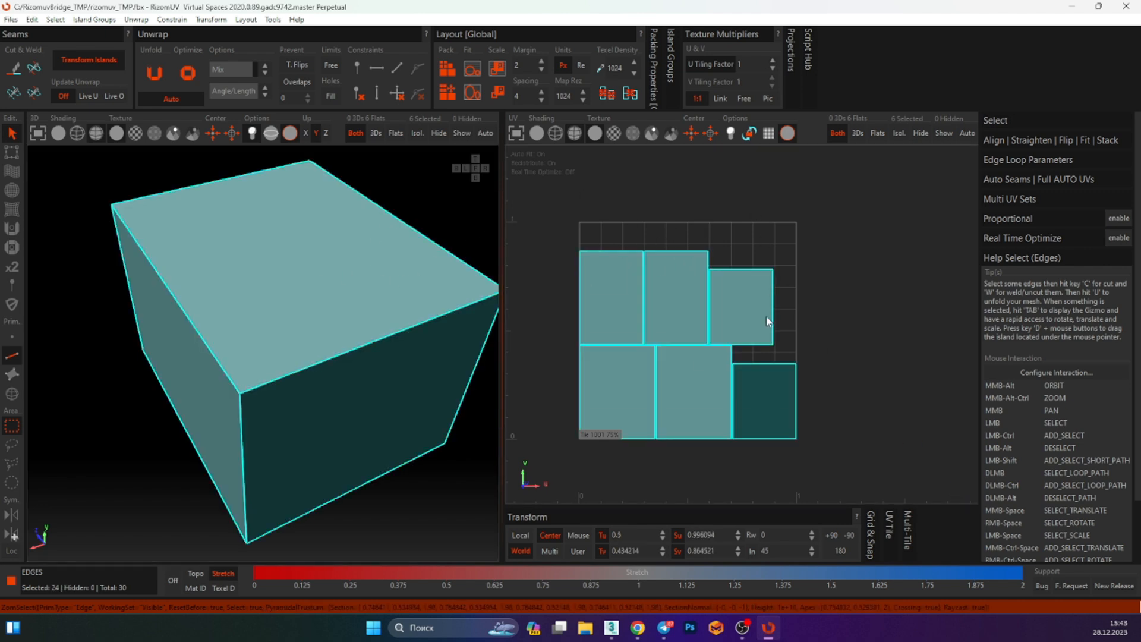
pyautogui.click(694, 200)
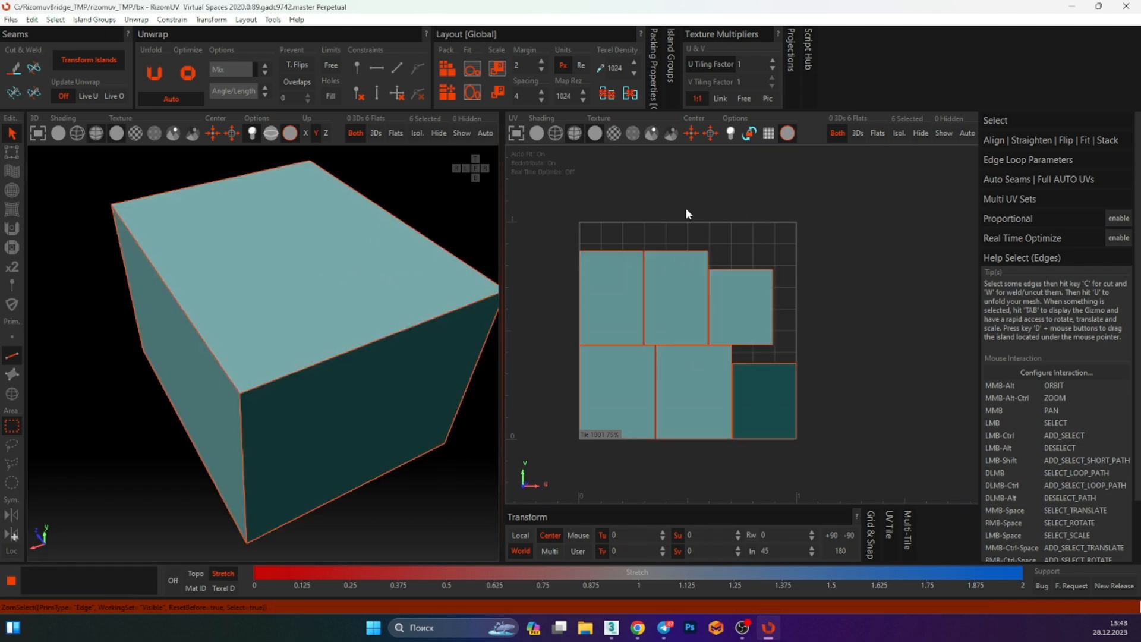
# Toggle the checker texture on the 3D model on and off
pyautogui.click(135, 133)
pyautogui.keyDown('alt'); pyautogui.moveTo(246, 275); pyautogui.dragTo(236, 187, button='middle'); pyautogui.keyUp('alt')
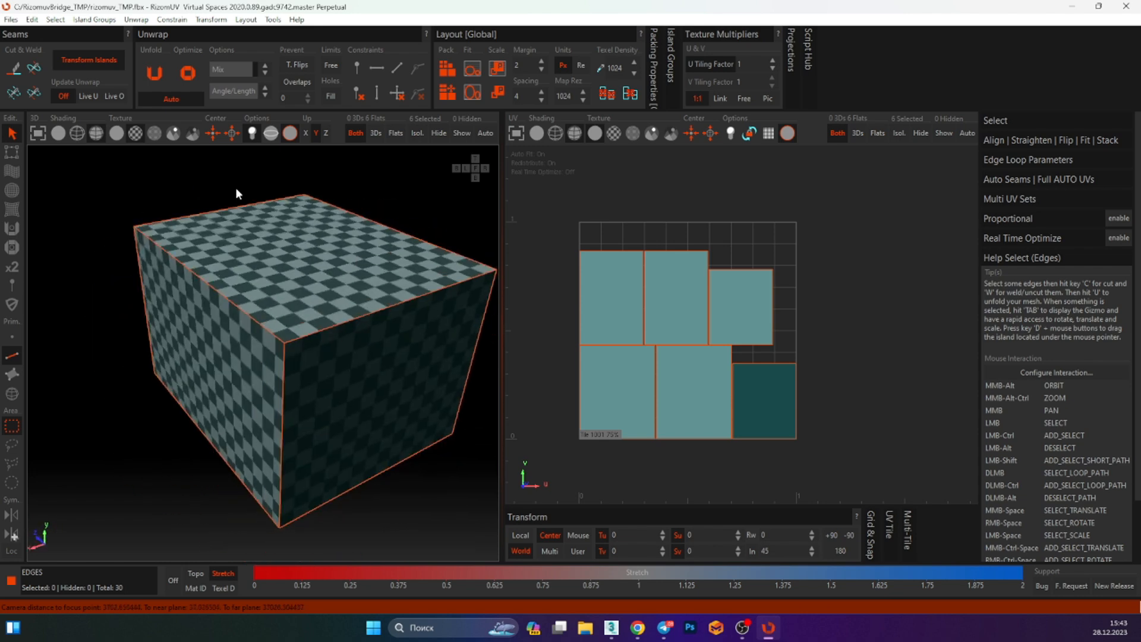
pyautogui.click(135, 134)
pyautogui.keyDown('alt'); pyautogui.moveTo(300, 284); pyautogui.dragTo(318, 229, button='middle'); pyautogui.keyUp('alt')
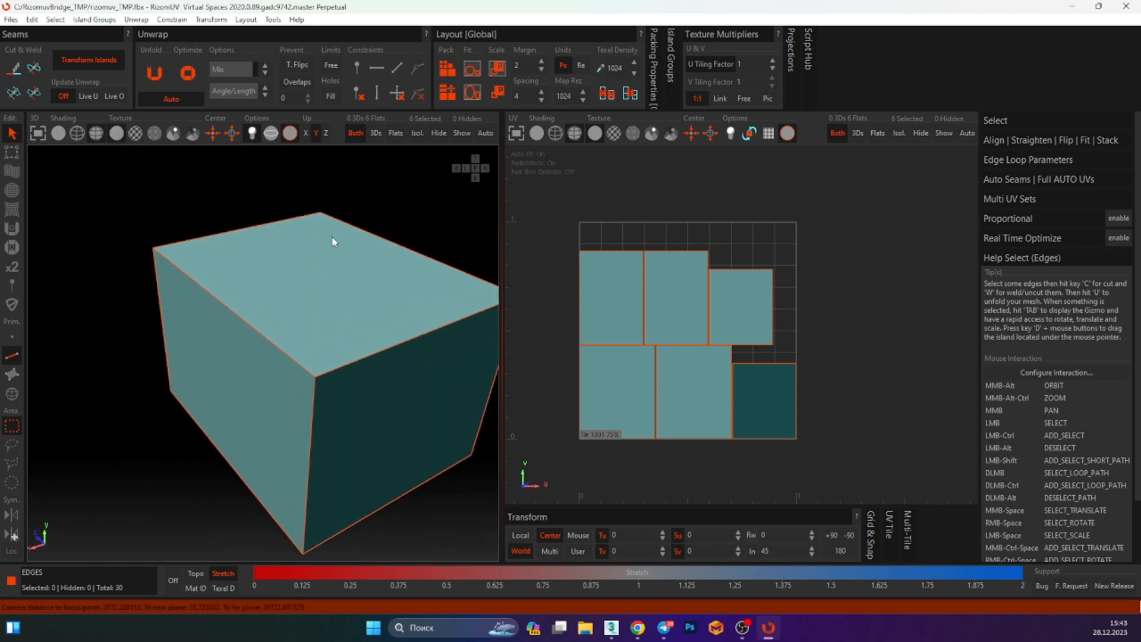
# Toggle the checker texture and wireframe shading in the UV view, then restore the default shading
pyautogui.click(614, 133)
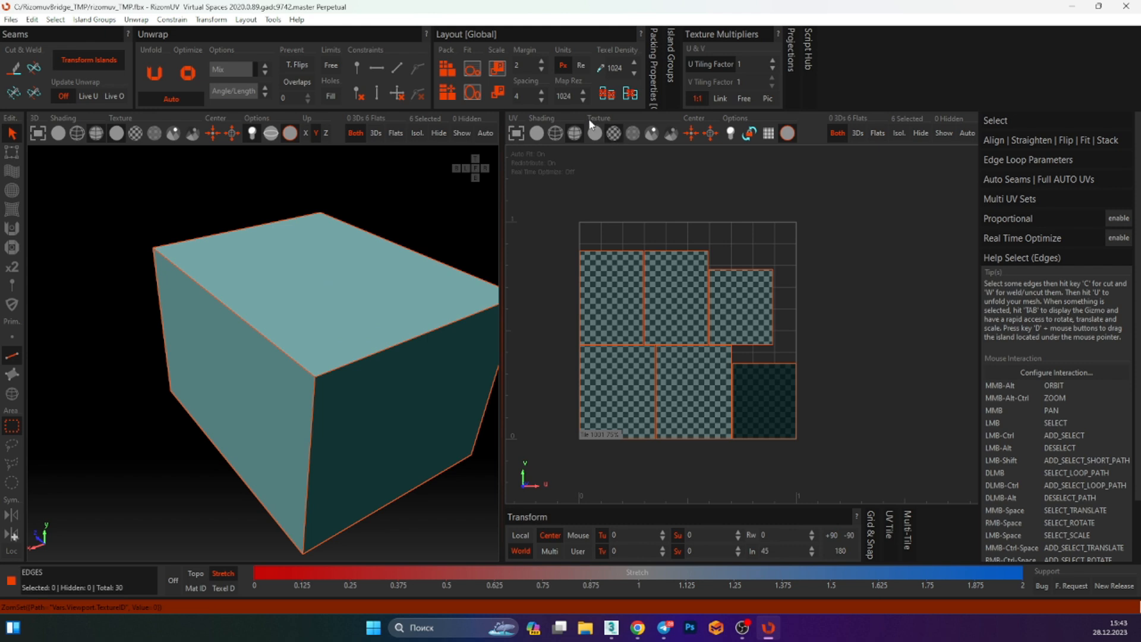
pyautogui.click(594, 133)
pyautogui.click(555, 133)
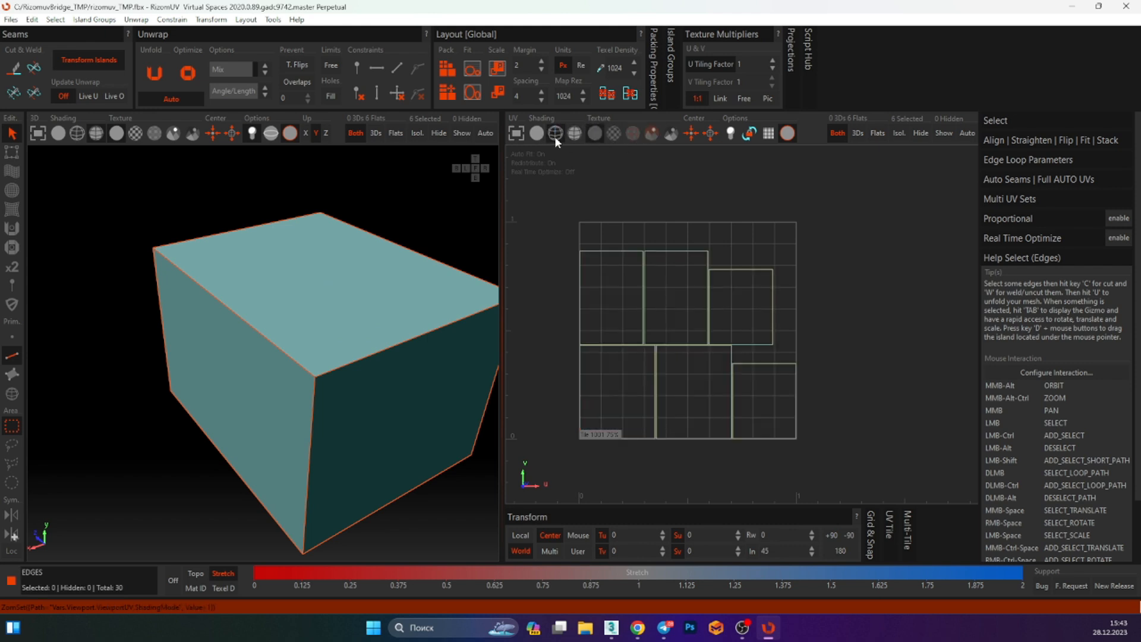
pyautogui.click(543, 134)
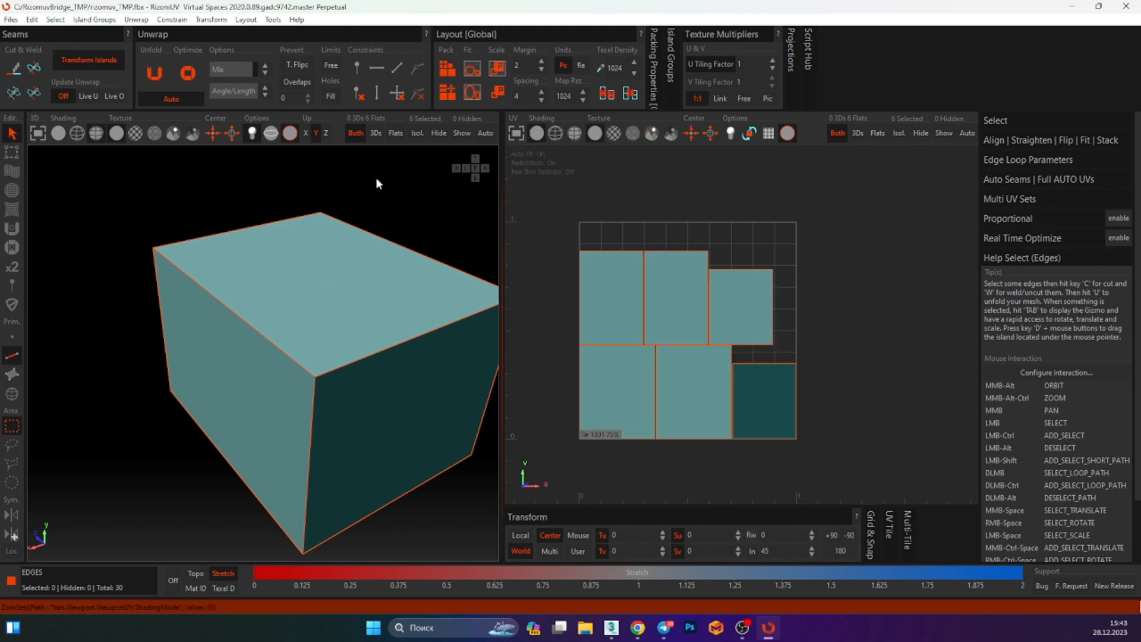
pyautogui.click(576, 133)
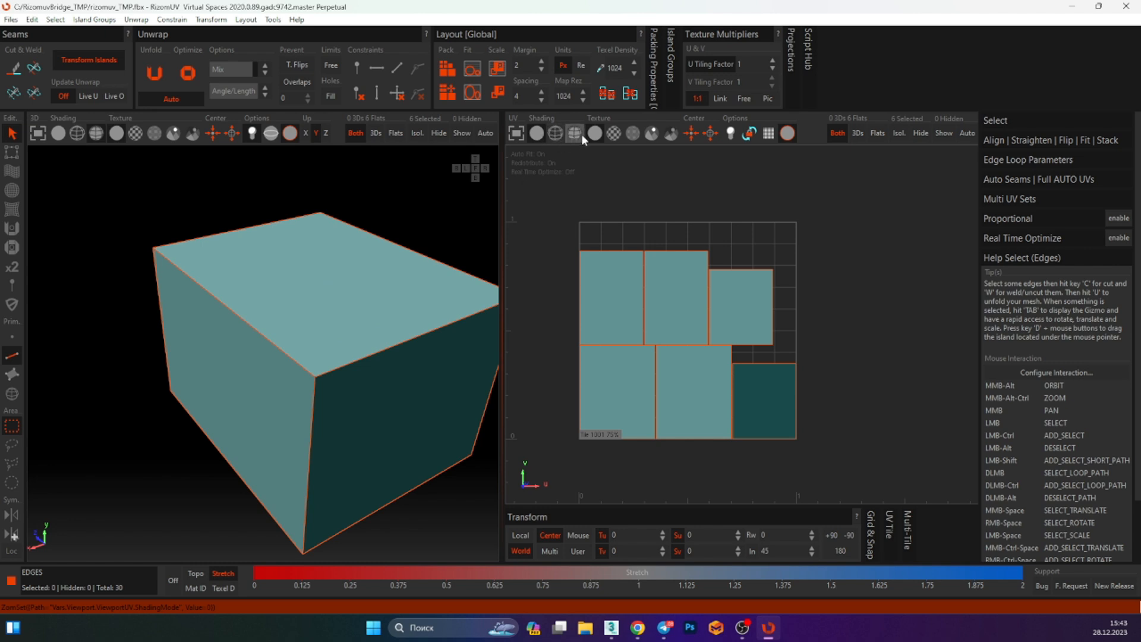
# Try deforming the UV islands with the Drag brush and undo the changes
pyautogui.moveTo(808, 220); pyautogui.dragTo(548, 490)
pyautogui.click(774, 230)
pyautogui.moveTo(812, 202); pyautogui.dragTo(566, 461)
pyautogui.click(779, 308)
pyautogui.click(12, 172)
pyautogui.moveTo(639, 301)
pyautogui.mouseDown()
pyautogui.moveTo(692, 293)
pyautogui.moveTo(657, 310)
pyautogui.moveTo(689, 312)
pyautogui.moveTo(657, 347)
pyautogui.moveTo(678, 306)
pyautogui.moveTo(659, 339)
pyautogui.mouseUp()
pyautogui.hotkey('ctrl', 'z')
pyautogui.hotkey('ctrl', 'z')
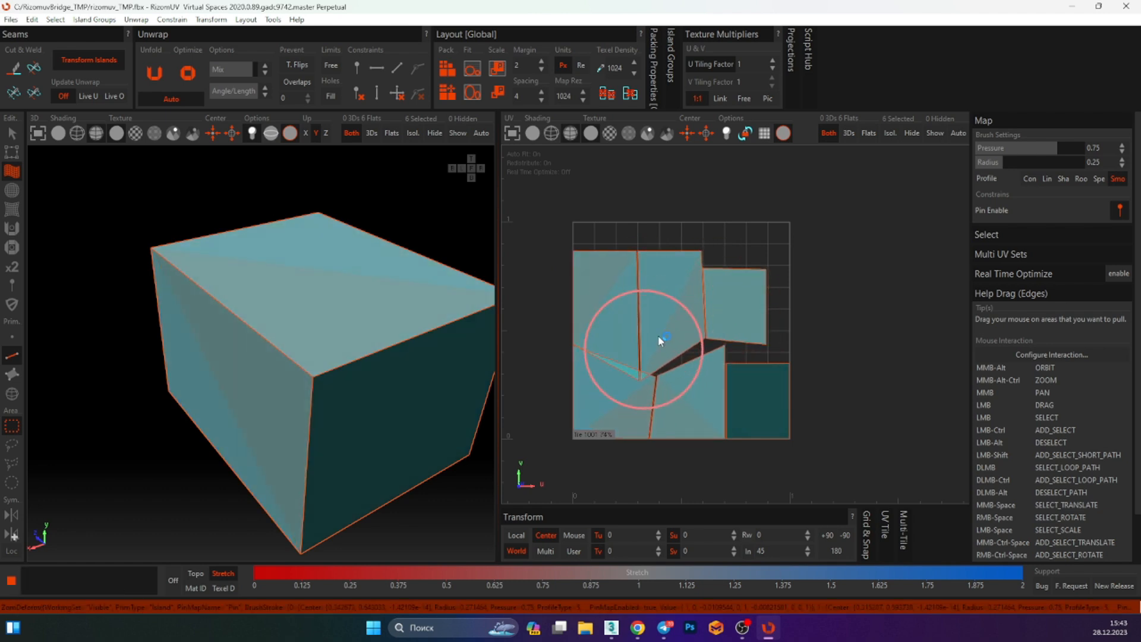
pyautogui.hotkey('ctrl', 'z')
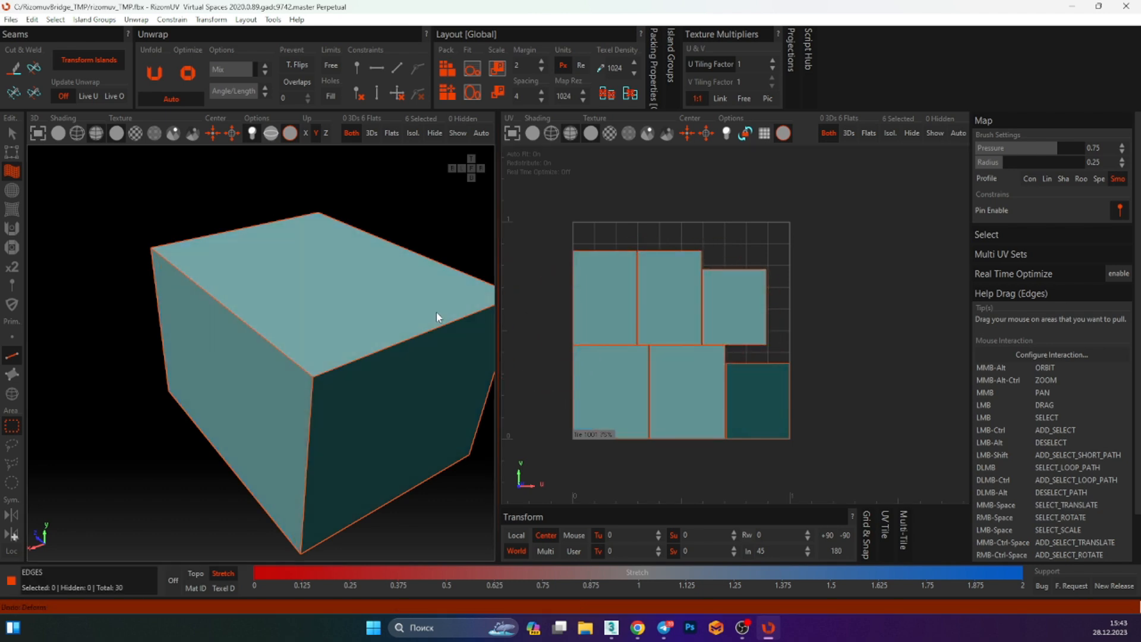
# Try another UV brush on the islands and undo it
pyautogui.click(12, 190)
pyautogui.moveTo(633, 321)
pyautogui.mouseDown()
pyautogui.moveTo(687, 284)
pyautogui.moveTo(626, 321)
pyautogui.moveTo(671, 333)
pyautogui.mouseUp()
pyautogui.hotkey('ctrl', 'z')
# Pinch the lower-middle UV islands with the Pinch brush
pyautogui.click(12, 209)
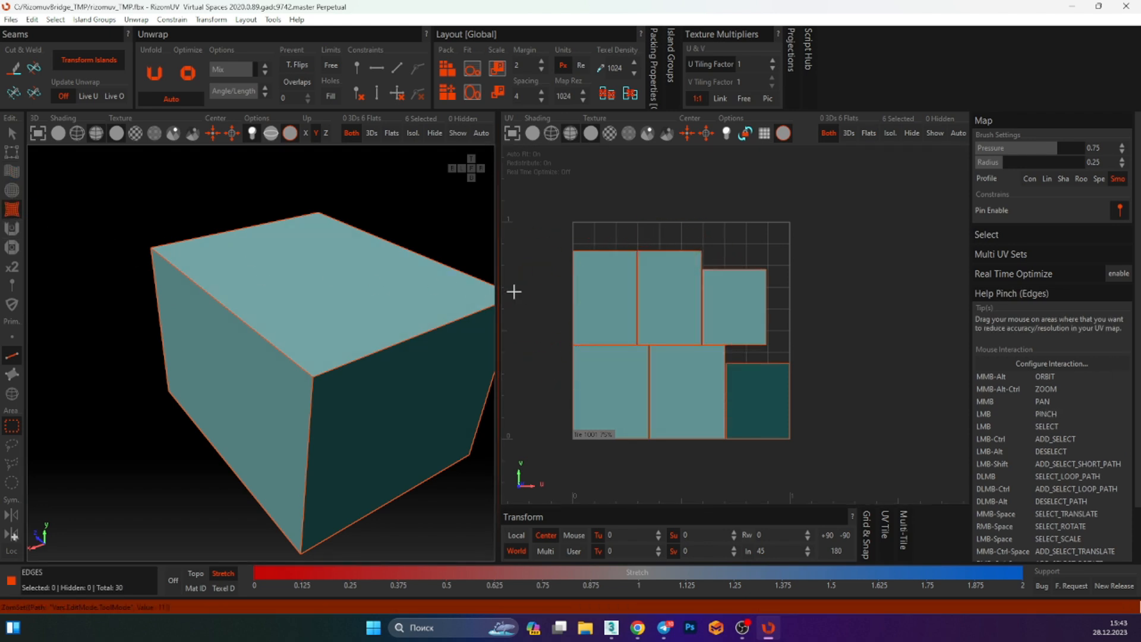
pyautogui.moveTo(599, 331)
pyautogui.mouseDown()
pyautogui.moveTo(765, 301)
pyautogui.moveTo(656, 373)
pyautogui.mouseUp()
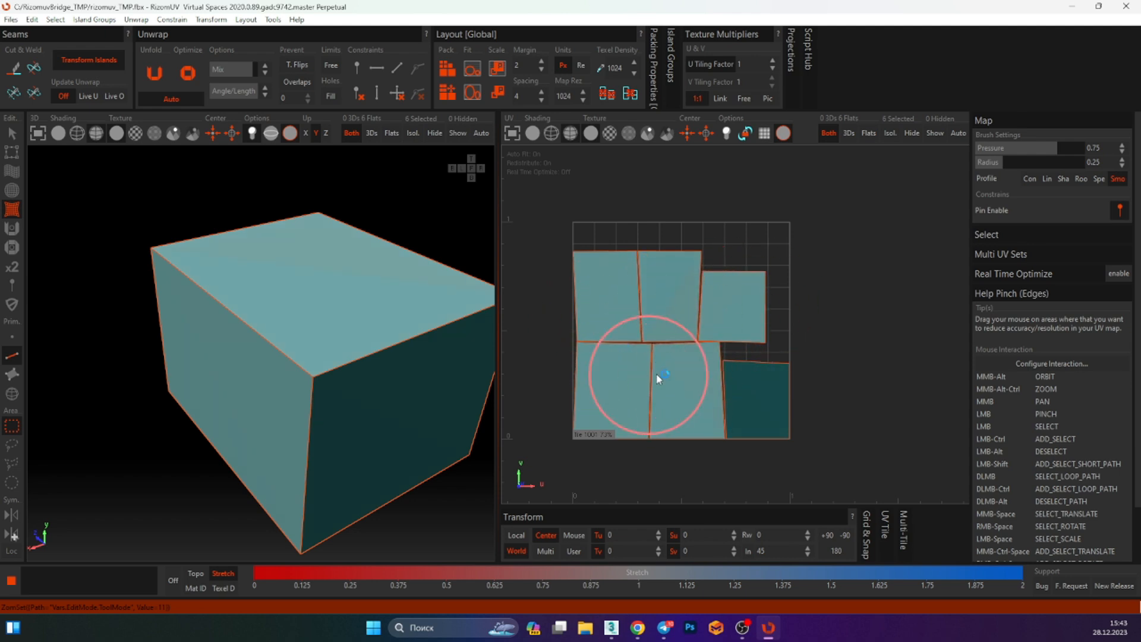
# Undo the pinch on the UV islands and select all of the box's edges with the Select tool
pyautogui.hotkey('ctrl', 'z')
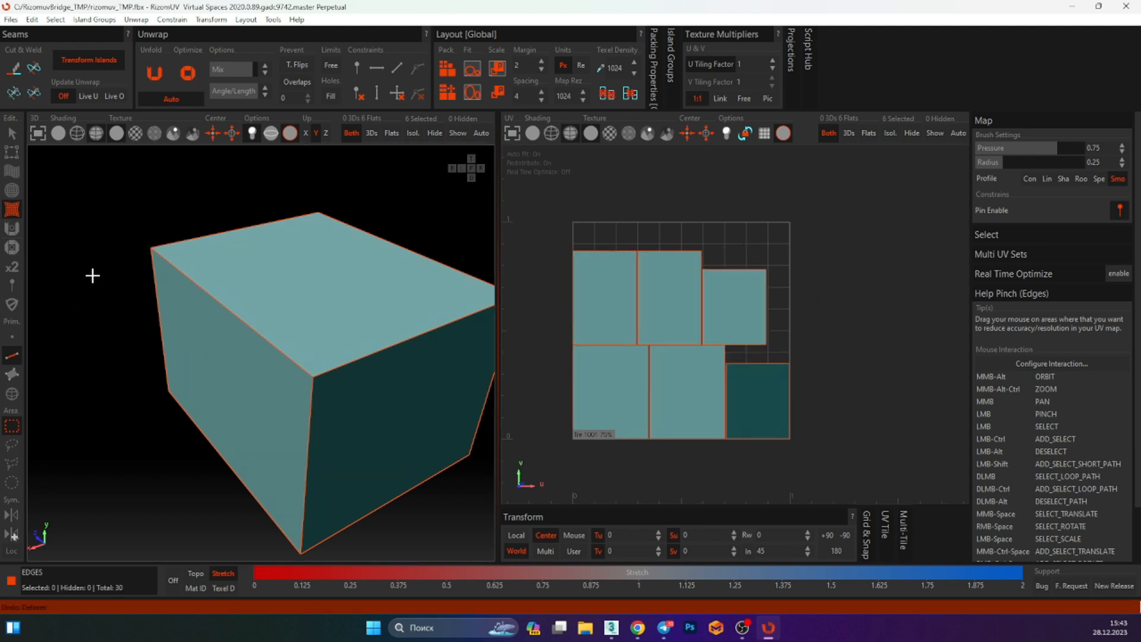
pyautogui.keyDown('alt'); pyautogui.moveTo(306, 259); pyautogui.dragTo(296, 273, button='middle'); pyautogui.keyUp('alt')
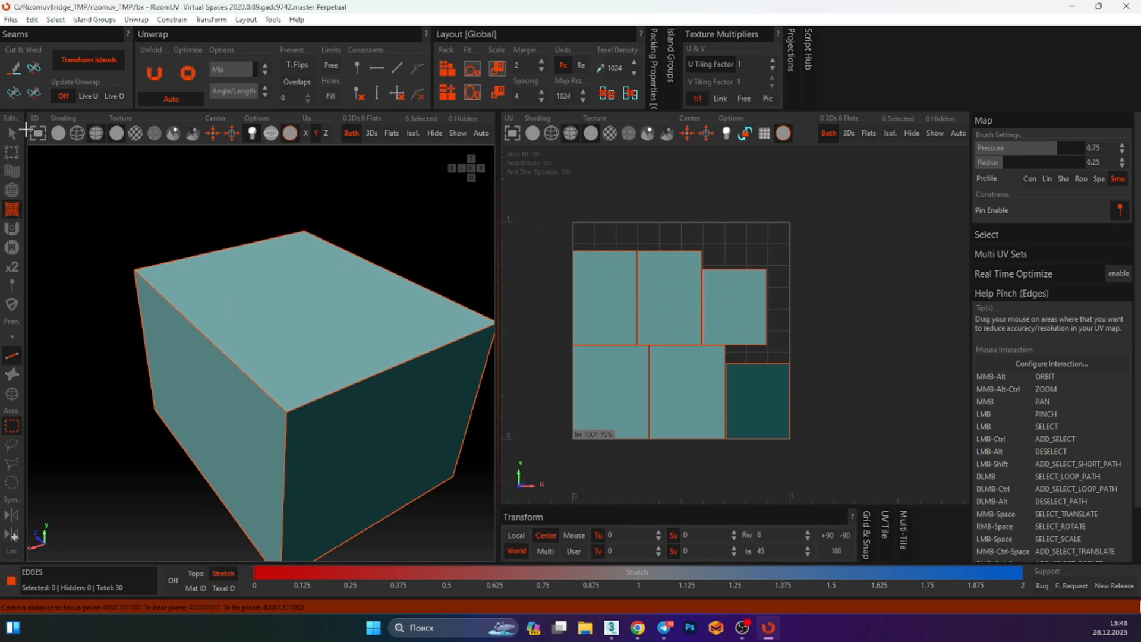
pyautogui.click(12, 133)
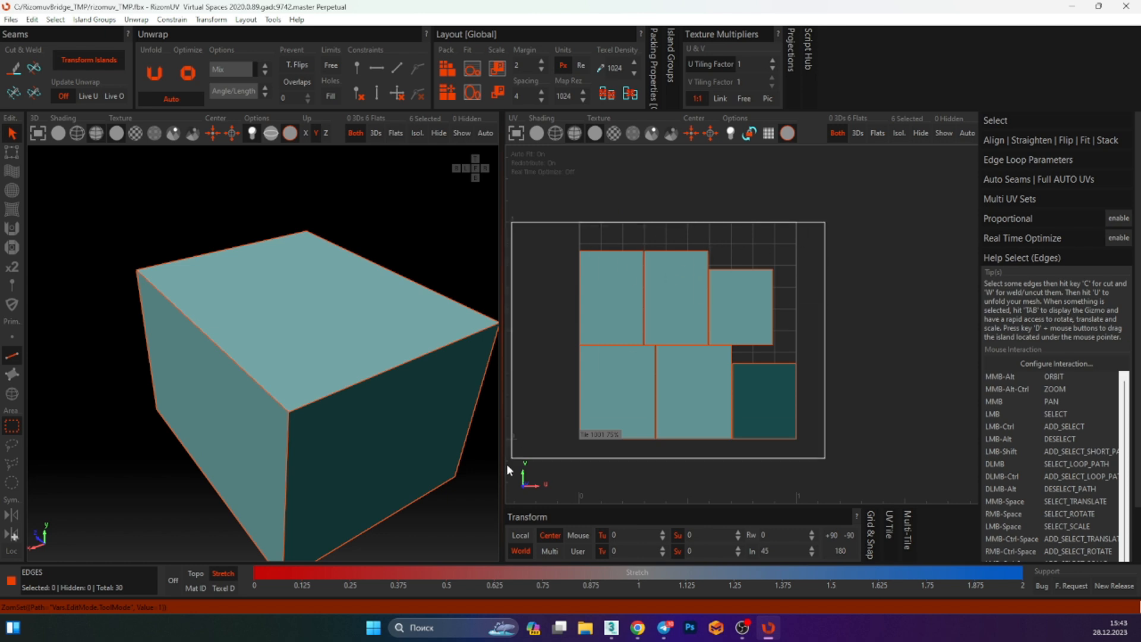
pyautogui.click(431, 381)
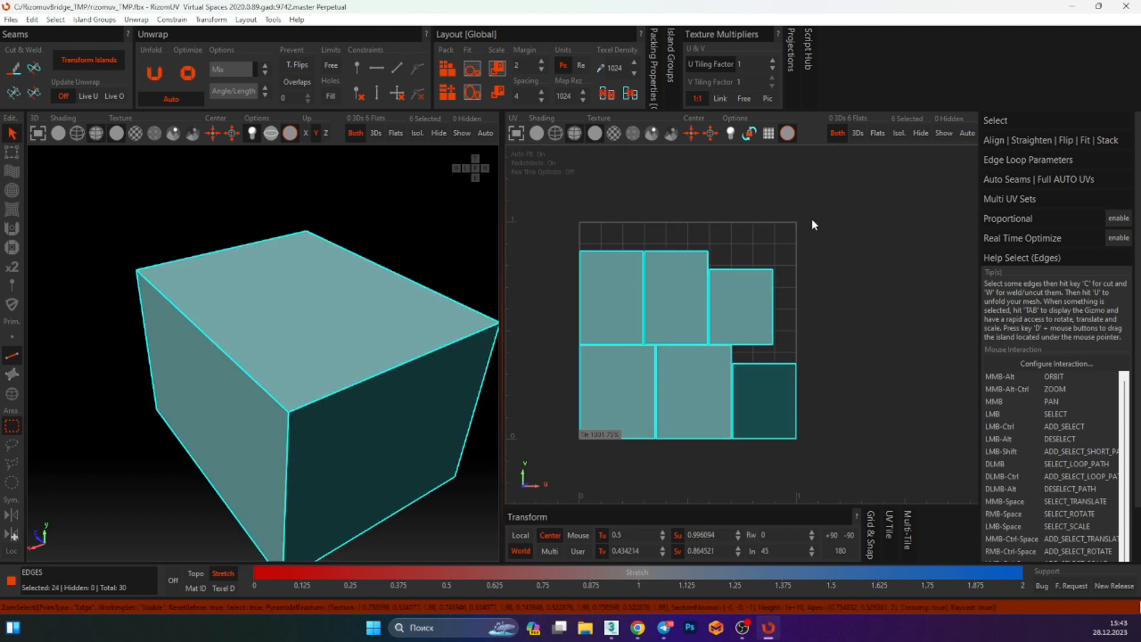
pyautogui.moveTo(814, 224); pyautogui.dragTo(559, 459)
pyautogui.keyDown('alt'); pyautogui.moveTo(467, 306); pyautogui.dragTo(415, 267, button='middle'); pyautogui.keyUp('alt')
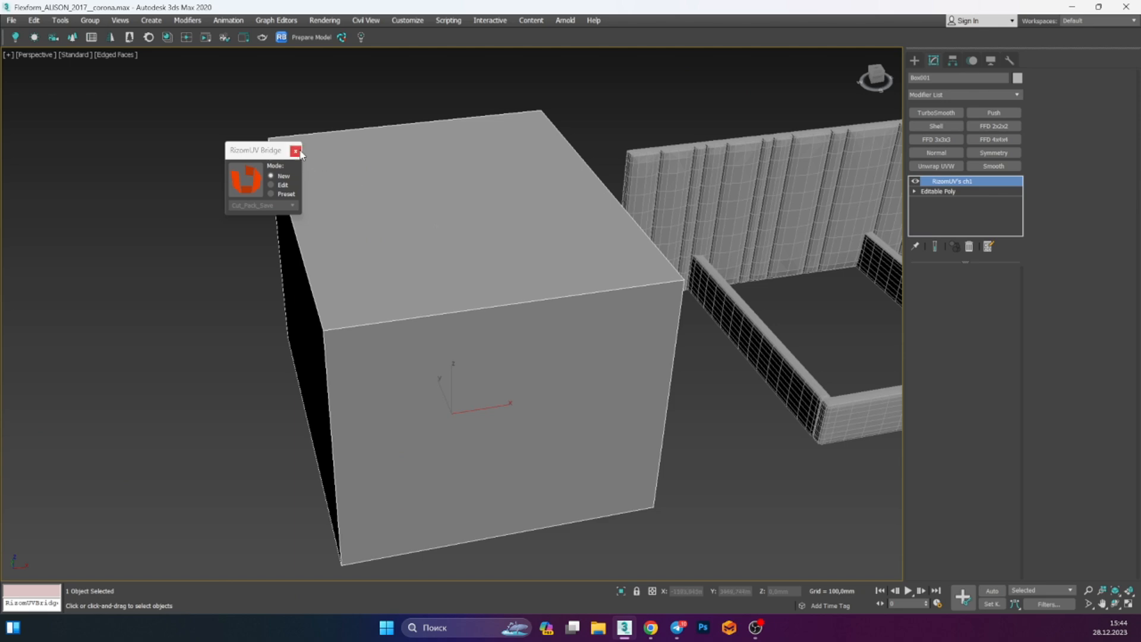
# Close the RizomUV Bridge dialog and convert the box to an Editable Poly
pyautogui.click(295, 151)
pyautogui.keyDown('alt'); pyautogui.moveTo(377, 204); pyautogui.dragTo(713, 261, button='middle'); pyautogui.keyUp('alt')
pyautogui.keyDown('alt'); pyautogui.moveTo(589, 229); pyautogui.dragTo(523, 199, button='middle'); pyautogui.keyUp('alt')
pyautogui.rightClick(523, 200)
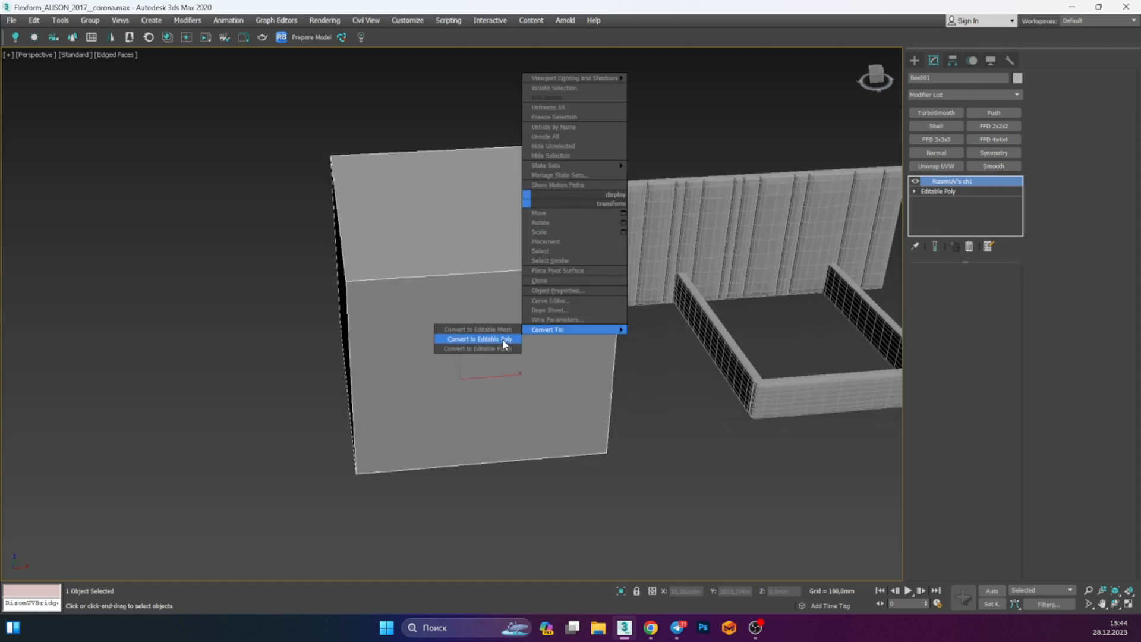
pyautogui.click(502, 341)
pyautogui.scroll(-5, 559, 342)
pyautogui.keyDown('alt'); pyautogui.moveTo(581, 342); pyautogui.dragTo(533, 342, button='middle'); pyautogui.keyUp('alt')
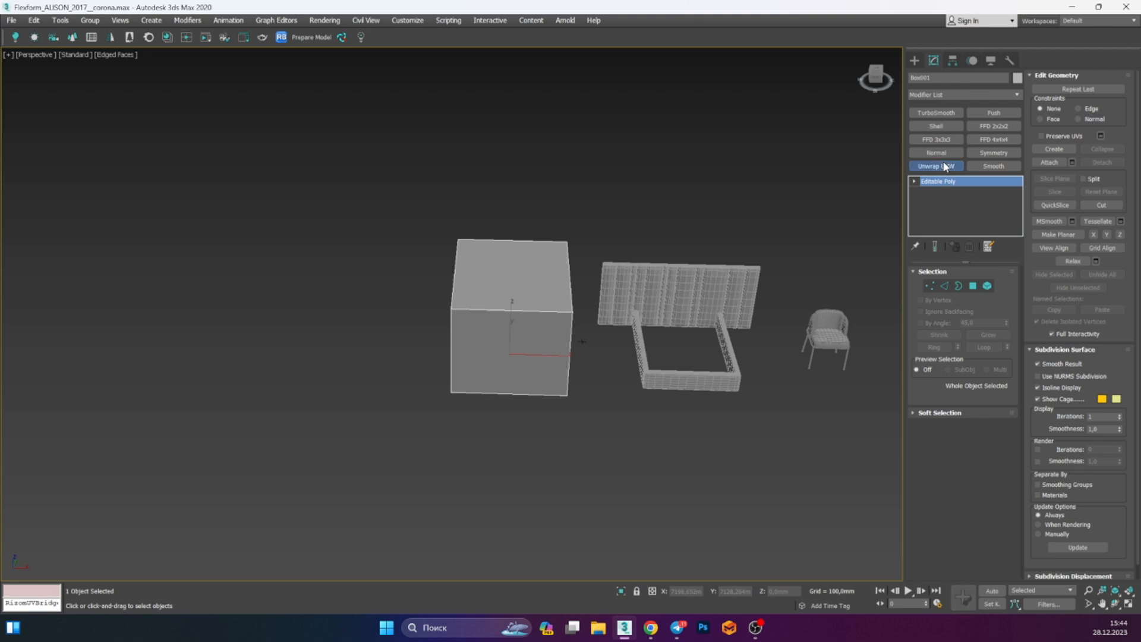
# Add an Unwrap UVW modifier to the box, select all its faces and open the UV editor
pyautogui.click(946, 167)
pyautogui.hotkey('ctrl', 'a')
pyautogui.click(963, 516)
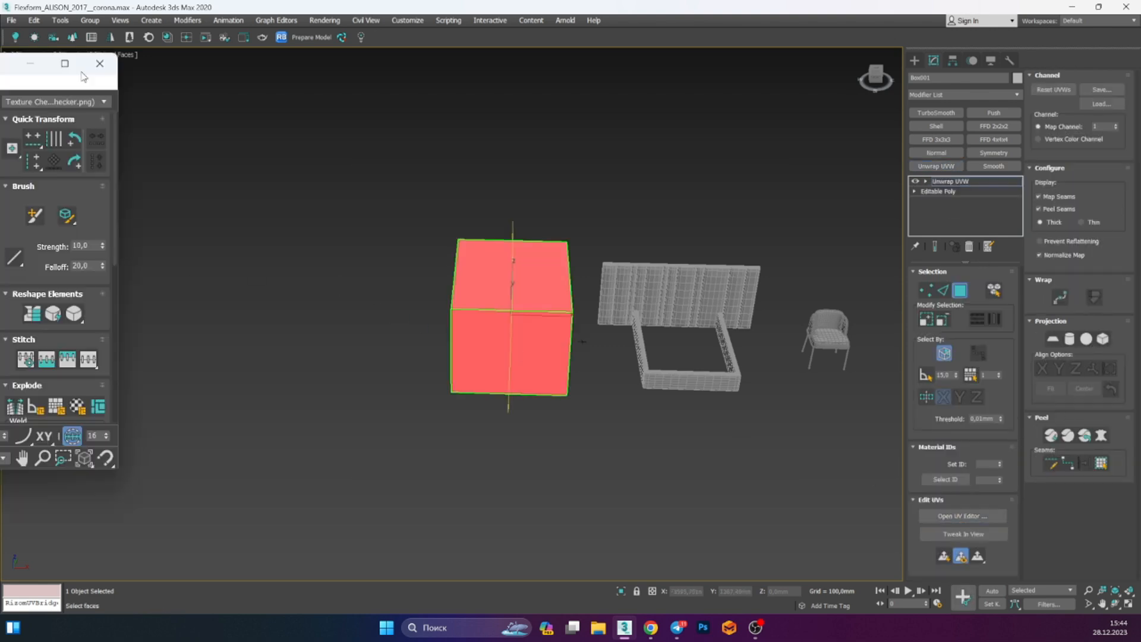
# Try rotating the UV islands in the UV editor, undo it, close the editor and remove the modifier
pyautogui.scroll(3, 538, 214)
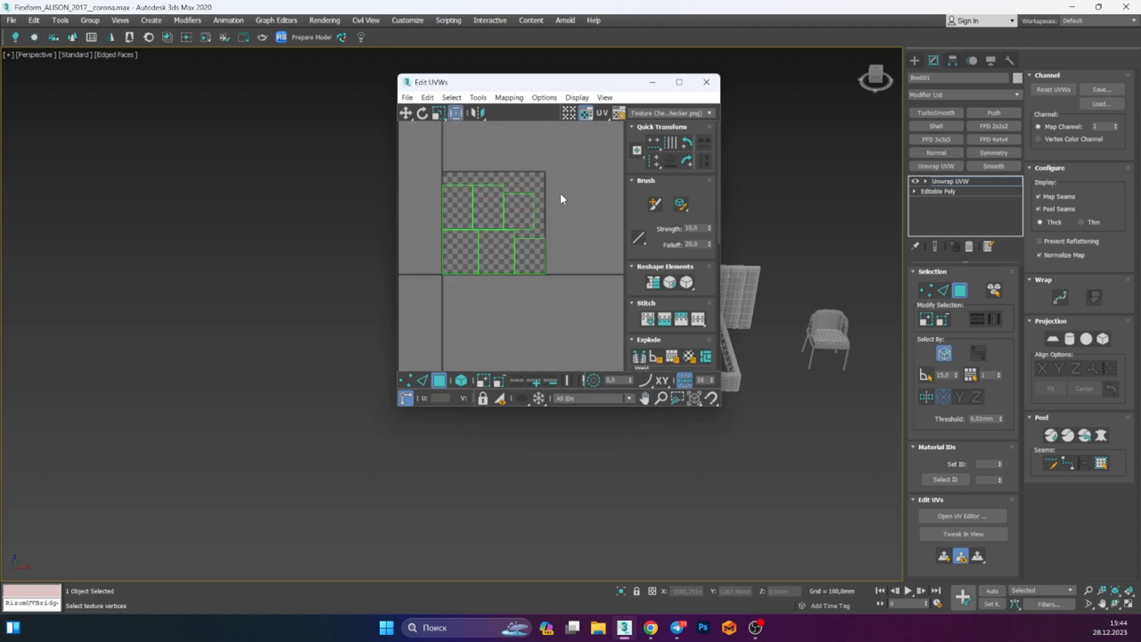
pyautogui.scroll(-2, 549, 213)
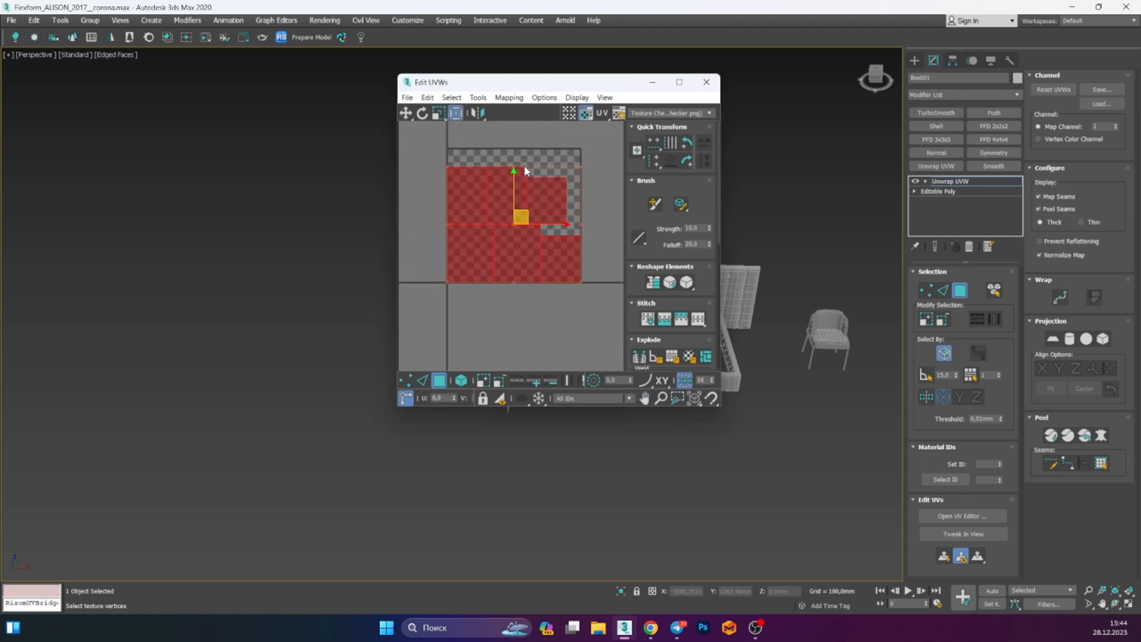
pyautogui.moveTo(512, 164); pyautogui.dragTo(565, 145)
pyautogui.click(578, 159)
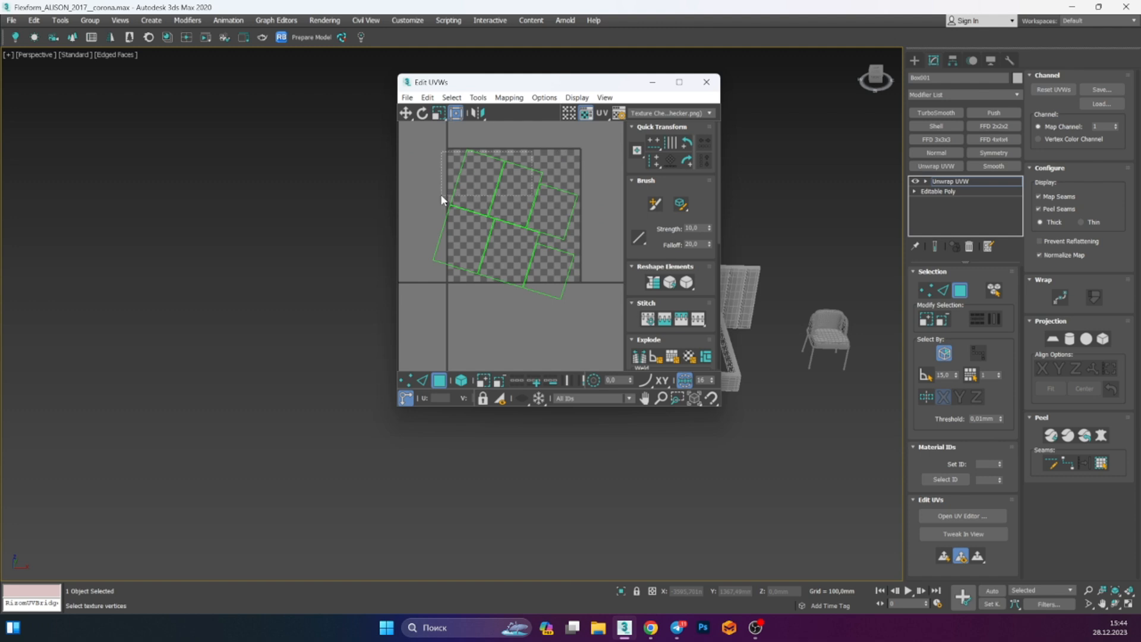
pyautogui.moveTo(441, 195); pyautogui.dragTo(441, 197)
pyautogui.click(498, 150)
pyautogui.hotkey('ctrl', 'z')
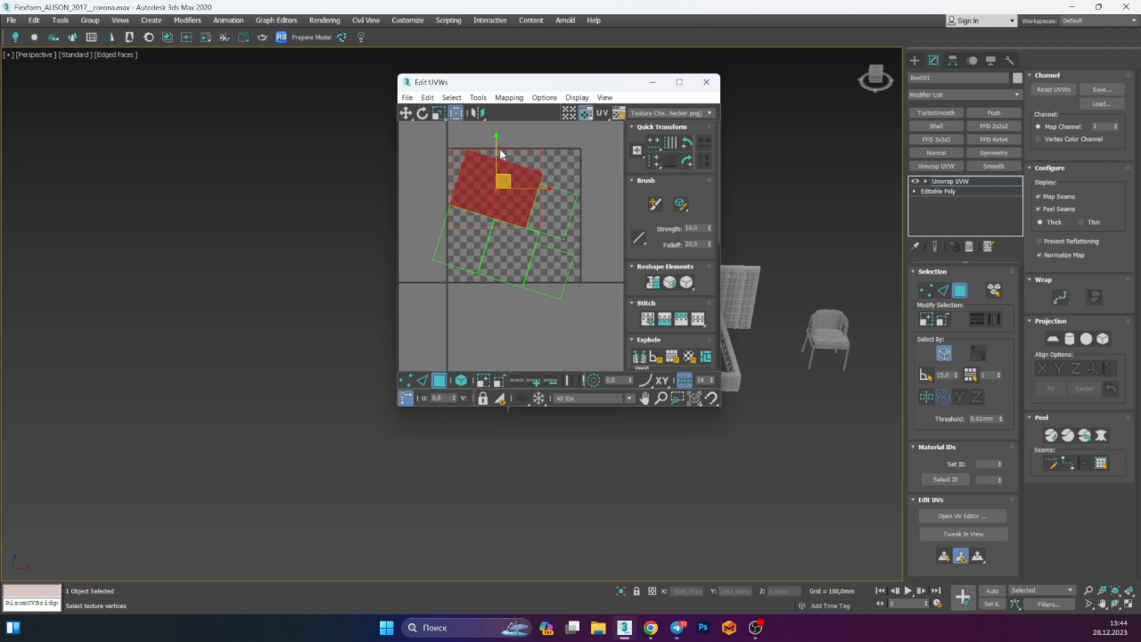
pyautogui.click(554, 178)
pyautogui.hotkey('ctrl', 'z')
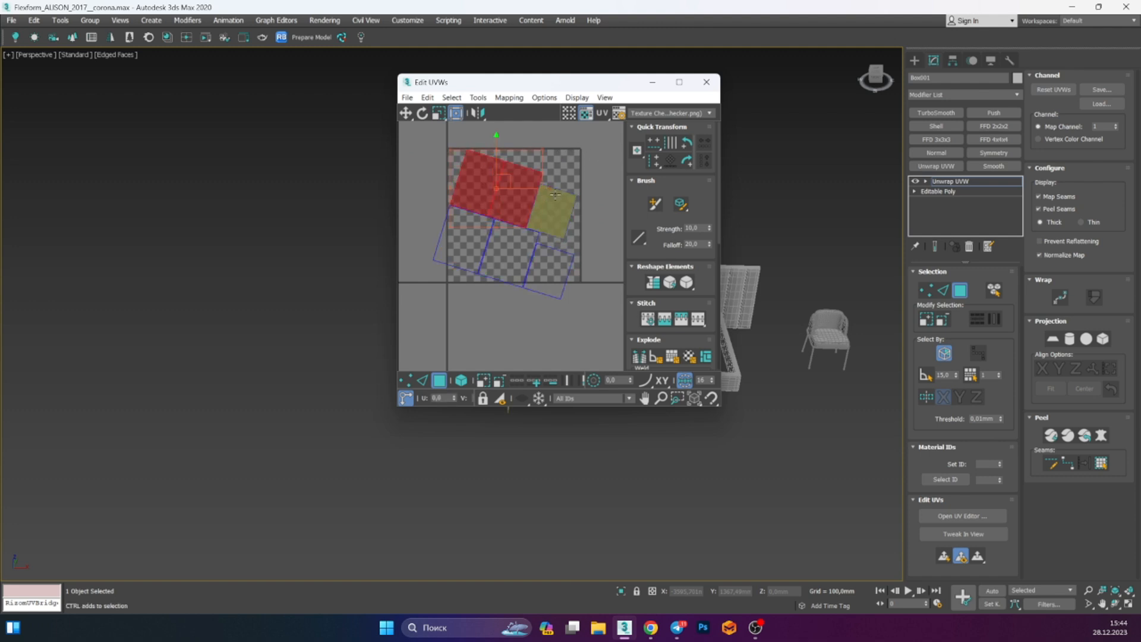
pyautogui.hotkey('ctrl', 'z')
pyautogui.hotkey('ctrl', 'z')
pyautogui.hotkey('ctrl', 'z')
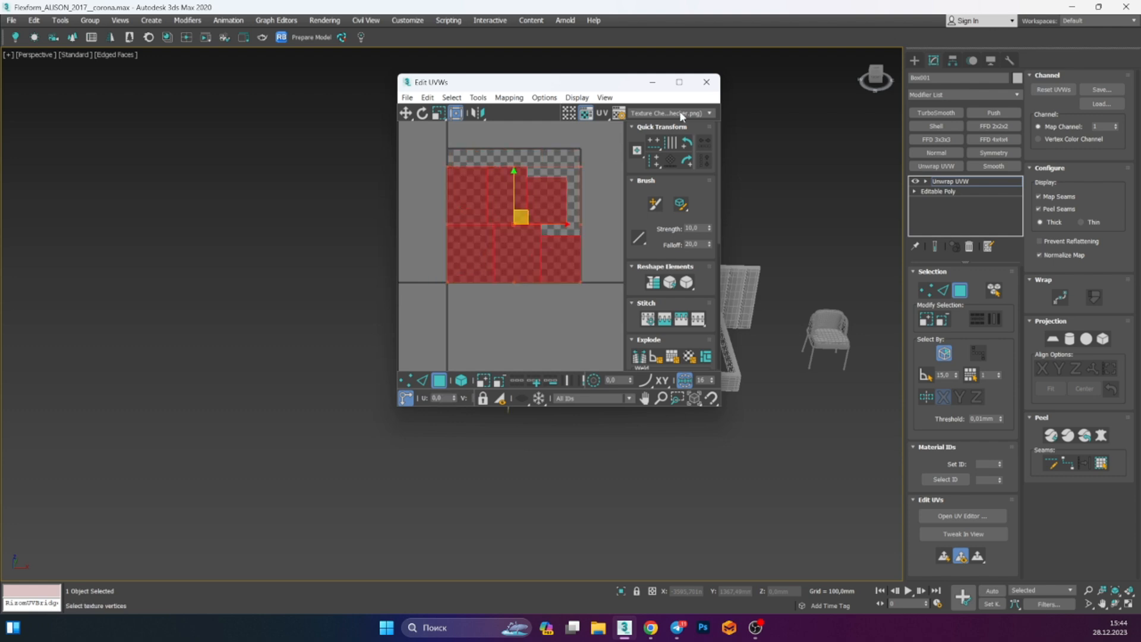
pyautogui.click(707, 82)
pyautogui.hotkey('ctrl', 'z')
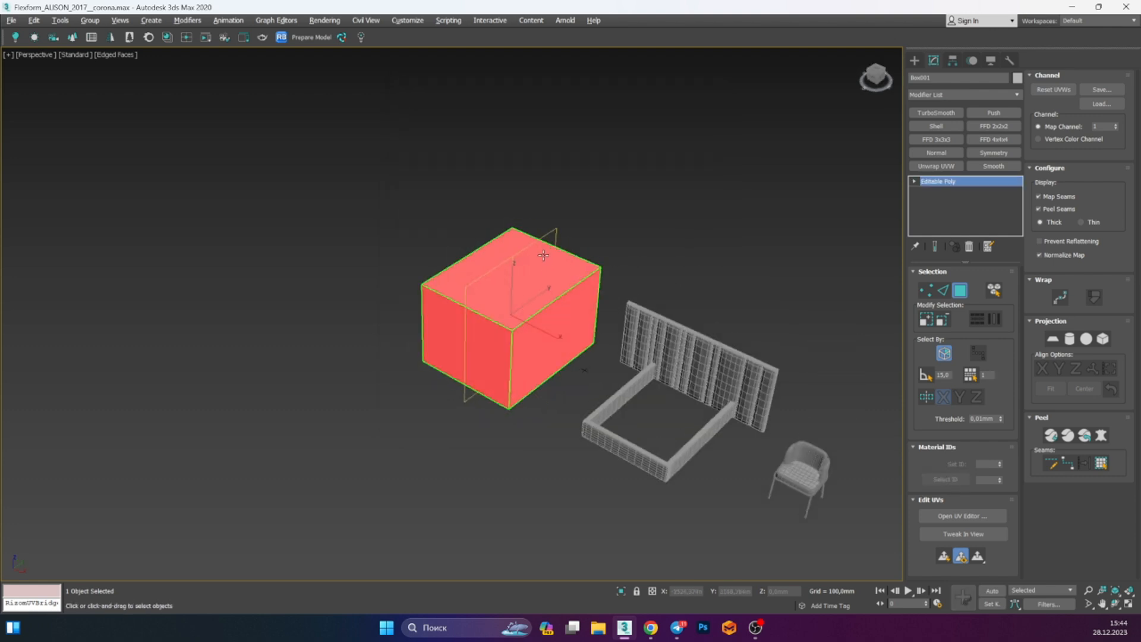
# Select the bed model and isolate it in the viewport
pyautogui.keyDown('alt'); pyautogui.moveTo(517, 287); pyautogui.dragTo(472, 282, button='middle'); pyautogui.keyUp('alt')
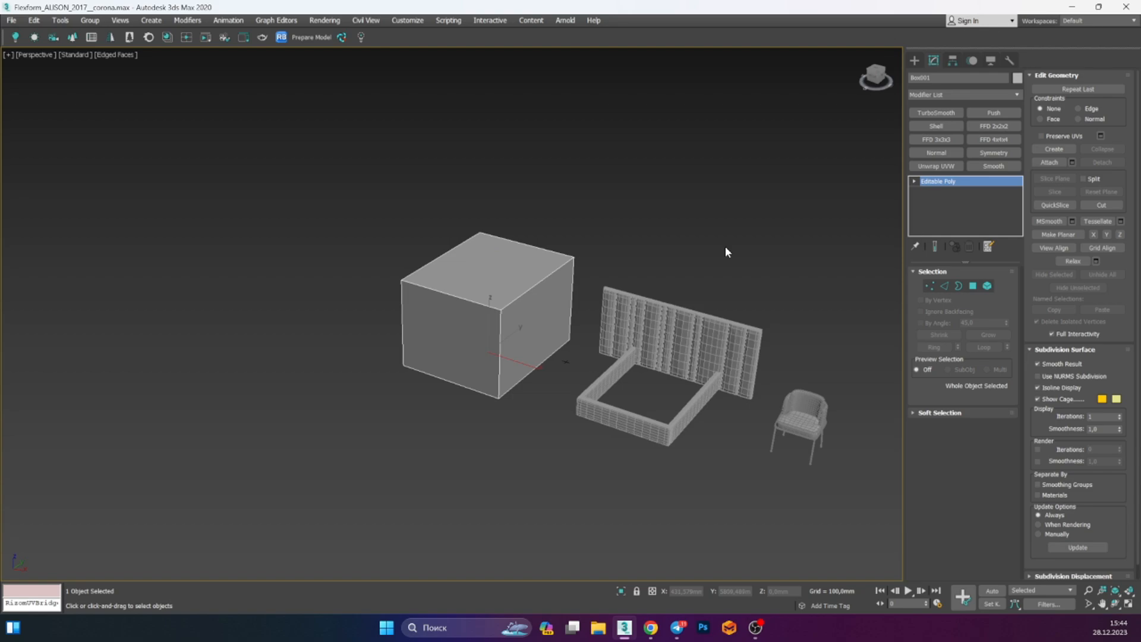
pyautogui.click(674, 336)
pyautogui.hotkey('alt', 'q')
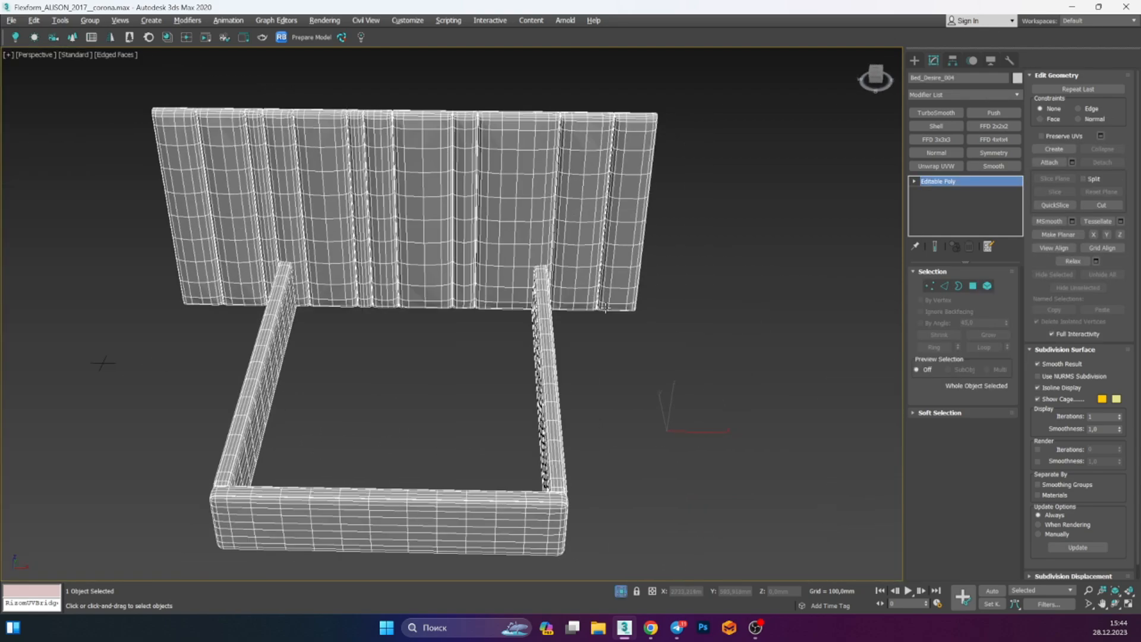
# Add an Unwrap UVW modifier to the bed, select all its faces, then delete the modifier
pyautogui.keyDown('alt'); pyautogui.moveTo(605, 307); pyautogui.dragTo(620, 281, button='middle'); pyautogui.keyUp('alt')
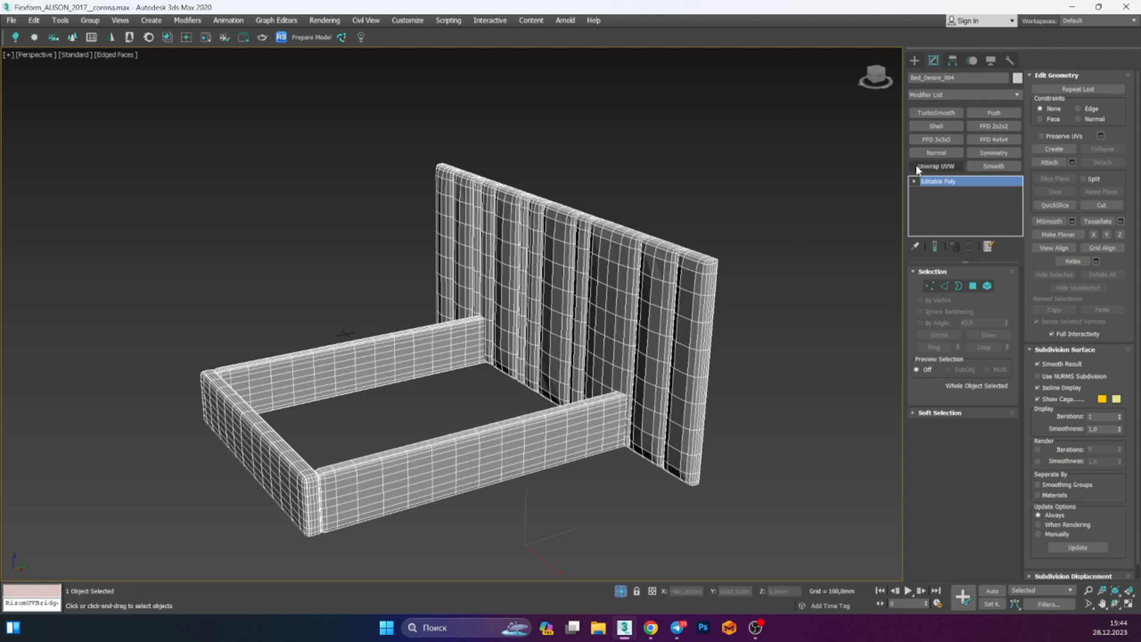
pyautogui.keyDown('alt'); pyautogui.moveTo(718, 280); pyautogui.dragTo(651, 303, button='middle'); pyautogui.keyUp('alt')
pyautogui.hotkey('ctrl', 'a')
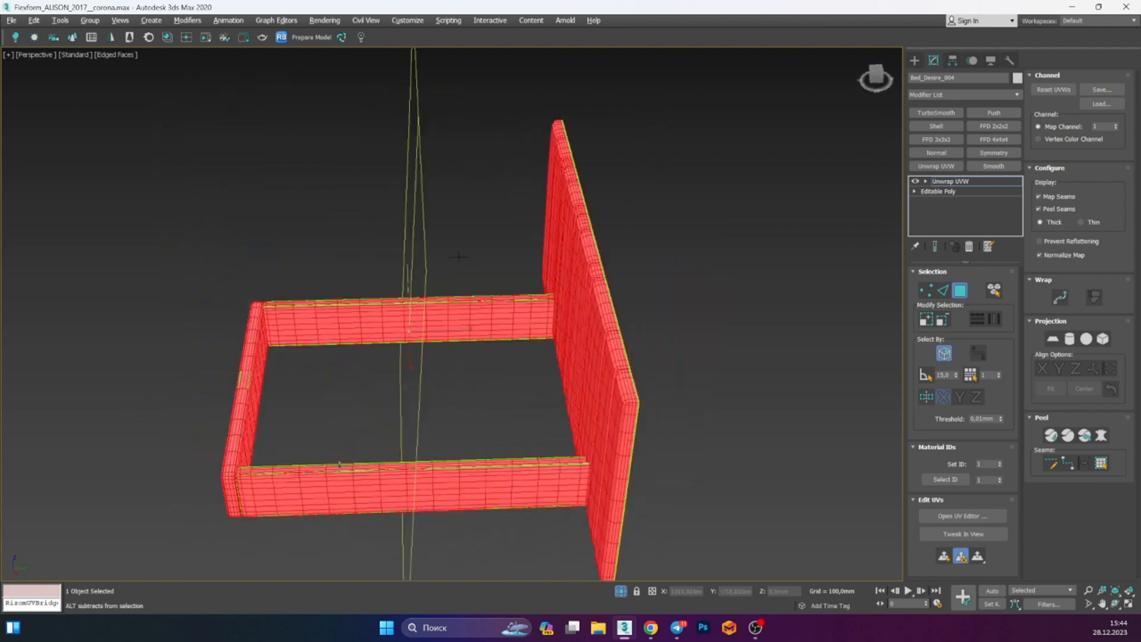
pyautogui.scroll(5, 239, 390)
pyautogui.keyDown('alt'); pyautogui.moveTo(239, 385); pyautogui.dragTo(773, 276, button='middle'); pyautogui.keyUp('alt')
pyautogui.scroll(-6, 546, 311)
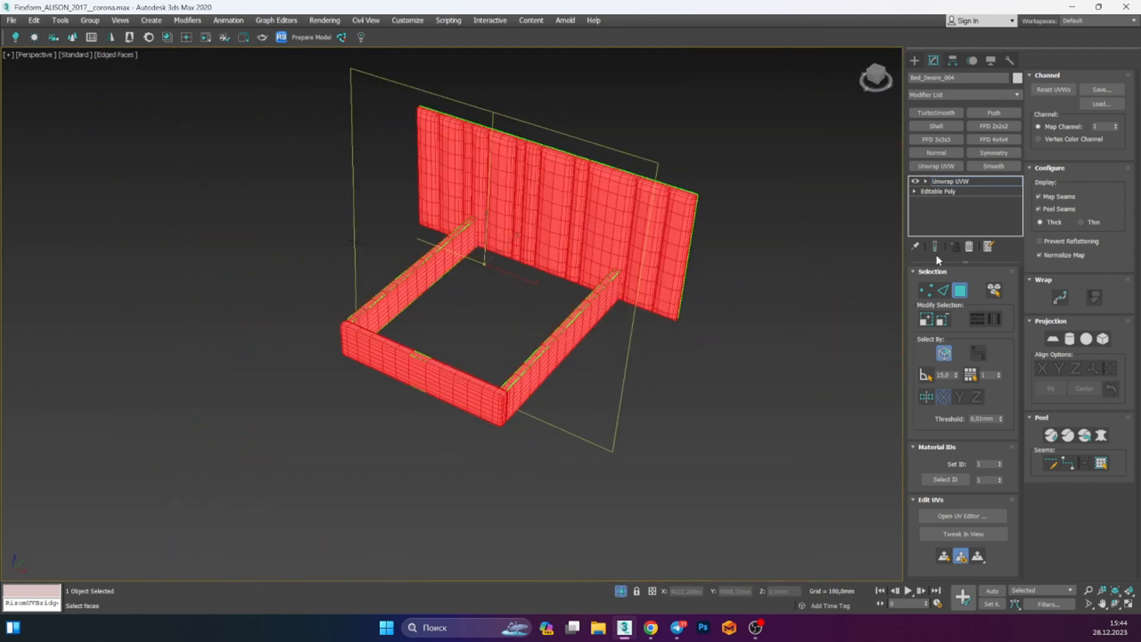
pyautogui.click(965, 248)
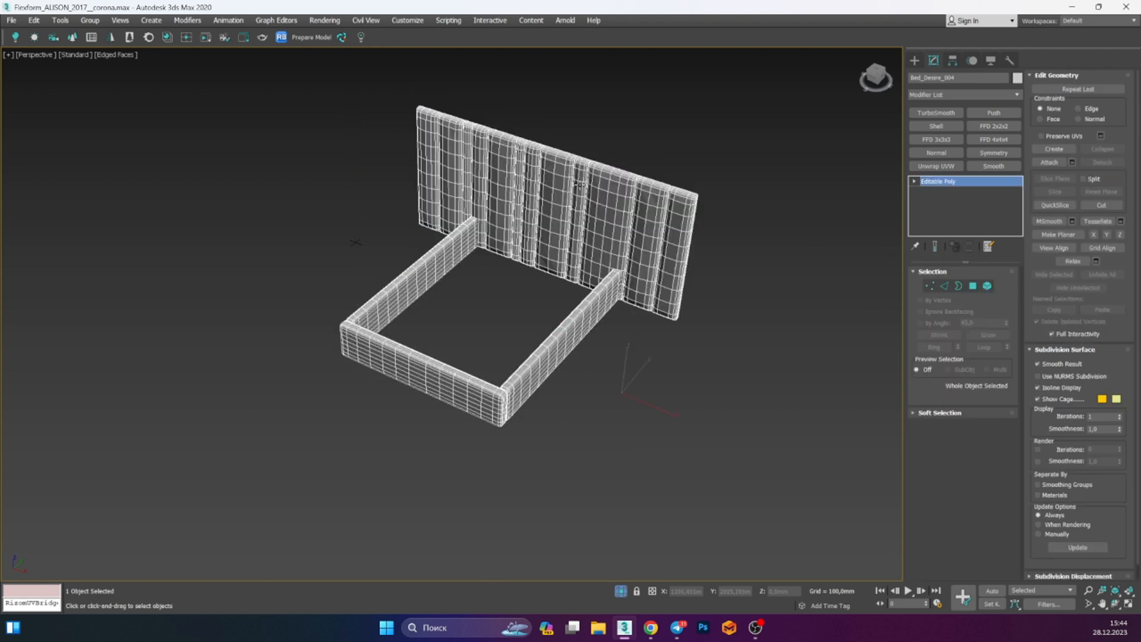
# Send the bed to RizomUV through the RizomUV Bridge in Edit mode
pyautogui.click(342, 39)
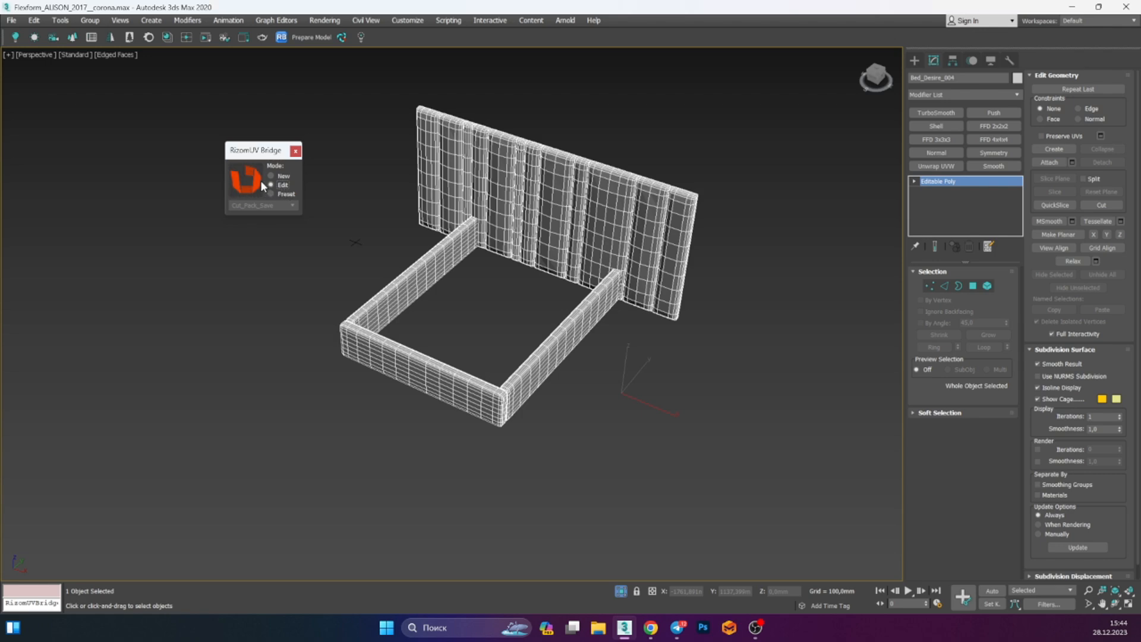
pyautogui.click(341, 185)
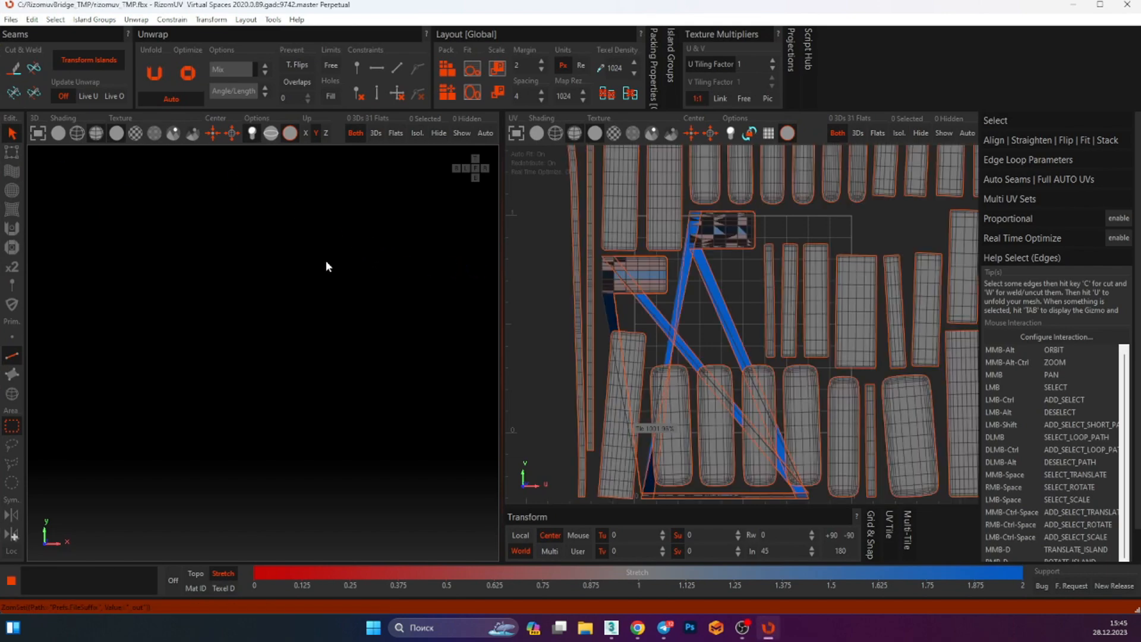
# Frame the bed, select all its edges and unfold its UVs
pyautogui.press('f')
pyautogui.keyDown('alt'); pyautogui.moveTo(356, 299); pyautogui.dragTo(382, 349, button='middle'); pyautogui.keyUp('alt')
pyautogui.moveTo(732, 366); pyautogui.dragTo(769, 374, button='middle')
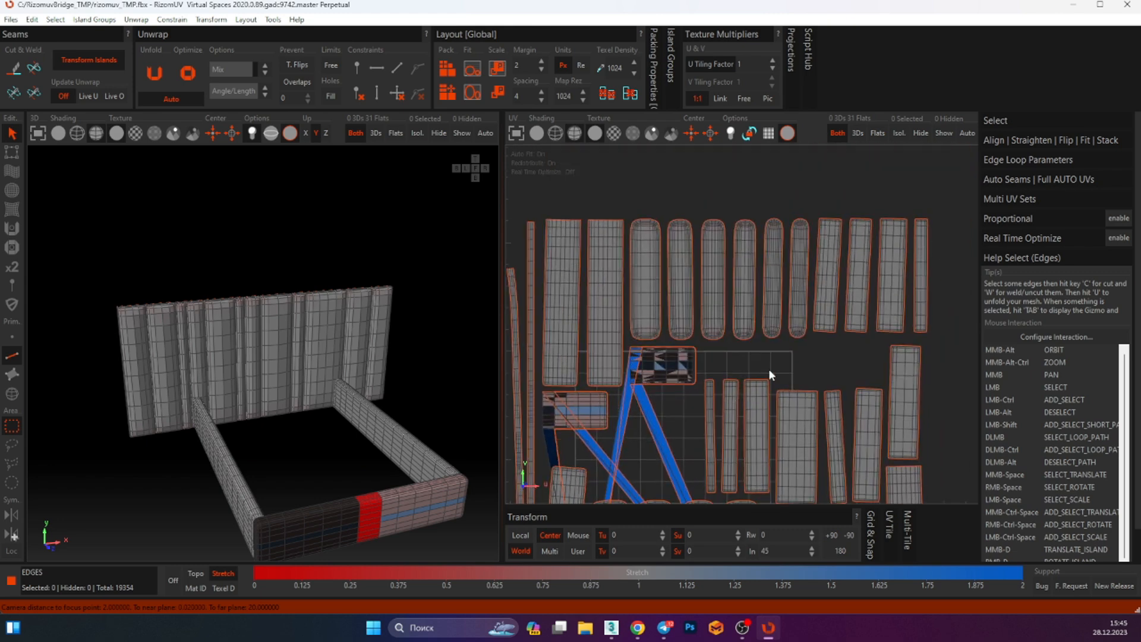
pyautogui.moveTo(887, 274); pyautogui.dragTo(905, 225, button='middle')
pyautogui.hotkey('ctrl', 'a')
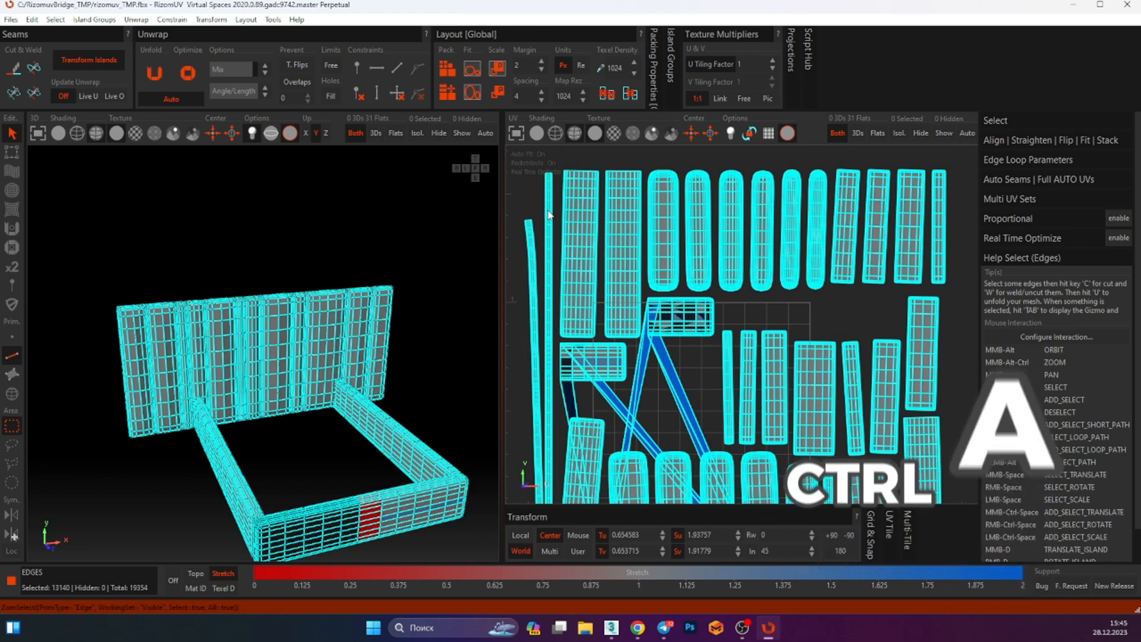
pyautogui.press('u')
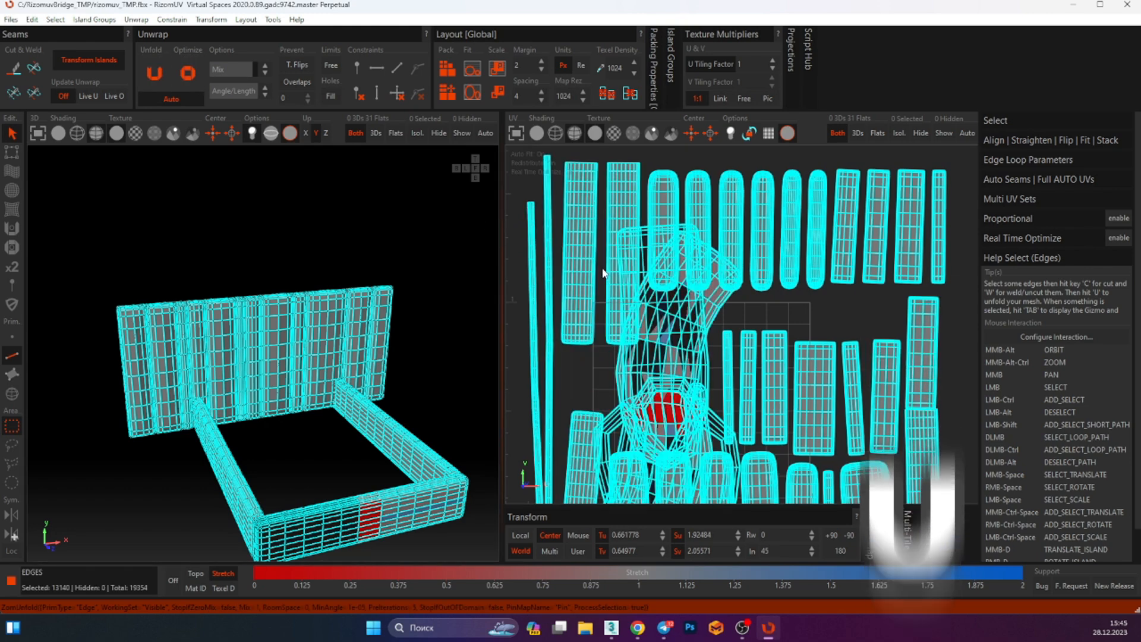
# Pack the UV islands and save the result back to 3ds Max
pyautogui.press('p')
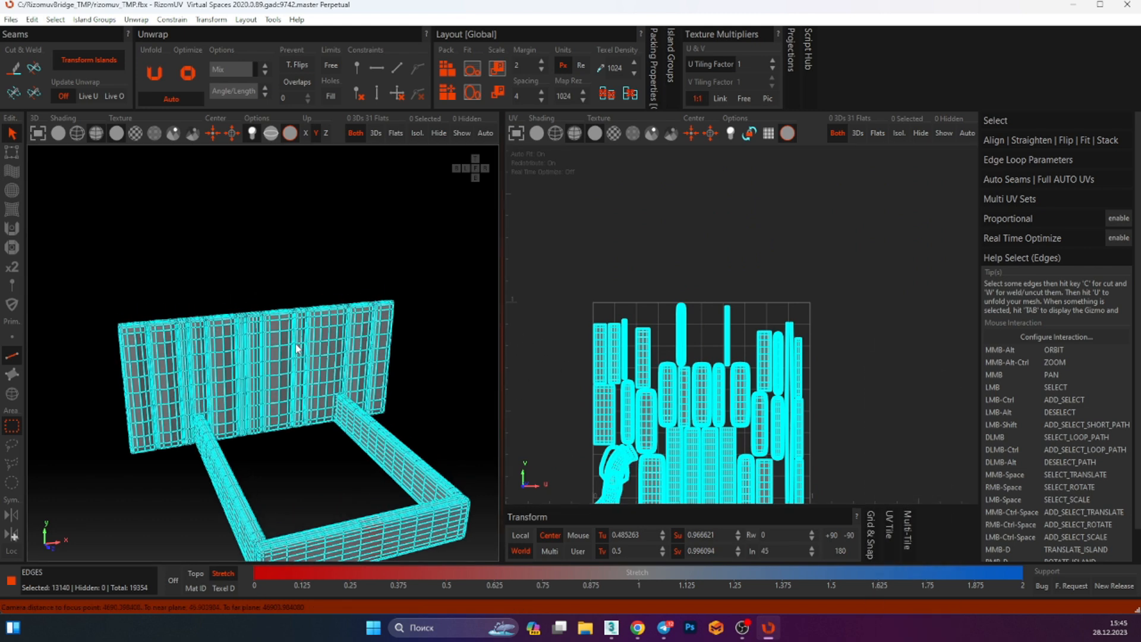
pyautogui.hotkey('ctrl', 's')
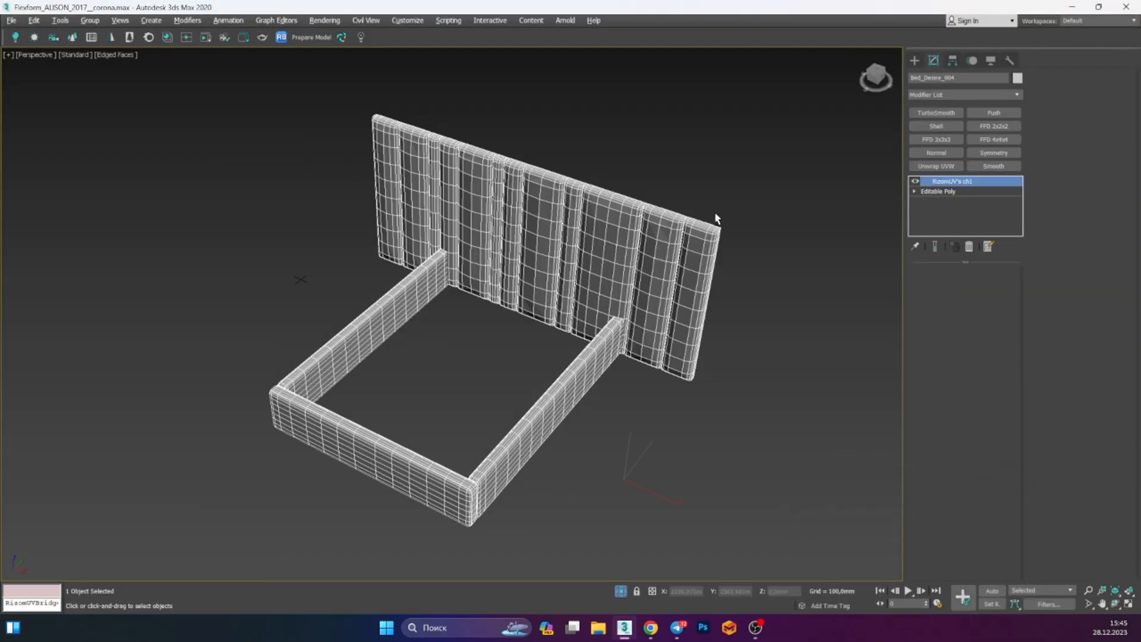
pyautogui.keyDown('alt'); pyautogui.moveTo(649, 261); pyautogui.dragTo(734, 266, button='middle'); pyautogui.keyUp('alt')
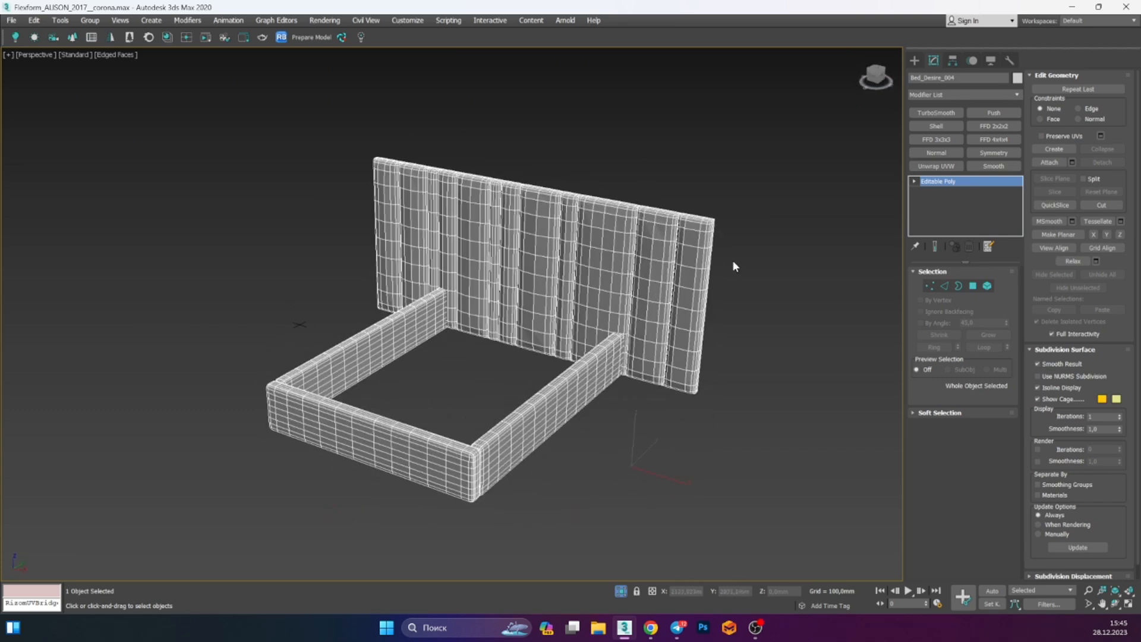
# Send the bed to RizomUV again through the bridge in New mode
pyautogui.click(341, 39)
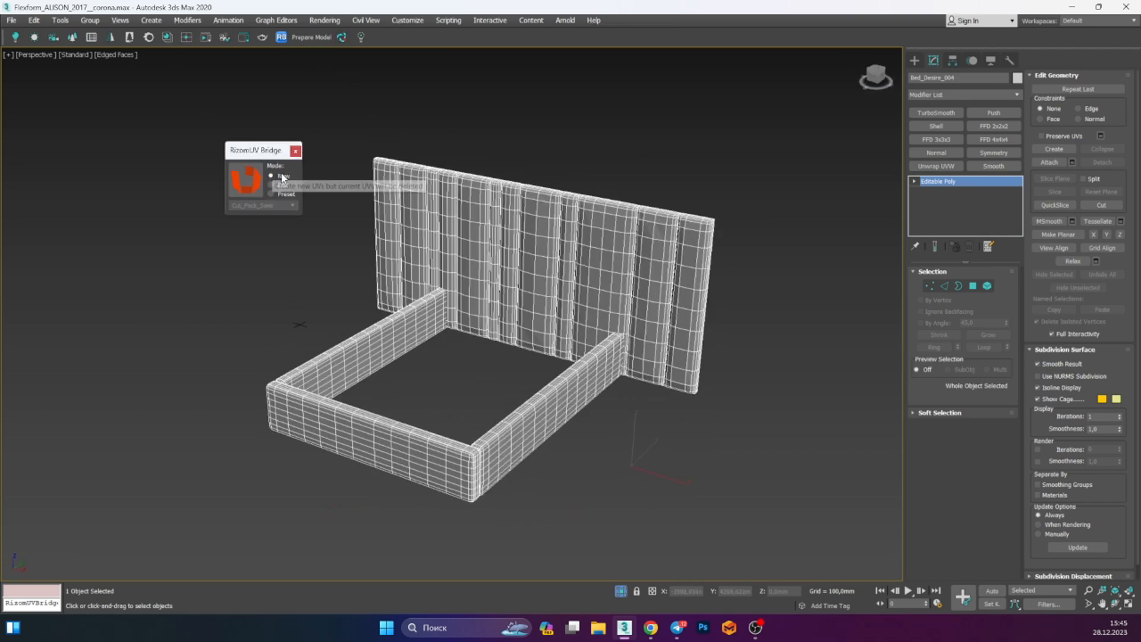
pyautogui.click(245, 179)
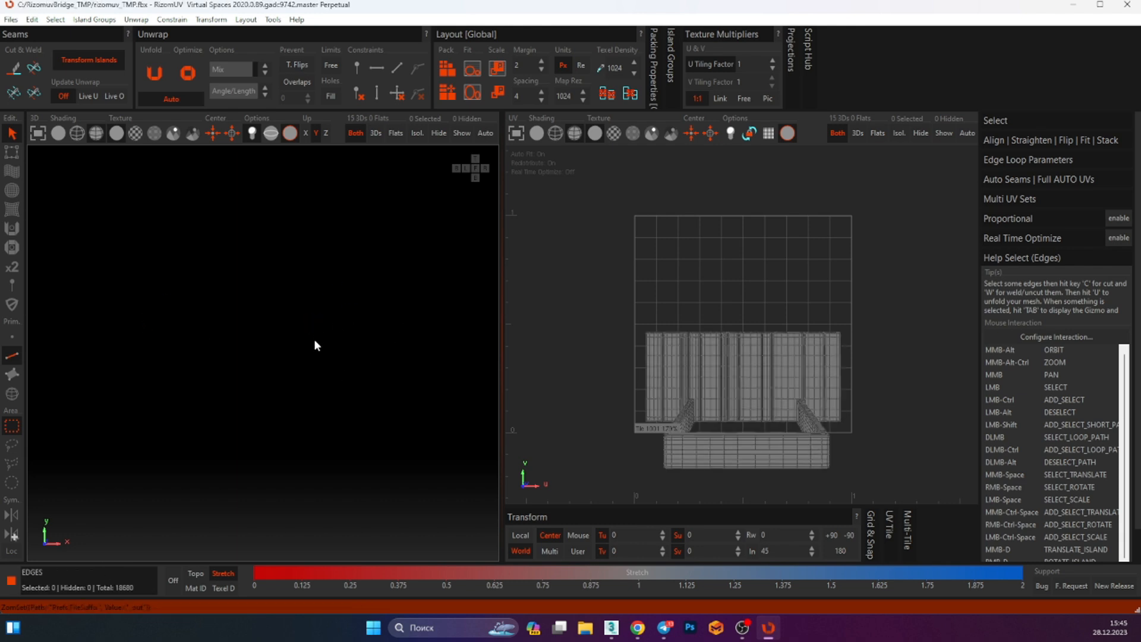
# Switch to edge selection and select an edge loop running up the bed frame's vertical post
pyautogui.press('f')
pyautogui.keyDown('alt'); pyautogui.moveTo(315, 343); pyautogui.dragTo(248, 380, button='middle'); pyautogui.keyUp('alt')
pyautogui.press('F2')
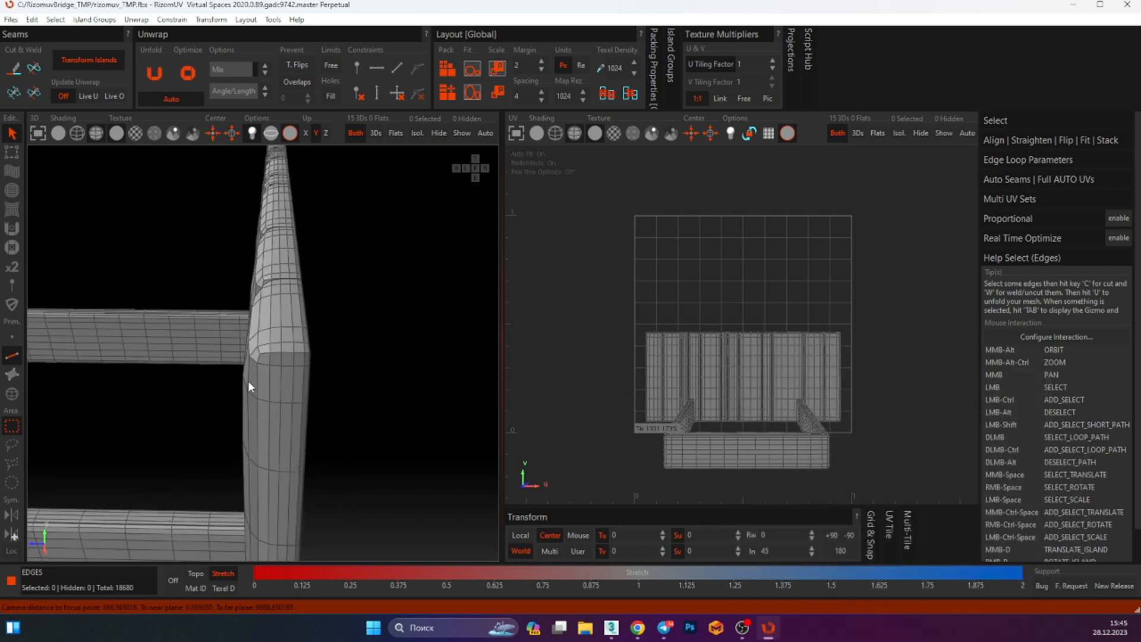
pyautogui.doubleClick(291, 309)
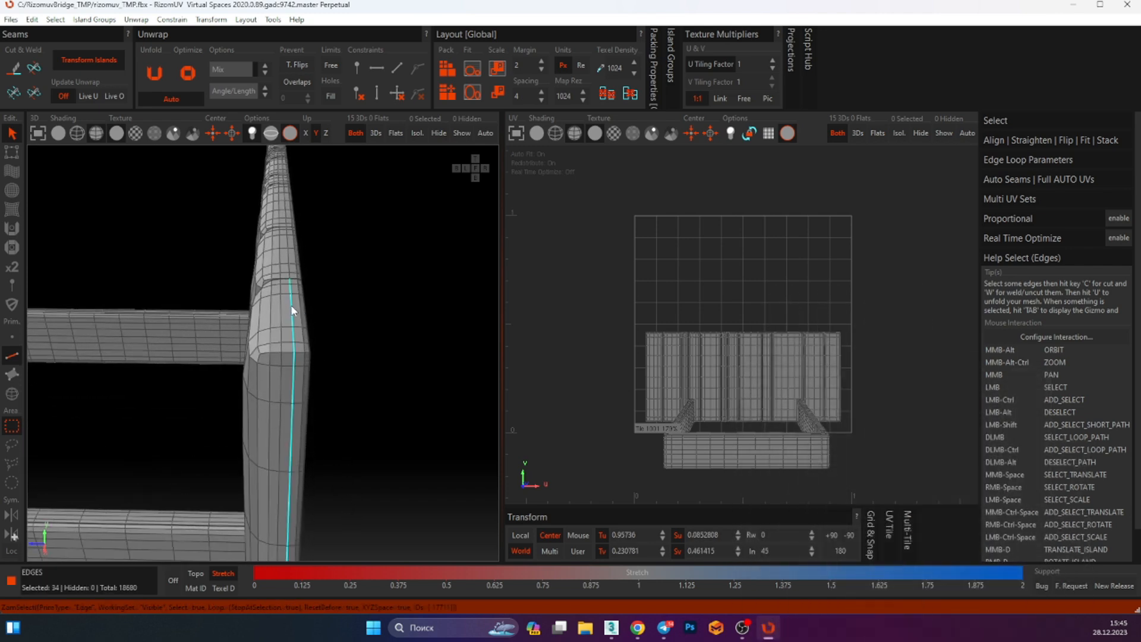
pyautogui.click(291, 296)
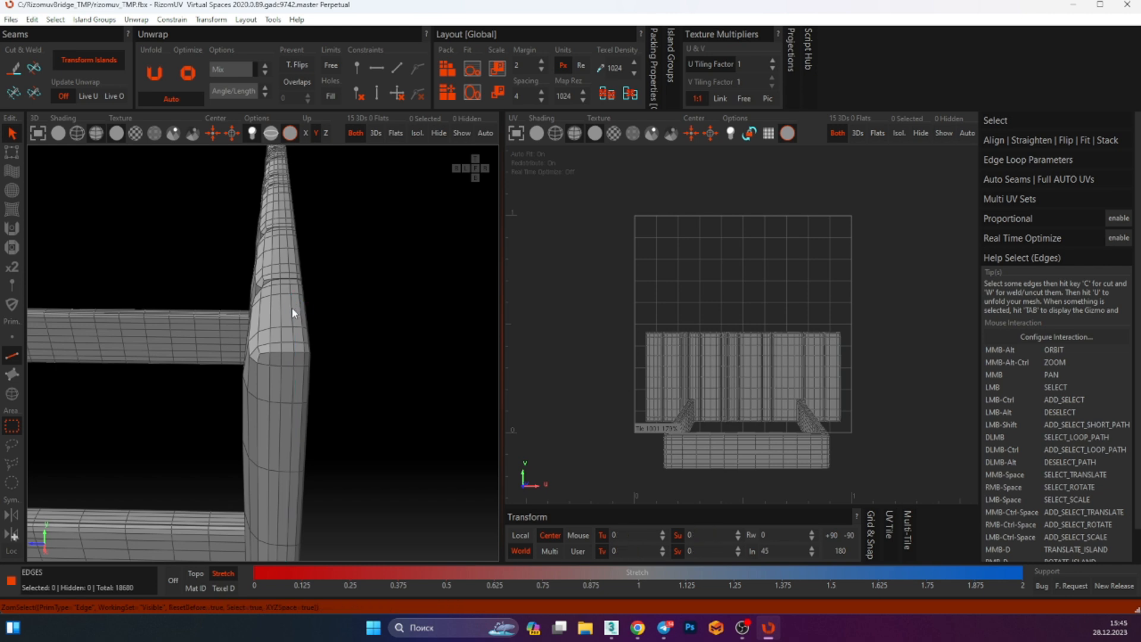
pyautogui.doubleClick(291, 307)
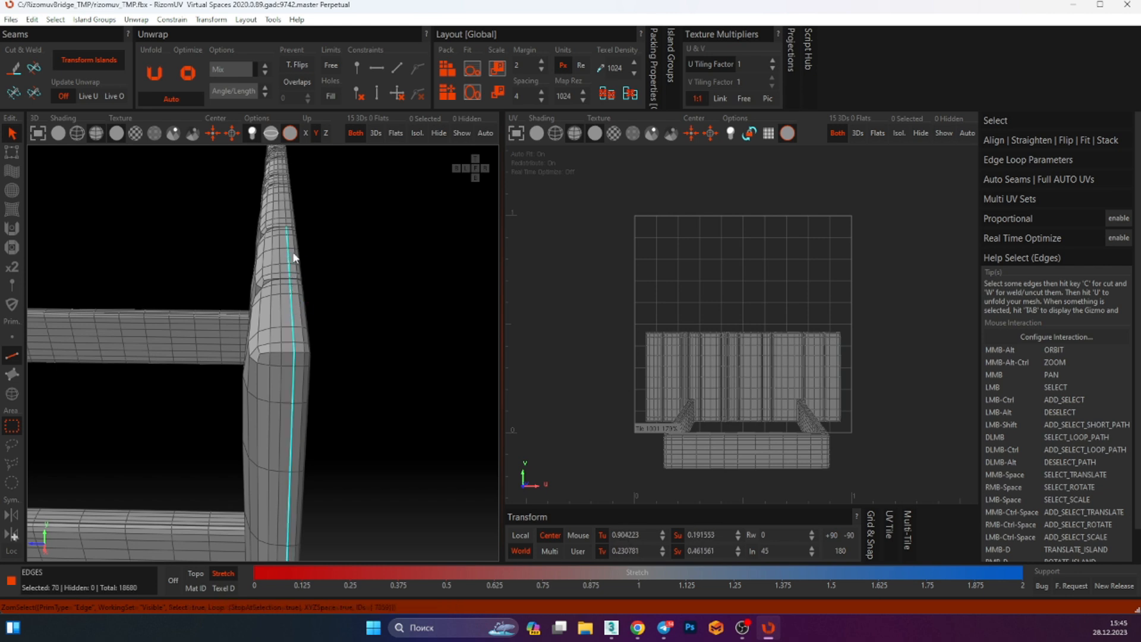
pyautogui.scroll(-3, 301, 380)
pyautogui.keyDown('shift'); pyautogui.click(293, 335); pyautogui.keyUp('shift')
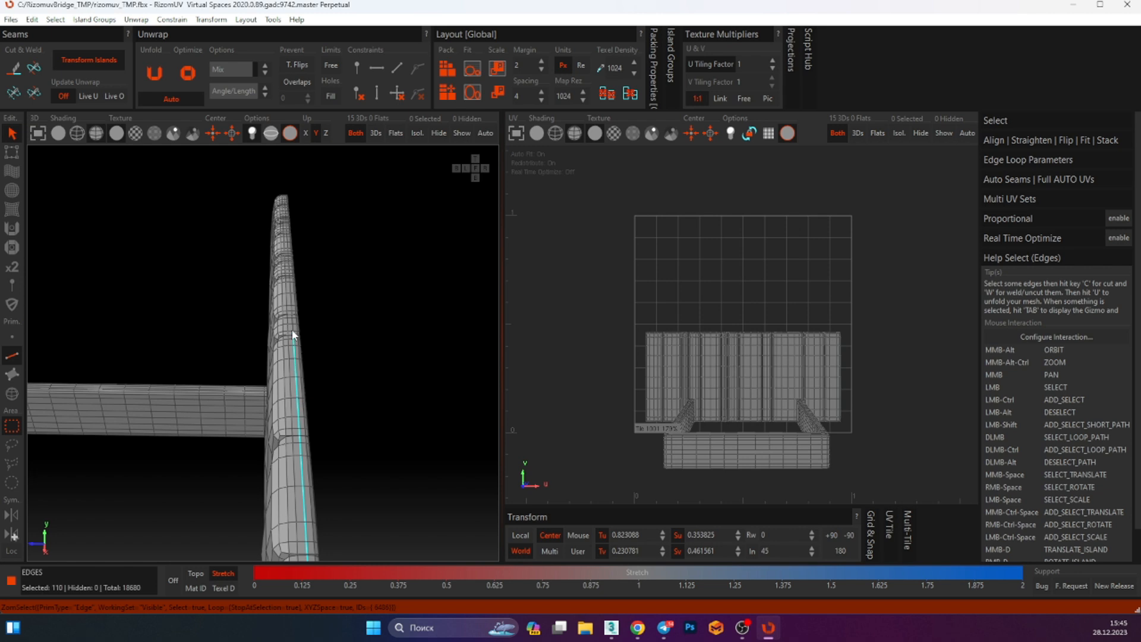
# Undo stray selections and extend the seam edge selection along the full length of the post
pyautogui.hotkey('ctrl', 'z')
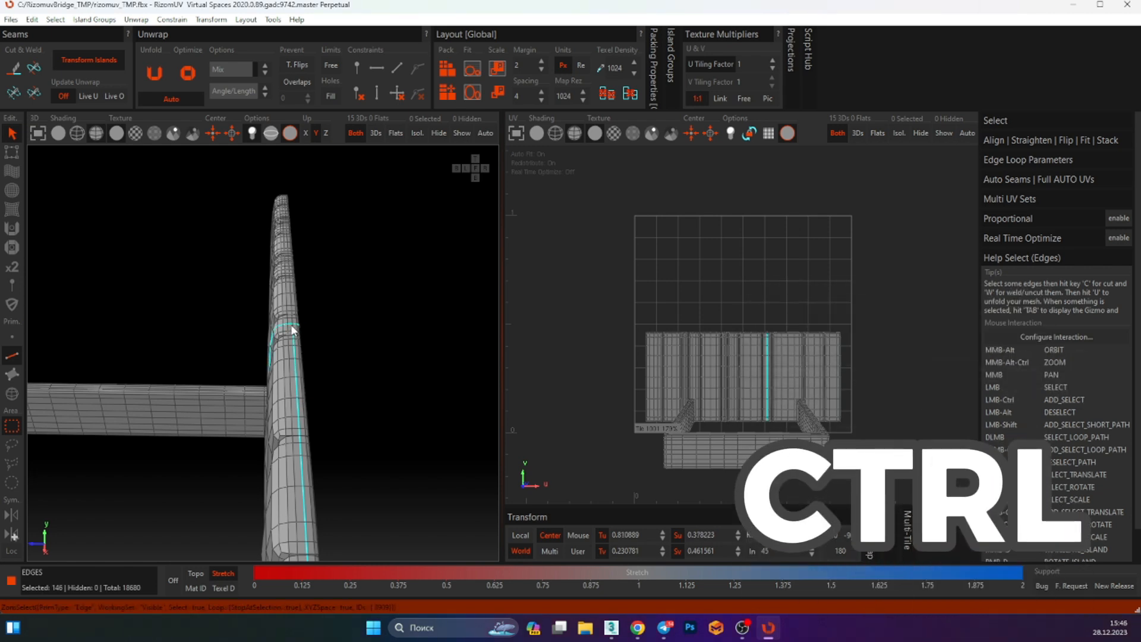
pyautogui.hotkey('ctrl', 'z')
pyautogui.keyDown('ctrl'); pyautogui.doubleClick(292, 326); pyautogui.keyUp('ctrl')
pyautogui.moveTo(291, 326); pyautogui.dragTo(291, 373, button='middle')
pyautogui.moveTo(289, 416)
pyautogui.keyDown('ctrl'); pyautogui.keyDown('alt'); pyautogui.mouseDown(button='middle')
pyautogui.moveTo(305, 515)
pyautogui.moveTo(282, 403)
pyautogui.mouseUp(button='middle'); pyautogui.keyUp('alt'); pyautogui.keyUp('ctrl')
pyautogui.keyDown('ctrl'); pyautogui.click(285, 389); pyautogui.keyUp('ctrl')
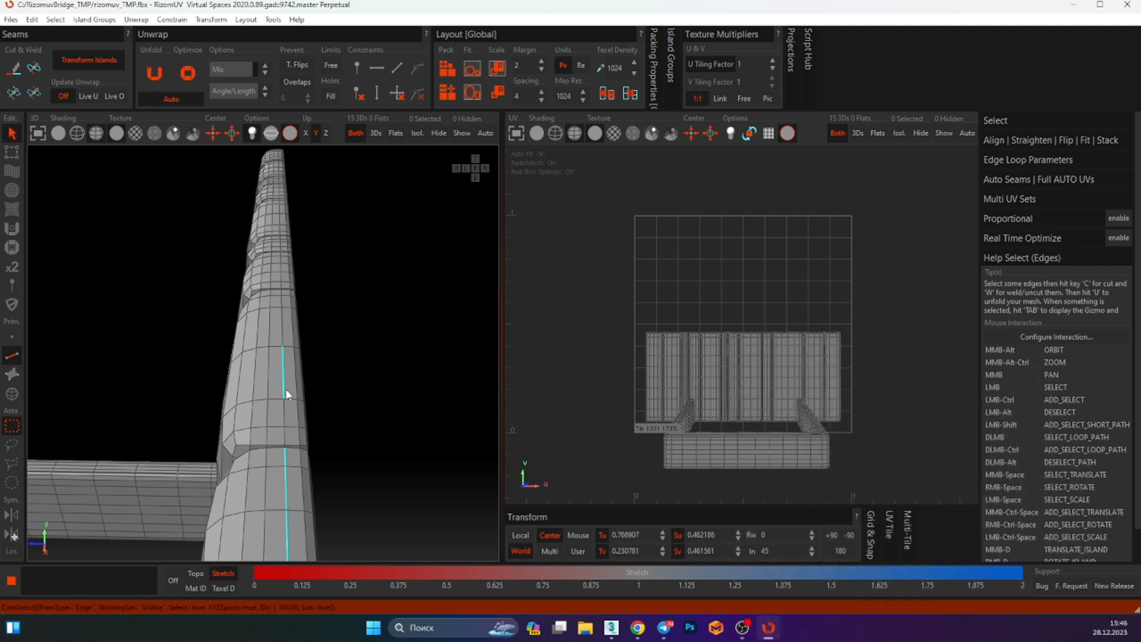
pyautogui.keyDown('ctrl'); pyautogui.doubleClick(284, 388); pyautogui.keyUp('ctrl')
pyautogui.moveTo(280, 270); pyautogui.dragTo(280, 418, button='middle')
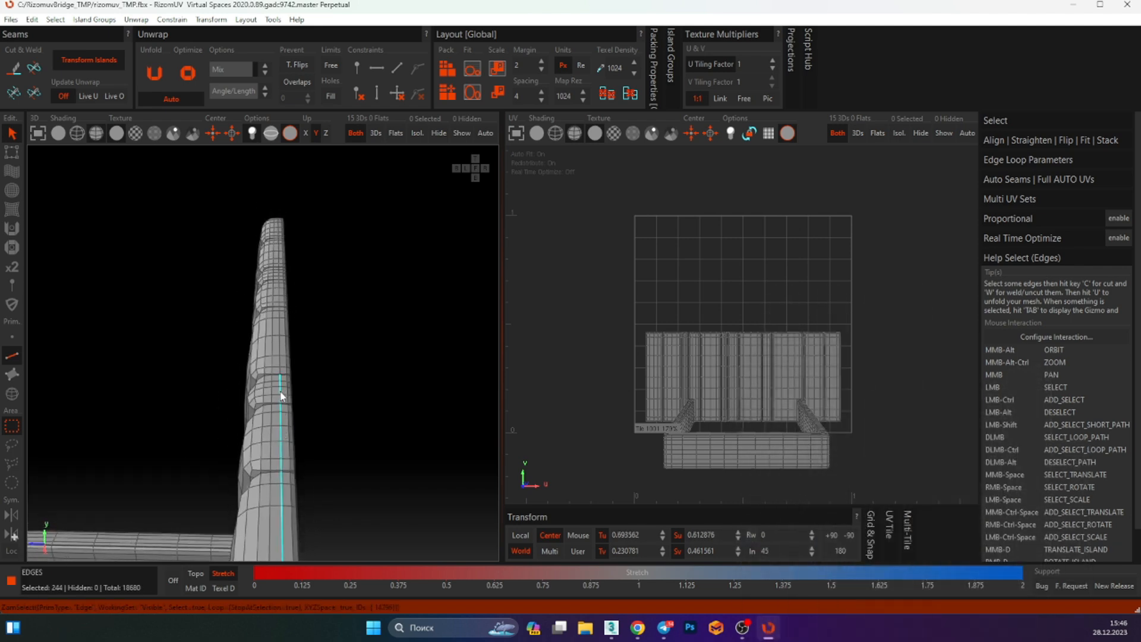
pyautogui.keyDown('ctrl'); pyautogui.doubleClick(280, 359); pyautogui.keyUp('ctrl')
pyautogui.moveTo(277, 324); pyautogui.dragTo(281, 381, button='middle')
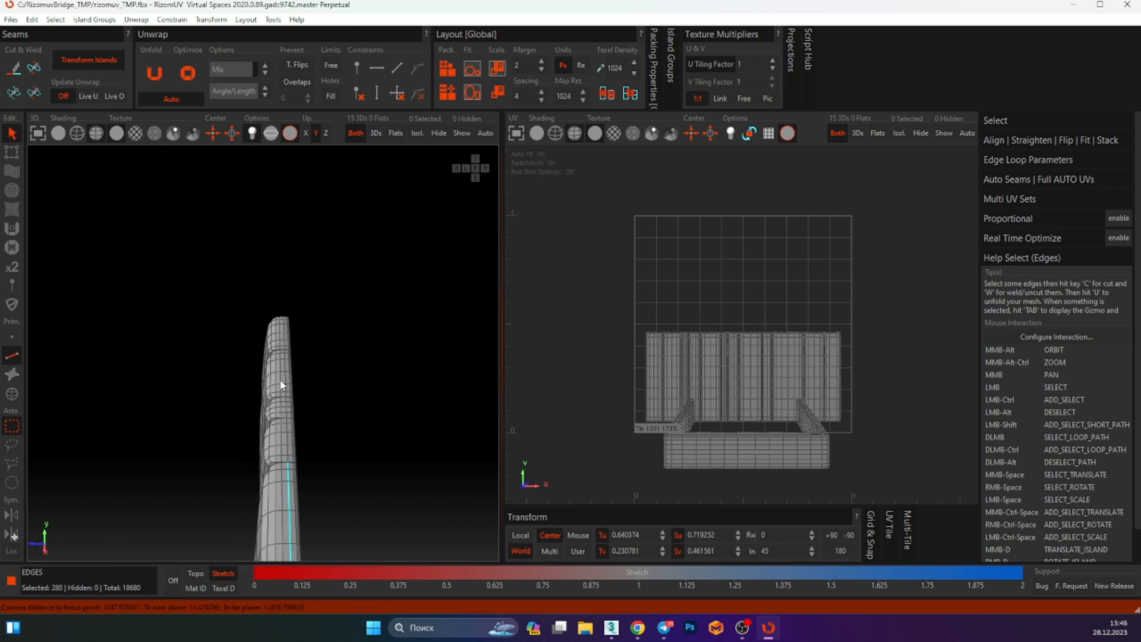
pyautogui.scroll(3, 282, 434)
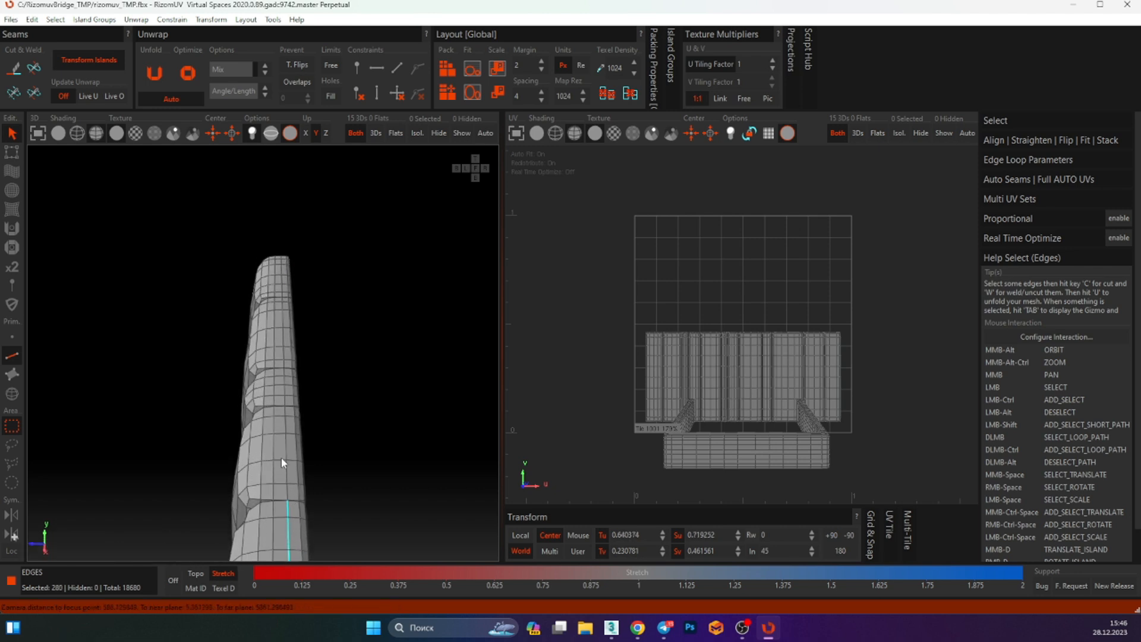
# Add the edge loop along the outer corner of the post to the seam selection
pyautogui.keyDown('ctrl'); pyautogui.doubleClick(284, 393); pyautogui.keyUp('ctrl')
pyautogui.hotkey('ctrl', 'z')
pyautogui.keyDown('ctrl'); pyautogui.doubleClick(283, 290); pyautogui.keyUp('ctrl')
pyautogui.keyDown('alt'); pyautogui.moveTo(282, 362); pyautogui.dragTo(315, 310, button='middle'); pyautogui.keyUp('alt')
pyautogui.scroll(-6, 318, 305)
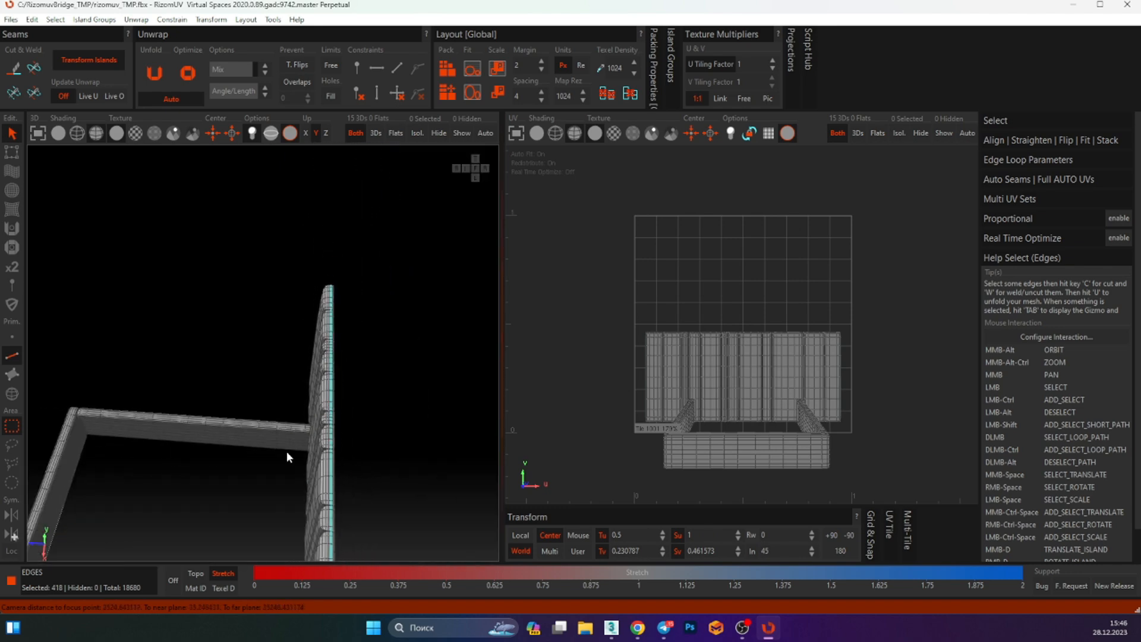
pyautogui.scroll(-4, 287, 452)
pyautogui.keyDown('alt'); pyautogui.moveTo(284, 422); pyautogui.dragTo(308, 419, button='middle'); pyautogui.keyUp('alt')
pyautogui.keyDown('alt'); pyautogui.moveTo(158, 289); pyautogui.dragTo(144, 269, button='middle'); pyautogui.keyUp('alt')
pyautogui.scroll(7, 179, 309)
pyautogui.scroll(10, 144, 265)
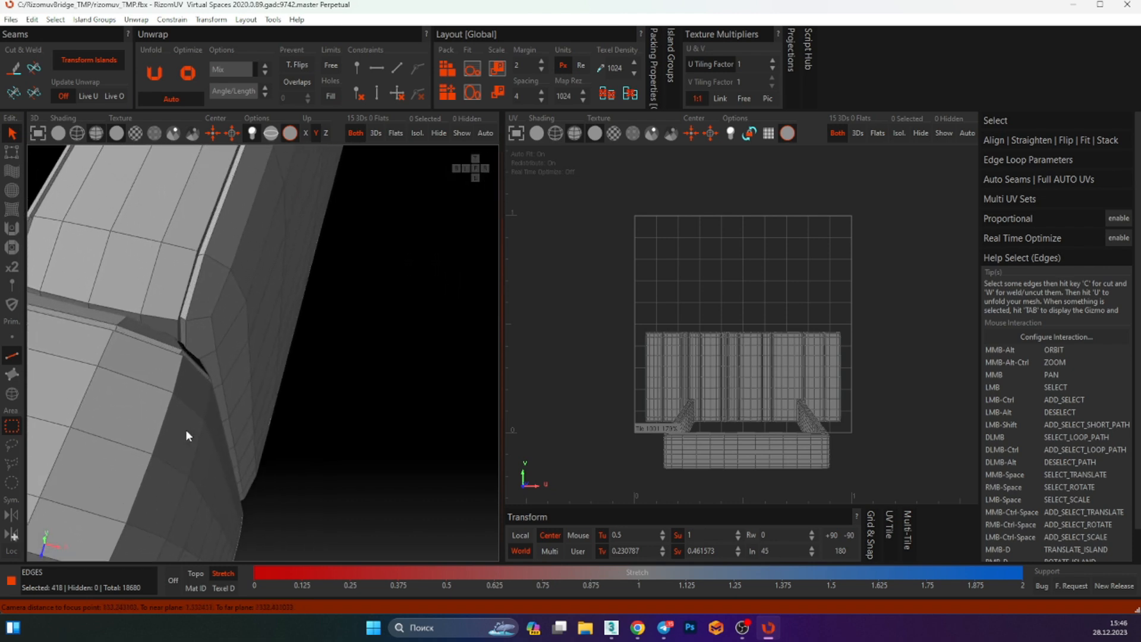
# Add the edge loops along the corners of the frame's upper rail to the seam selection
pyautogui.keyDown('ctrl'); pyautogui.doubleClick(183, 333); pyautogui.keyUp('ctrl')
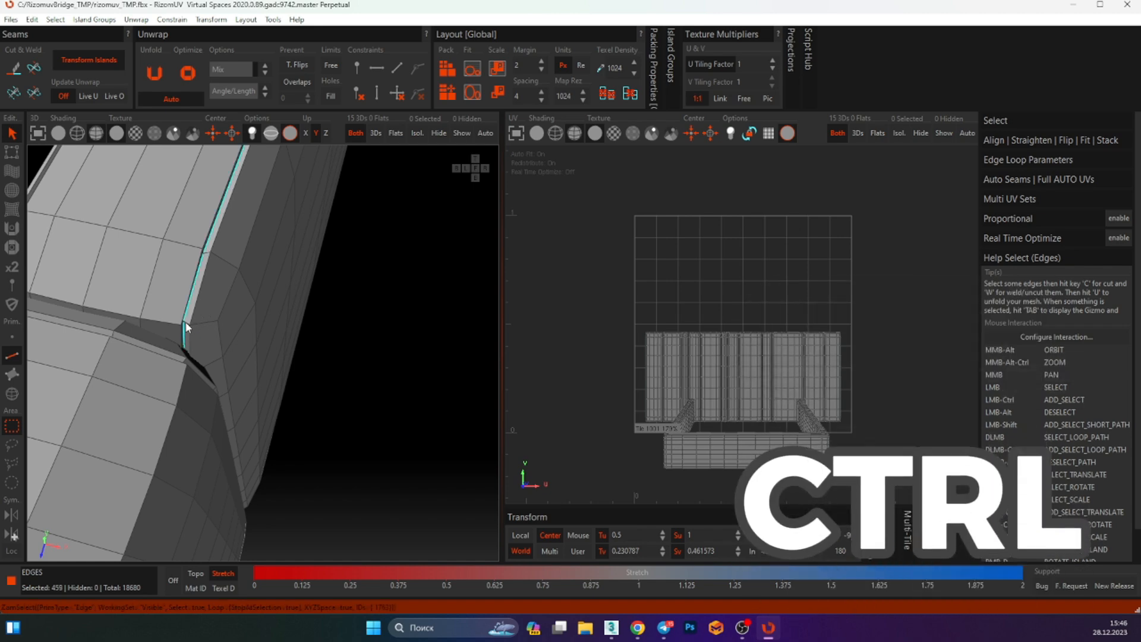
pyautogui.keyDown('alt'); pyautogui.moveTo(184, 331); pyautogui.dragTo(260, 208, button='middle'); pyautogui.keyUp('alt')
pyautogui.keyDown('ctrl'); pyautogui.doubleClick(305, 307); pyautogui.keyUp('ctrl')
pyautogui.scroll(5, 260, 214)
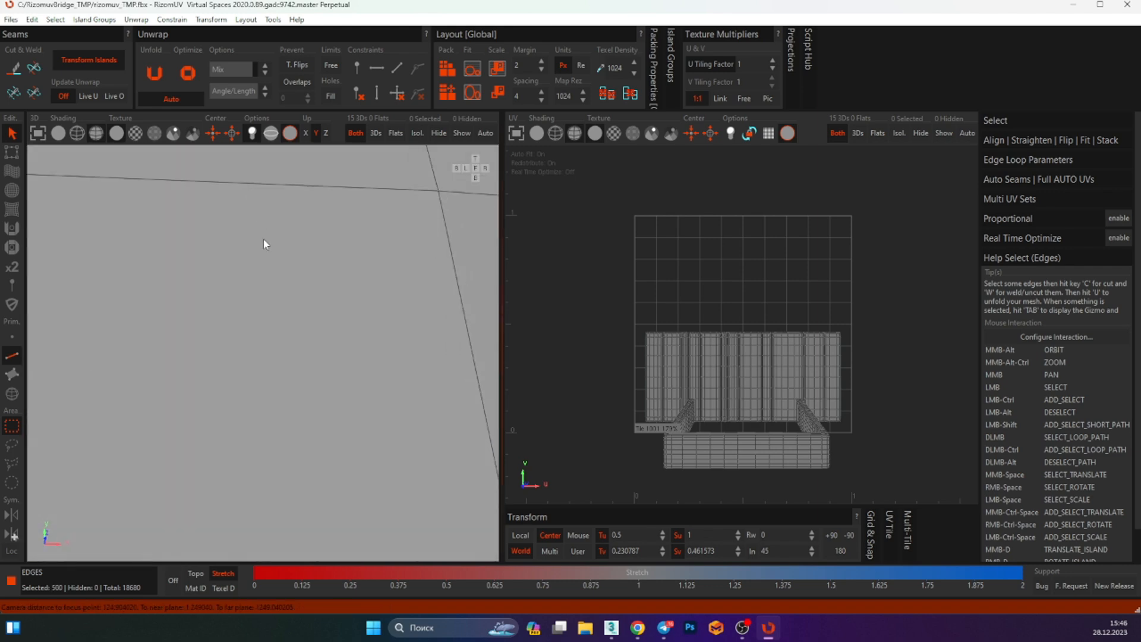
pyautogui.scroll(1, 271, 309)
pyautogui.scroll(-2, 291, 178)
pyautogui.scroll(-8, 319, 346)
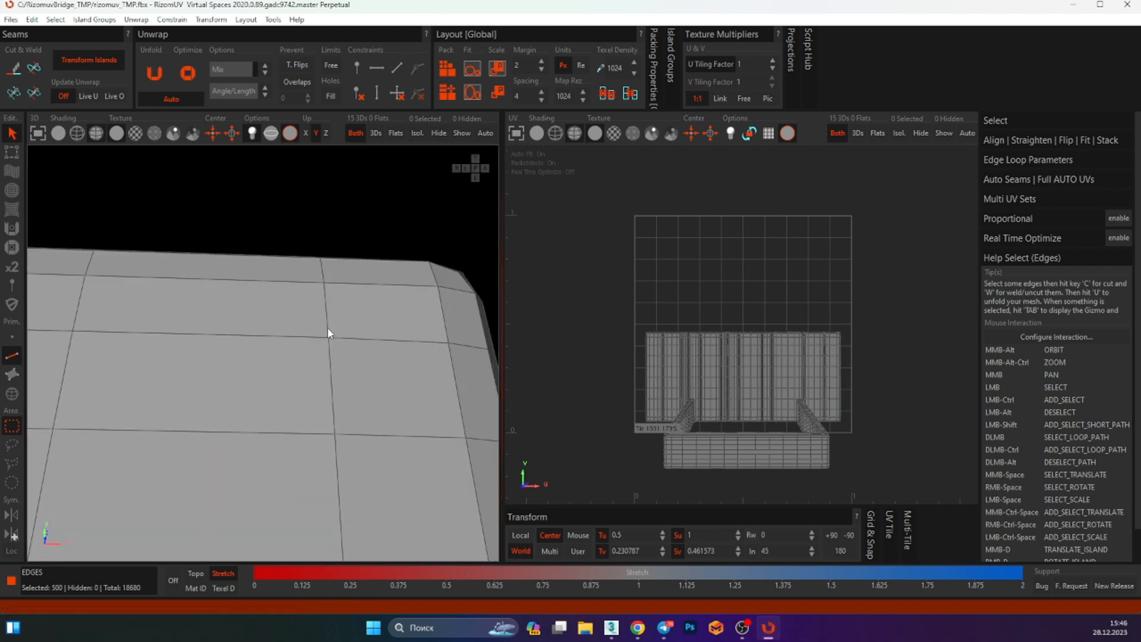
pyautogui.keyDown('alt'); pyautogui.moveTo(344, 389); pyautogui.dragTo(362, 351, button='middle'); pyautogui.keyUp('alt')
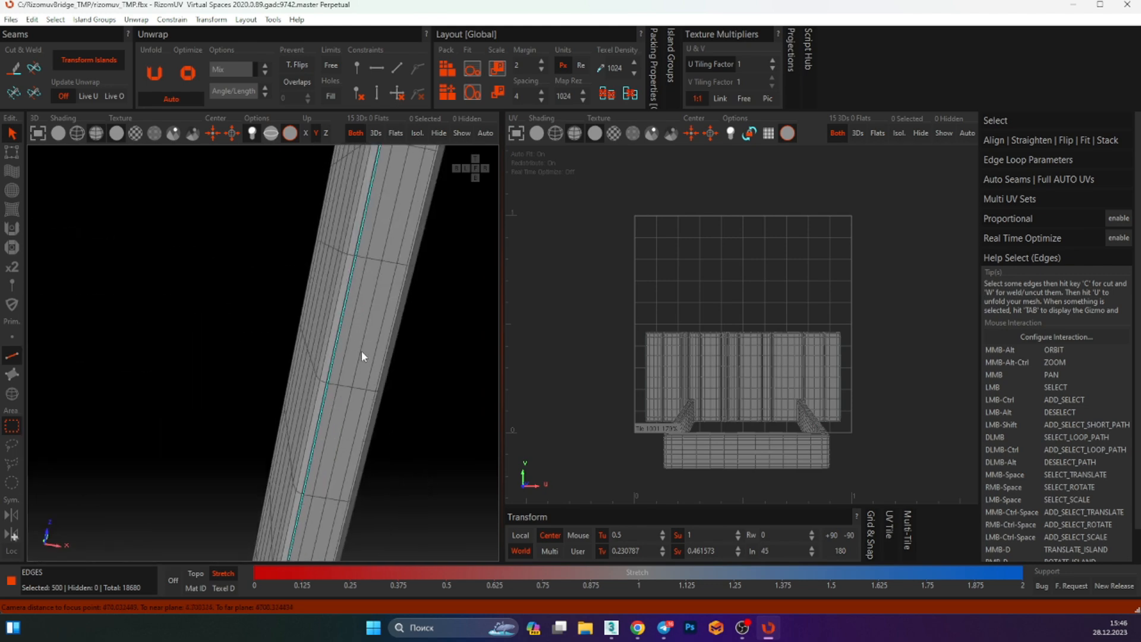
pyautogui.keyDown('ctrl'); pyautogui.doubleClick(349, 387); pyautogui.keyUp('ctrl')
pyautogui.keyDown('alt'); pyautogui.moveTo(321, 381); pyautogui.dragTo(259, 327, button='middle'); pyautogui.keyUp('alt')
pyautogui.scroll(5, 275, 287)
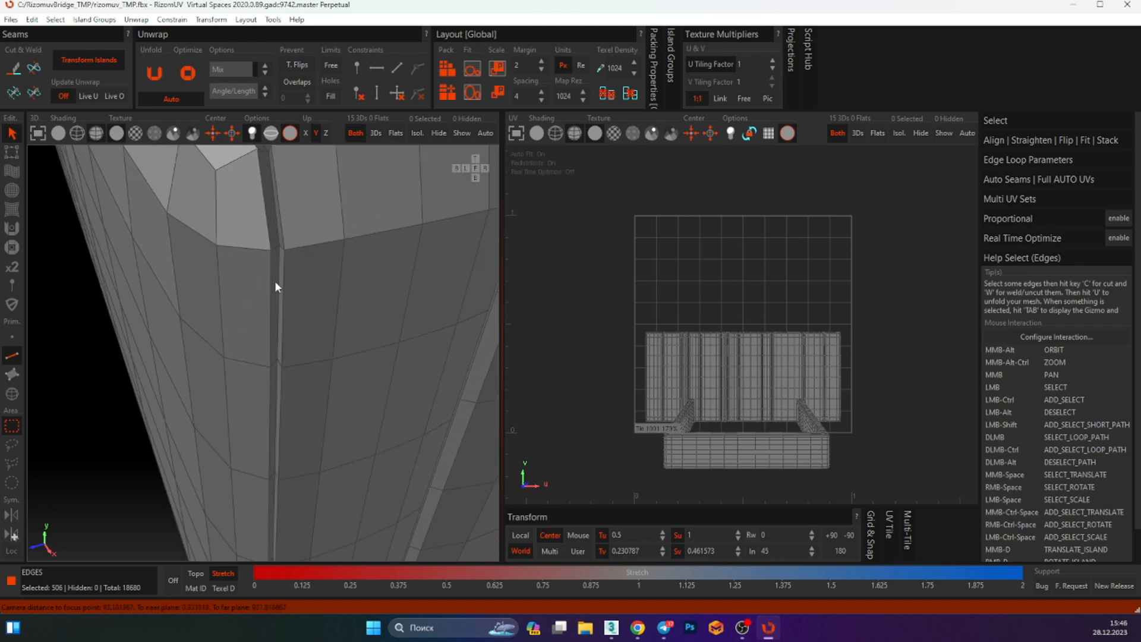
# Add the remaining edge loops and a cross edge on the frame legs, then cut all selected edges as seams
pyautogui.doubleClick(277, 265)
pyautogui.keyDown('alt'); pyautogui.moveTo(278, 265); pyautogui.dragTo(316, 304, button='middle'); pyautogui.keyUp('alt')
pyautogui.doubleClick(301, 246)
pyautogui.keyDown('alt'); pyautogui.moveTo(301, 249); pyautogui.dragTo(283, 444, button='middle'); pyautogui.keyUp('alt')
pyautogui.doubleClick(318, 334)
pyautogui.keyDown('ctrl'); pyautogui.doubleClick(166, 346); pyautogui.keyUp('ctrl')
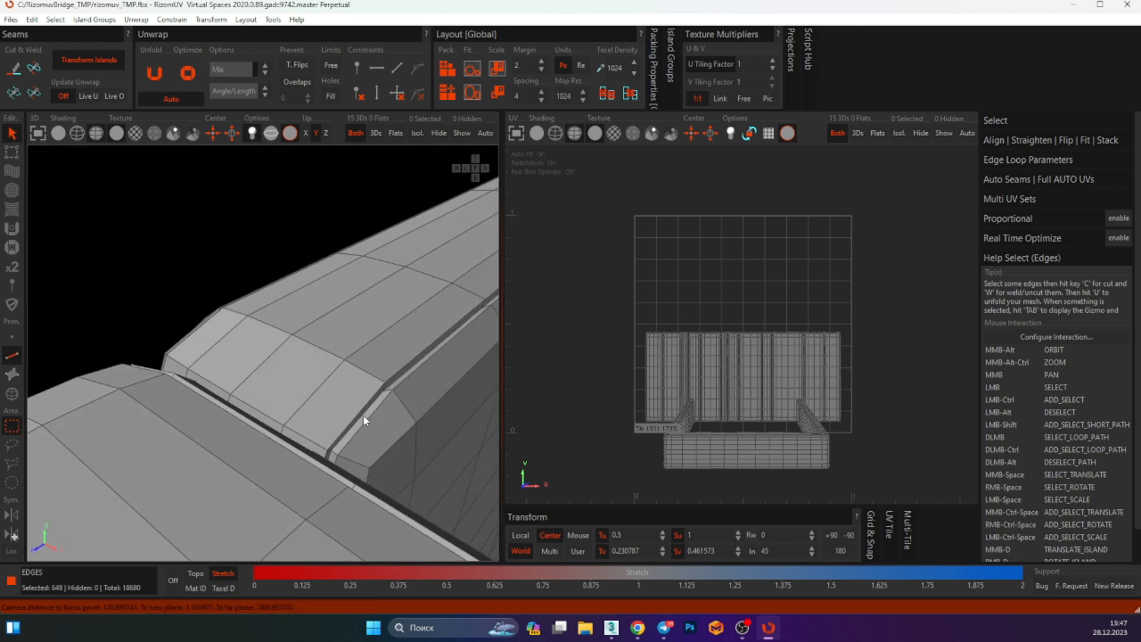
pyautogui.keyDown('alt'); pyautogui.moveTo(364, 420); pyautogui.dragTo(348, 477, button='middle'); pyautogui.keyUp('alt')
pyautogui.keyDown('alt'); pyautogui.moveTo(297, 421); pyautogui.dragTo(277, 380, button='middle'); pyautogui.keyUp('alt')
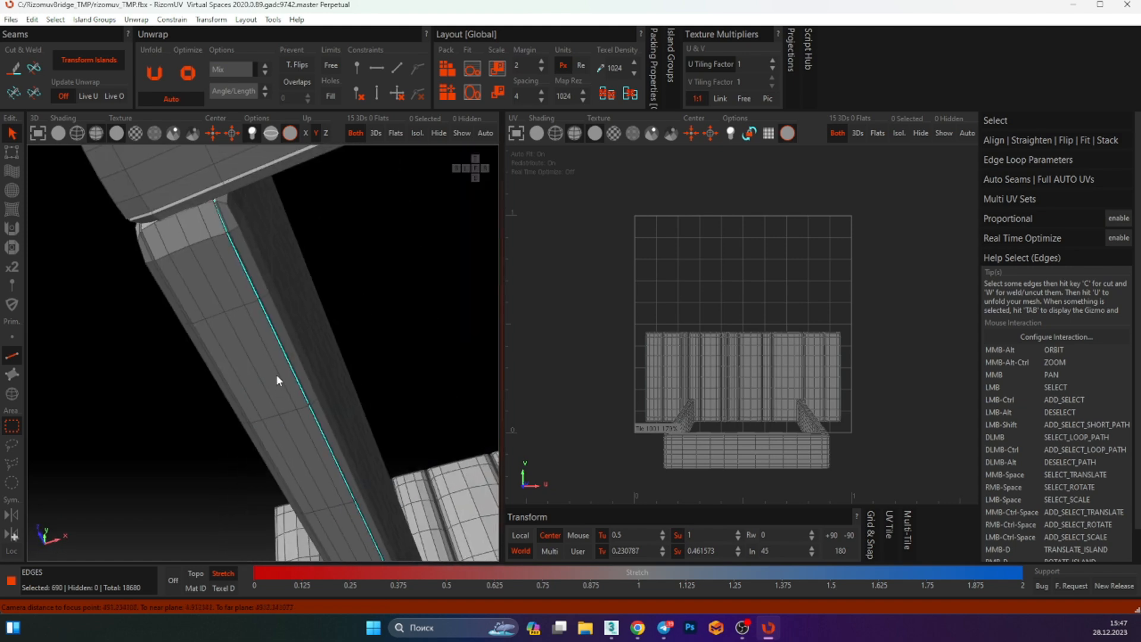
pyautogui.keyDown('ctrl'); pyautogui.doubleClick(230, 310); pyautogui.keyUp('ctrl')
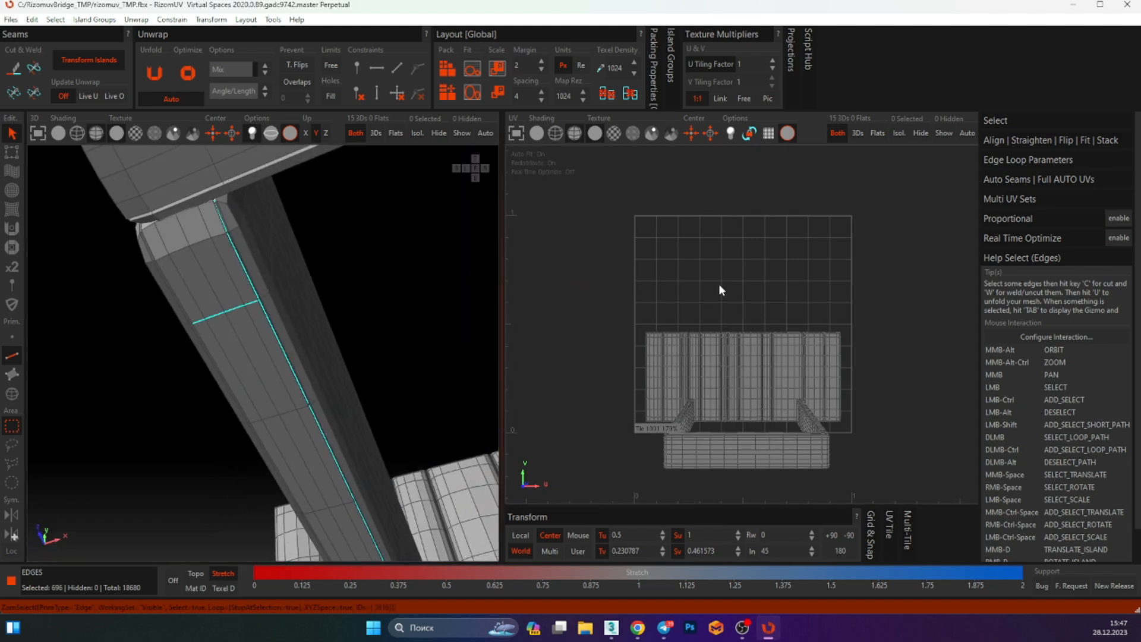
pyautogui.press('c')
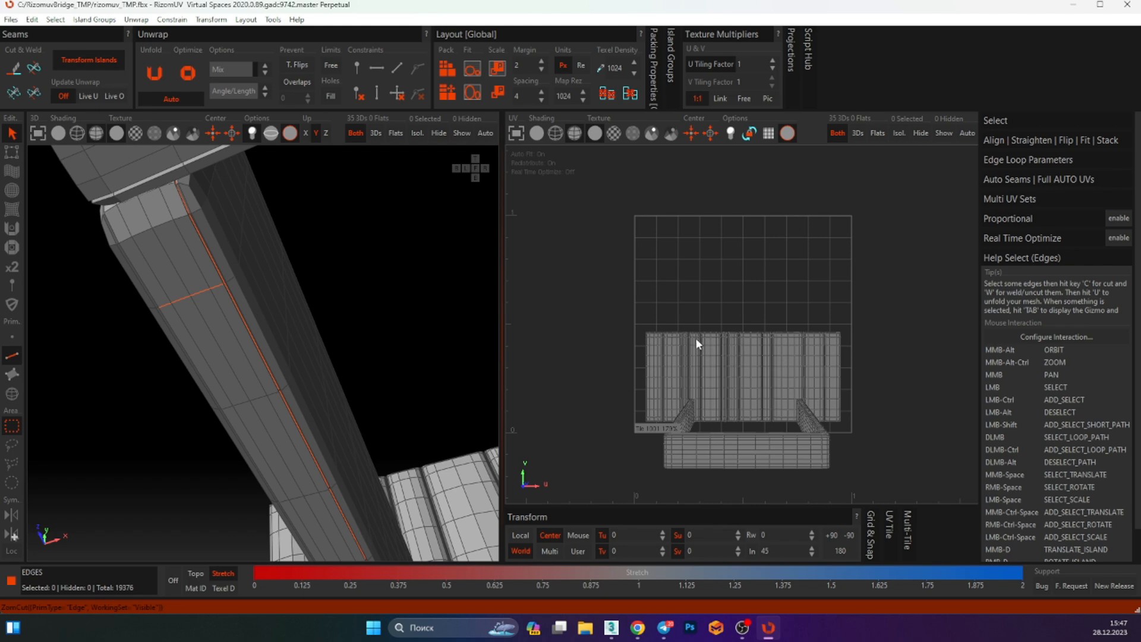
# Select everything, unfold the UVs and pack the islands
pyautogui.hotkey('ctrl', 'a')
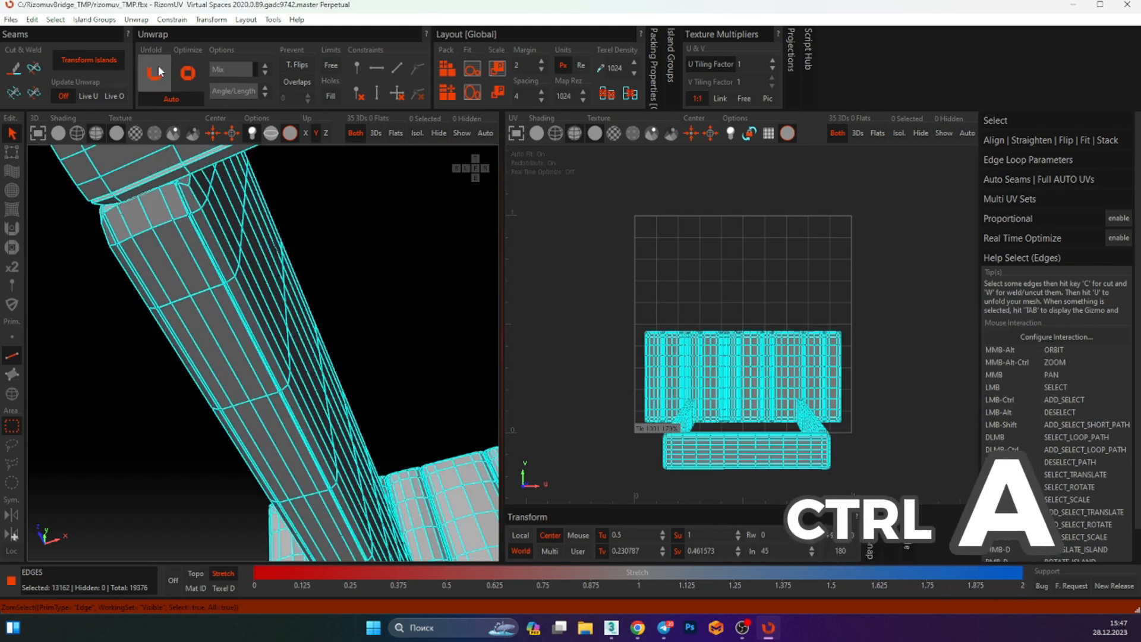
pyautogui.press('u')
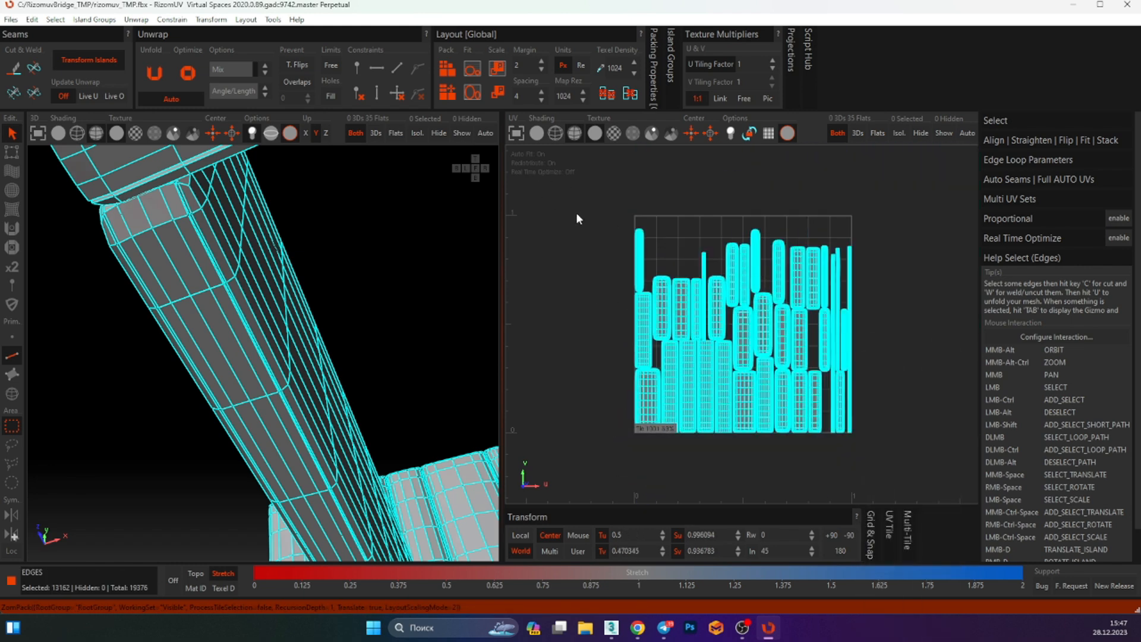
pyautogui.press('p')
pyautogui.click(746, 367)
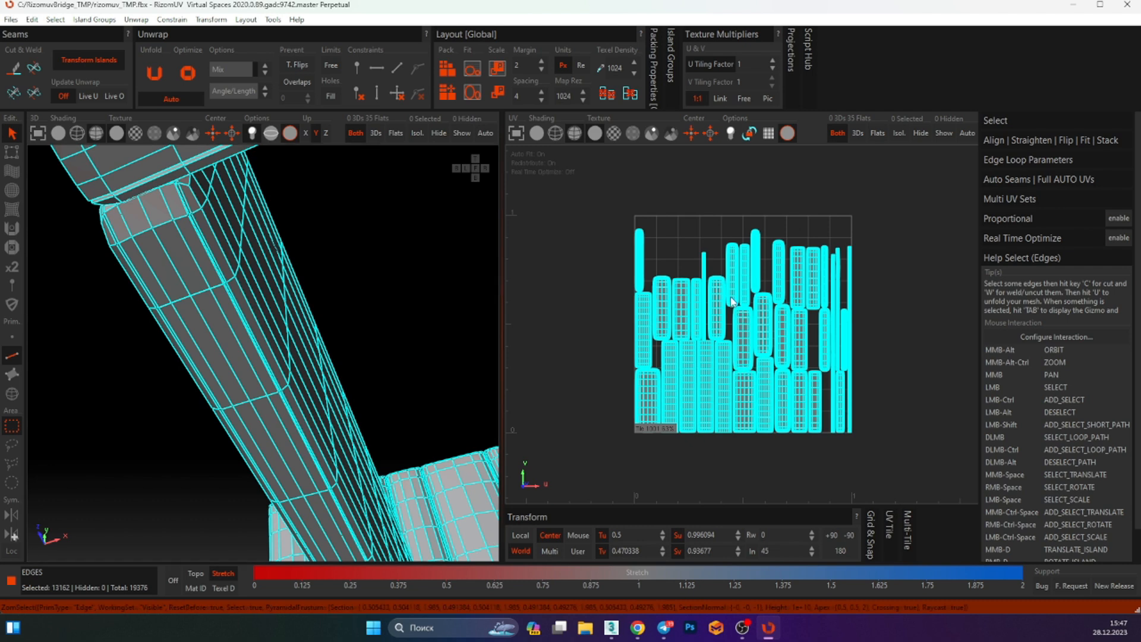
# Rotate all UV islands in steps and then back to their packed orientation
pyautogui.press('ctrl')
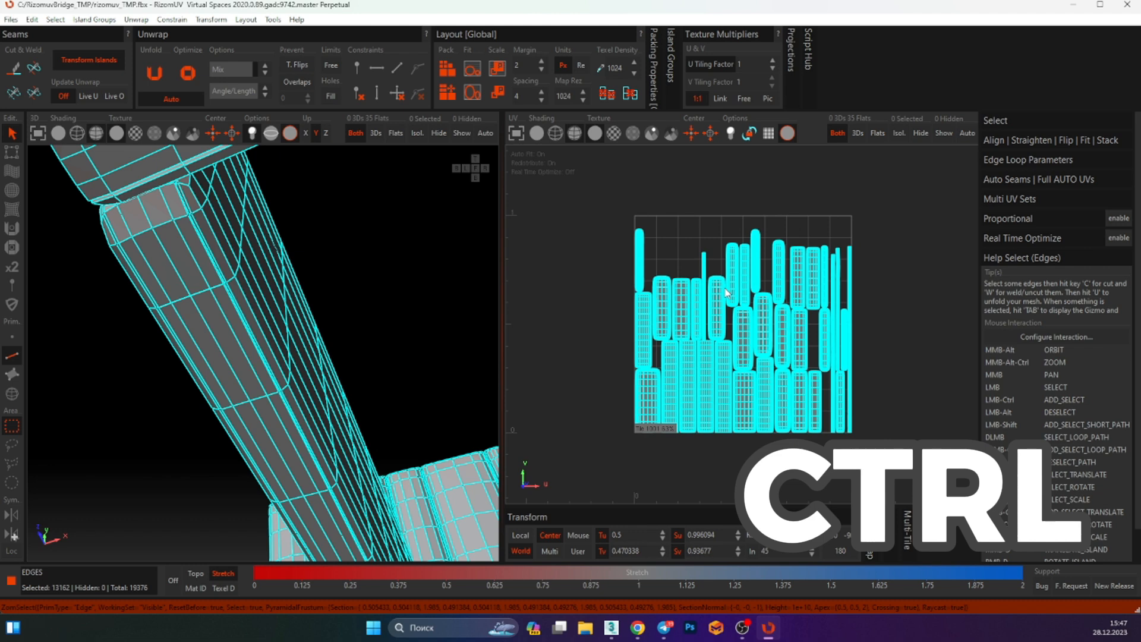
pyautogui.hotkey('ctrl', 'pagedown')
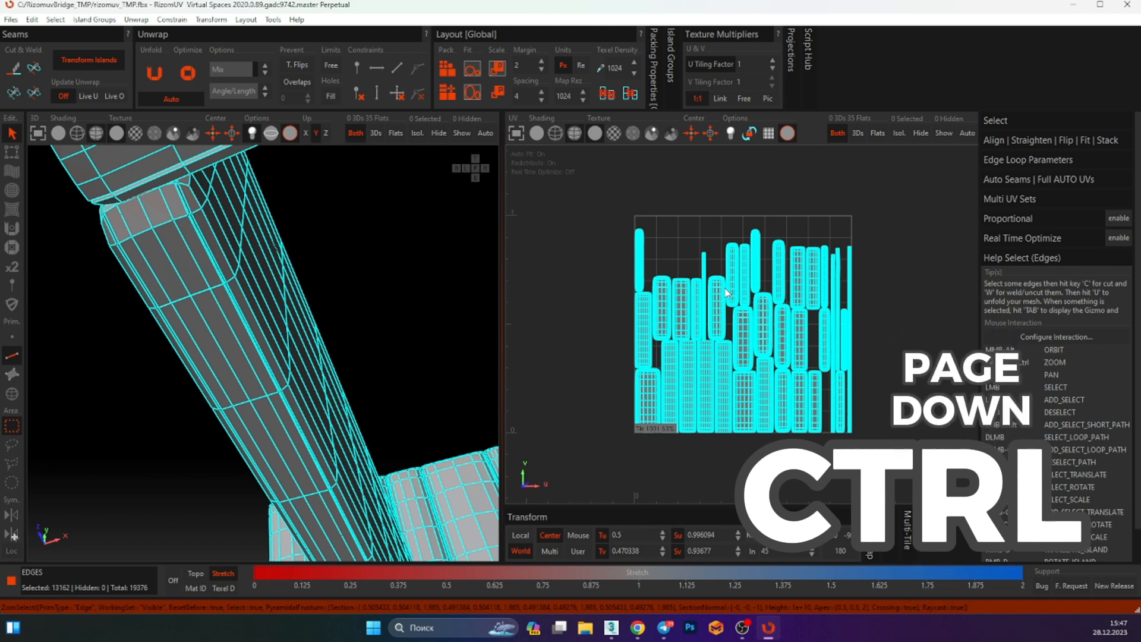
pyautogui.hotkey('ctrl', 'pagedown')
pyautogui.hotkey('ctrl', 'pagedown')
pyautogui.hotkey('ctrl', 'pagedown')
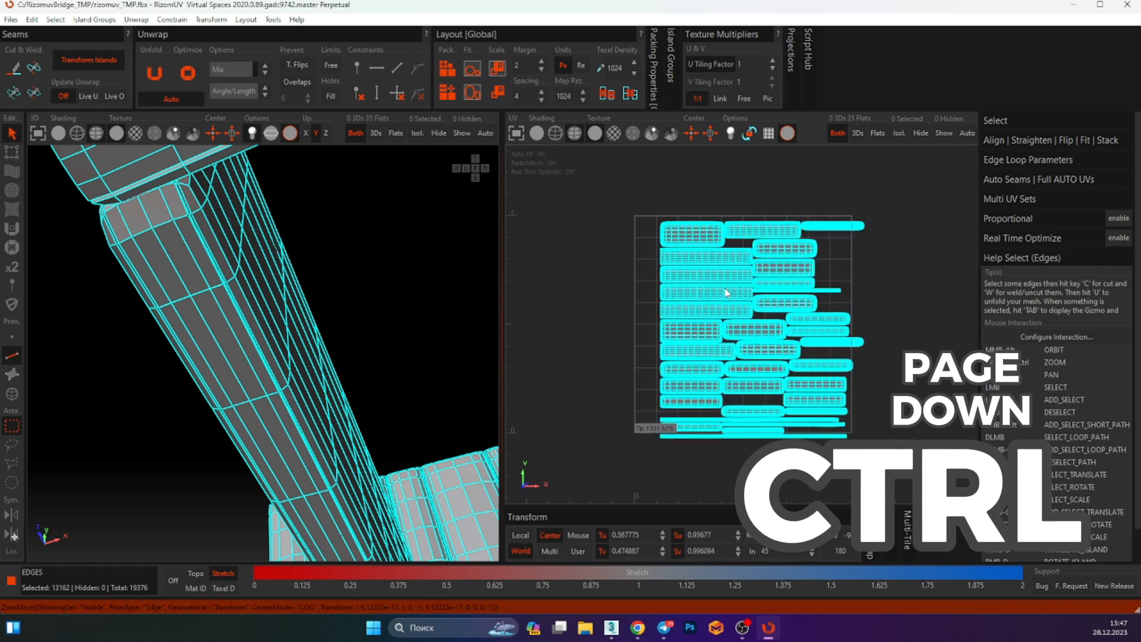
pyautogui.hotkey('ctrl', 'pagedown')
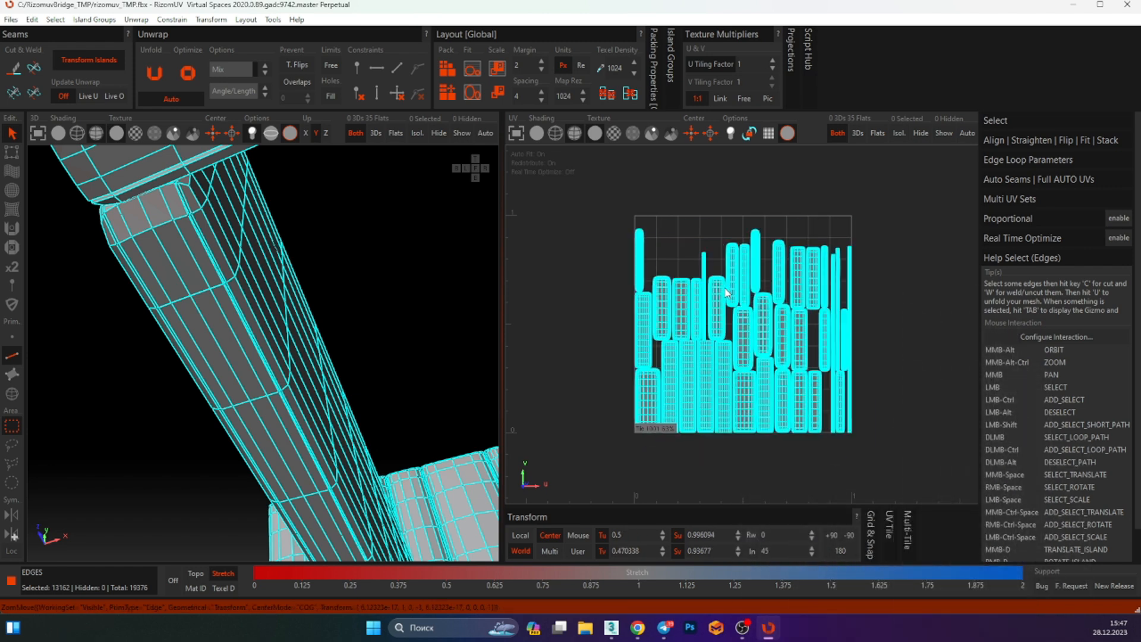
pyautogui.hotkey('ctrl', 'pageup')
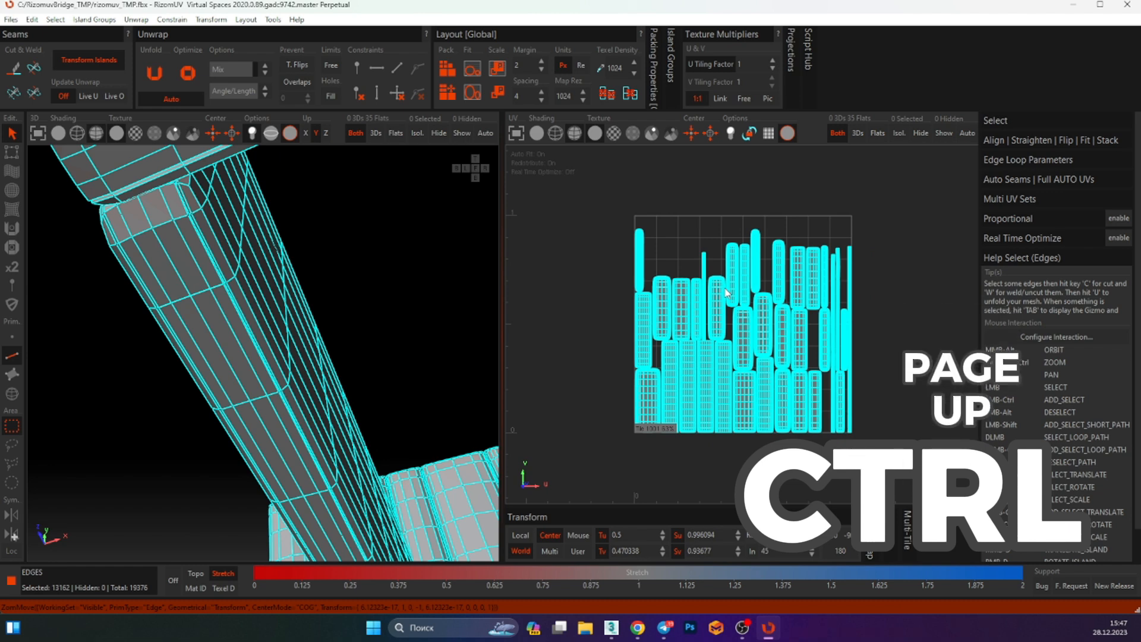
pyautogui.hotkey('ctrl', 'pageup')
pyautogui.hotkey('ctrl', 'pageup')
pyautogui.hotkey('ctrl', 'pageup')
pyautogui.hotkey('ctrl', 'pageup')
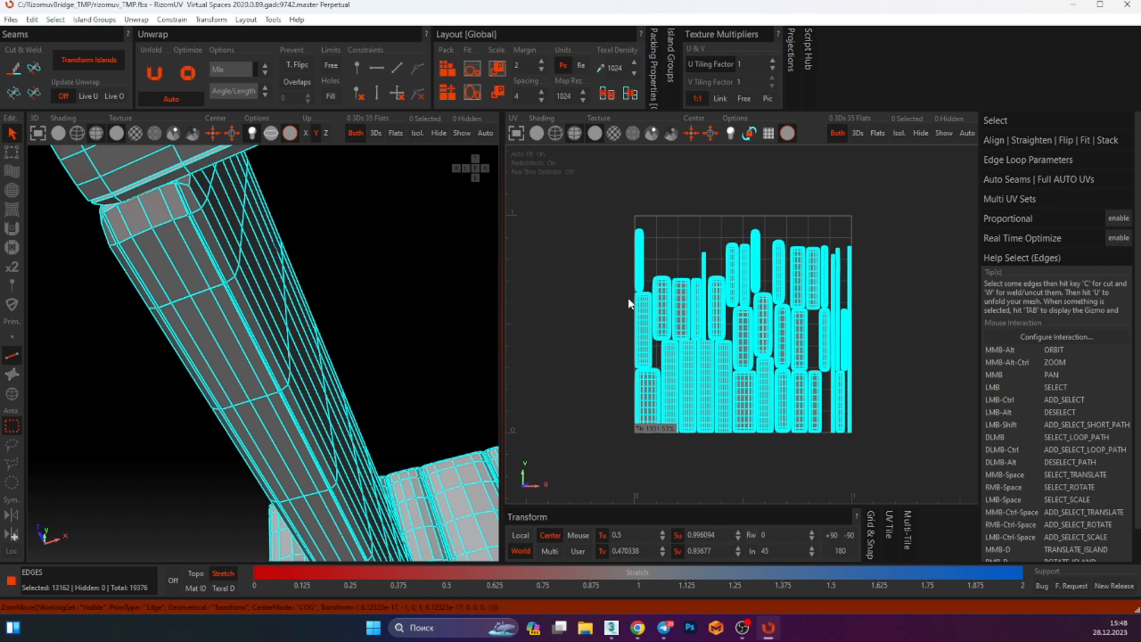
# Save the unwrapped bed back to 3ds Max
pyautogui.scroll(5, 312, 318)
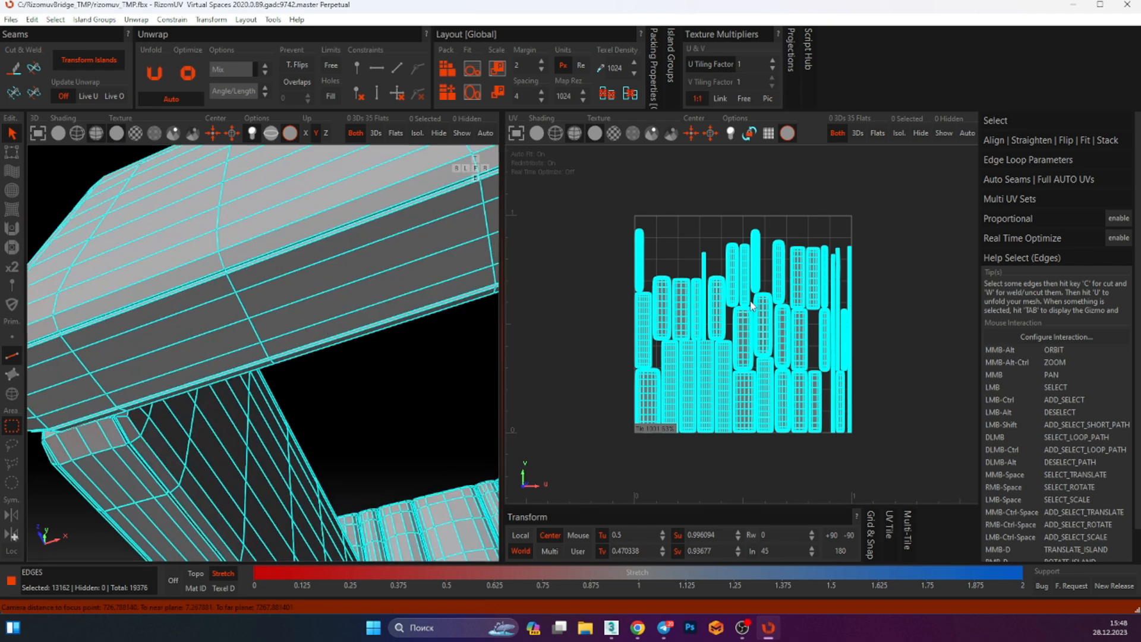
pyautogui.scroll(3, 377, 265)
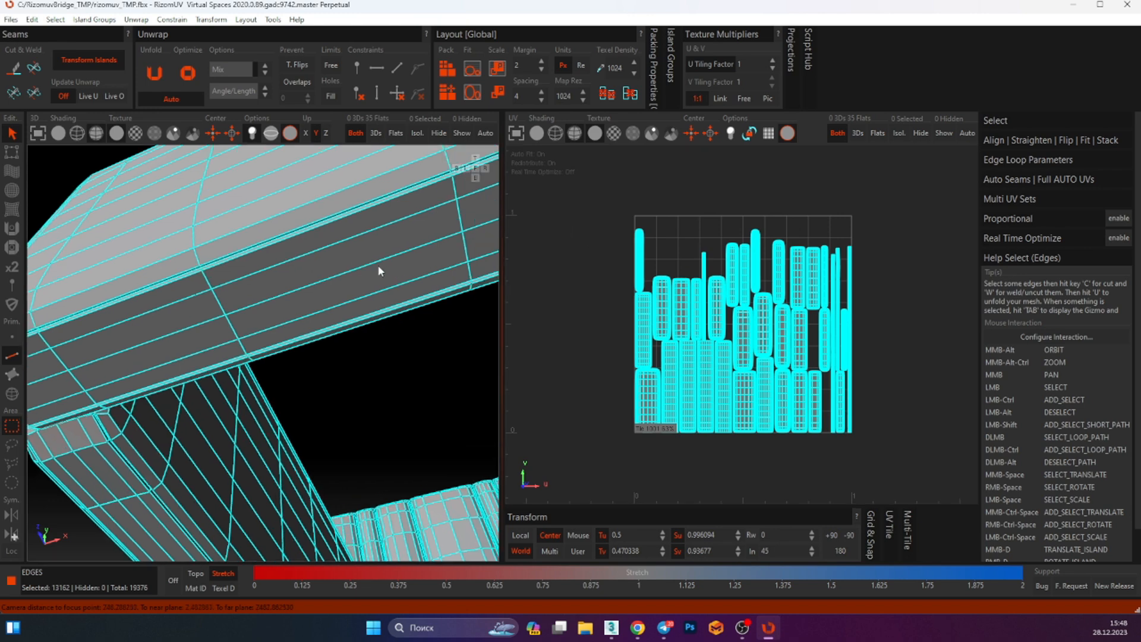
pyautogui.scroll(3, 457, 340)
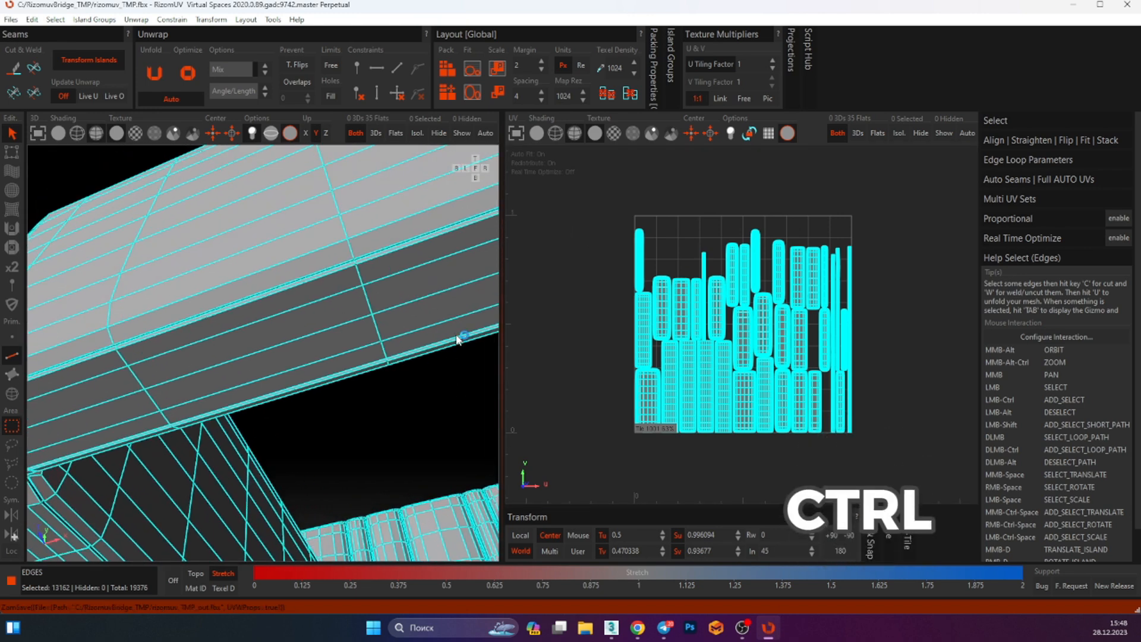
pyautogui.hotkey('ctrl', 's')
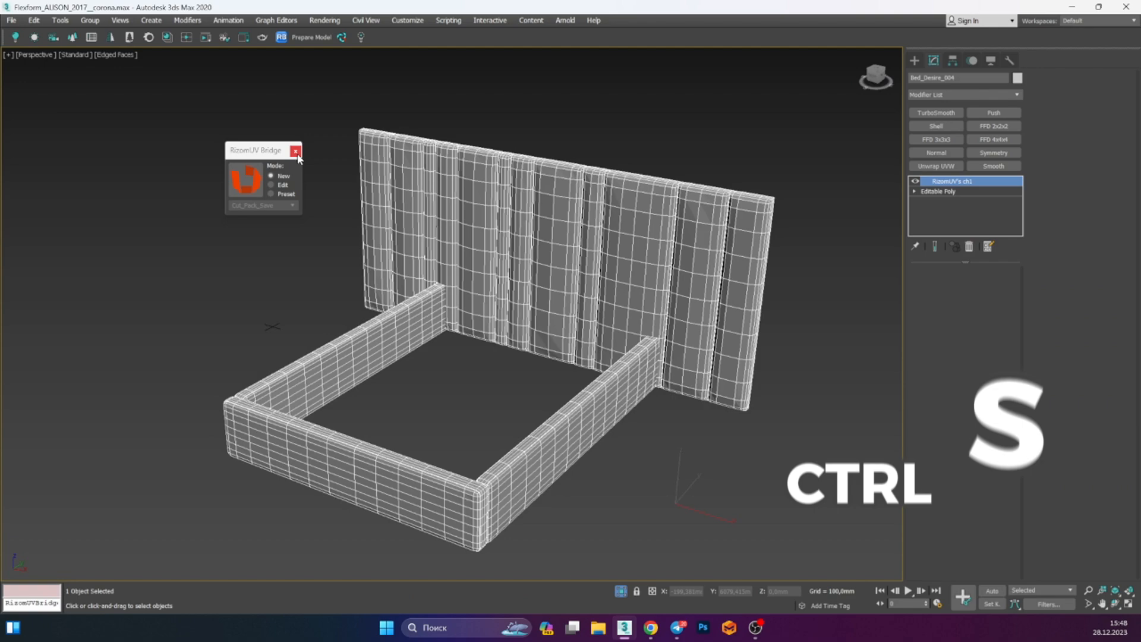
# Close the RizomUV Bridge dialog and add an Unwrap UVW modifier to the bed
pyautogui.click(295, 151)
pyautogui.keyDown('alt'); pyautogui.moveTo(385, 193); pyautogui.dragTo(475, 238, button='middle'); pyautogui.keyUp('alt')
pyautogui.click(937, 167)
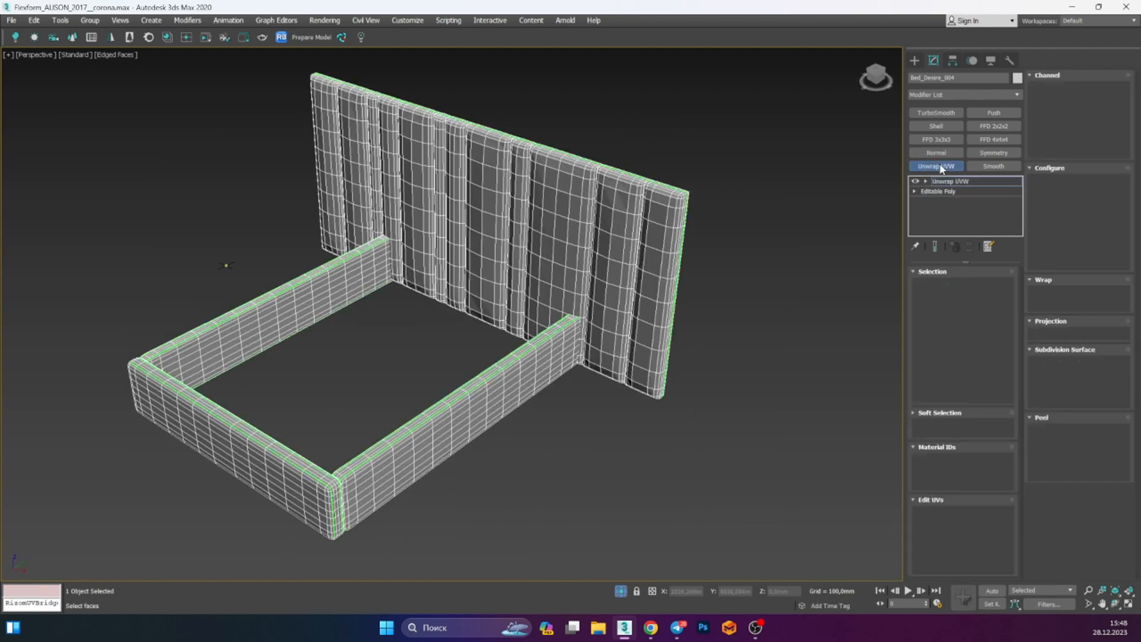
# Select all of the bed's faces and open the UV editor to inspect the unwrapped UV layout
pyautogui.press('3')
pyautogui.hotkey('ctrl', 'a')
pyautogui.click(962, 517)
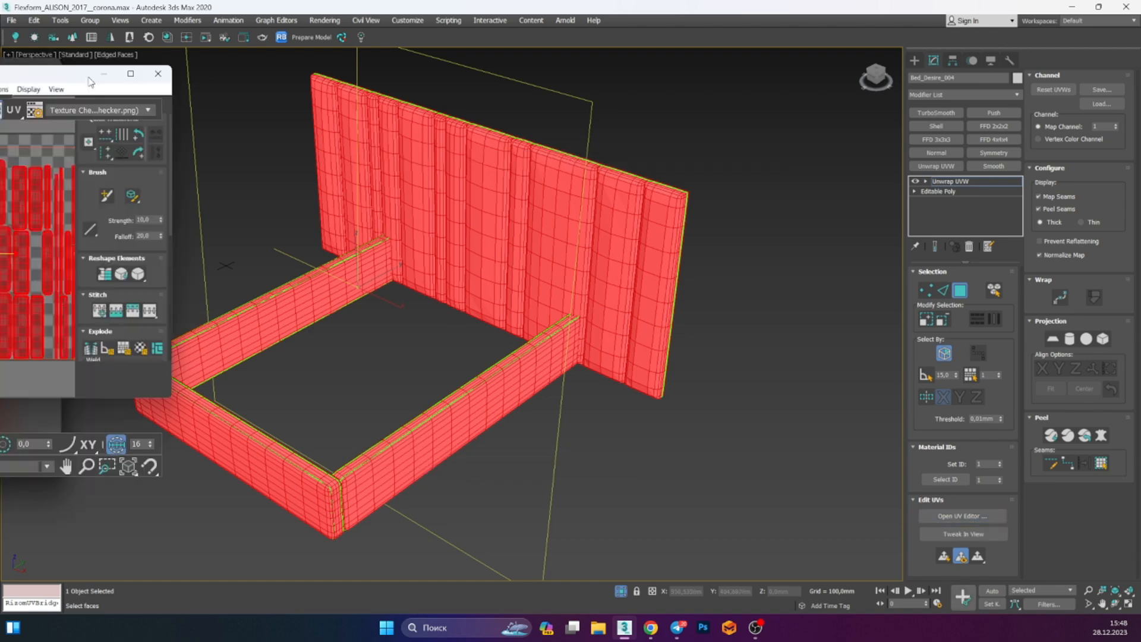
pyautogui.click(428, 105)
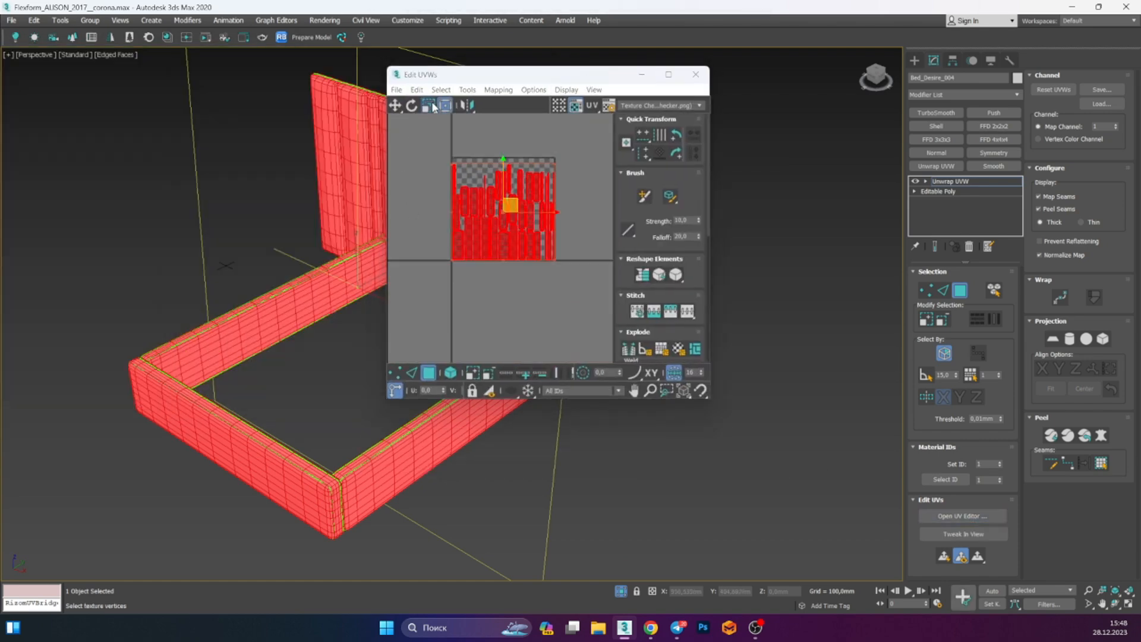
pyautogui.scroll(6, 511, 202)
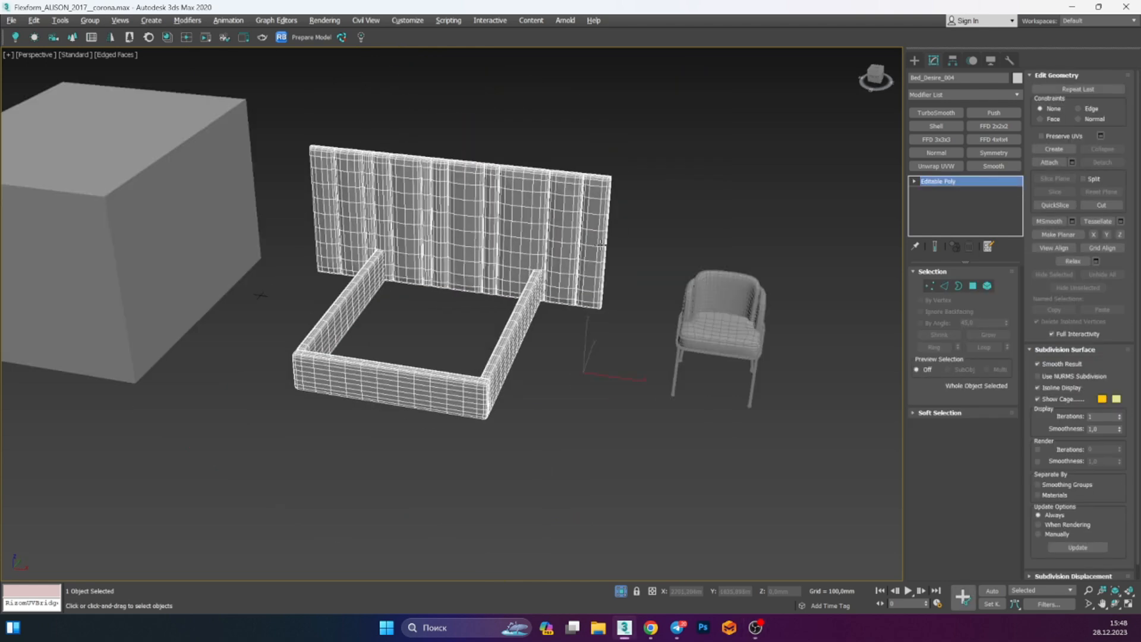
# Isolate the chair seat object and convert it to Editable Poly
pyautogui.press('z')
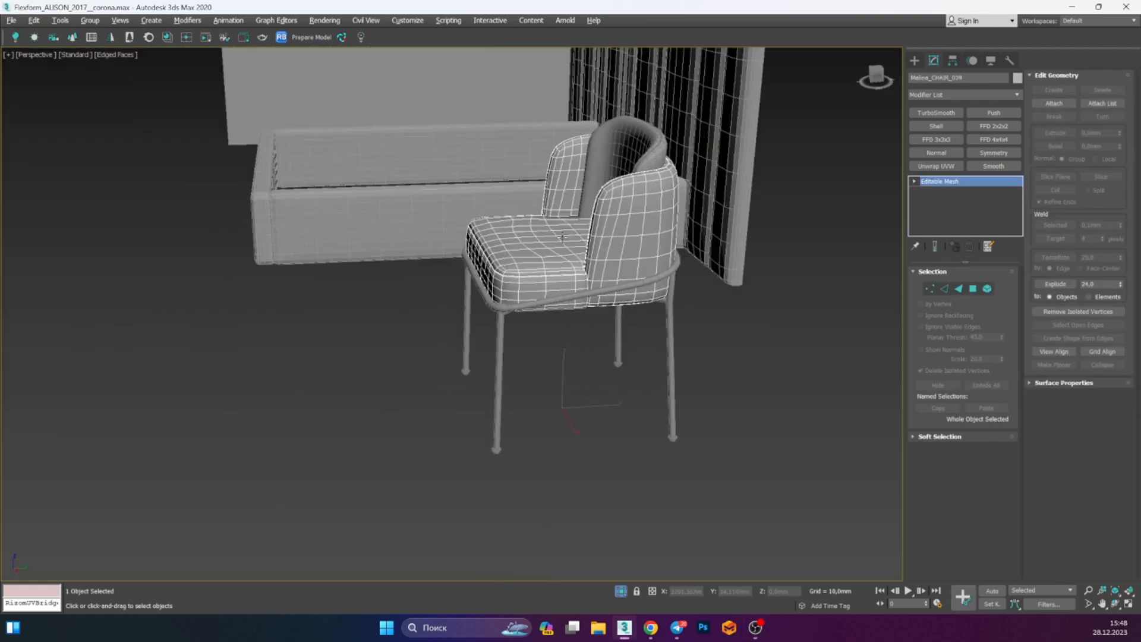
pyautogui.keyDown('alt'); pyautogui.moveTo(631, 189); pyautogui.dragTo(660, 223, button='middle'); pyautogui.keyUp('alt')
pyautogui.hotkey('alt', 'q')
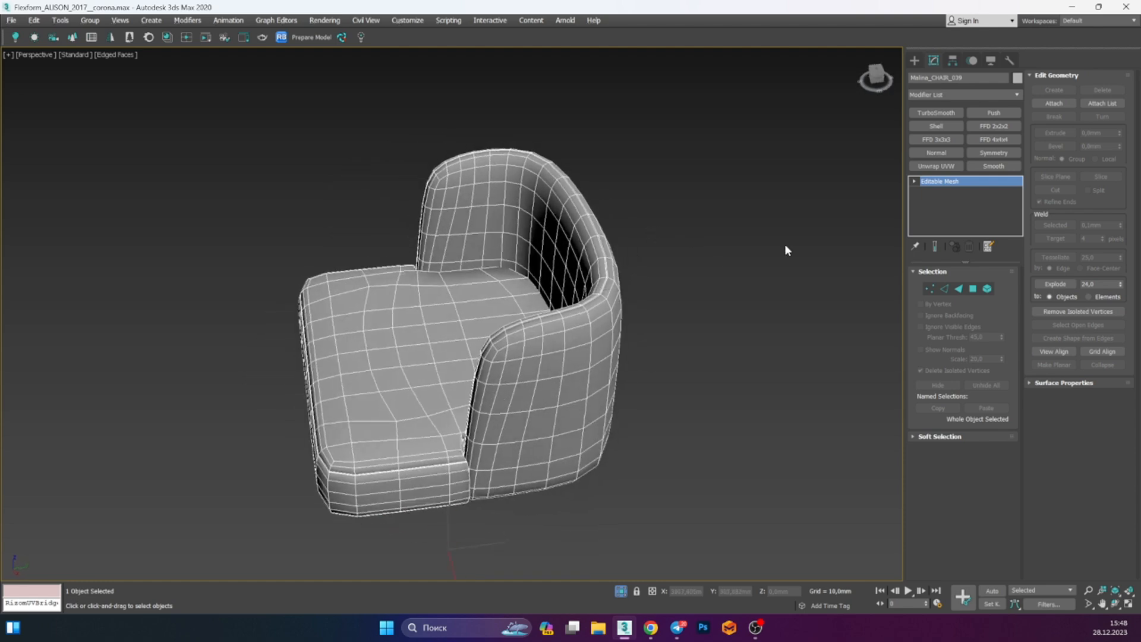
pyautogui.click(979, 171)
pyautogui.hotkey('ctrl', 'e')
# Send the chair seat to RizomUV through the bridge in New mode
pyautogui.scroll(6, 558, 339)
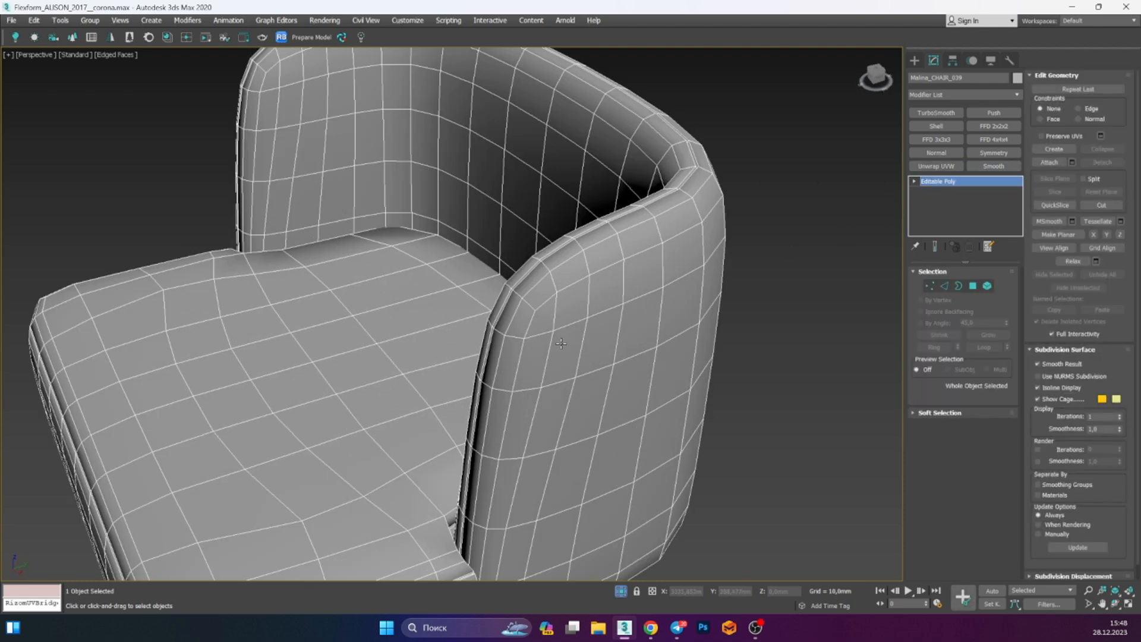
pyautogui.keyDown('alt'); pyautogui.moveTo(562, 339); pyautogui.dragTo(634, 297, button='middle'); pyautogui.keyUp('alt')
pyautogui.click(770, 200)
pyautogui.scroll(-8, 723, 241)
pyautogui.keyDown('alt'); pyautogui.moveTo(770, 200); pyautogui.dragTo(682, 245, button='middle'); pyautogui.keyUp('alt')
pyautogui.click(736, 246)
pyautogui.click(682, 246)
pyautogui.click(342, 38)
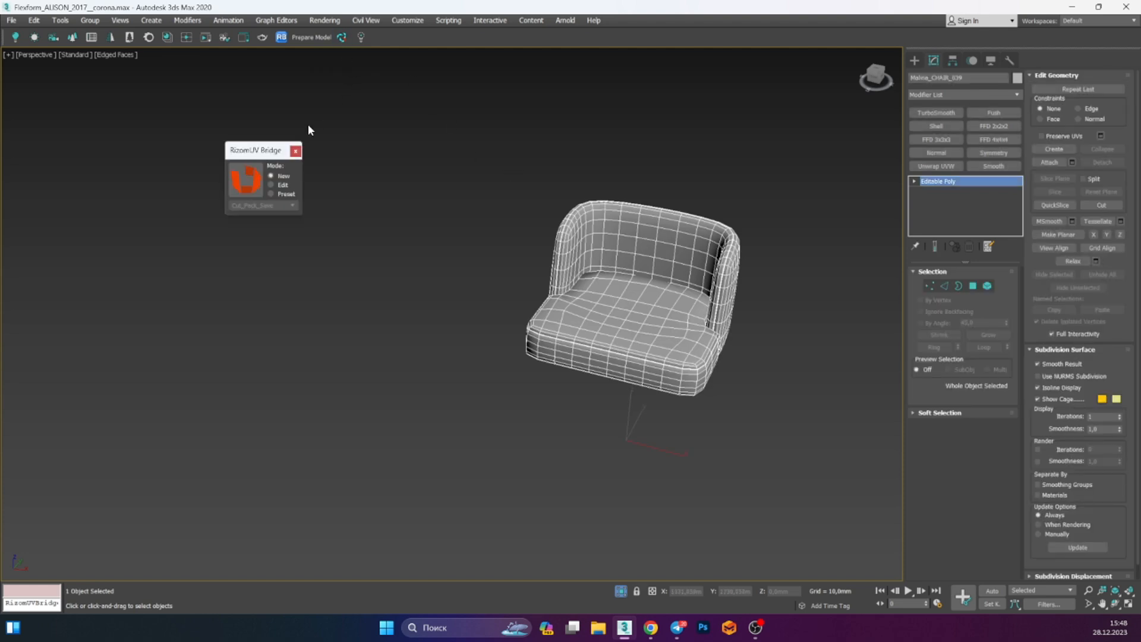
pyautogui.click(258, 181)
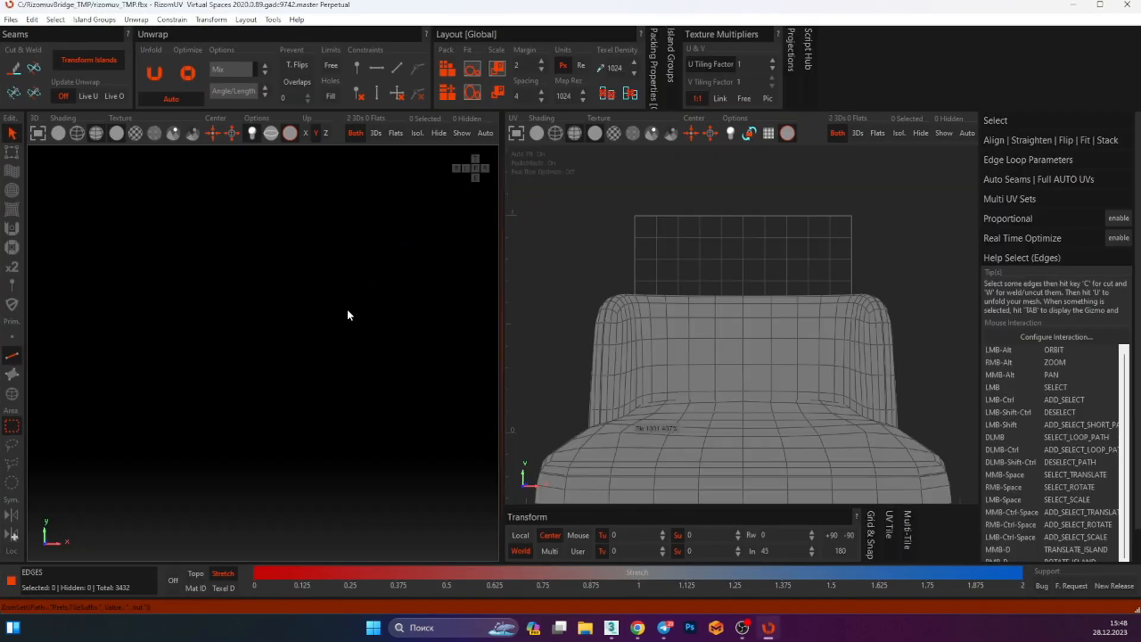
# Switch to edge selection and select the edge loop along the seat's lower bevel
pyautogui.press('f')
pyautogui.keyDown('alt'); pyautogui.moveTo(342, 306); pyautogui.dragTo(293, 400); pyautogui.keyUp('alt')
pyautogui.keyDown('alt'); pyautogui.moveTo(216, 494); pyautogui.dragTo(257, 444, button='middle'); pyautogui.keyUp('alt')
pyautogui.keyDown('alt'); pyautogui.moveTo(209, 535); pyautogui.dragTo(355, 298, button='right'); pyautogui.keyUp('alt')
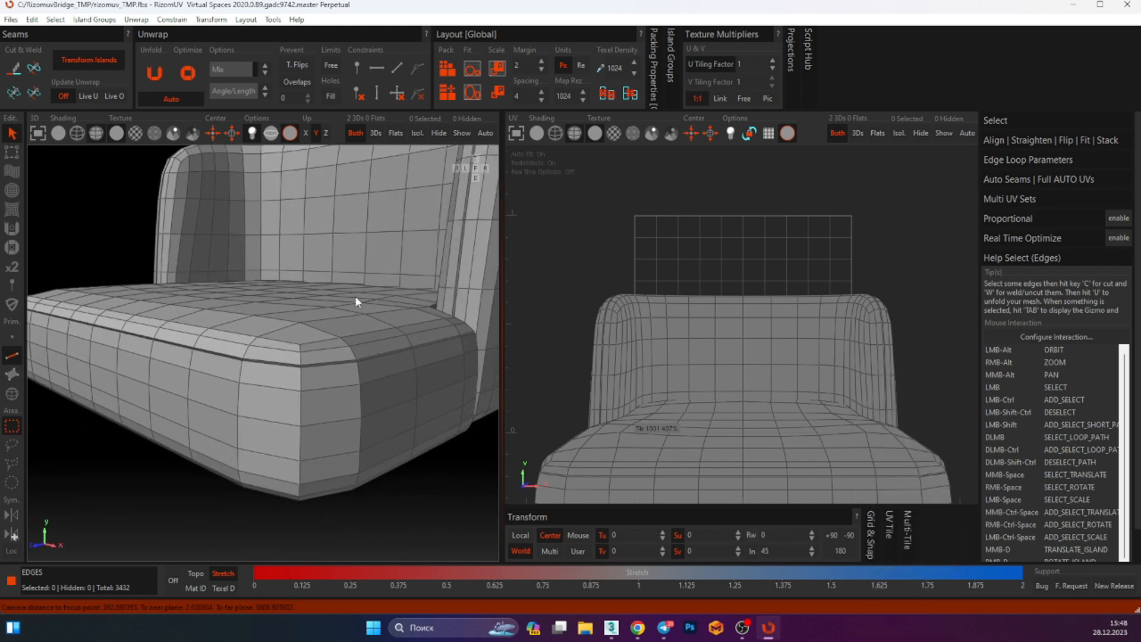
pyautogui.keyDown('alt'); pyautogui.moveTo(355, 296); pyautogui.dragTo(342, 328); pyautogui.keyUp('alt')
pyautogui.scroll(5, 288, 467)
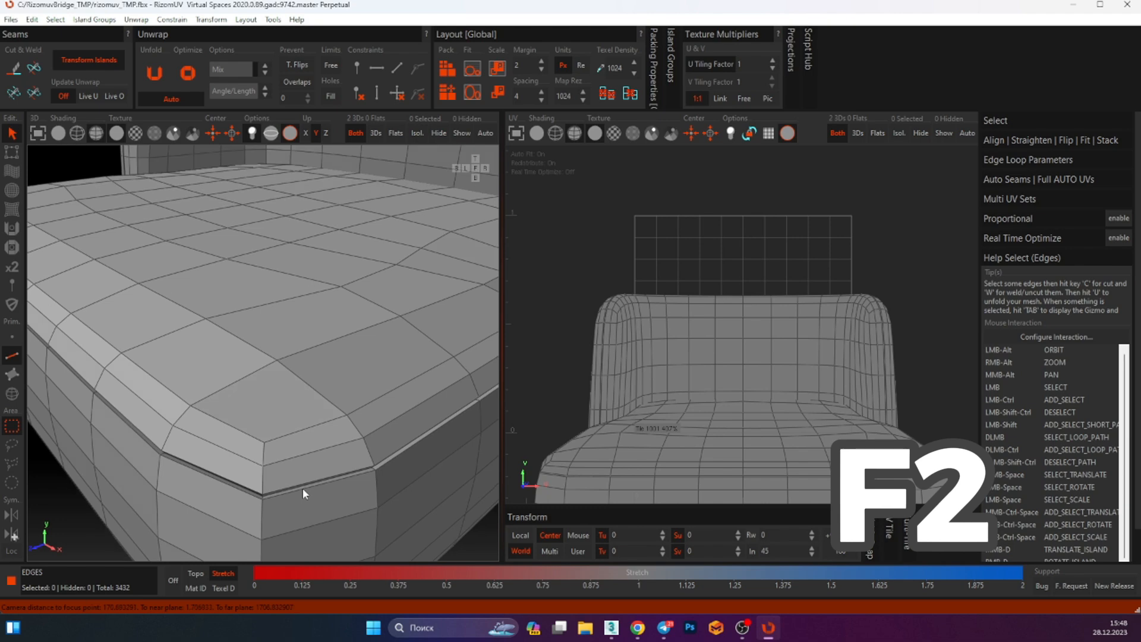
pyautogui.press('F2')
pyautogui.doubleClick(302, 487)
pyautogui.keyDown('alt'); pyautogui.moveTo(306, 472); pyautogui.dragTo(320, 334, button='middle'); pyautogui.keyUp('alt')
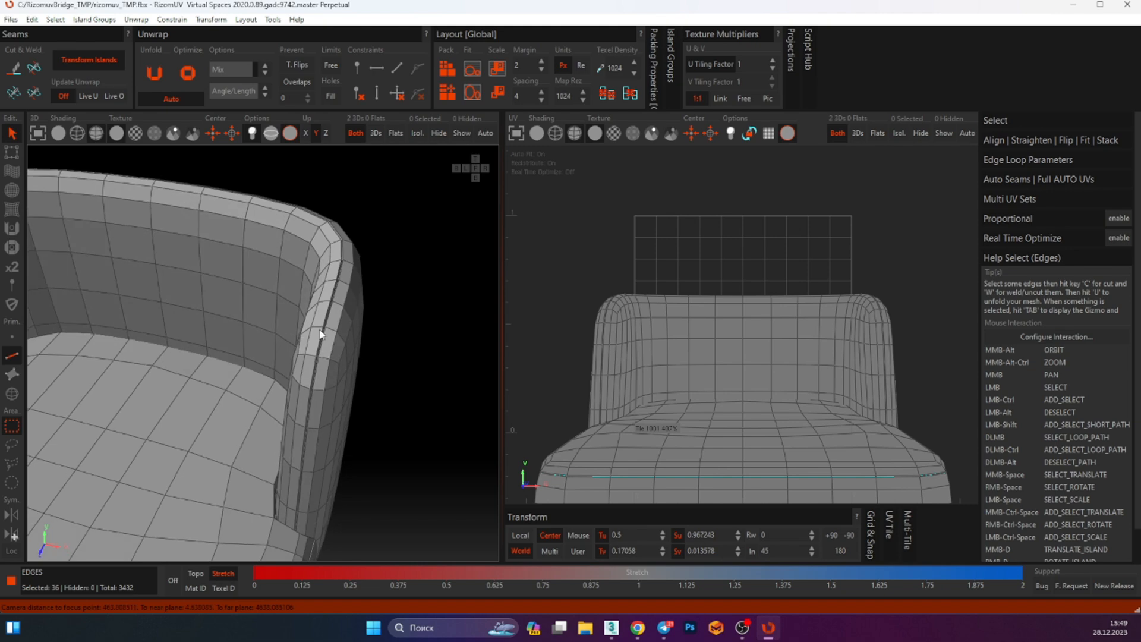
# Add the edge loop running up the armrest's inner edge to the selection
pyautogui.scroll(7, 320, 342)
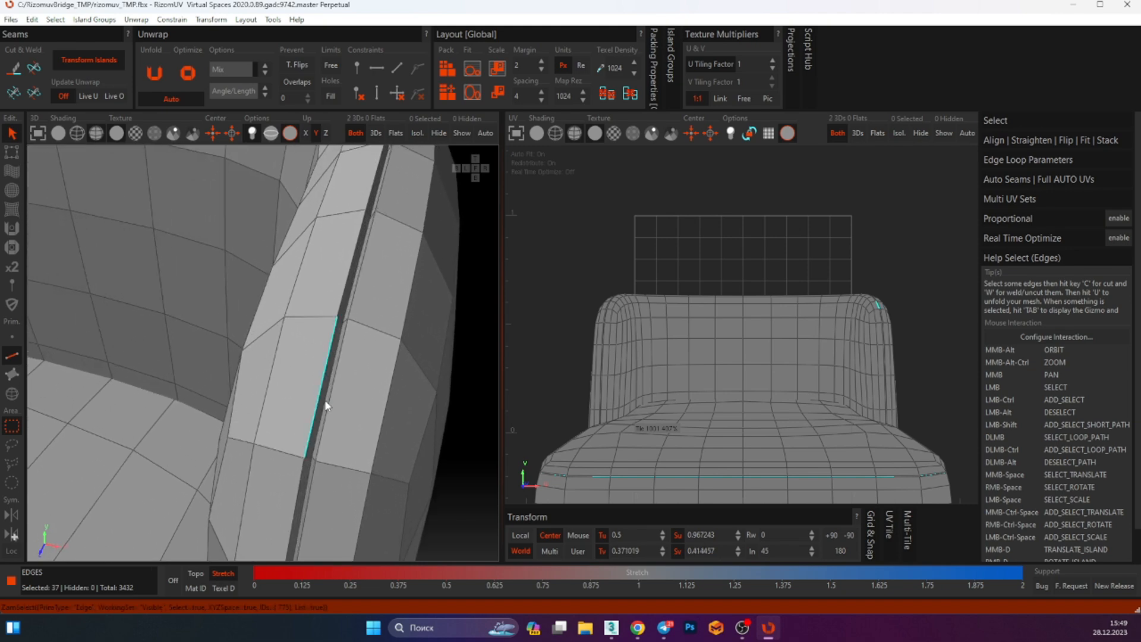
pyautogui.keyDown('ctrl'); pyautogui.doubleClick(324, 403); pyautogui.keyUp('ctrl')
pyautogui.scroll(1, 313, 456)
pyautogui.scroll(-14, 305, 344)
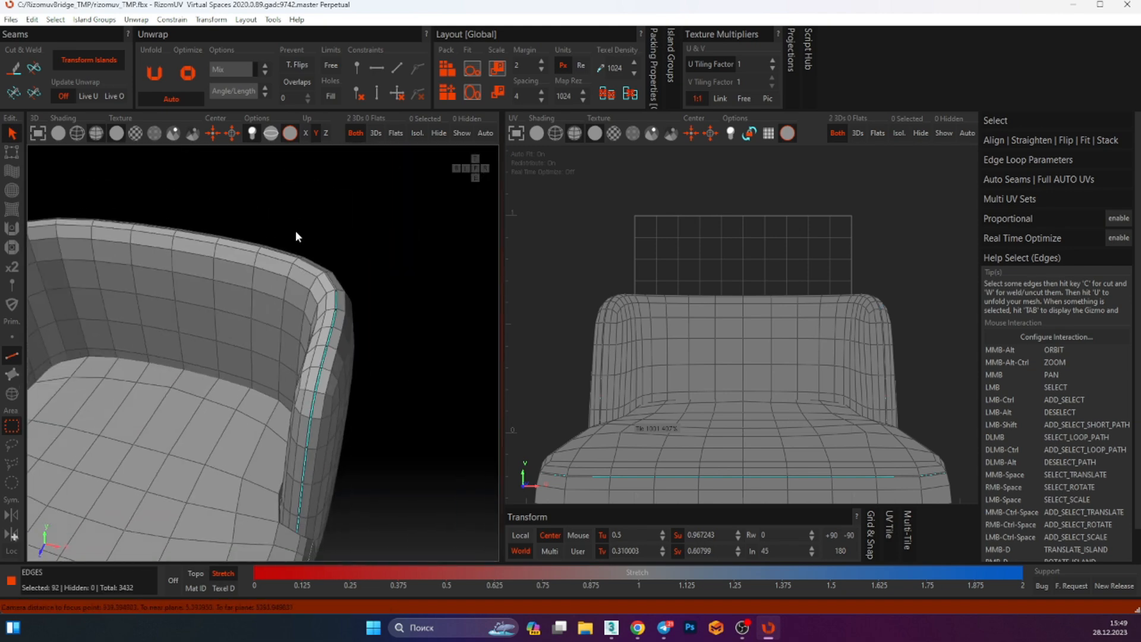
pyautogui.keyDown('alt'); pyautogui.moveTo(285, 388); pyautogui.dragTo(256, 247, button='middle'); pyautogui.keyUp('alt')
pyautogui.scroll(1, 264, 337)
pyautogui.scroll(5, 263, 334)
pyautogui.keyDown('alt'); pyautogui.moveTo(264, 336); pyautogui.dragTo(301, 220, button='middle'); pyautogui.keyUp('alt')
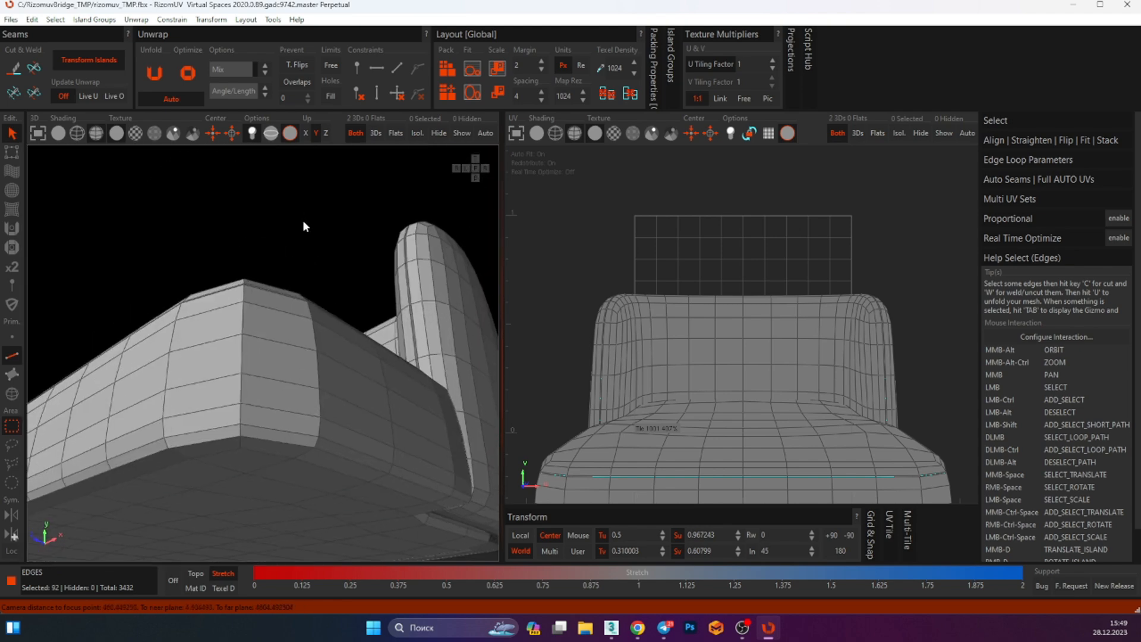
# Add edge loops around the seat's underside to the selection
pyautogui.click(208, 139)
pyautogui.click(267, 421)
pyautogui.keyDown('alt'); pyautogui.moveTo(267, 420); pyautogui.dragTo(347, 355, button='middle'); pyautogui.keyUp('alt')
pyautogui.keyDown('ctrl'); pyautogui.doubleClick(251, 435); pyautogui.keyUp('ctrl')
pyautogui.keyDown('ctrl'); pyautogui.doubleClick(229, 433); pyautogui.keyUp('ctrl')
pyautogui.scroll(-8, 250, 458)
pyautogui.keyDown('ctrl'); pyautogui.doubleClick(407, 408); pyautogui.keyUp('ctrl')
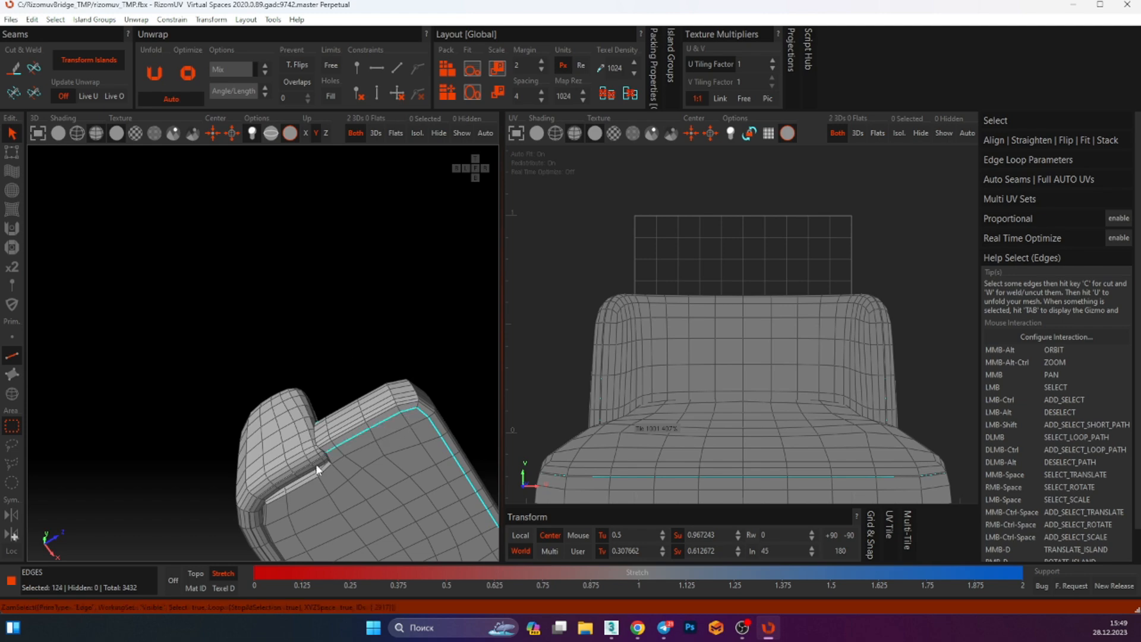
pyautogui.keyDown('alt'); pyautogui.moveTo(315, 465); pyautogui.dragTo(419, 268, button='middle'); pyautogui.keyUp('alt')
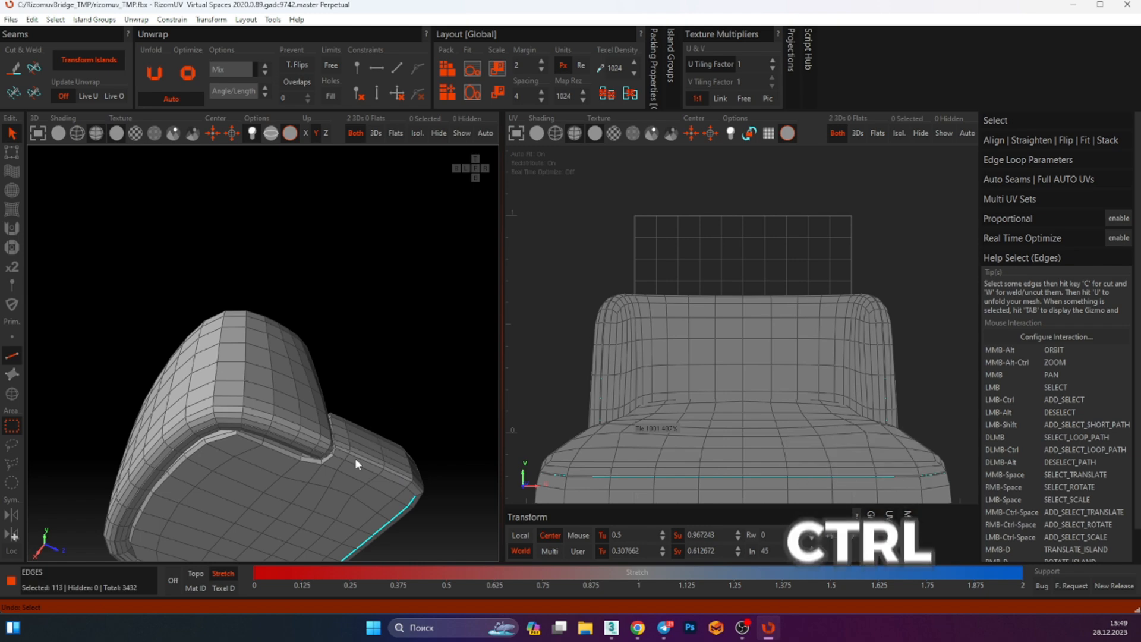
# Undo the last four selection changes
pyautogui.hotkey('ctrl', 'z')
pyautogui.hotkey('ctrl', 'z')
pyautogui.hotkey('ctrl', 'z')
pyautogui.hotkey('ctrl', 'z')
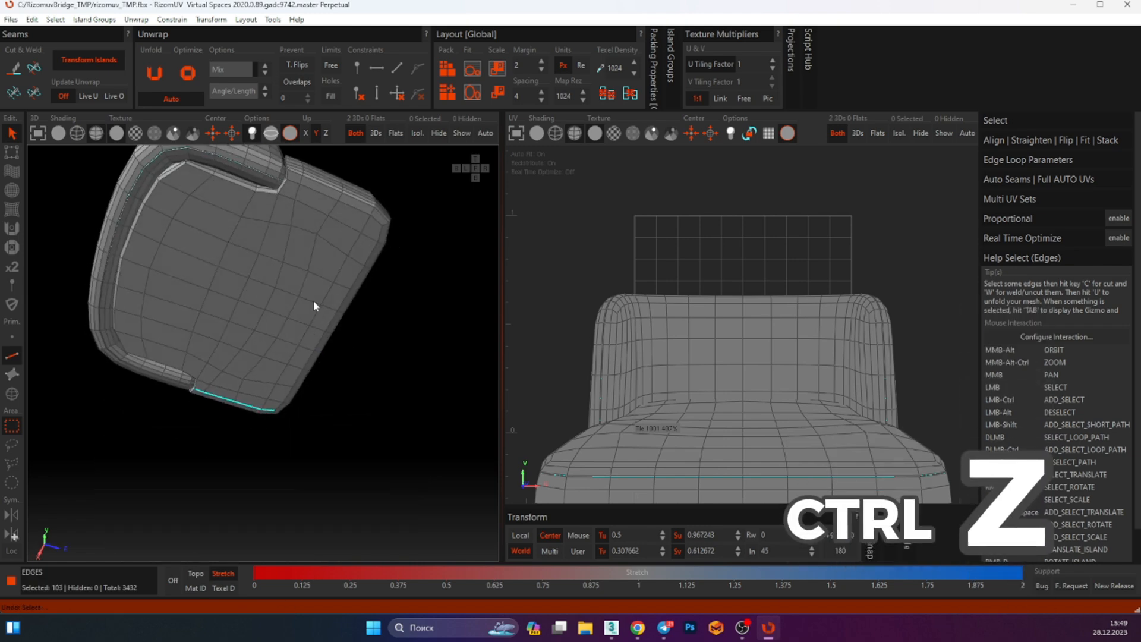
# Add edge loops around the bottom edges of the seat cushion and backrest to the selection
pyautogui.keyDown('ctrl'); pyautogui.keyDown('alt'); pyautogui.moveTo(305, 335); pyautogui.dragTo(312, 437, button='middle'); pyautogui.keyUp('alt'); pyautogui.keyUp('ctrl')
pyautogui.keyDown('ctrl'); pyautogui.doubleClick(317, 360); pyautogui.keyUp('ctrl')
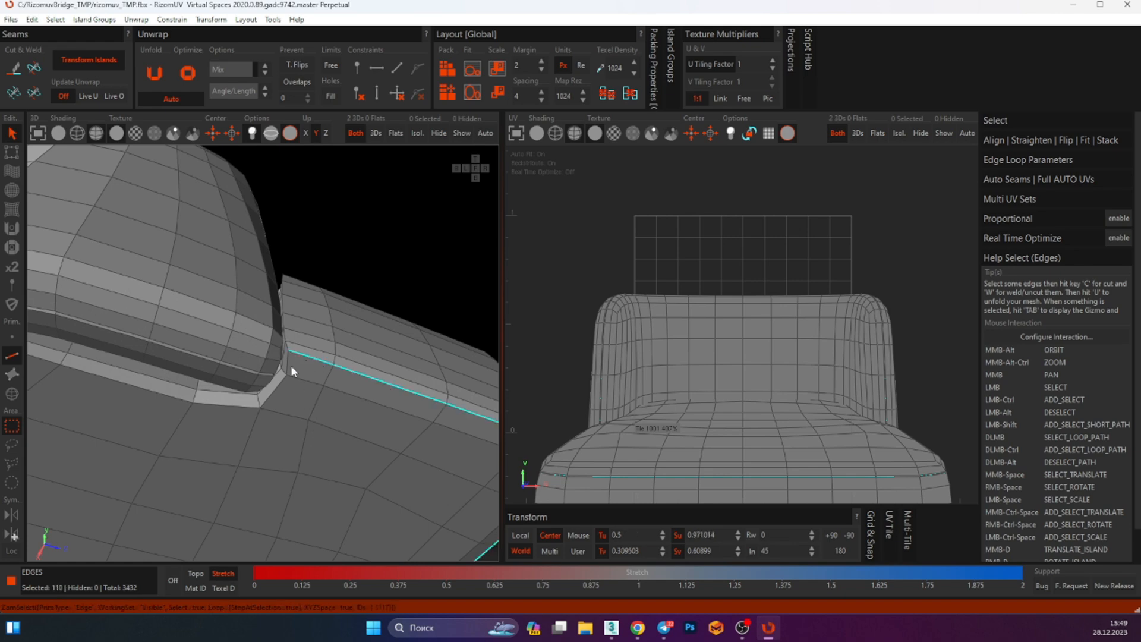
pyautogui.keyDown('ctrl'); pyautogui.doubleClick(288, 368); pyautogui.keyUp('ctrl')
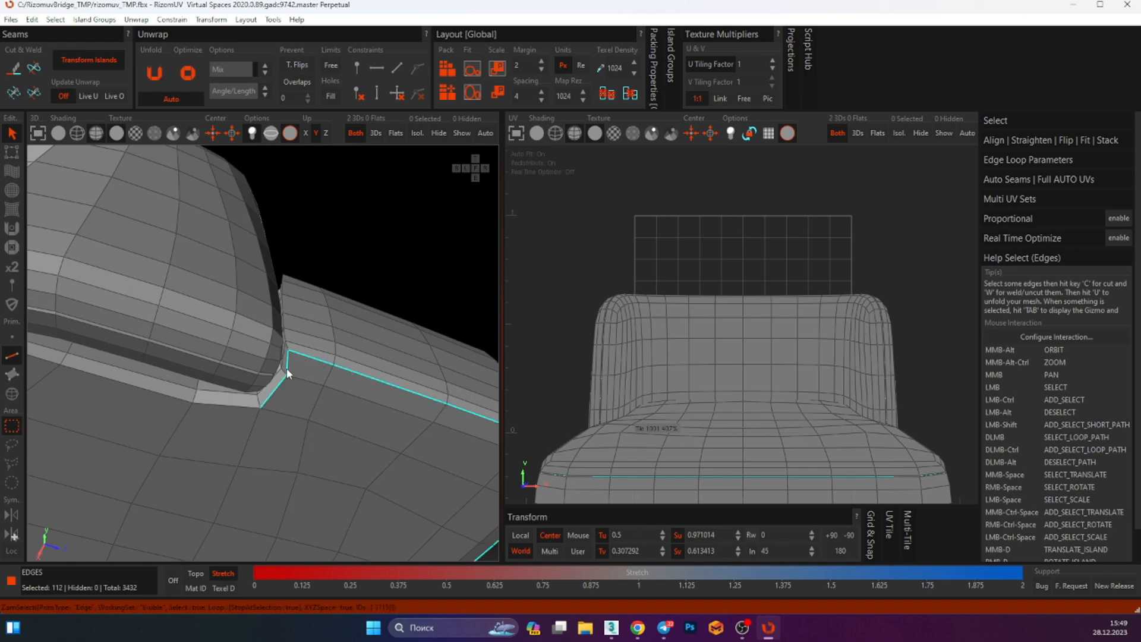
pyautogui.keyDown('ctrl'); pyautogui.doubleClick(242, 404); pyautogui.keyUp('ctrl')
pyautogui.moveTo(243, 404); pyautogui.dragTo(371, 253, button='middle')
pyautogui.keyDown('ctrl'); pyautogui.keyDown('alt'); pyautogui.moveTo(301, 352); pyautogui.dragTo(271, 342, button='middle'); pyautogui.keyUp('alt'); pyautogui.keyUp('ctrl')
pyautogui.keyDown('alt'); pyautogui.moveTo(271, 341); pyautogui.dragTo(291, 276, button='middle'); pyautogui.keyUp('alt')
pyautogui.keyDown('ctrl'); pyautogui.doubleClick(324, 303); pyautogui.keyUp('ctrl')
pyautogui.keyDown('ctrl'); pyautogui.doubleClick(398, 357); pyautogui.keyUp('ctrl')
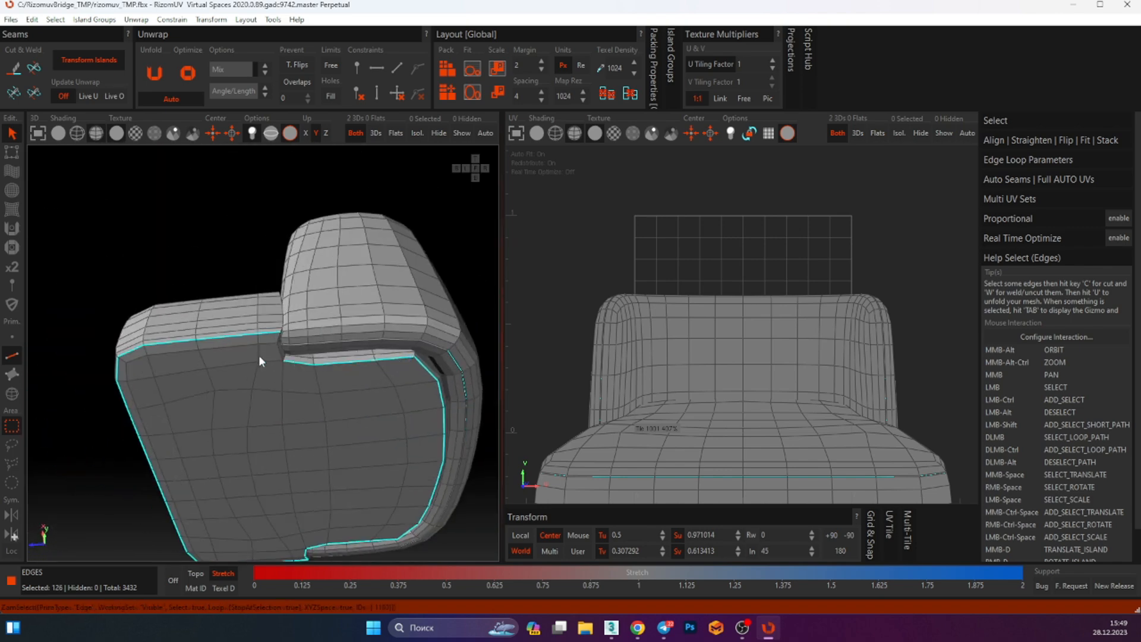
# Complete the seam loop around the seat base and cut along the selected edges
pyautogui.scroll(5, 275, 351)
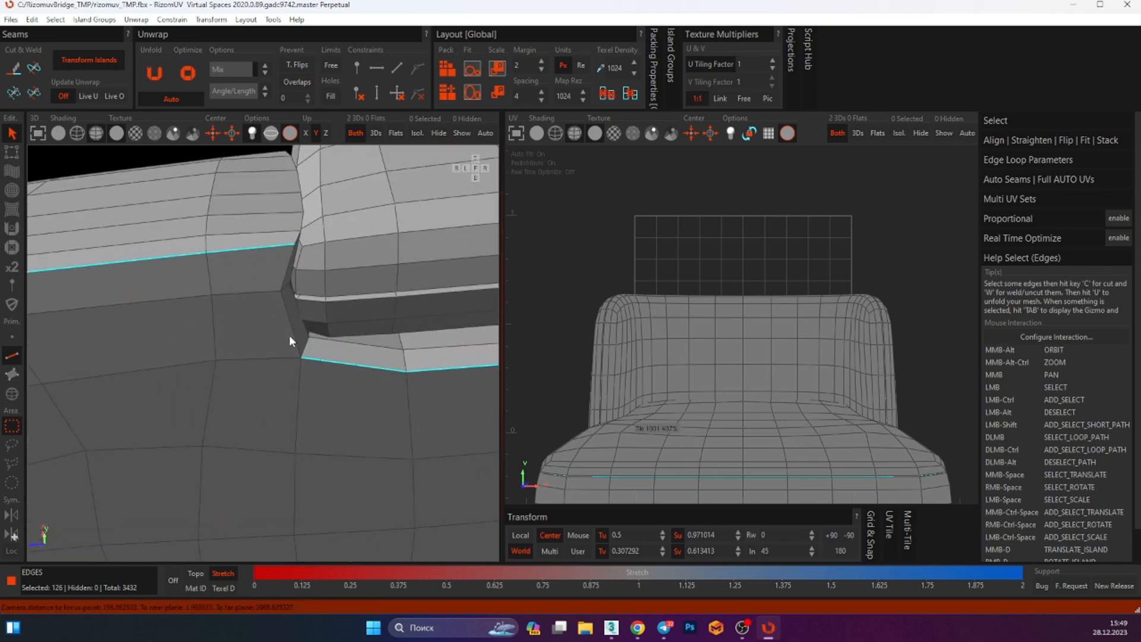
pyautogui.keyDown('ctrl'); pyautogui.doubleClick(290, 336); pyautogui.keyUp('ctrl')
pyautogui.keyDown('alt'); pyautogui.moveTo(324, 300); pyautogui.dragTo(293, 297, button='middle'); pyautogui.keyUp('alt')
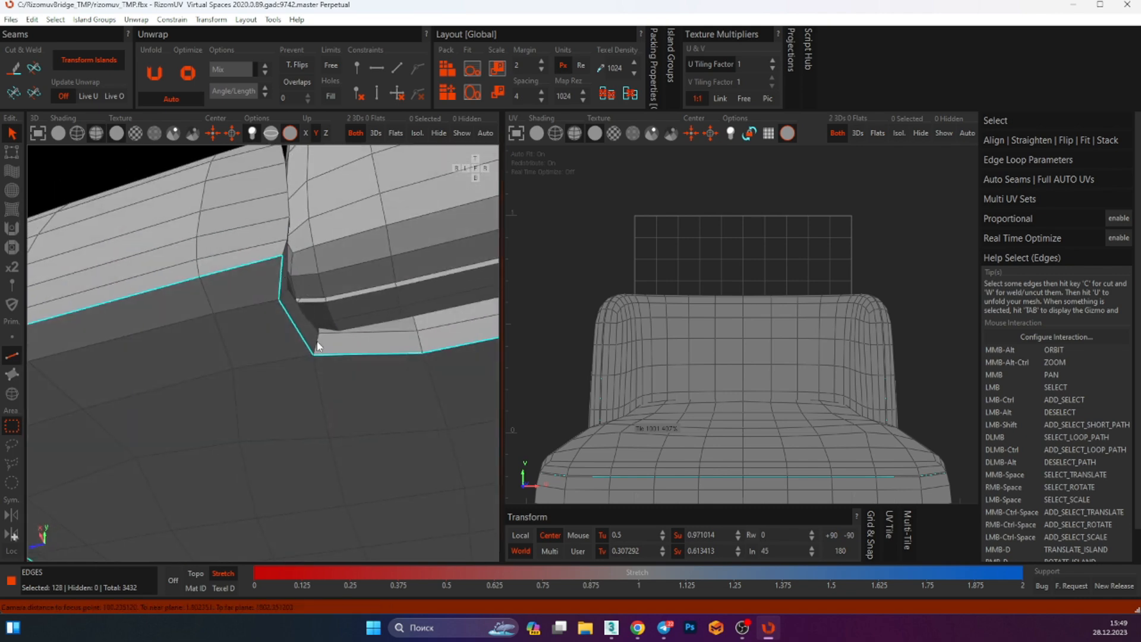
pyautogui.moveTo(510, 357); pyautogui.dragTo(54, 247, button='middle')
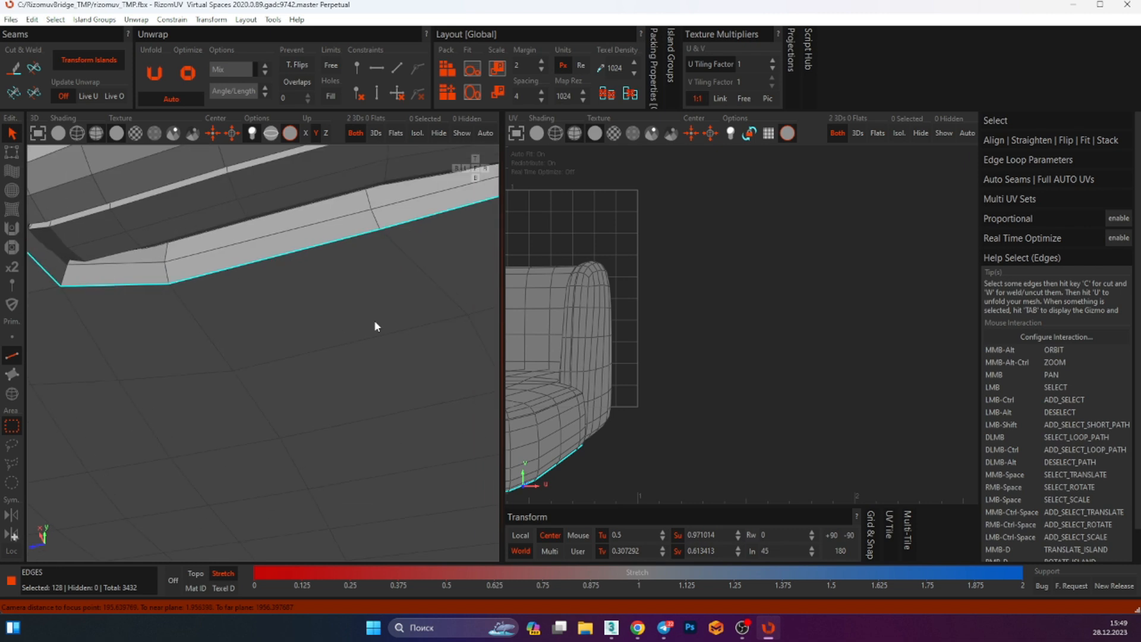
pyautogui.moveTo(373, 320)
pyautogui.keyDown('alt'); pyautogui.mouseDown(button='middle')
pyautogui.moveTo(342, 348)
pyautogui.moveTo(384, 304)
pyautogui.mouseUp(button='middle'); pyautogui.keyUp('alt')
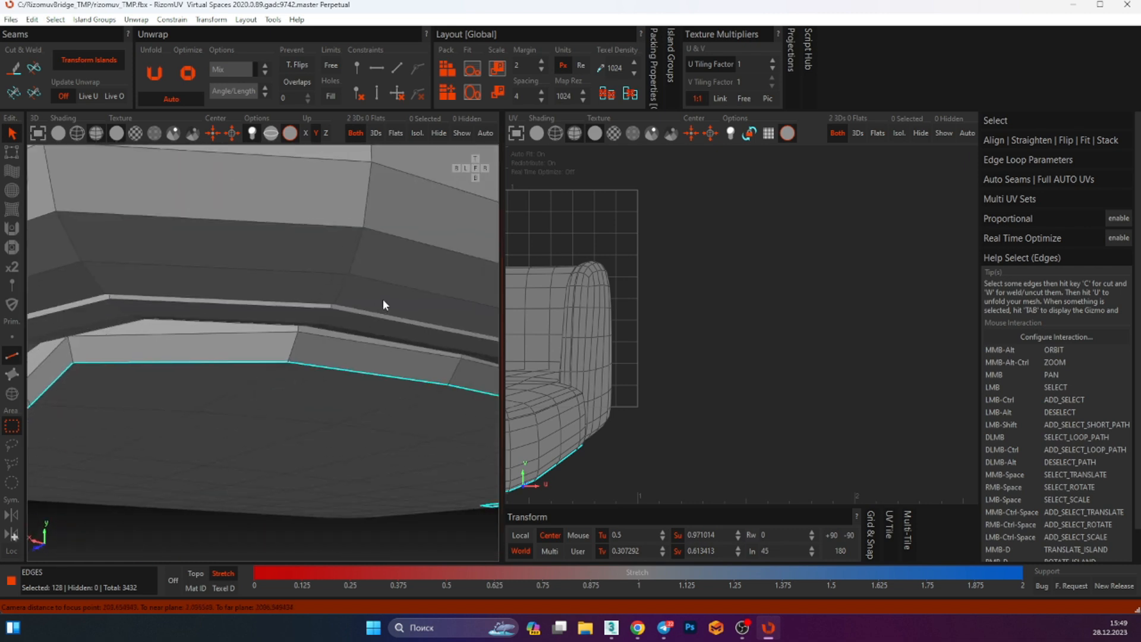
pyautogui.keyDown('ctrl'); pyautogui.doubleClick(296, 341); pyautogui.keyUp('ctrl')
pyautogui.press('c')
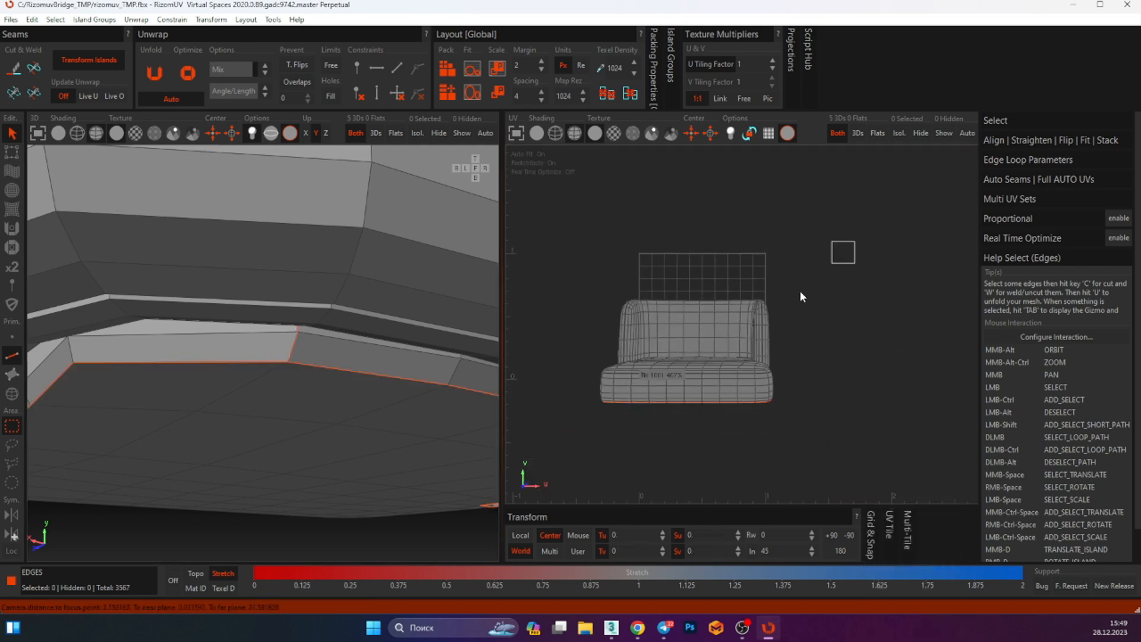
# Select everything, unfold the chair seat's UVs and pack the islands
pyautogui.hotkey('ctrl', 'a')
pyautogui.press('u')
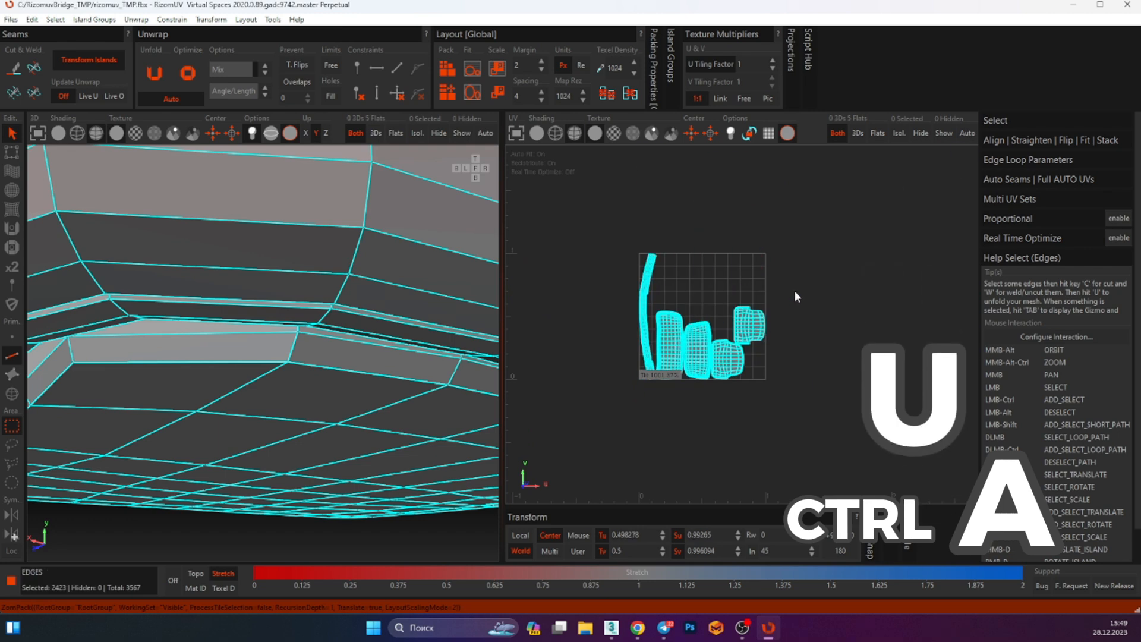
pyautogui.press('u')
pyautogui.press('p')
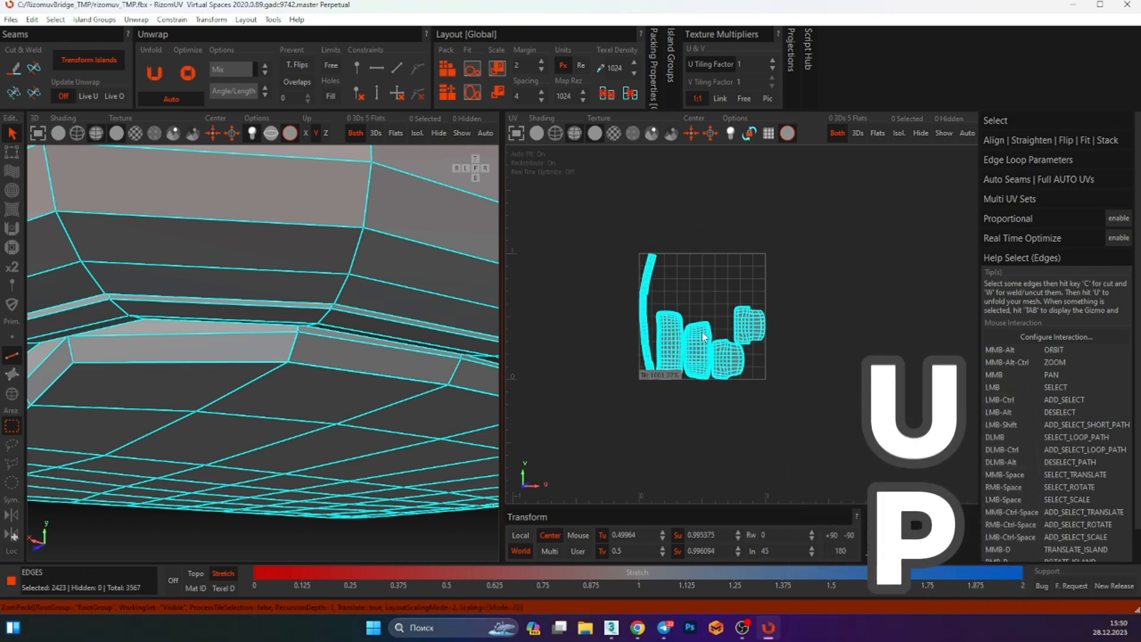
# Examine the packed UV islands and the cut seams on the chair seat
pyautogui.moveTo(661, 287); pyautogui.dragTo(687, 317, button='middle')
pyautogui.moveTo(715, 269); pyautogui.dragTo(667, 325)
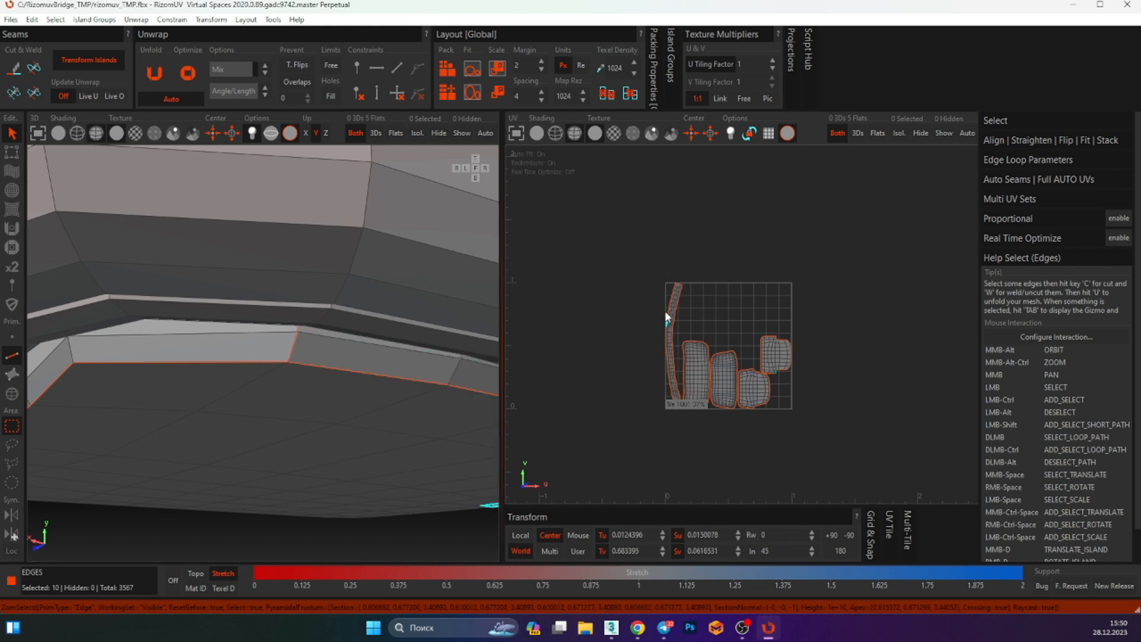
pyautogui.moveTo(601, 330); pyautogui.dragTo(616, 303, button='middle')
pyautogui.keyDown('alt'); pyautogui.moveTo(279, 330); pyautogui.dragTo(279, 303, button='middle'); pyautogui.keyUp('alt')
pyautogui.scroll(1, 277, 353)
pyautogui.scroll(-5, 220, 327)
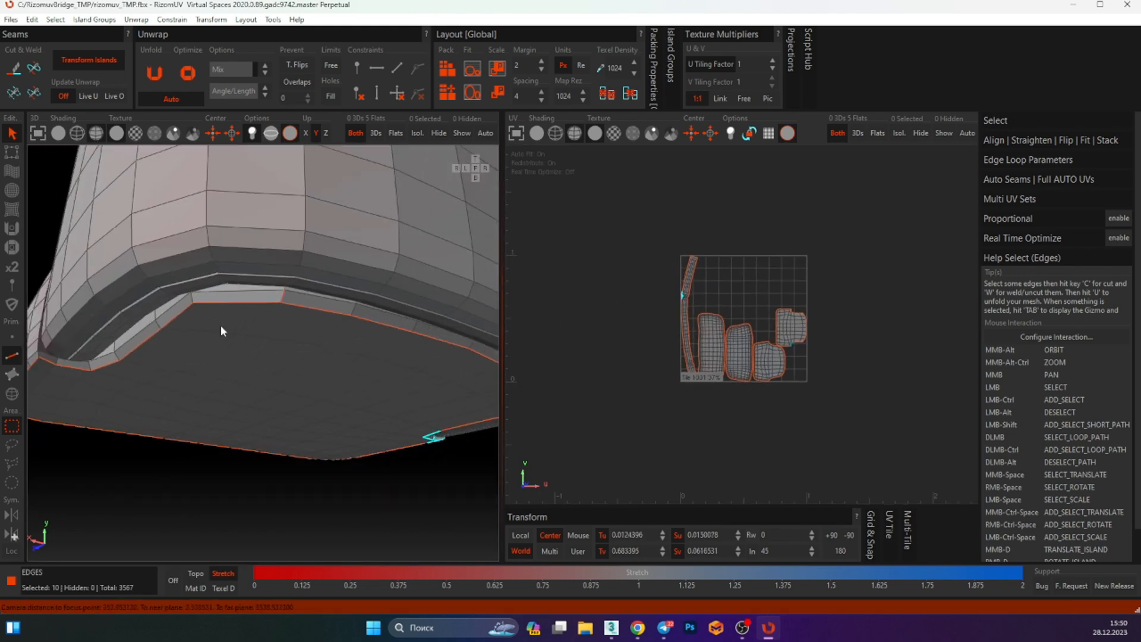
pyautogui.scroll(-2, 249, 259)
pyautogui.keyDown('alt'); pyautogui.moveTo(249, 259); pyautogui.dragTo(254, 330, button='middle'); pyautogui.keyUp('alt')
pyautogui.moveTo(575, 218); pyautogui.dragTo(678, 397)
pyautogui.scroll(1, 248, 245)
pyautogui.keyDown('alt'); pyautogui.moveTo(248, 245); pyautogui.dragTo(354, 315, button='middle'); pyautogui.keyUp('alt')
pyautogui.scroll(6, 253, 316)
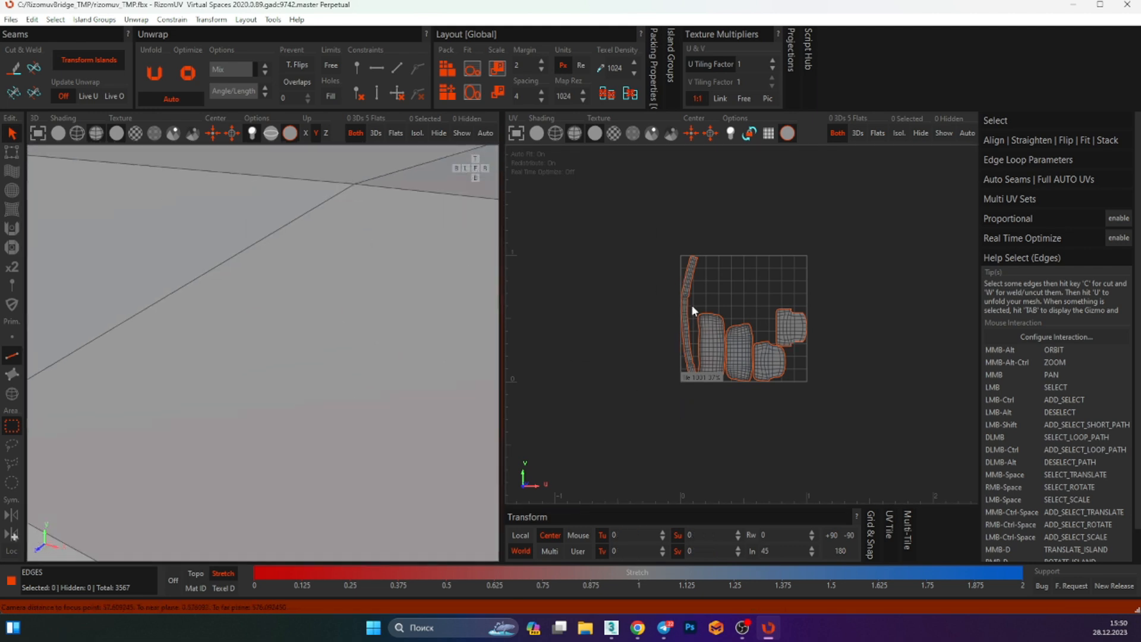
pyautogui.moveTo(692, 308); pyautogui.dragTo(645, 334)
pyautogui.scroll(-5, 374, 306)
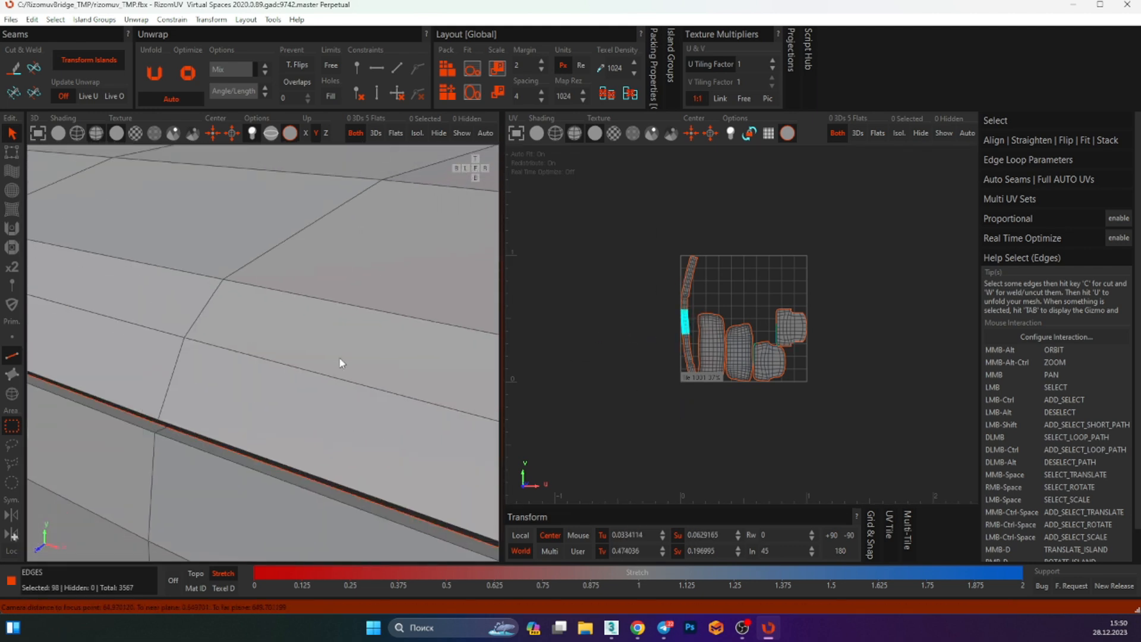
pyautogui.keyDown('alt'); pyautogui.moveTo(341, 359); pyautogui.dragTo(279, 293, button='middle'); pyautogui.keyUp('alt')
pyautogui.scroll(-3, 308, 328)
# Box-select all UV islands, unfold them again and repack
pyautogui.click(594, 232)
pyautogui.moveTo(629, 172); pyautogui.dragTo(873, 437)
pyautogui.press('u')
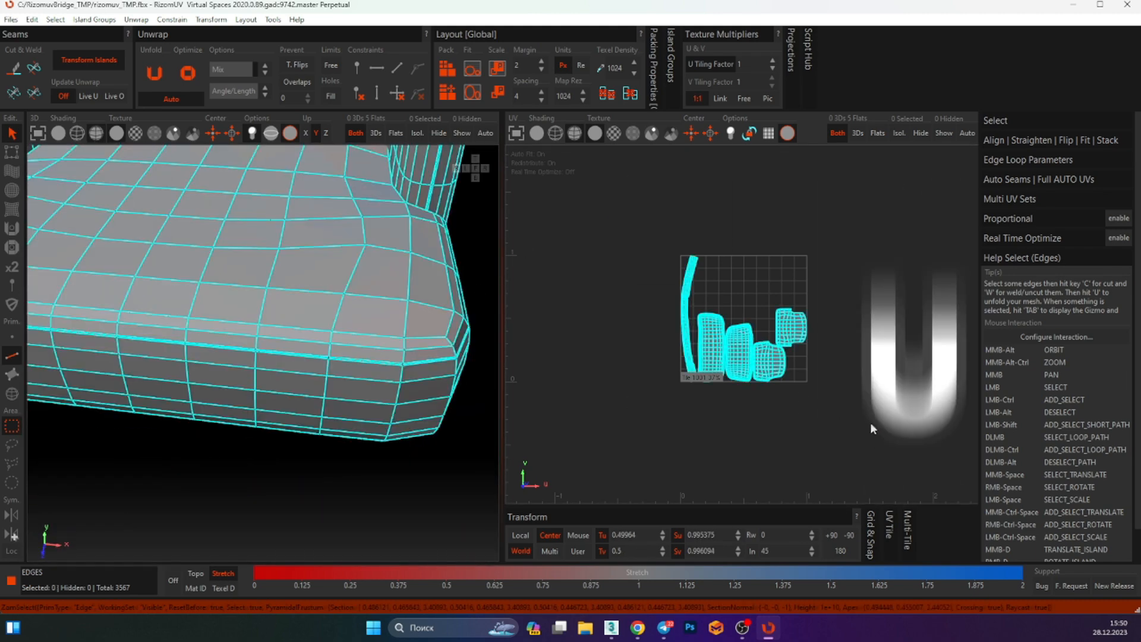
pyautogui.press('p')
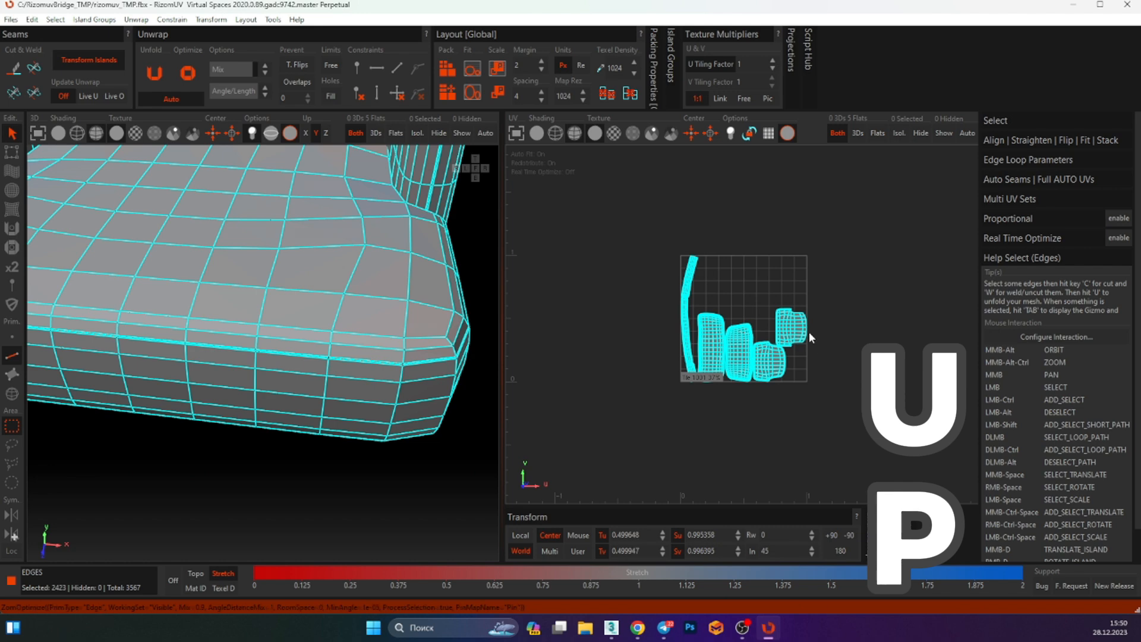
# Save the chair seat back to 3ds Max and add an Unwrap UVW modifier to it
pyautogui.hotkey('ctrl', 's')
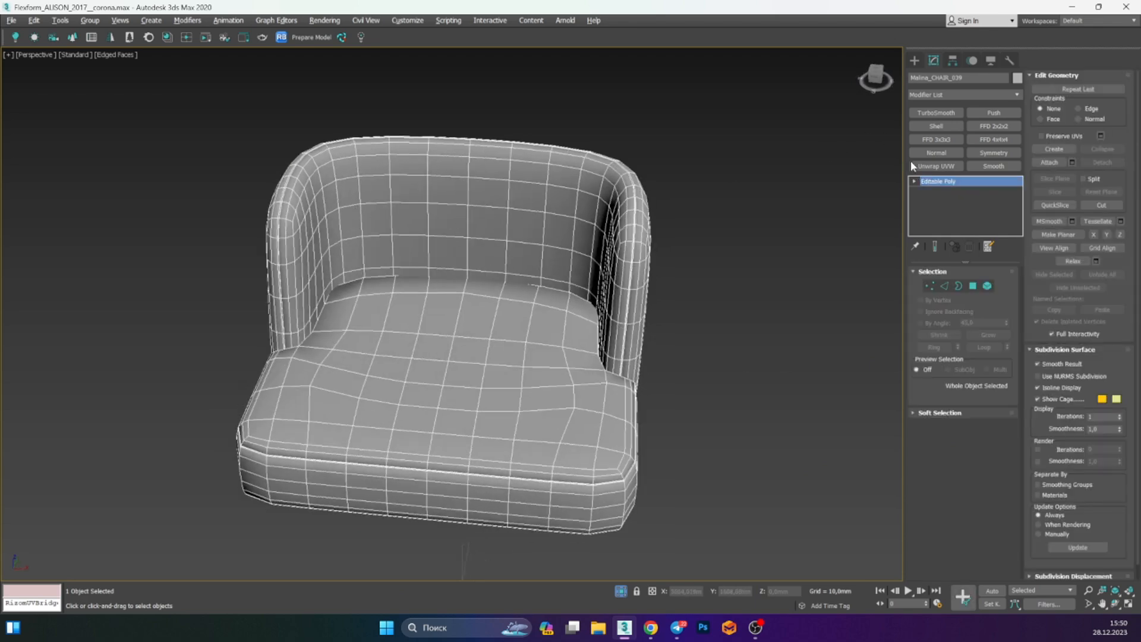
pyautogui.click(918, 166)
# Open the UV editor to view the chair seat's imported UV layout
pyautogui.keyDown('alt'); pyautogui.moveTo(767, 332); pyautogui.dragTo(624, 315, button='middle'); pyautogui.keyUp('alt')
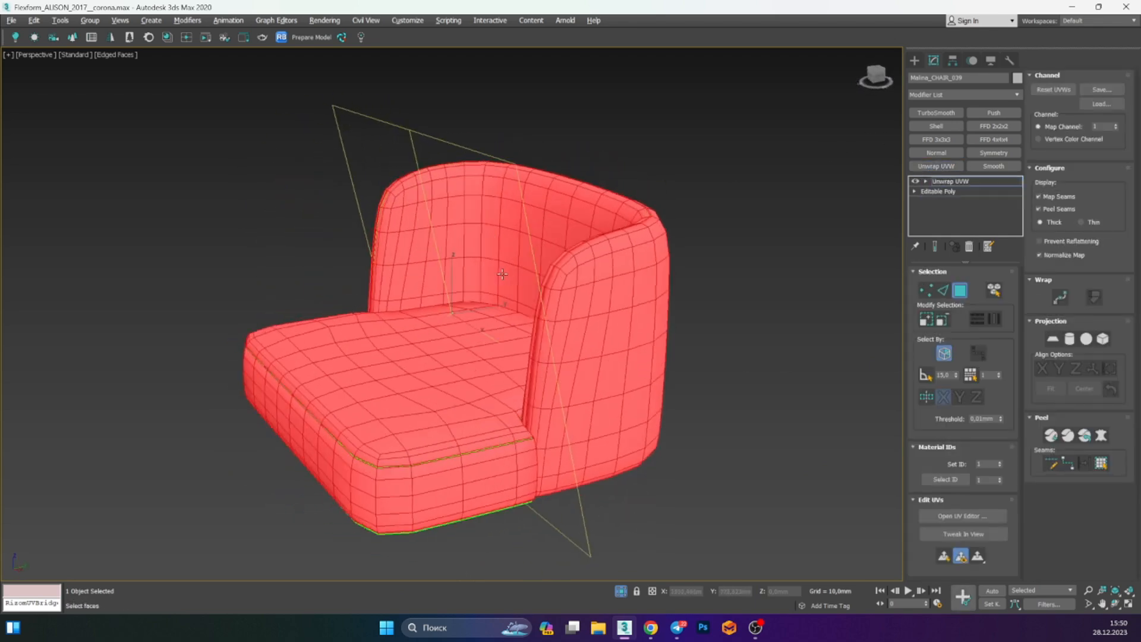
pyautogui.click(954, 518)
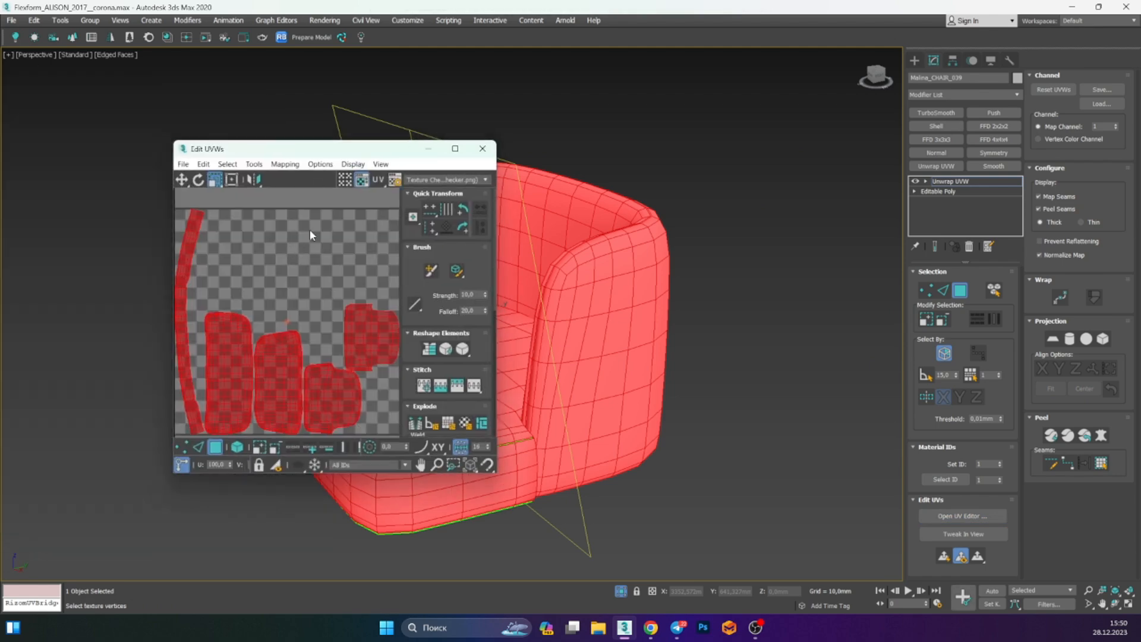
# Close the UV editor and undo the Unwrap UVW modifier on the chair seat
pyautogui.scroll(-3, 258, 282)
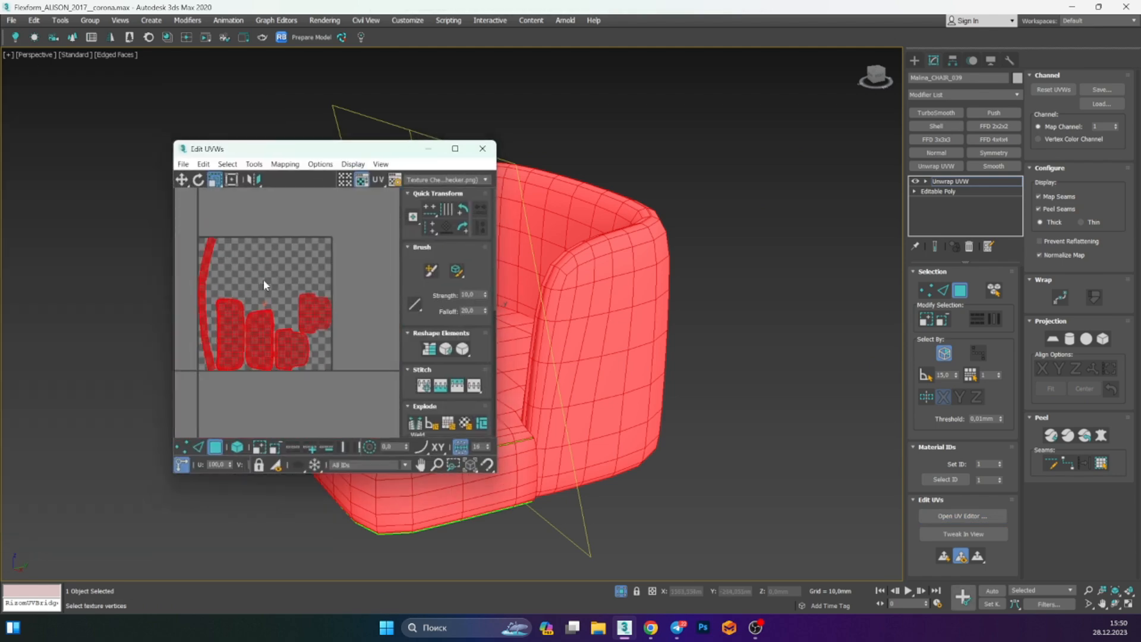
pyautogui.click(482, 148)
pyautogui.hotkey('ctrl', 'z')
pyautogui.scroll(-4, 499, 268)
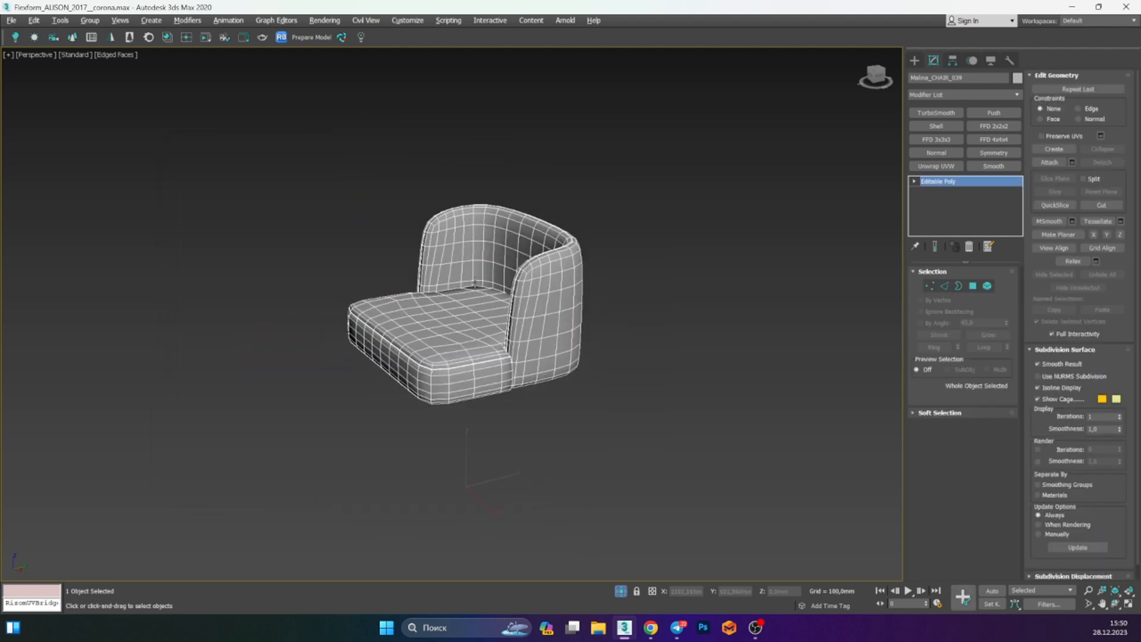
# Select the chair backrest and isolate it in the viewport
pyautogui.keyDown('alt'); pyautogui.moveTo(497, 265); pyautogui.dragTo(518, 301, button='middle'); pyautogui.keyUp('alt')
pyautogui.hotkey('alt', 'q')
pyautogui.click(528, 240)
pyautogui.hotkey('alt', 'q')
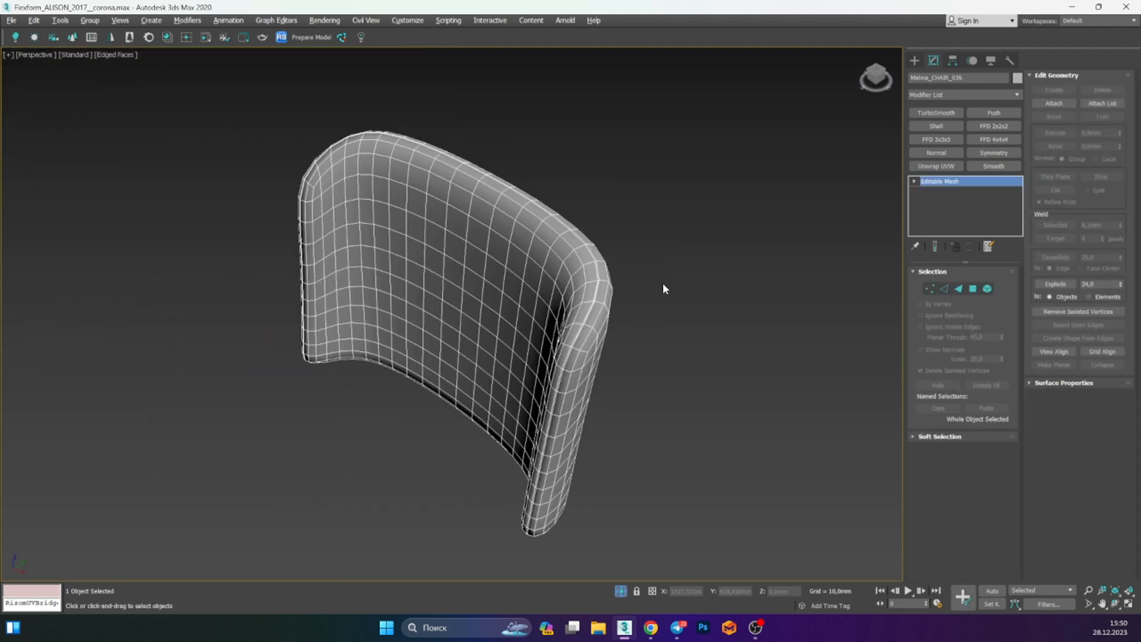
# Try to send the backrest to RizomUV through the bridge
pyautogui.click(331, 38)
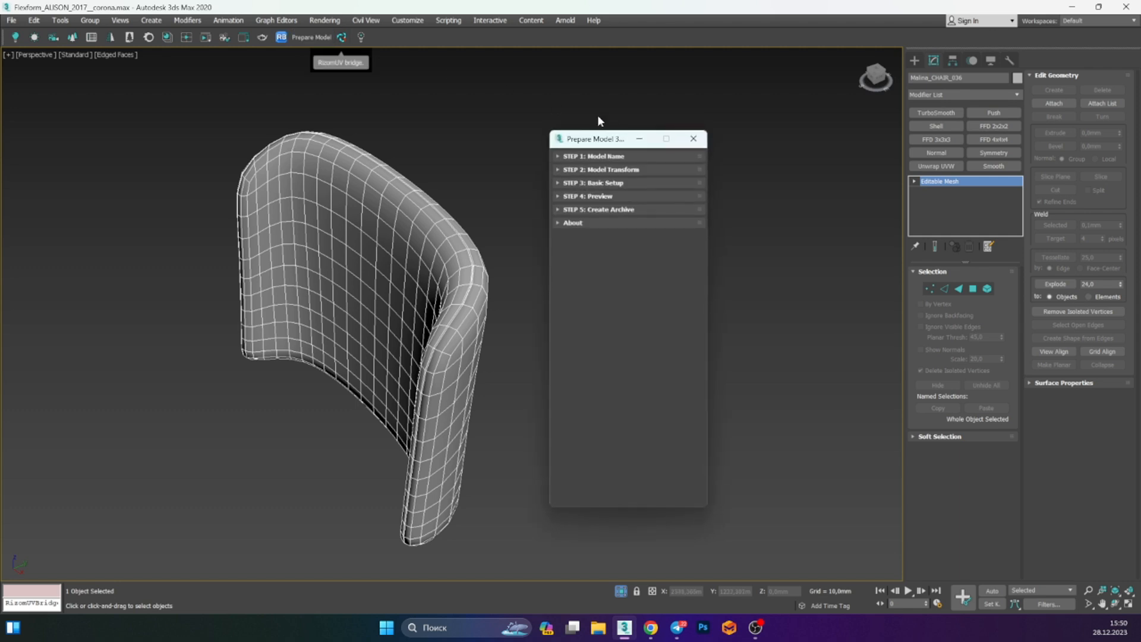
pyautogui.click(693, 141)
pyautogui.click(341, 37)
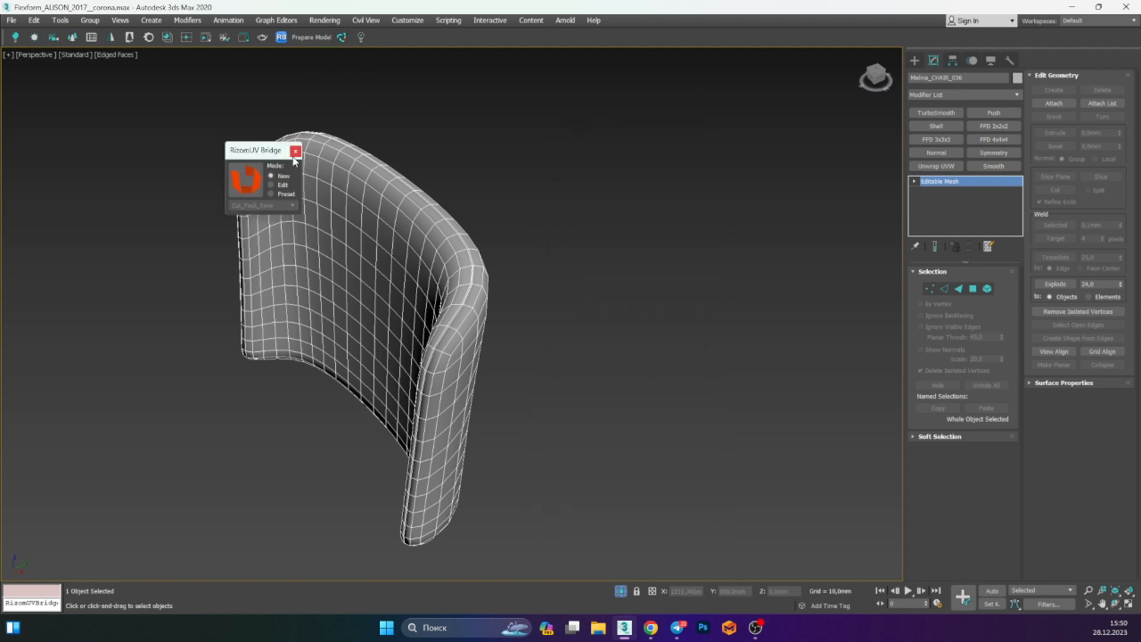
pyautogui.click(252, 182)
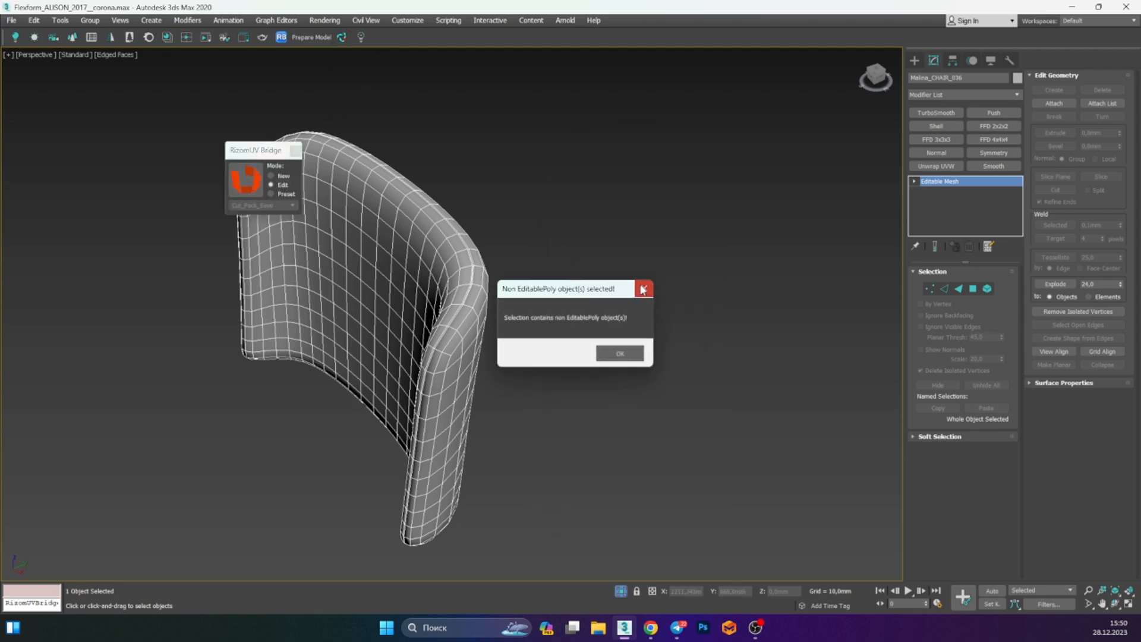
pyautogui.click(642, 290)
# Send the chair backrest to RizomUV through the bridge in New mode
pyautogui.click(283, 176)
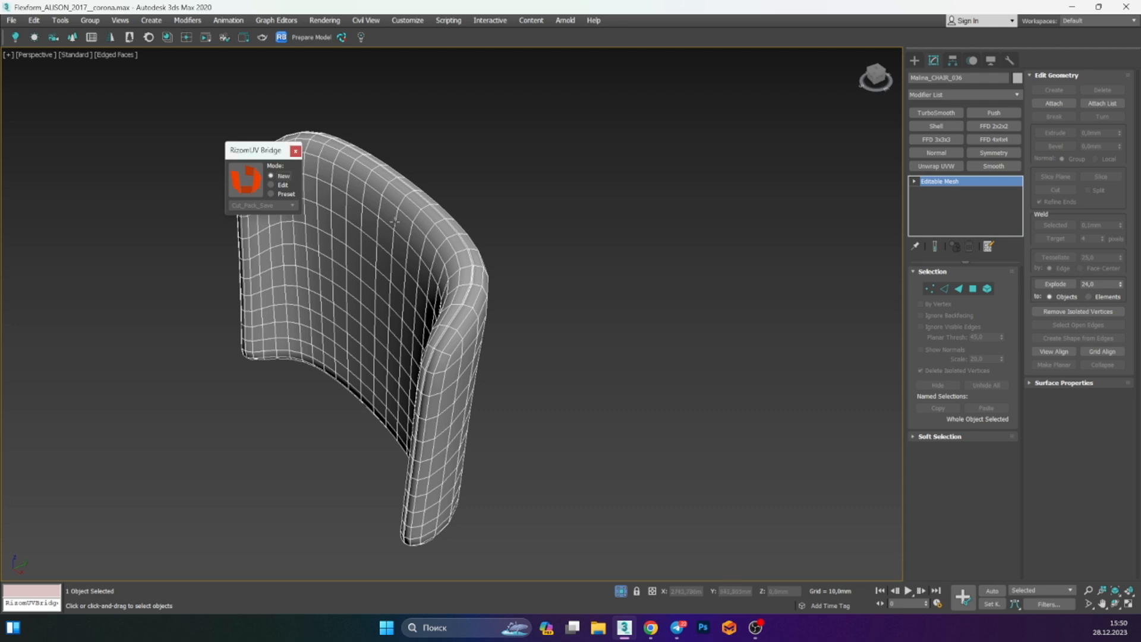
pyautogui.hotkey('alt', 'e')
pyautogui.click(250, 188)
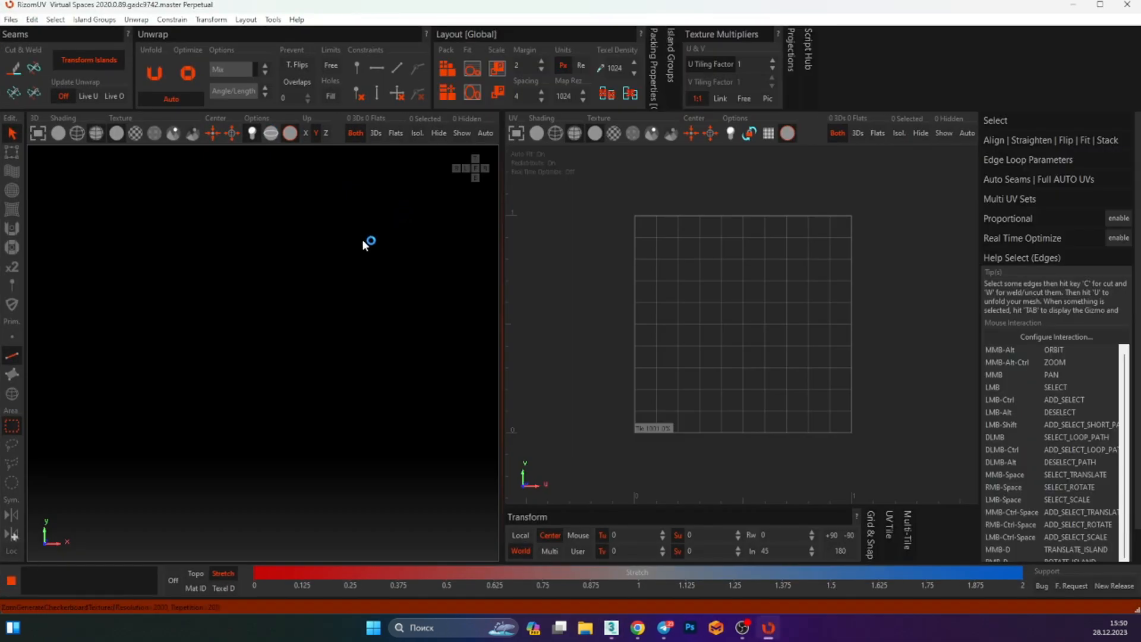
# Select the edge loop along the backrest's inner side edge and cut it as a seam
pyautogui.press('f')
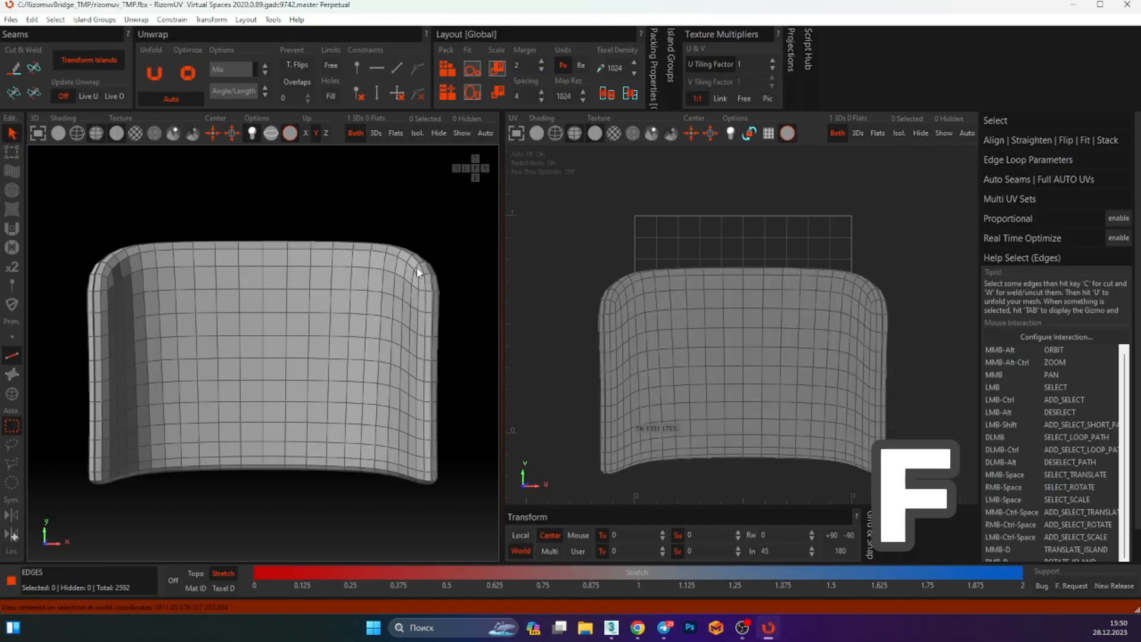
pyautogui.keyDown('alt'); pyautogui.moveTo(419, 273); pyautogui.dragTo(377, 376, button='middle'); pyautogui.keyUp('alt')
pyautogui.scroll(8, 426, 326)
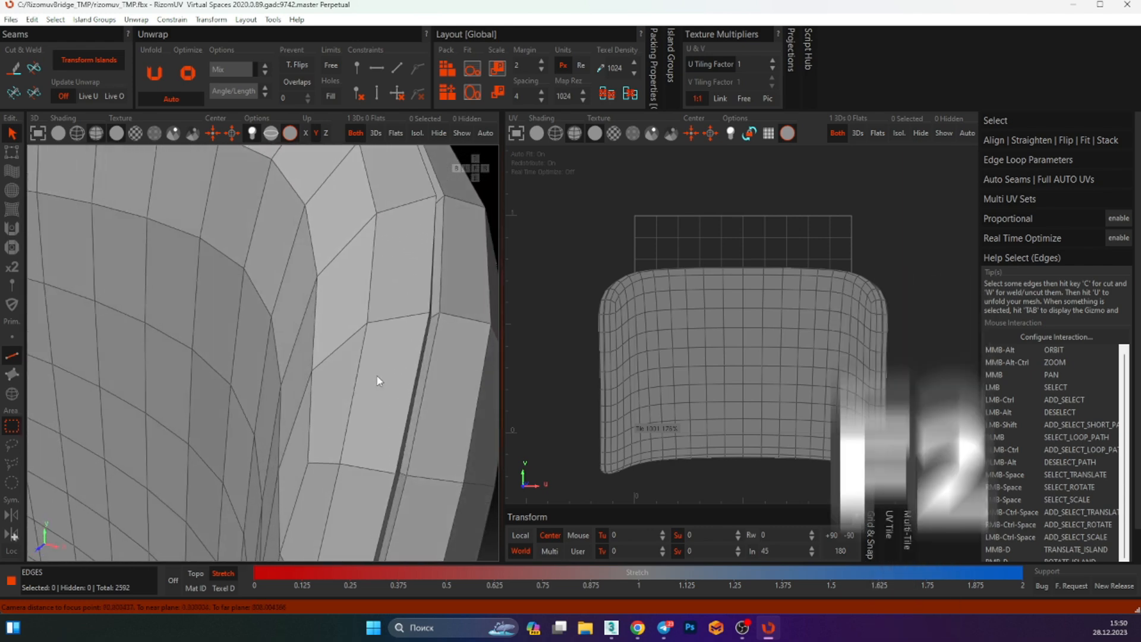
pyautogui.doubleClick(431, 349)
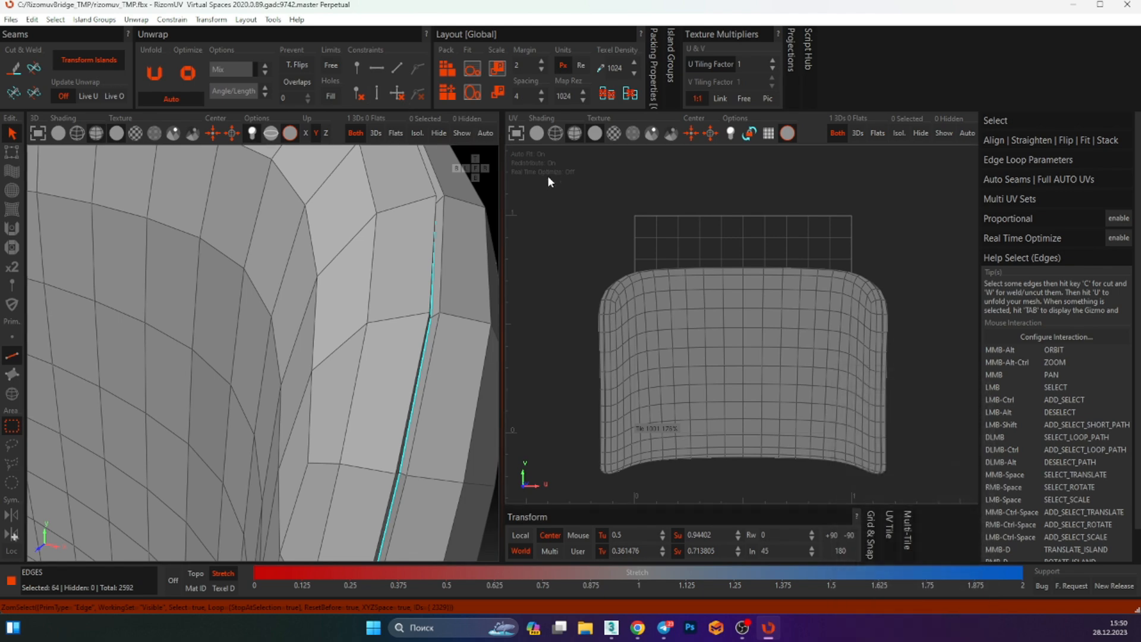
pyautogui.press('c')
# Select everything, then unfold and pack the backrest's UV islands
pyautogui.hotkey('ctrl', 'a')
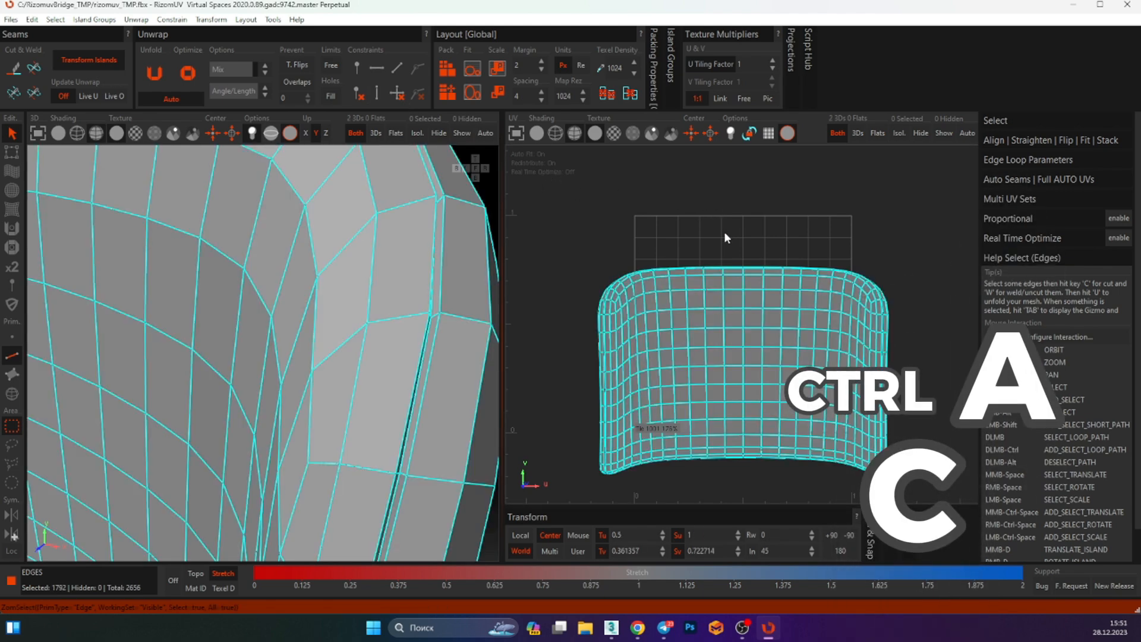
pyautogui.press('u')
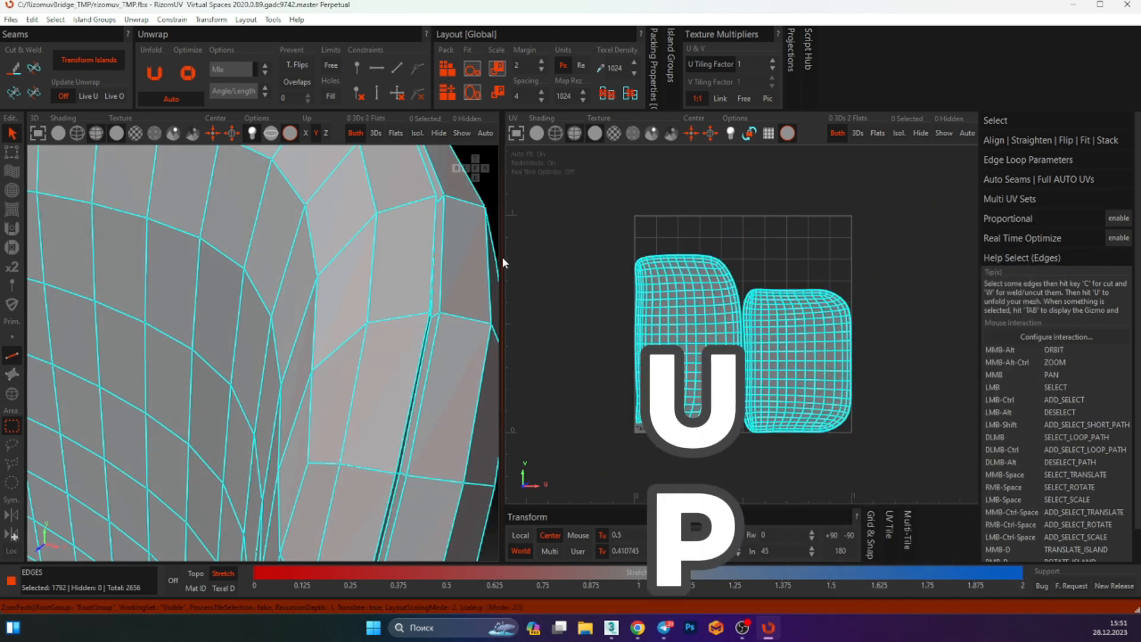
pyautogui.keyDown('alt'); pyautogui.moveTo(406, 264); pyautogui.dragTo(309, 268, button='middle'); pyautogui.keyUp('alt')
pyautogui.moveTo(416, 242)
pyautogui.keyDown('alt'); pyautogui.mouseDown(button='middle')
pyautogui.moveTo(398, 235)
pyautogui.moveTo(438, 244)
pyautogui.mouseUp(button='middle'); pyautogui.keyUp('alt')
pyautogui.click(380, 237)
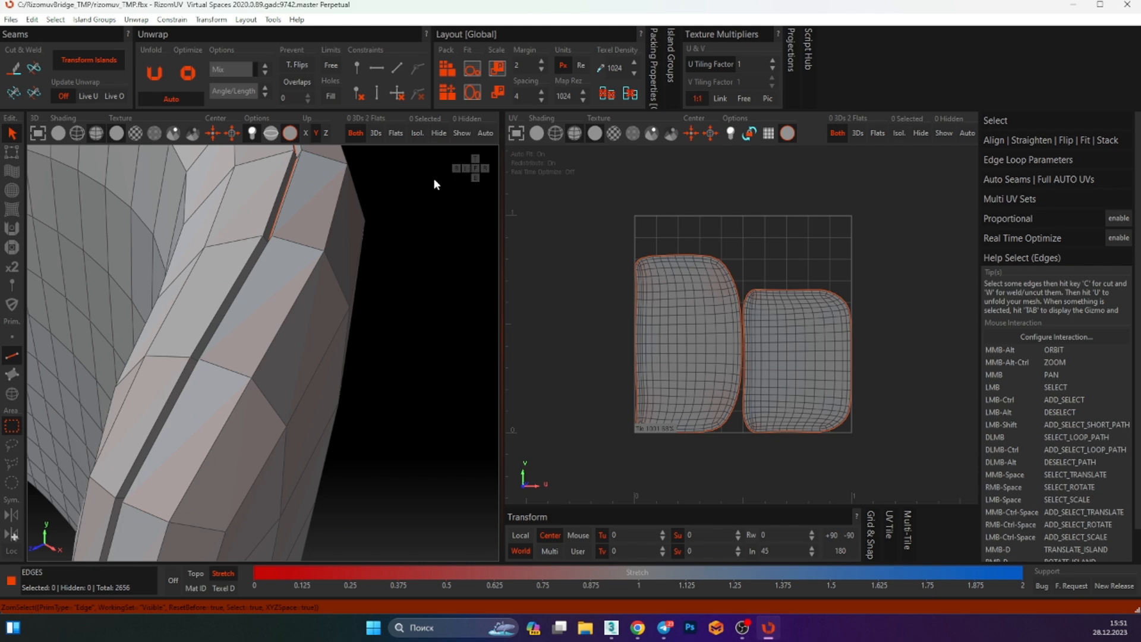
# Inspect the backrest's cut seams from different preset views
pyautogui.click(476, 159)
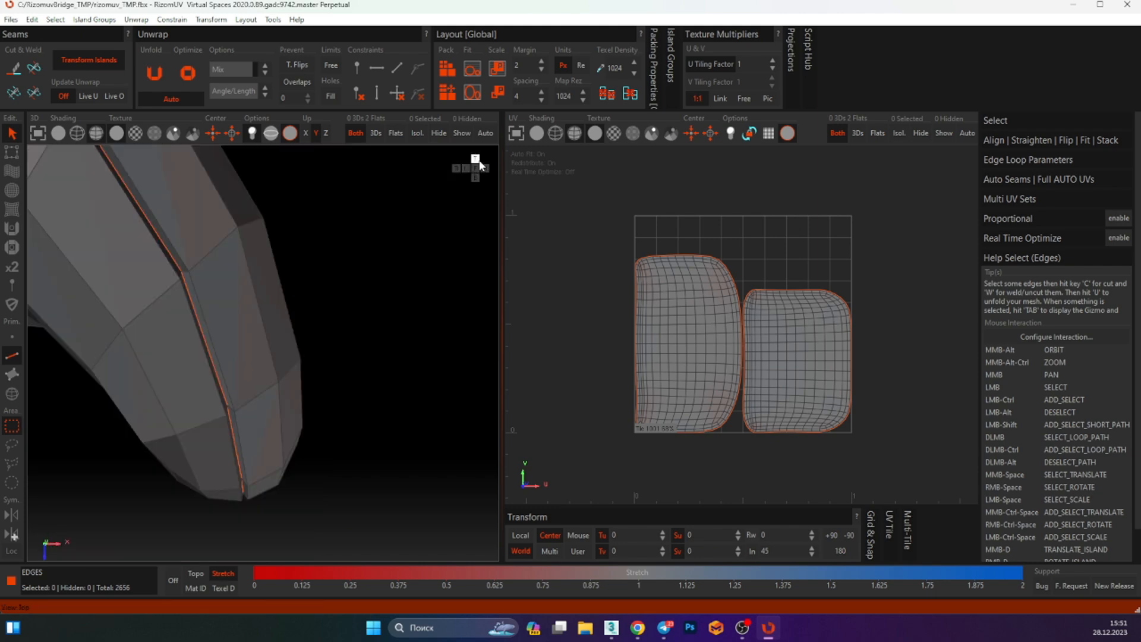
pyautogui.scroll(5, 336, 258)
pyautogui.scroll(-9, 327, 323)
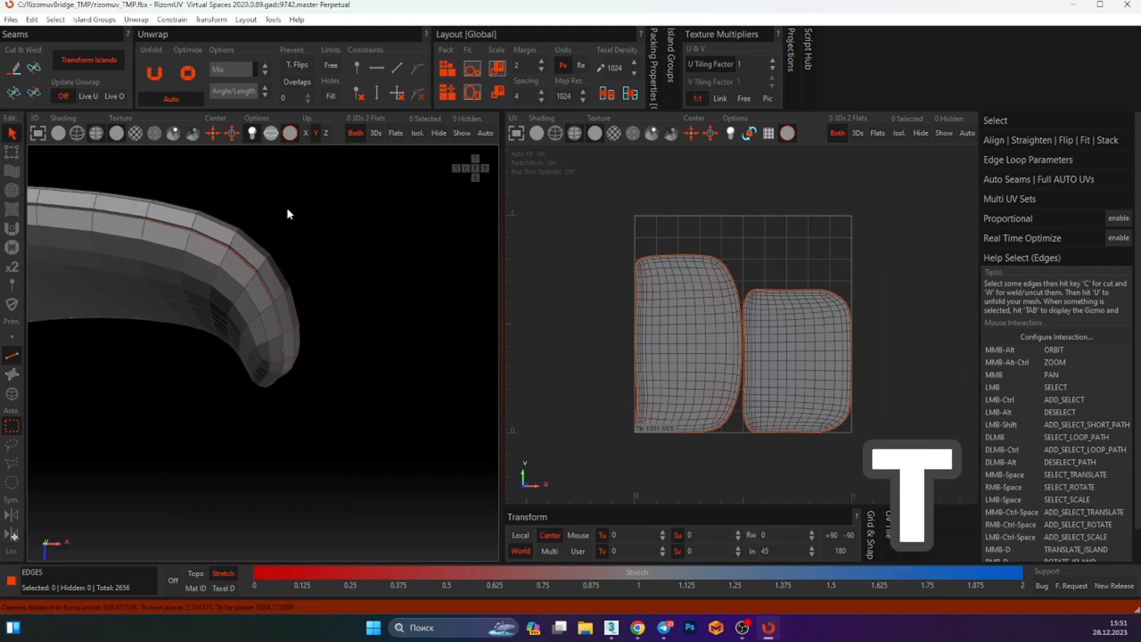
pyautogui.moveTo(89, 286); pyautogui.dragTo(262, 299, button='middle')
pyautogui.click(458, 166)
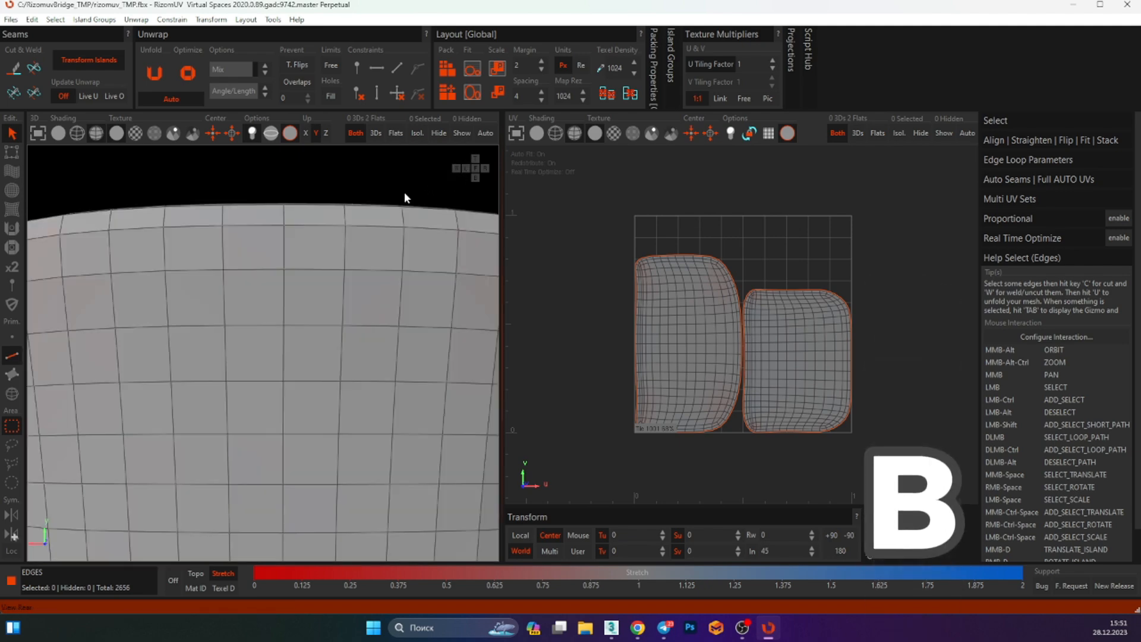
pyautogui.scroll(-5, 353, 306)
pyautogui.scroll(-3, 353, 312)
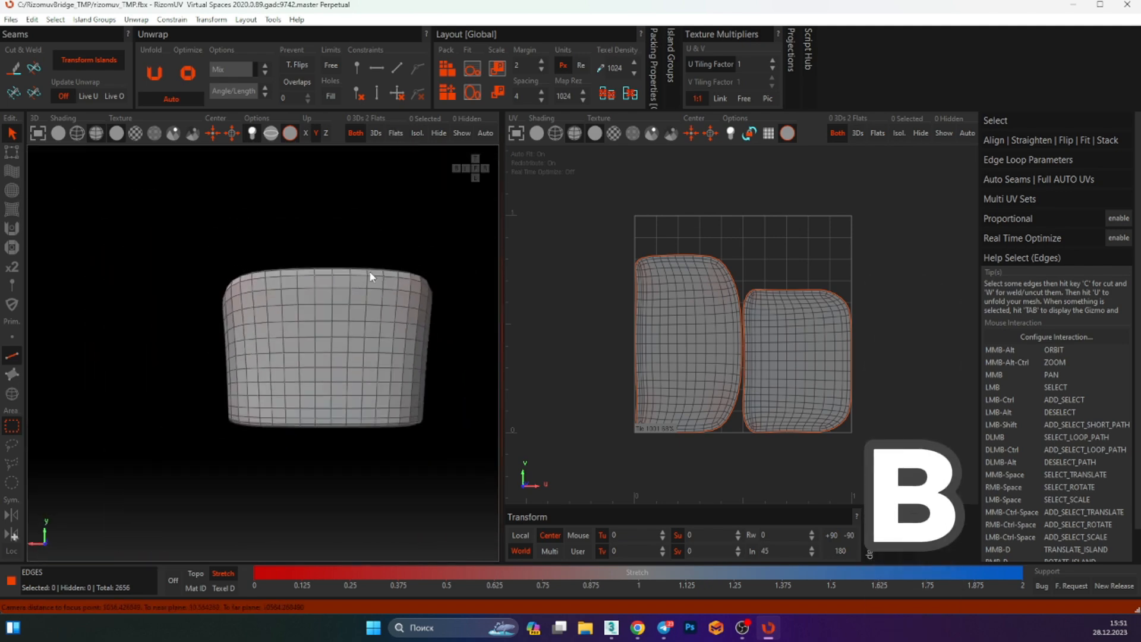
pyautogui.click(475, 176)
pyautogui.moveTo(324, 241); pyautogui.dragTo(415, 272, button='middle')
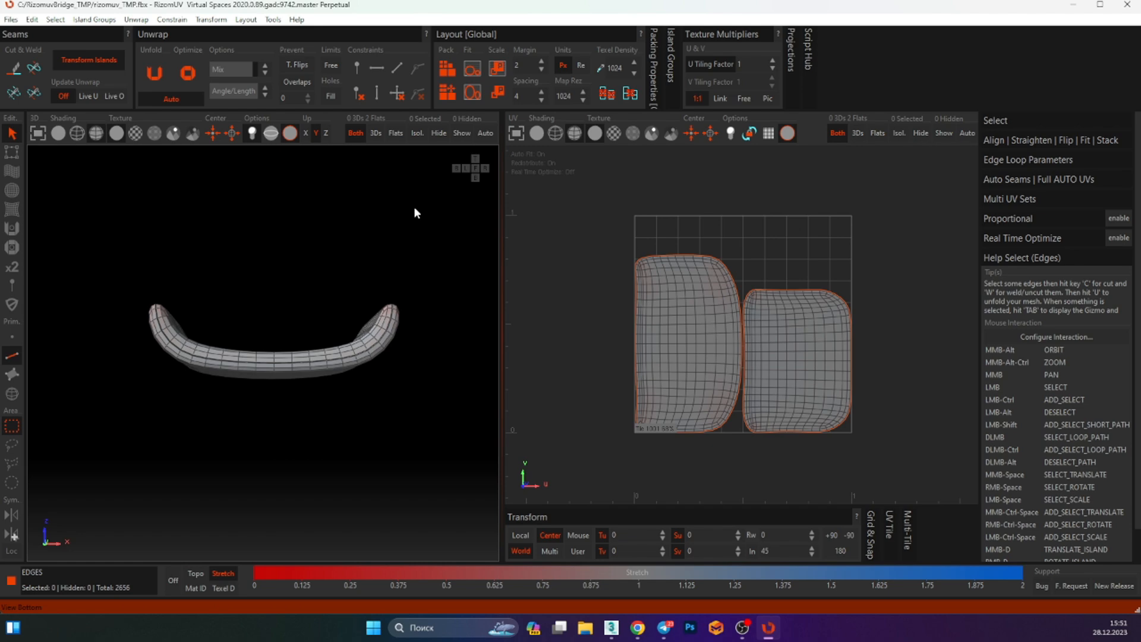
pyautogui.click(466, 168)
pyautogui.click(474, 169)
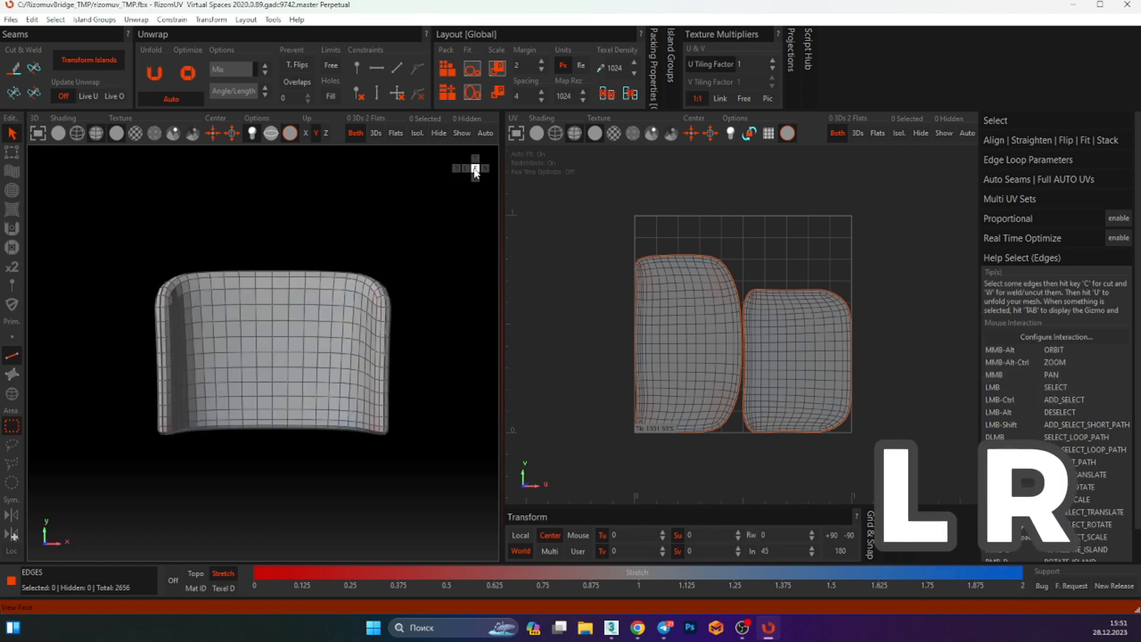
pyautogui.keyDown('alt'); pyautogui.moveTo(306, 251); pyautogui.dragTo(219, 305, button='middle'); pyautogui.keyUp('alt')
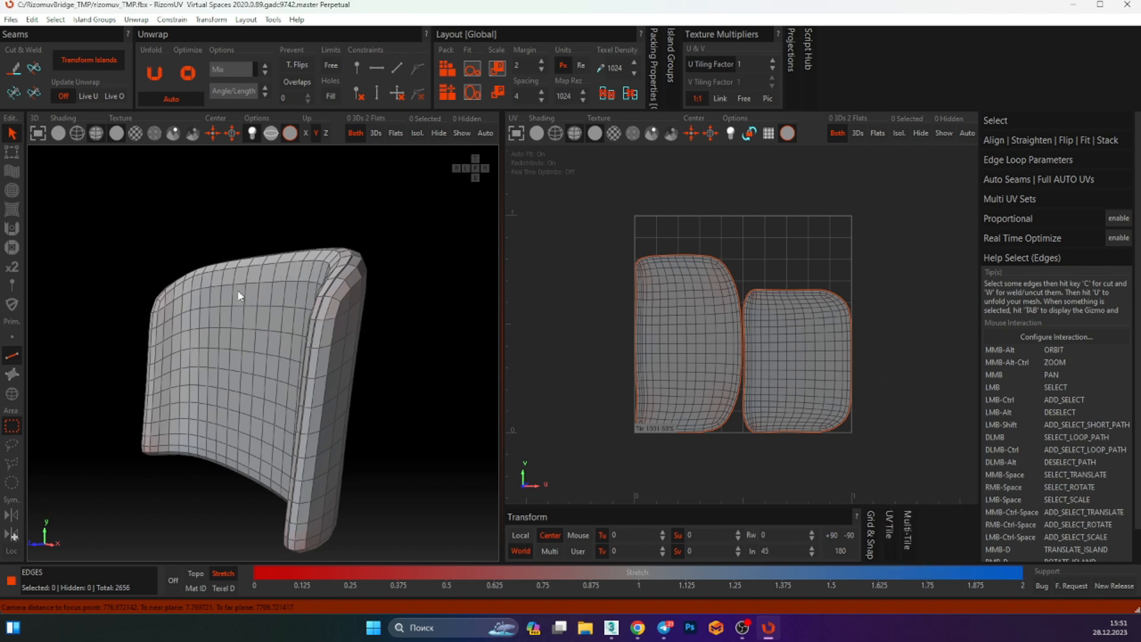
# Check the side UV island, then save the backrest's UVs back to 3ds Max
pyautogui.moveTo(600, 234); pyautogui.dragTo(722, 351)
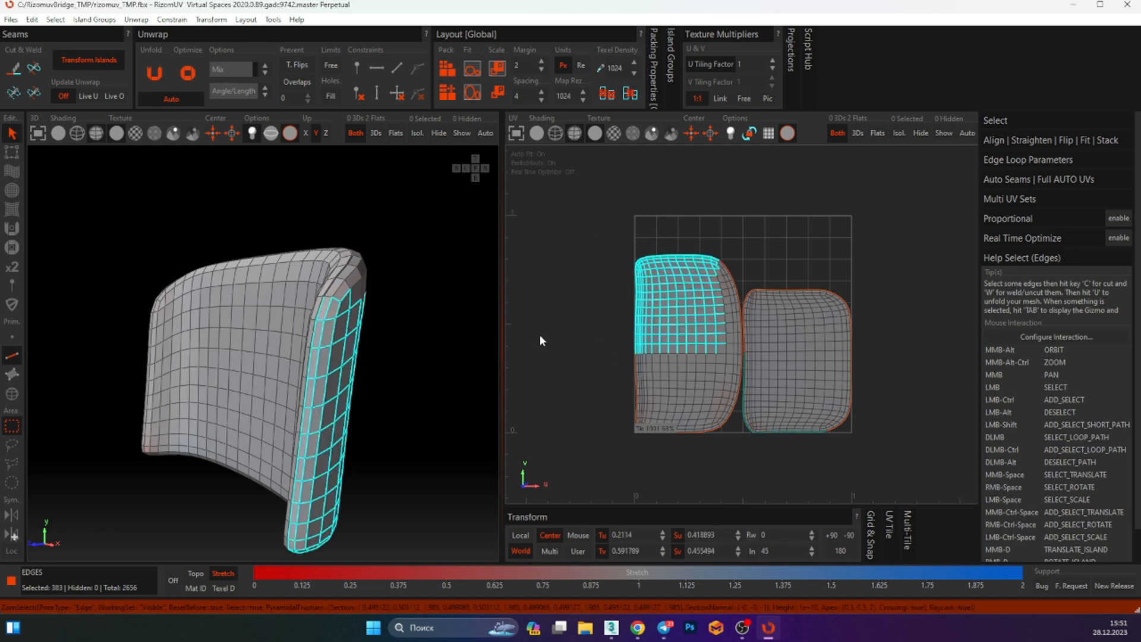
pyautogui.click(423, 313)
pyautogui.hotkey('ctrl', 's')
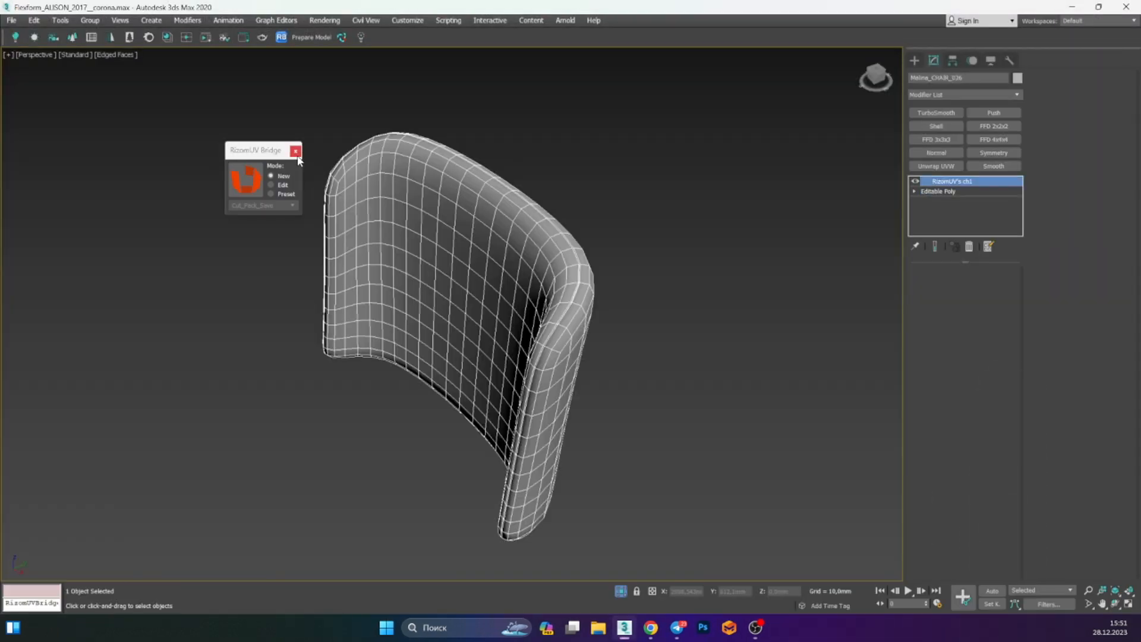
pyautogui.click(296, 153)
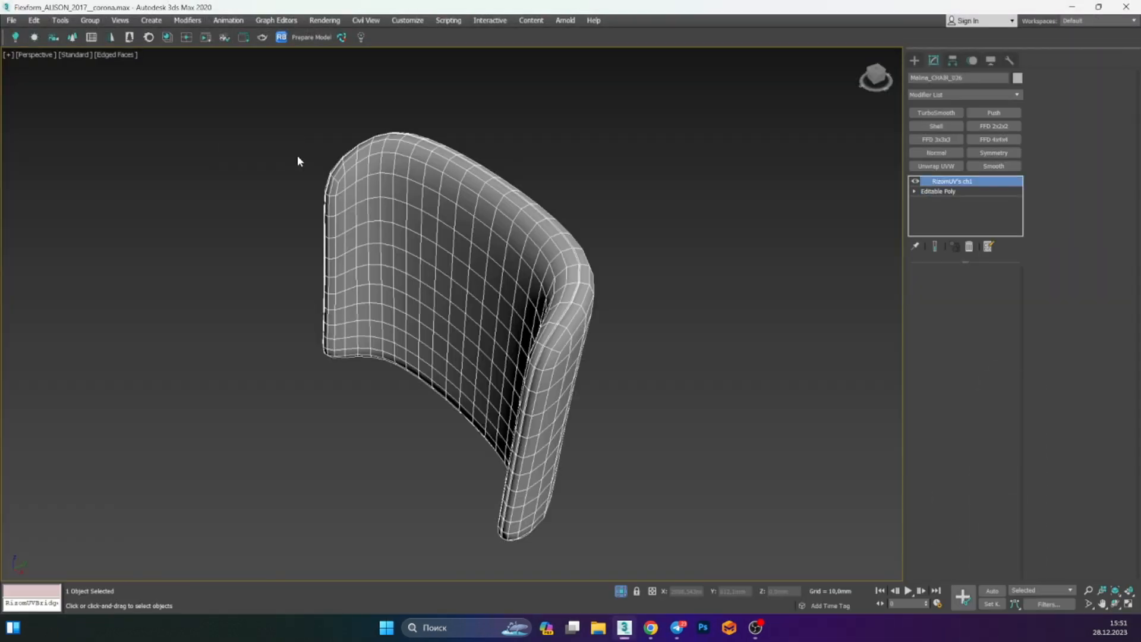
# Exit isolation and look over the whole scene with the bed and chair
pyautogui.hotkey('alt', 'q')
pyautogui.scroll(-5, 324, 216)
pyautogui.keyDown('alt'); pyautogui.moveTo(342, 234); pyautogui.dragTo(287, 82, button='middle'); pyautogui.keyUp('alt')
pyautogui.hotkey('alt', 'e')
pyautogui.scroll(-5, 448, 268)
pyautogui.moveTo(355, 131); pyautogui.dragTo(385, 198, button='middle')
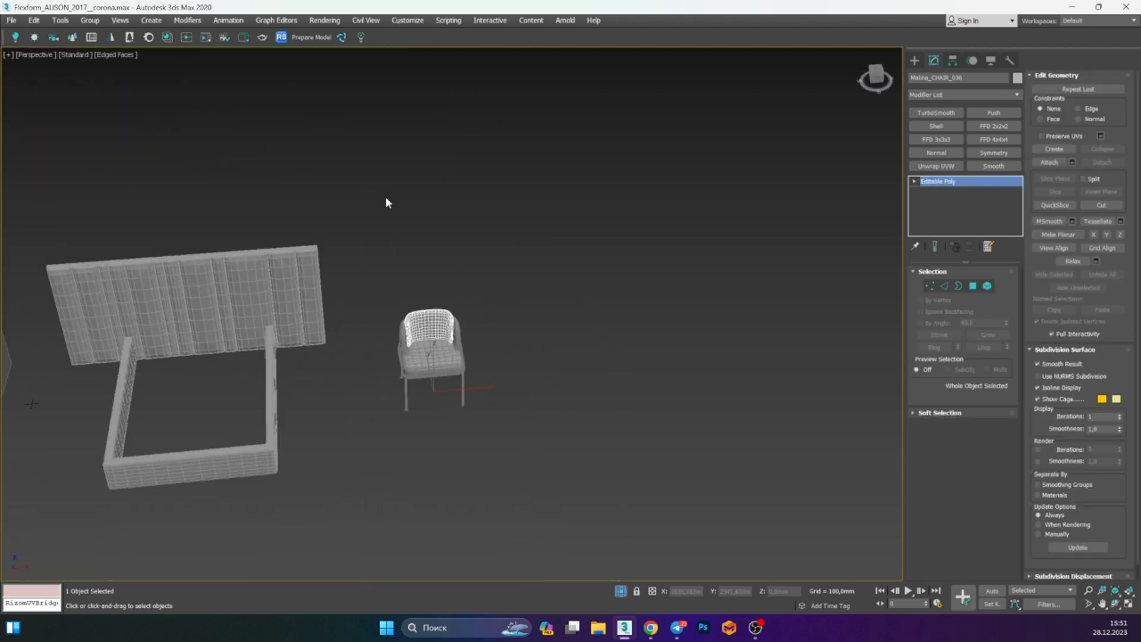
pyautogui.moveTo(349, 123)
pyautogui.keyDown('alt'); pyautogui.mouseDown(button='middle')
pyautogui.moveTo(484, 168)
pyautogui.moveTo(492, 204)
pyautogui.moveTo(423, 241)
pyautogui.moveTo(501, 246)
pyautogui.moveTo(336, 112)
pyautogui.mouseUp(button='middle'); pyautogui.keyUp('alt')
pyautogui.scroll(4, 336, 113)
pyautogui.moveTo(360, 60); pyautogui.dragTo(367, 115, button='middle')
pyautogui.scroll(-5, 365, 119)
pyautogui.moveTo(359, 176); pyautogui.dragTo(393, 133, button='middle')
pyautogui.keyDown('alt'); pyautogui.moveTo(393, 133); pyautogui.dragTo(420, 179, button='middle'); pyautogui.keyUp('alt')
pyautogui.scroll(-2, 420, 179)
pyautogui.scroll(5, 416, 209)
pyautogui.scroll(-4, 415, 208)
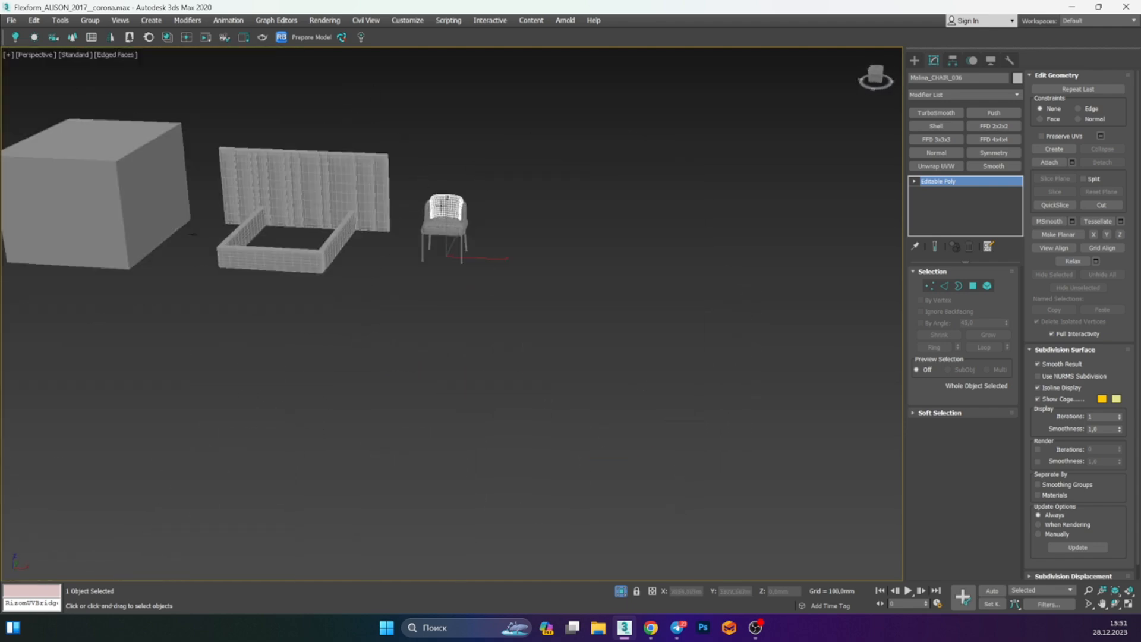
# Select the chair's parts and inspect the chair and bed headboard up close, then clear the selection
pyautogui.moveTo(498, 168); pyautogui.dragTo(409, 292)
pyautogui.keyDown('alt'); pyautogui.moveTo(409, 291); pyautogui.dragTo(531, 293, button='middle'); pyautogui.keyUp('alt')
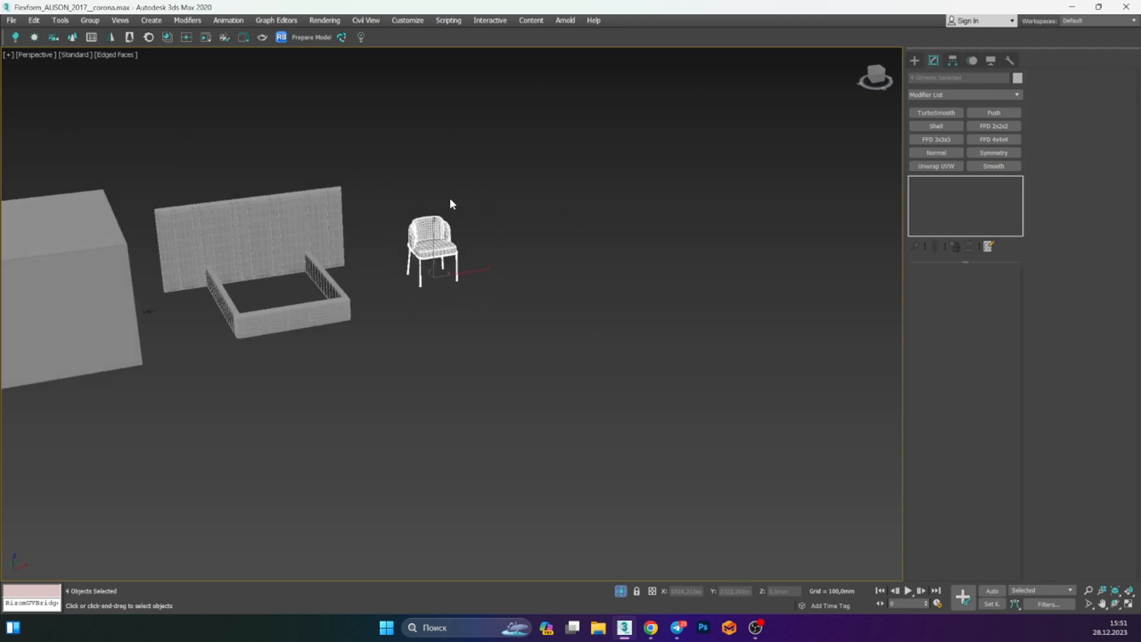
pyautogui.scroll(6, 450, 203)
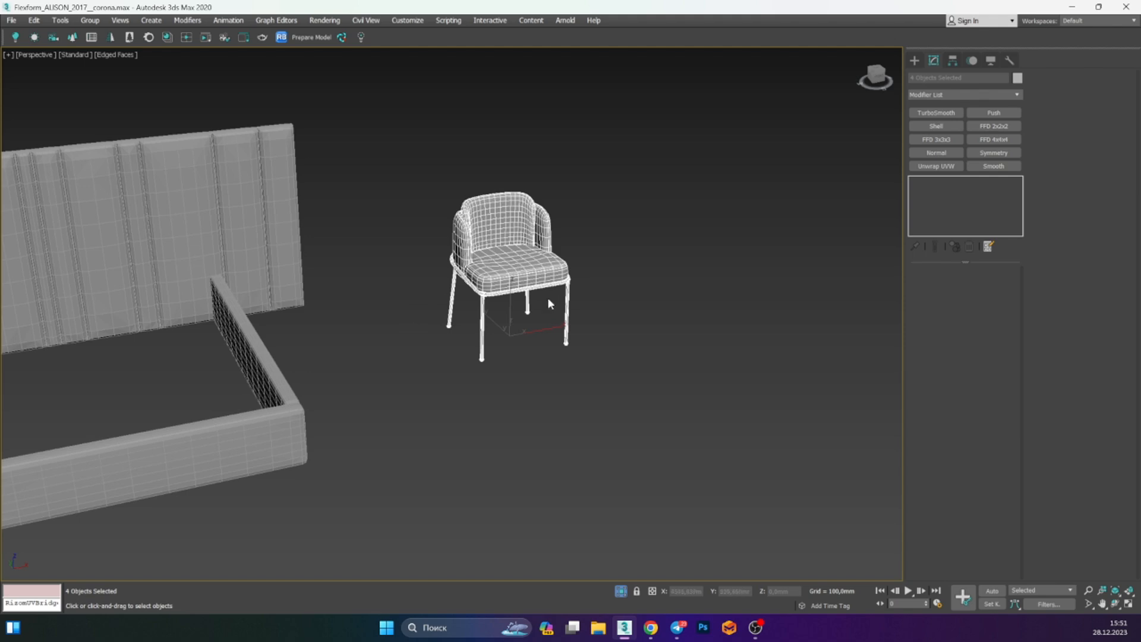
pyautogui.scroll(6, 510, 265)
pyautogui.scroll(-3, 511, 265)
pyautogui.moveTo(501, 241); pyautogui.dragTo(637, 240, button='middle')
pyautogui.scroll(-3, 525, 258)
pyautogui.moveTo(526, 215); pyautogui.dragTo(494, 242, button='middle')
pyautogui.keyDown('alt'); pyautogui.moveTo(416, 235); pyautogui.dragTo(448, 218, button='middle'); pyautogui.keyUp('alt')
pyautogui.scroll(-4, 447, 217)
pyautogui.scroll(-1, 448, 220)
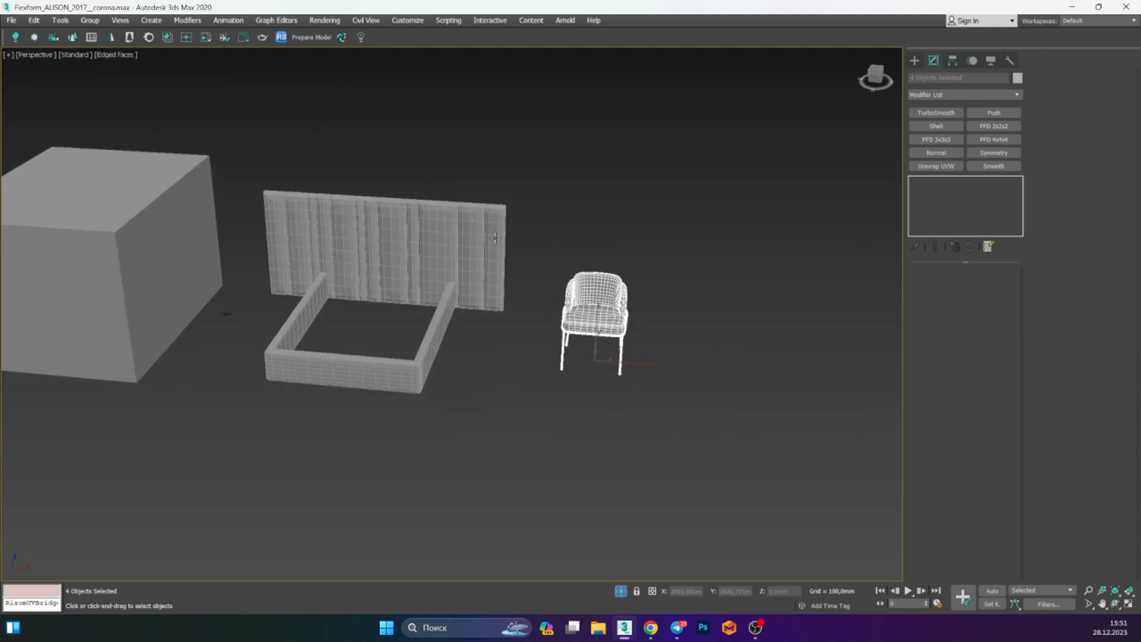
pyautogui.scroll(6, 493, 238)
pyautogui.scroll(3, 507, 153)
pyautogui.scroll(-10, 508, 152)
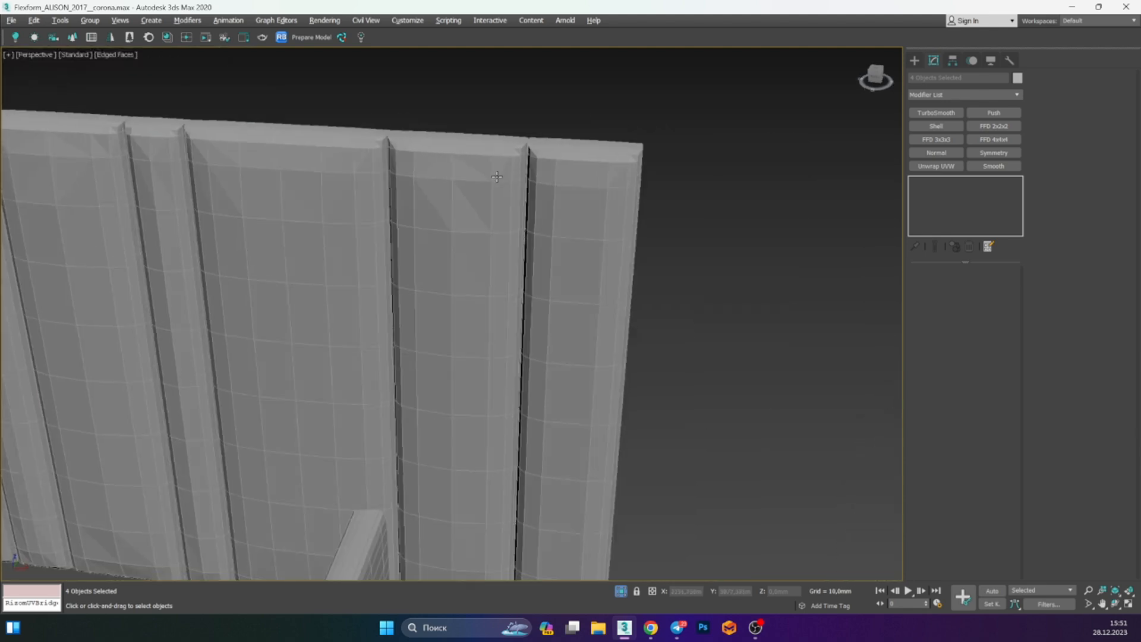
pyautogui.scroll(4, 528, 224)
pyautogui.keyDown('alt'); pyautogui.moveTo(528, 218); pyautogui.dragTo(464, 246, button='middle'); pyautogui.keyUp('alt')
pyautogui.scroll(5, 393, 188)
pyautogui.scroll(-6, 368, 143)
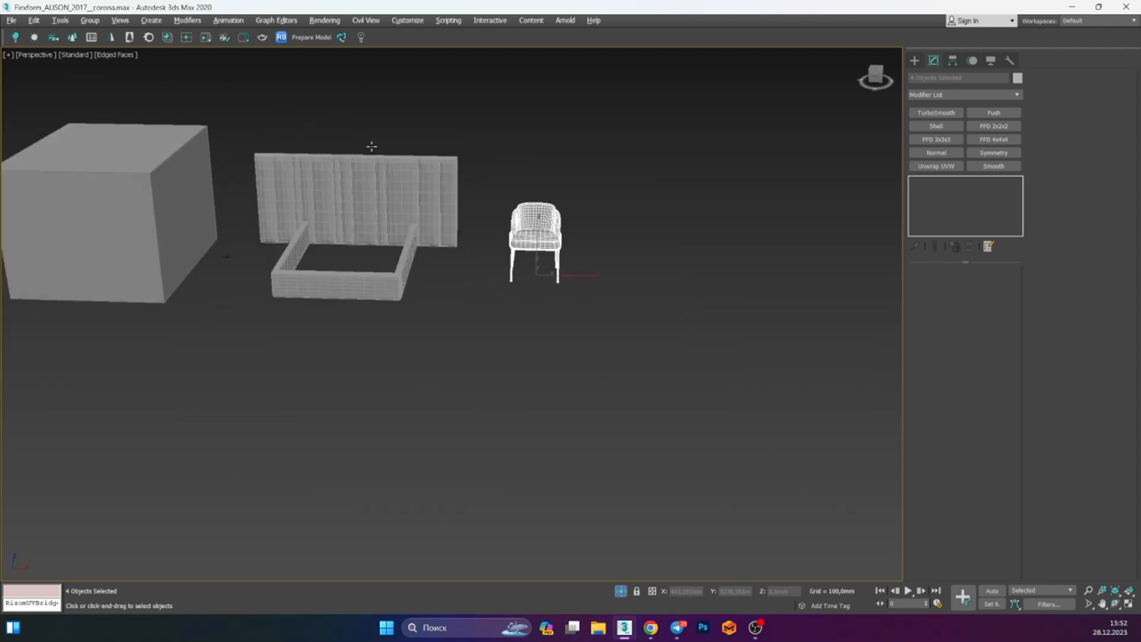
pyautogui.scroll(1, 390, 214)
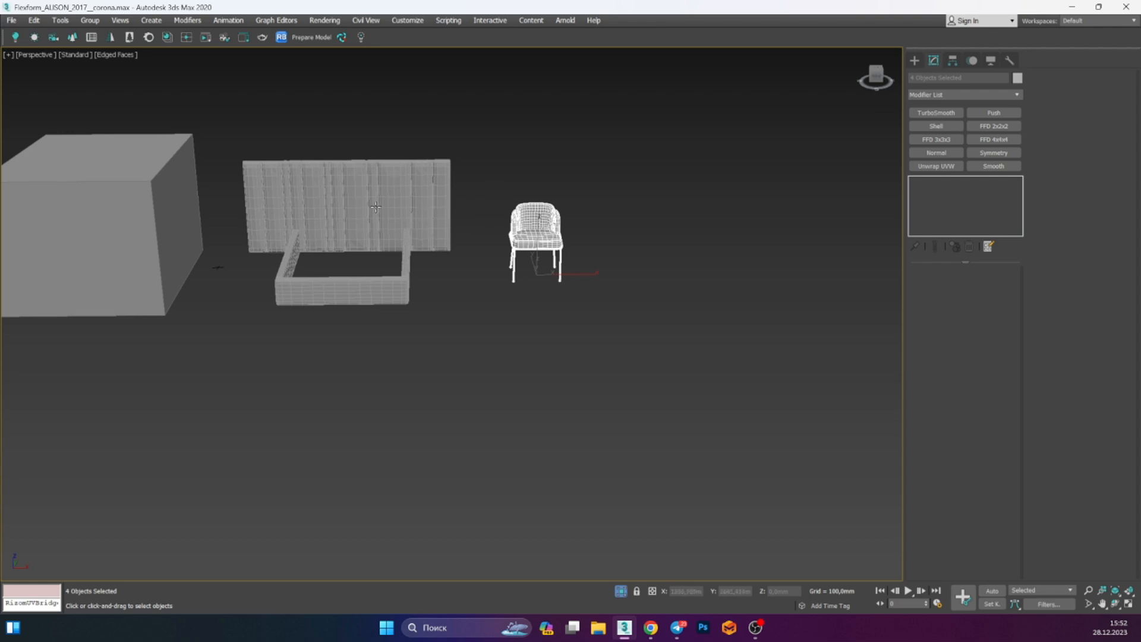
pyautogui.click(480, 164)
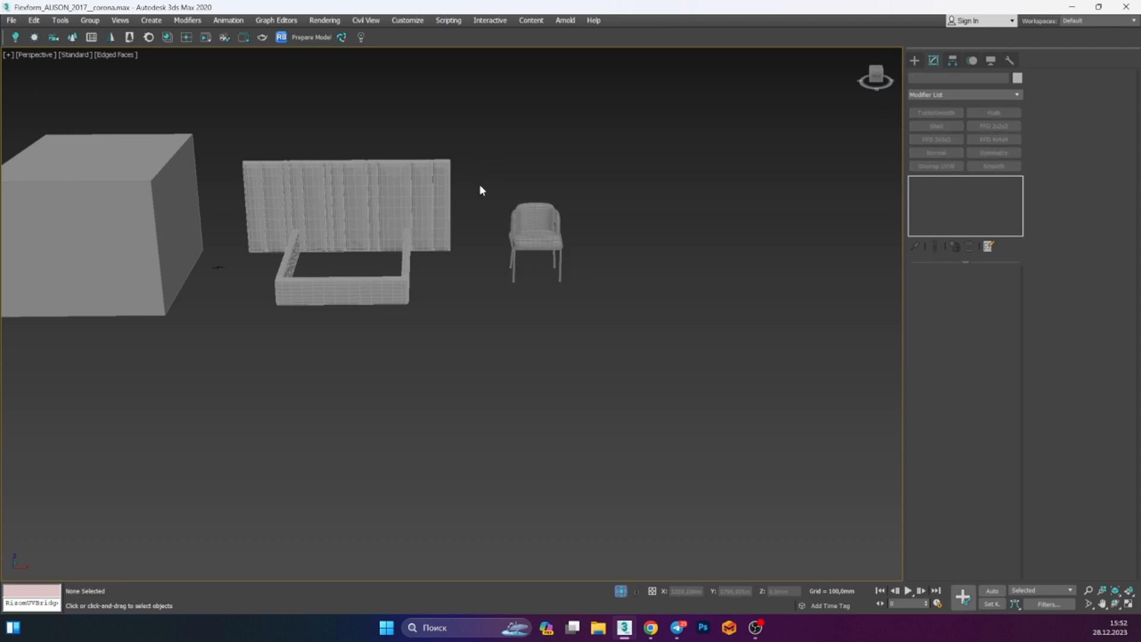
pyautogui.scroll(3, 479, 187)
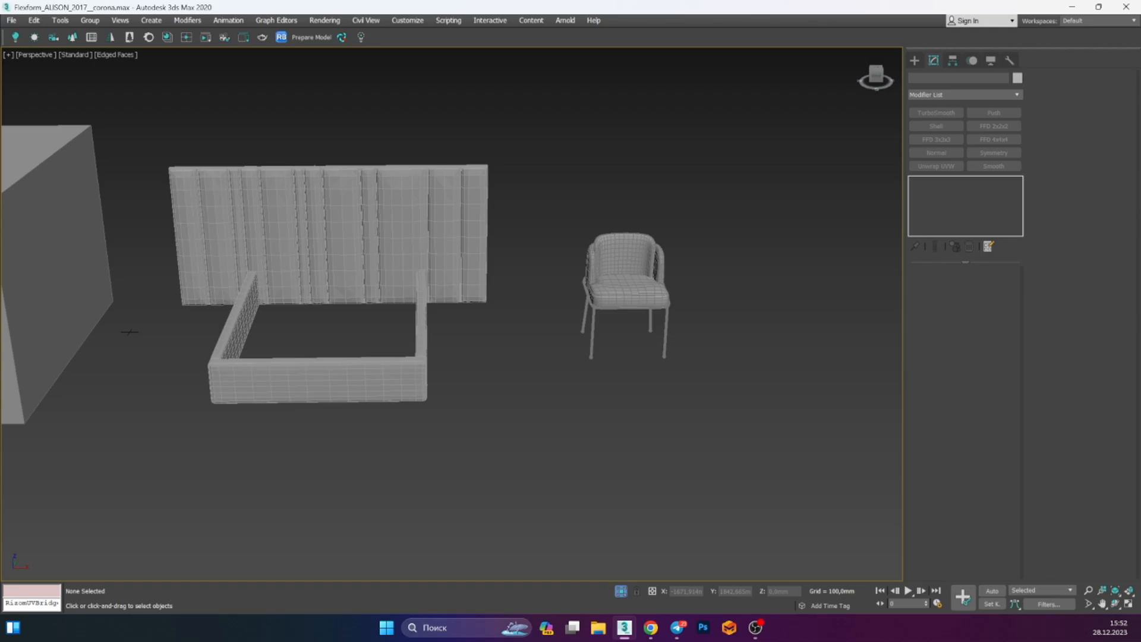